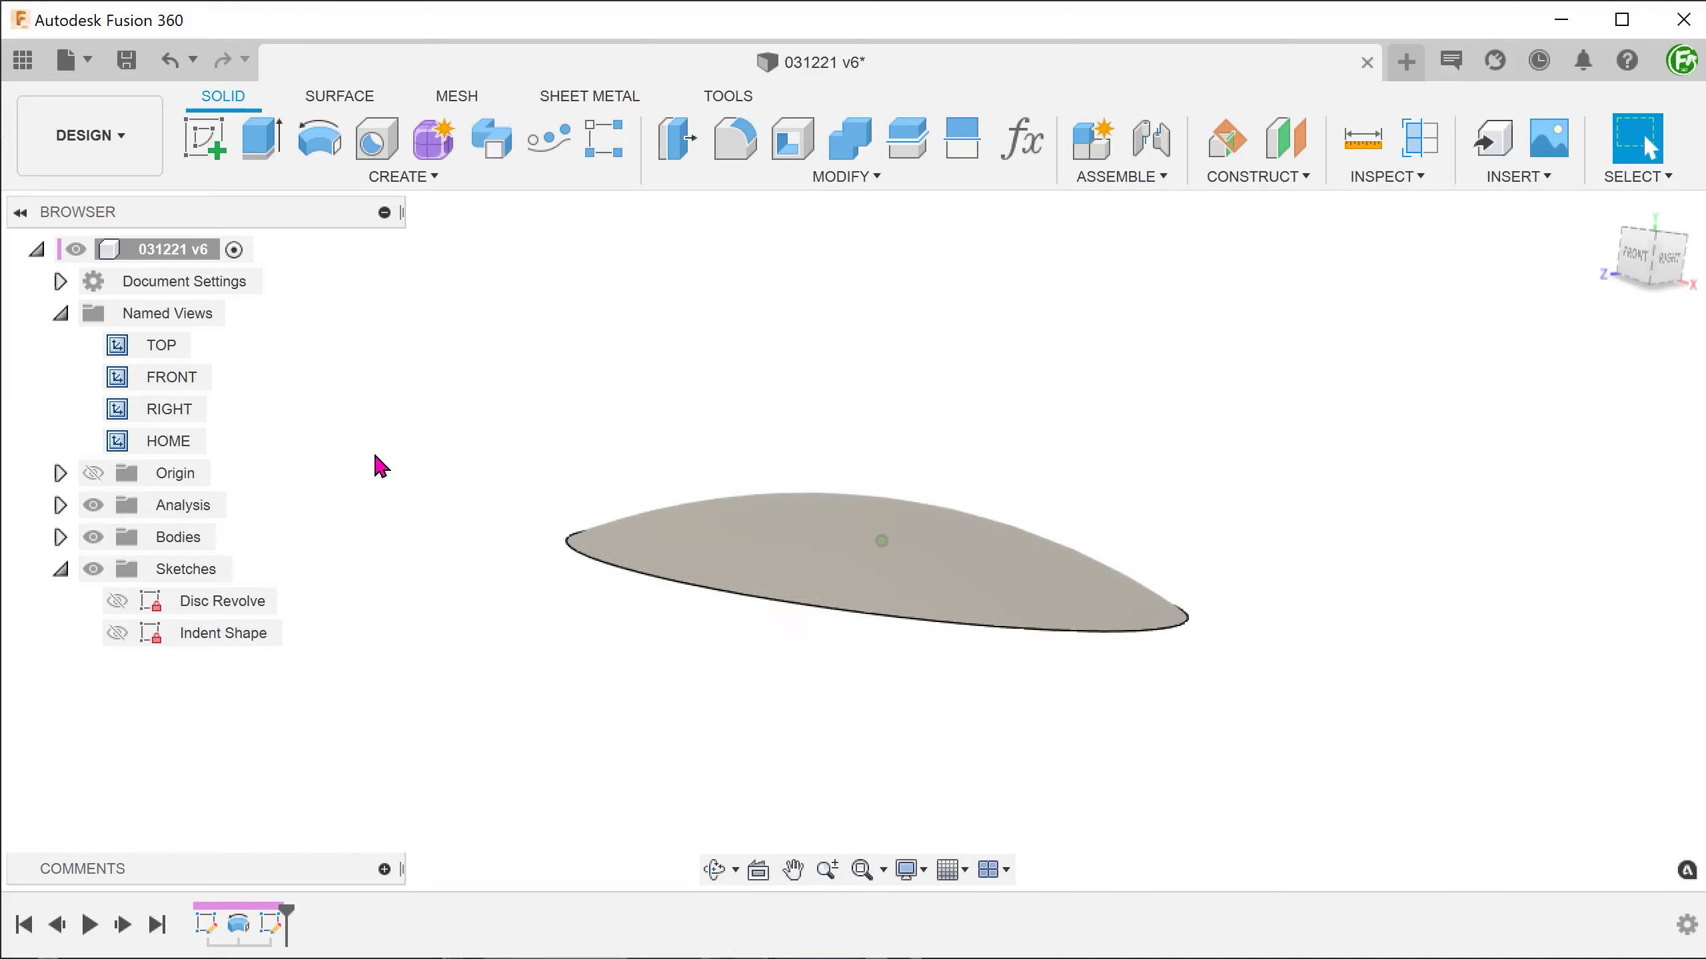
Show the Disc Revolve sketch and view it from the front with the dome body hidden
{"action": "left_click", "coordinate": [116, 601]}
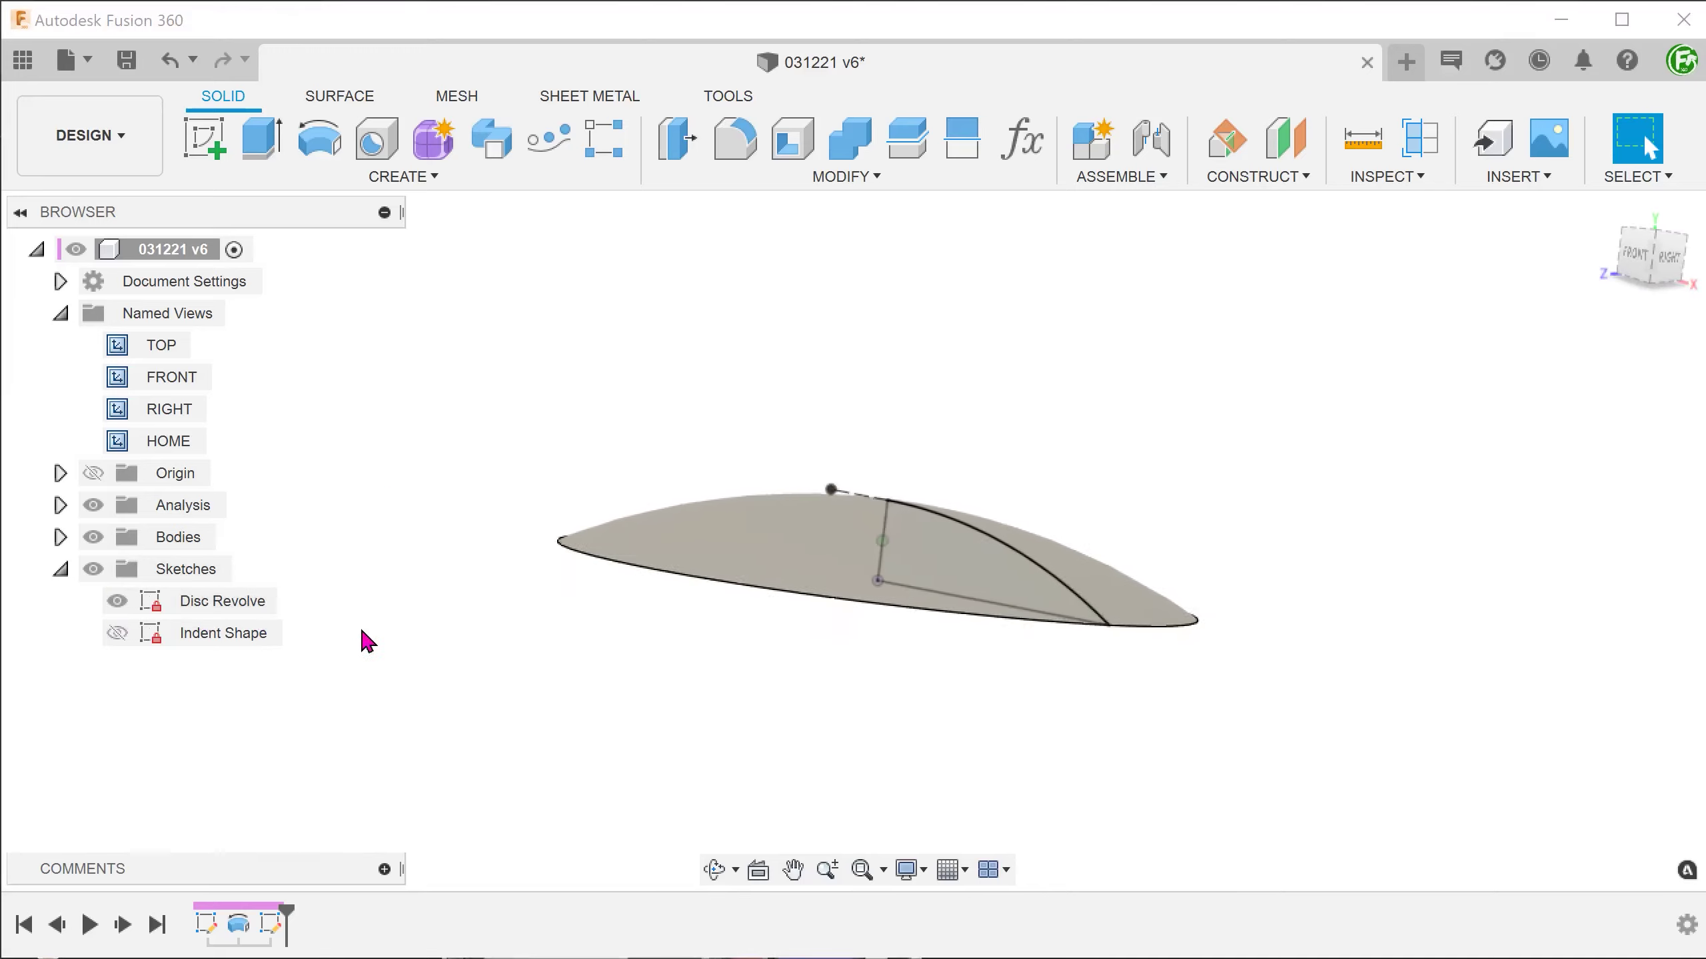
{"action": "double_click", "coordinate": [169, 377]}
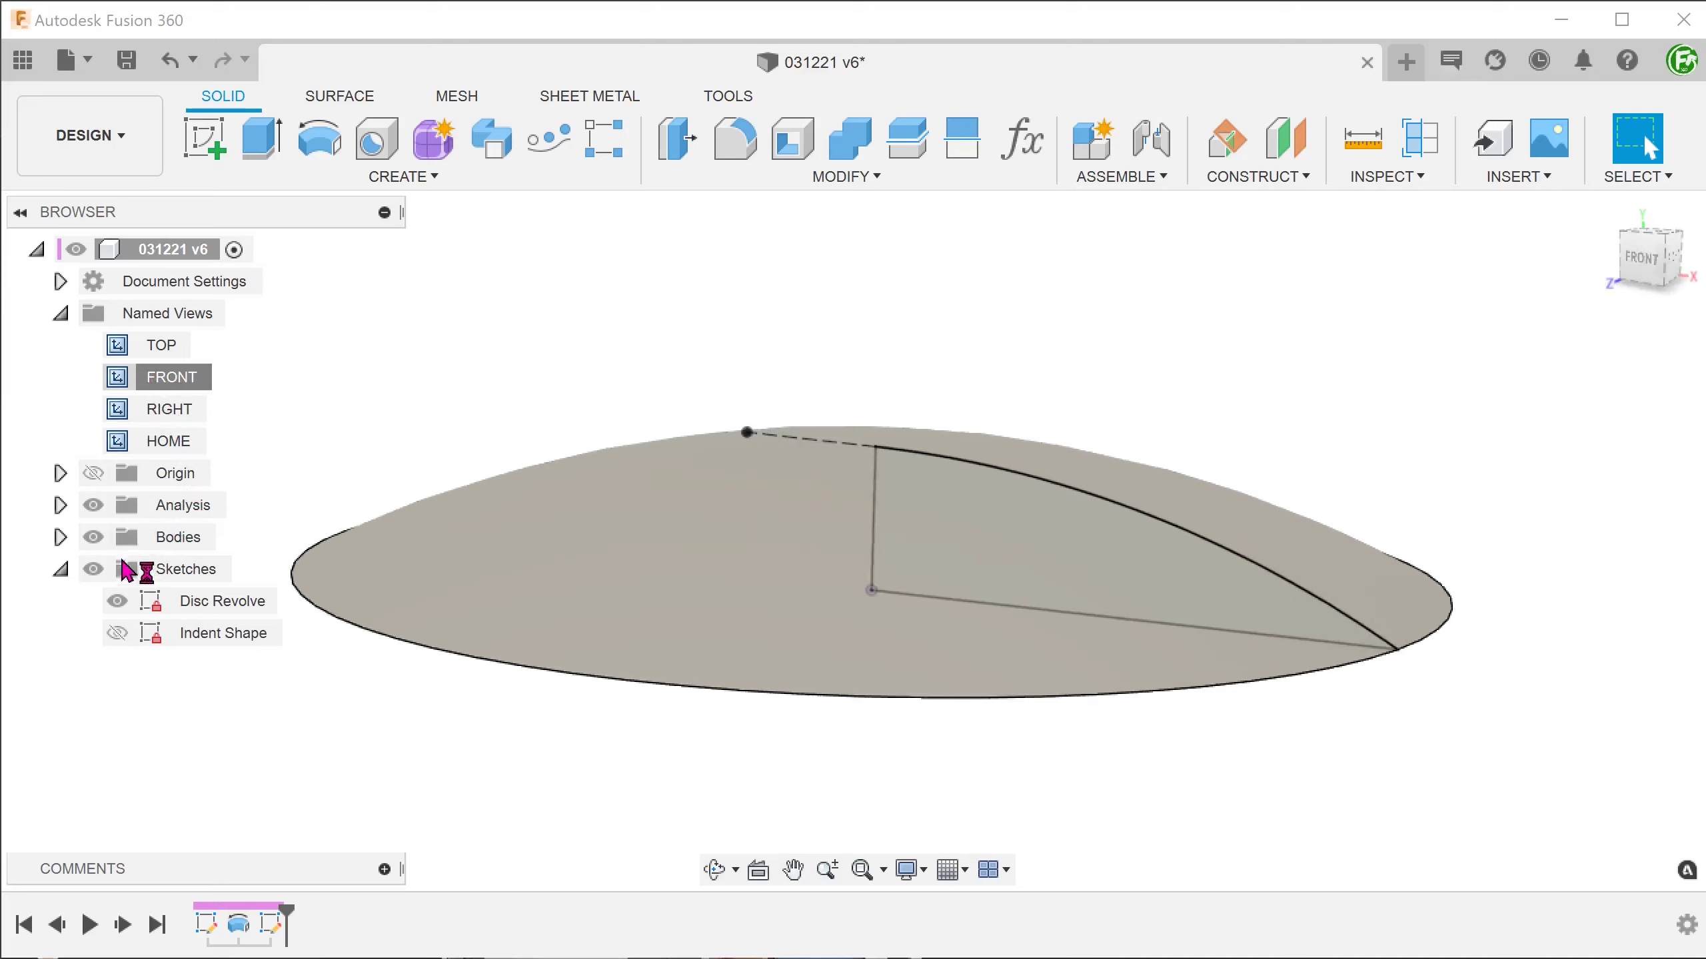
{"action": "left_click", "coordinate": [93, 537]}
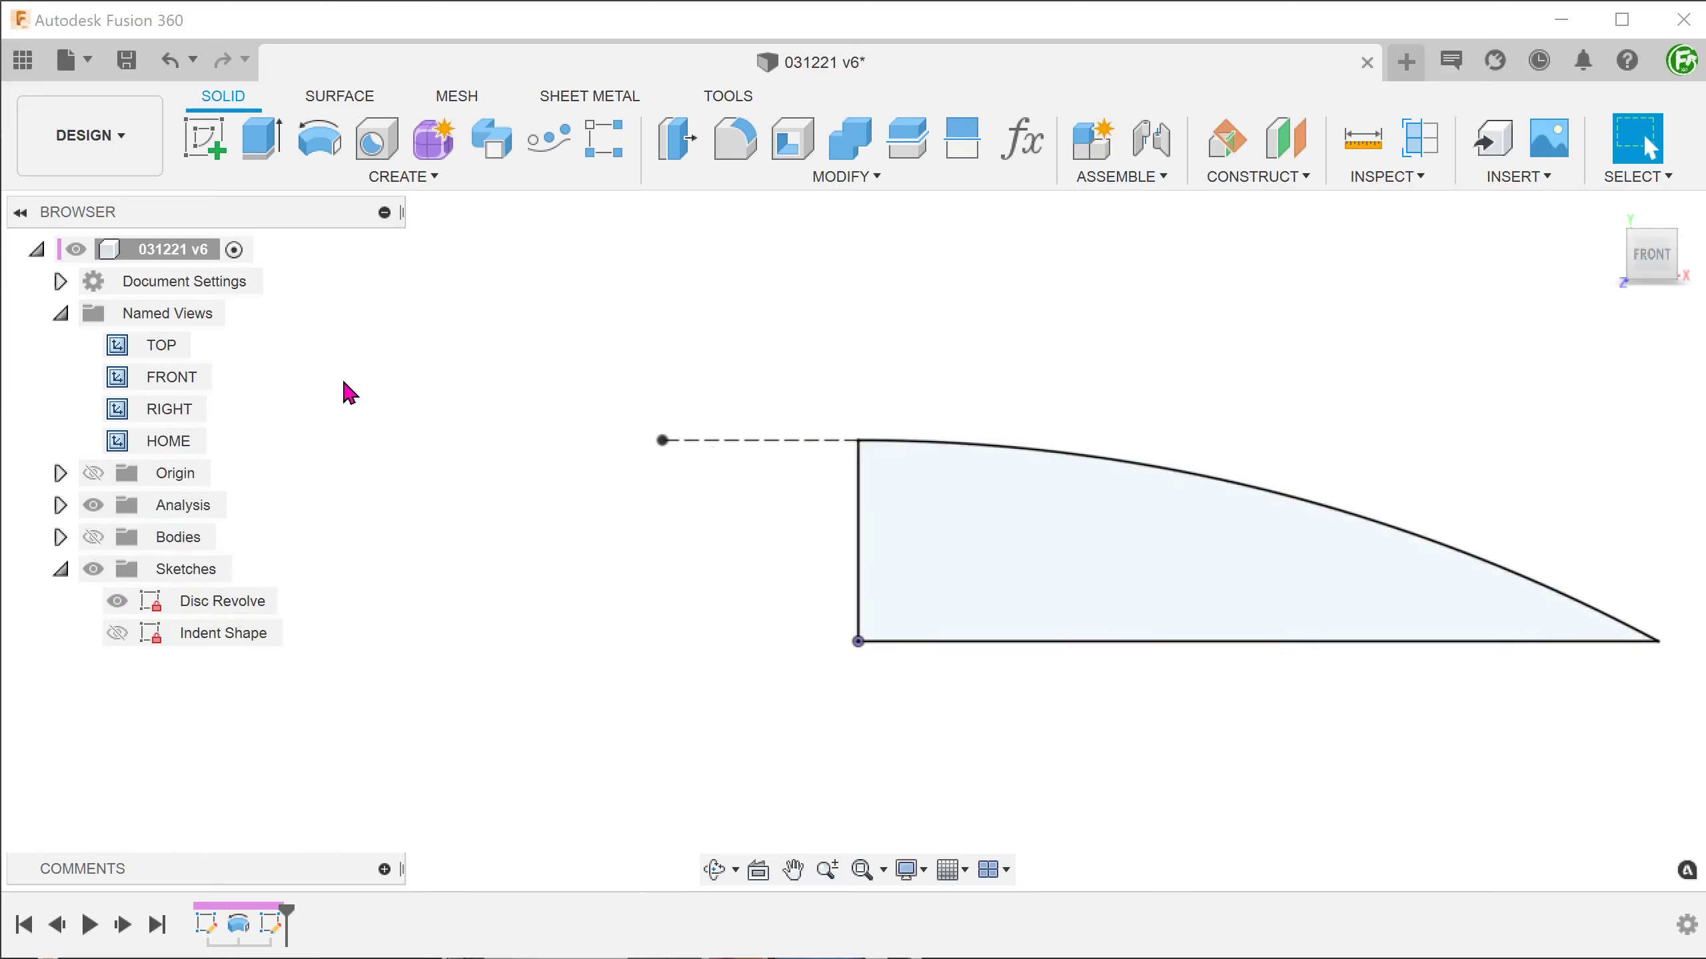
Inspect the profile's top arc, bottom line and vertical line, then restore the dome at home view
{"action": "left_click", "coordinate": [1101, 457]}
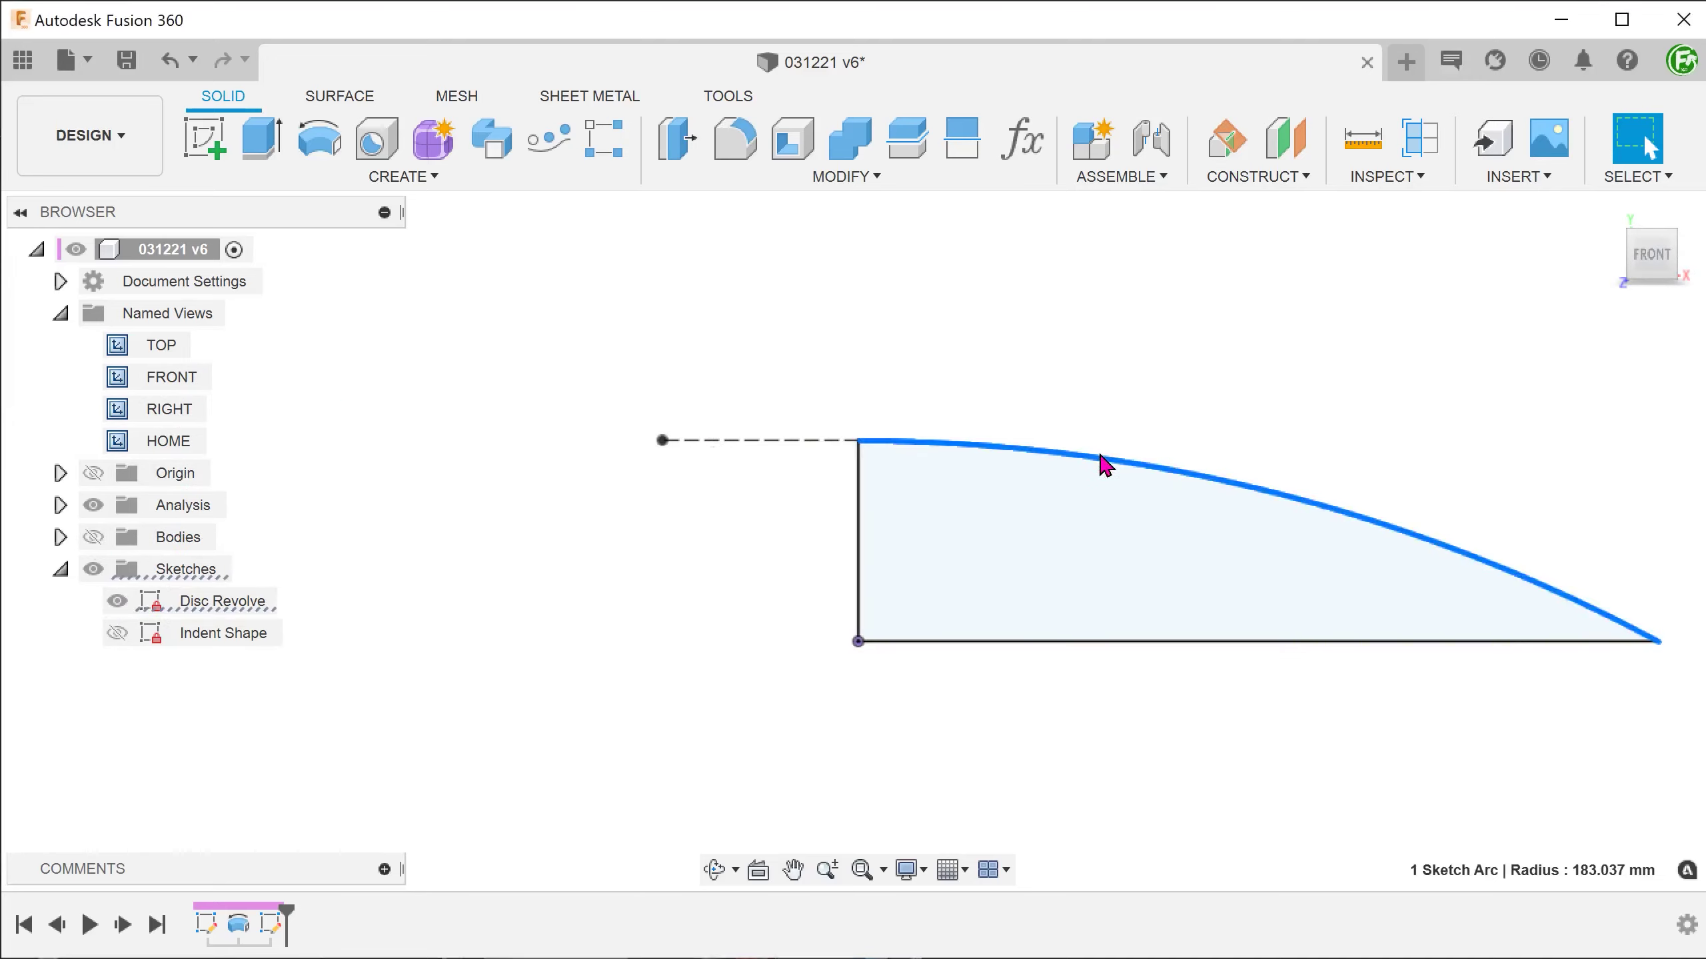
{"action": "left_click", "coordinate": [1154, 642]}
{"action": "left_click", "coordinate": [860, 615]}
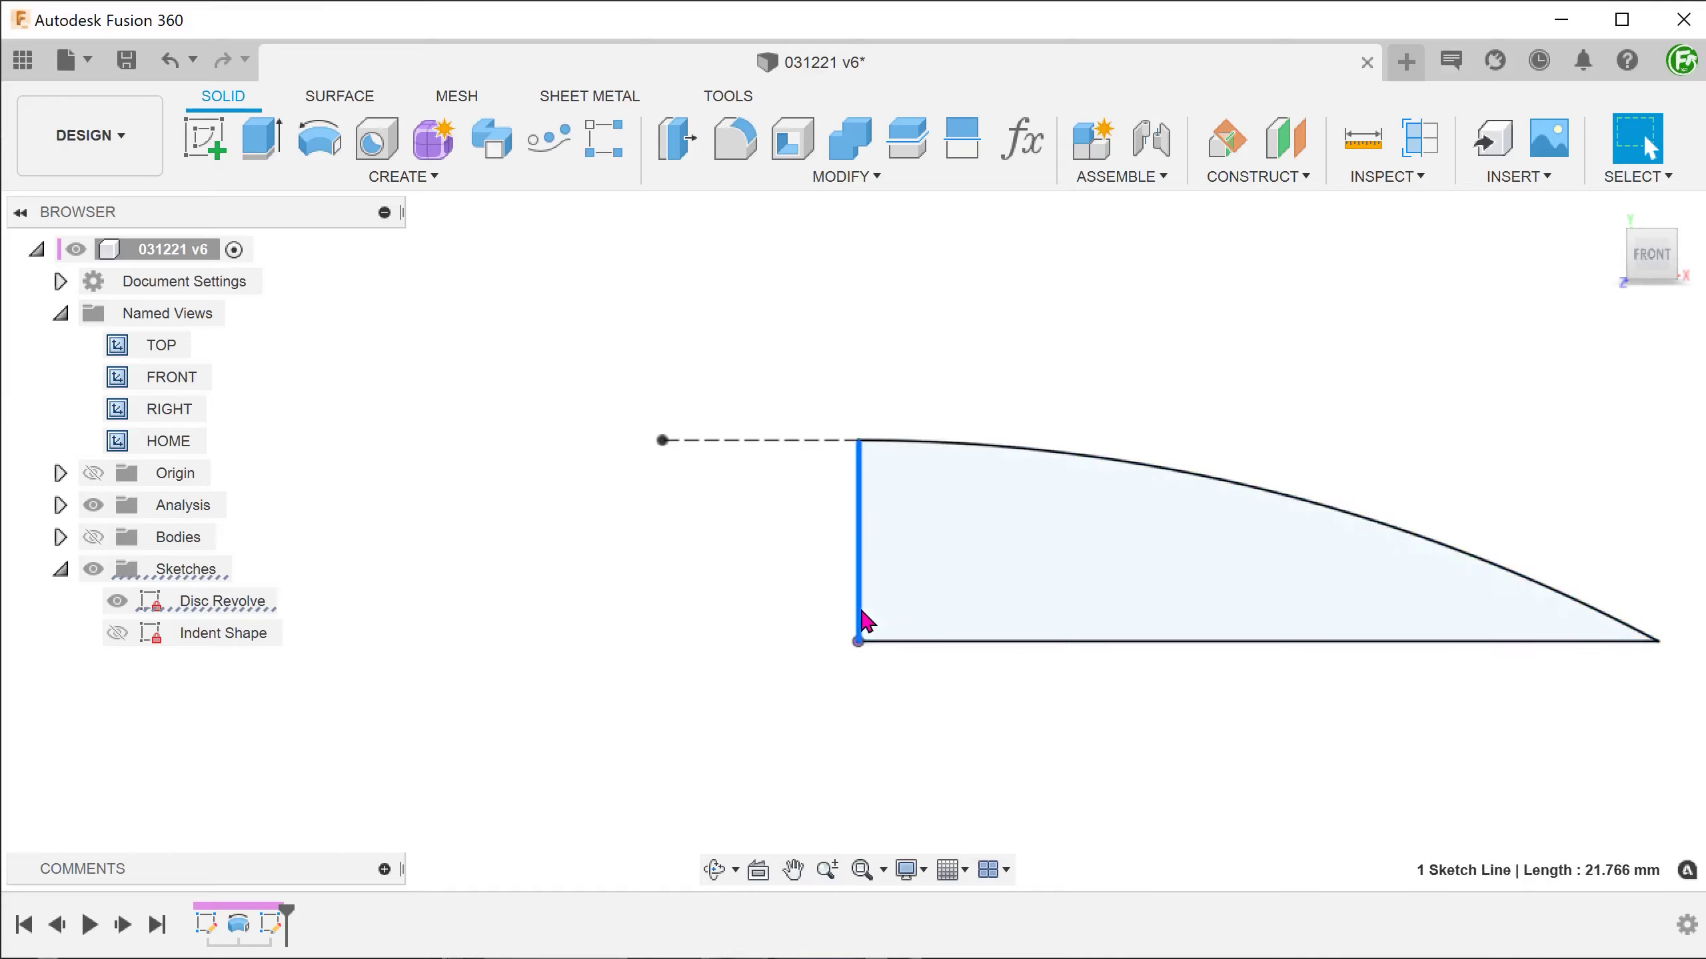
{"action": "left_click", "coordinate": [978, 603]}
{"action": "left_click", "coordinate": [575, 636]}
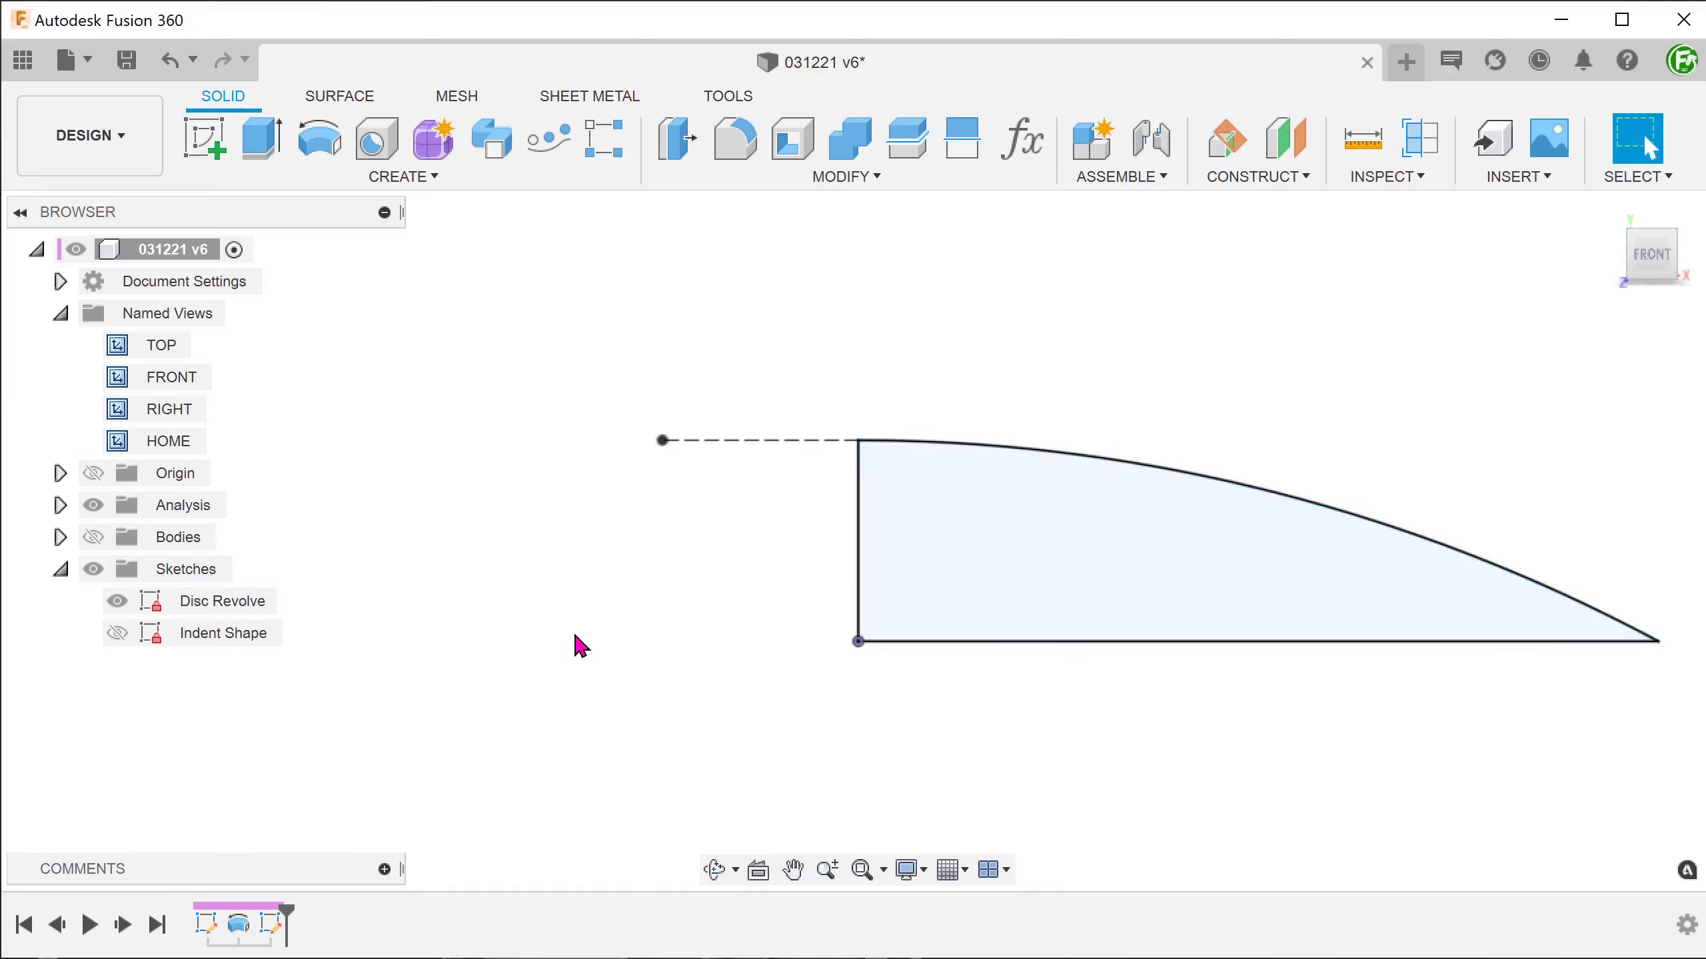
{"action": "left_click", "coordinate": [93, 538]}
{"action": "key", "text": "Home"}
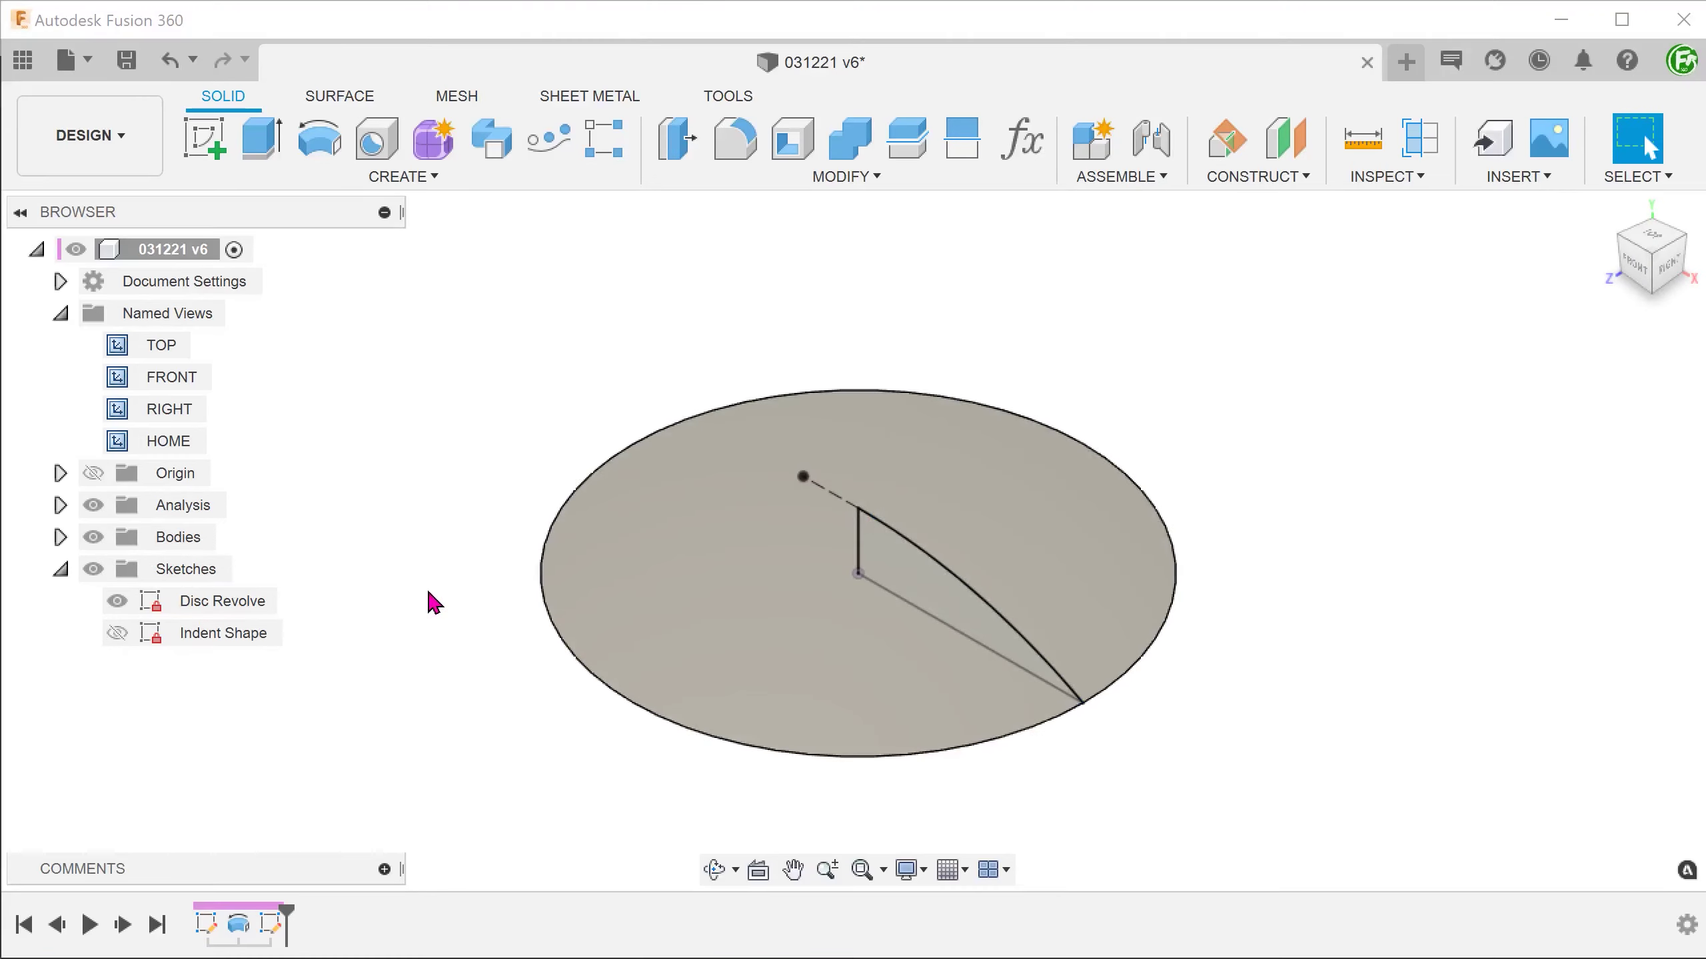
{"action": "left_click", "coordinate": [121, 602]}
{"action": "left_click", "coordinate": [116, 633]}
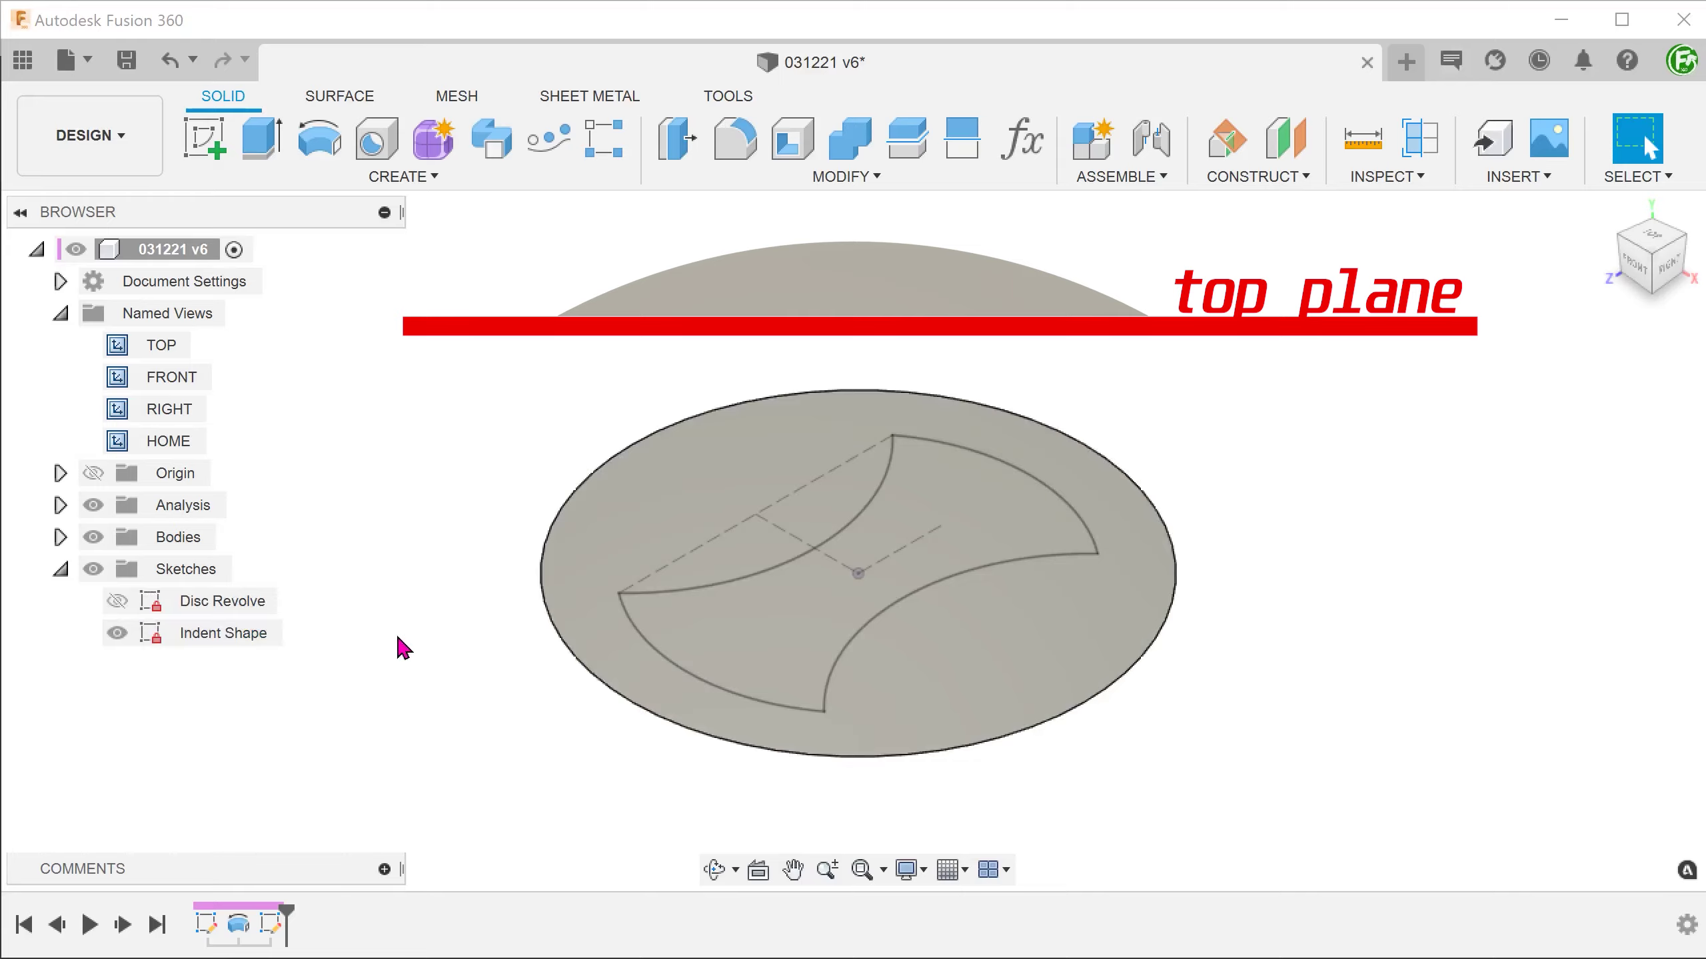
{"action": "key", "text": "t"}
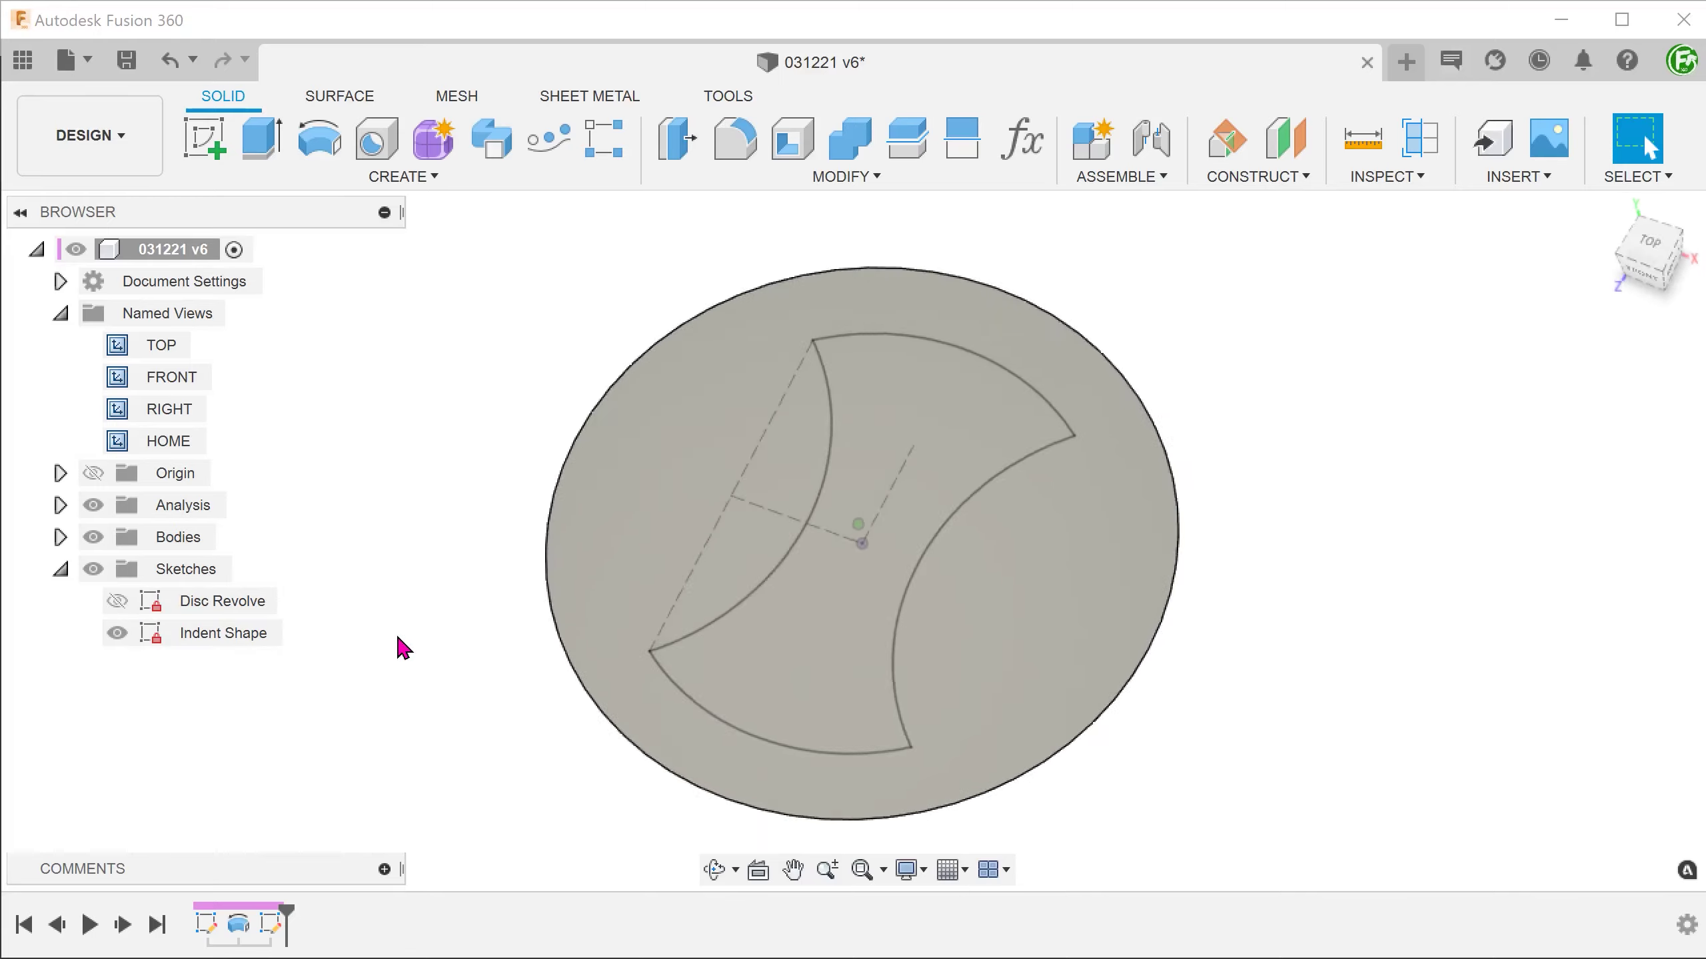
{"action": "double_click", "coordinate": [161, 345]}
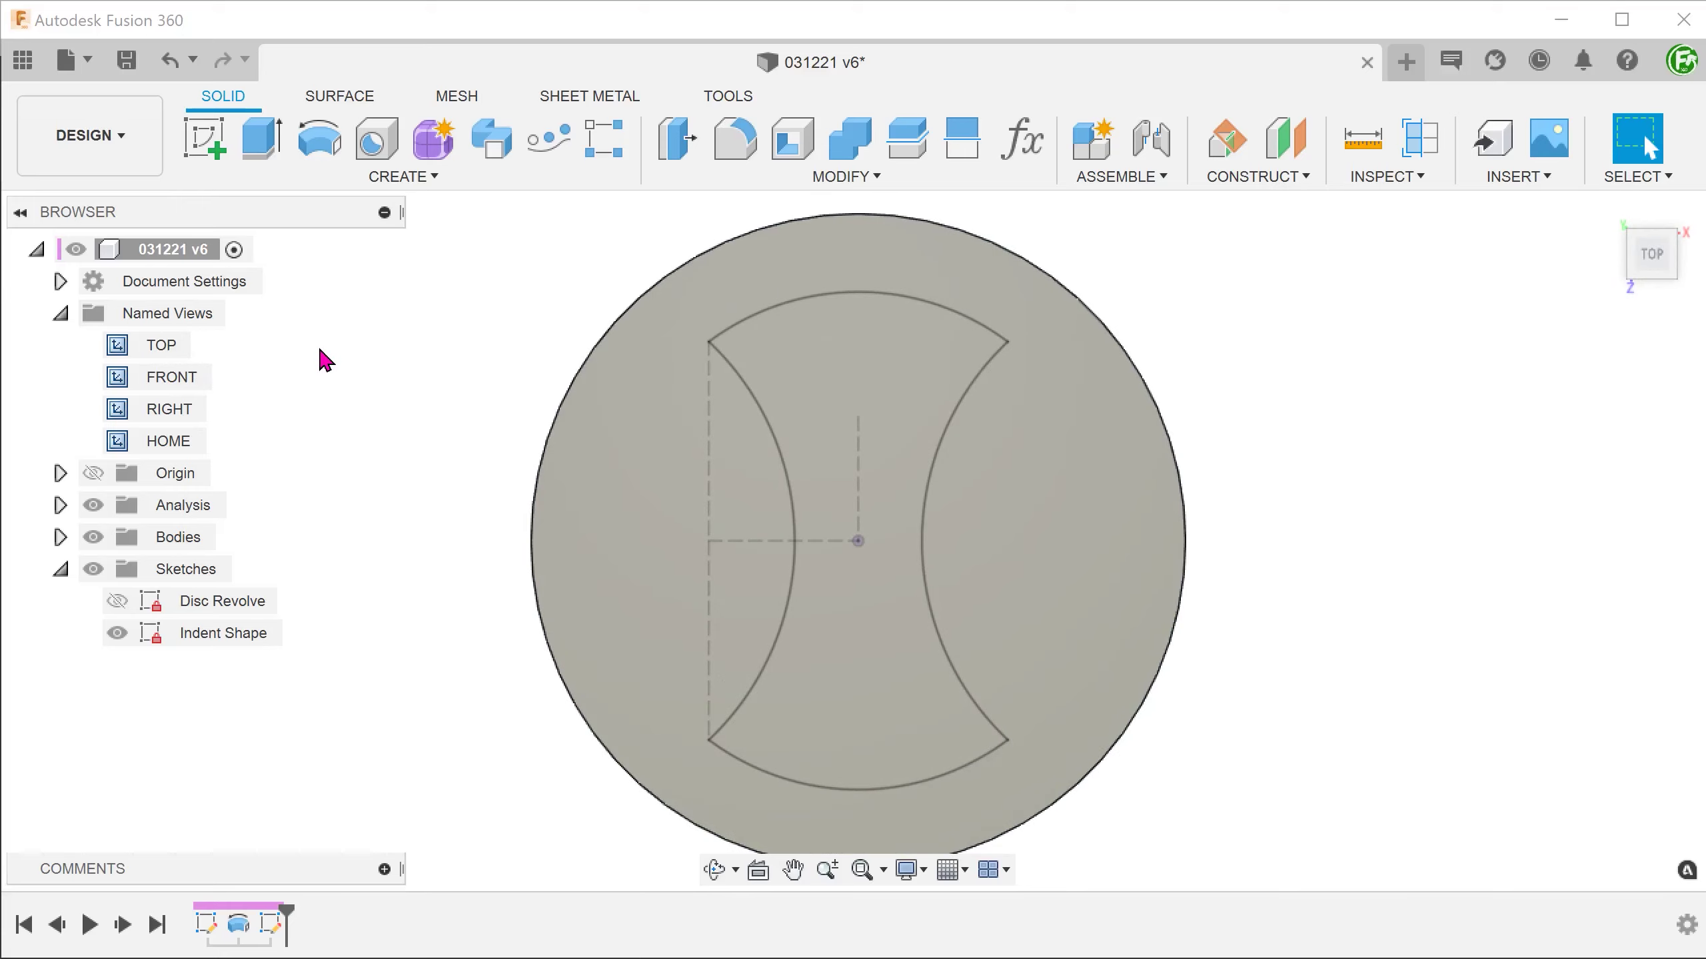
{"action": "key", "text": "F6"}
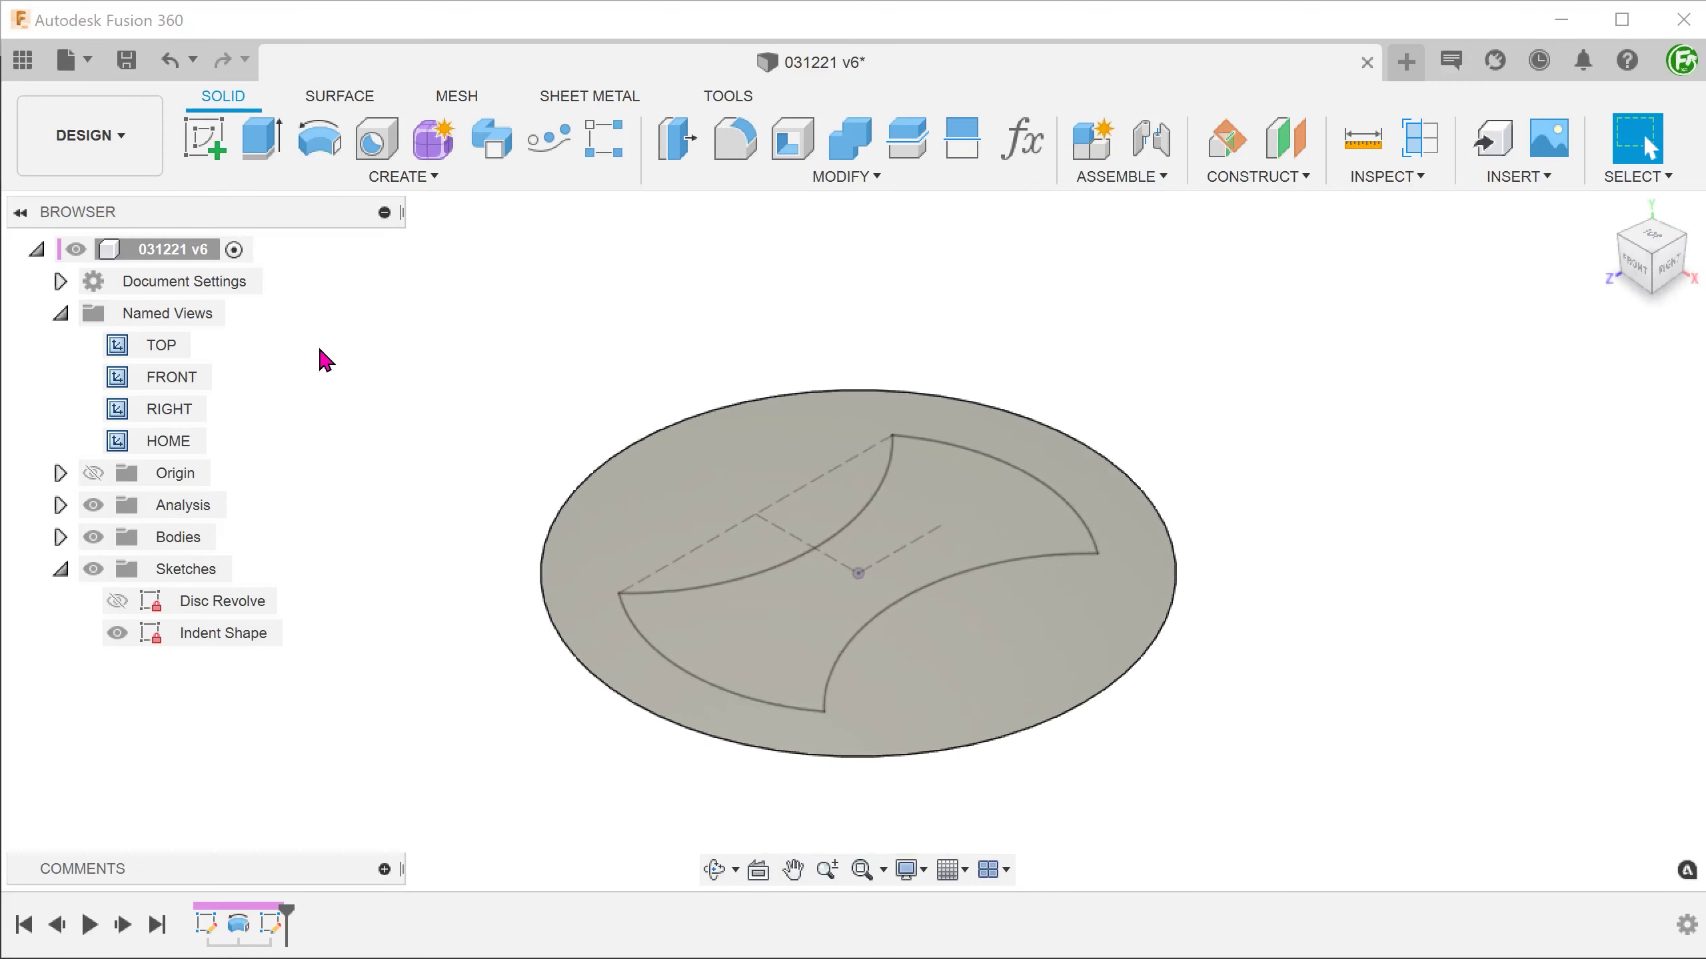
Split the dome's top face using the Indent Shape sketch as the splitting tool
{"action": "left_click", "coordinate": [702, 179]}
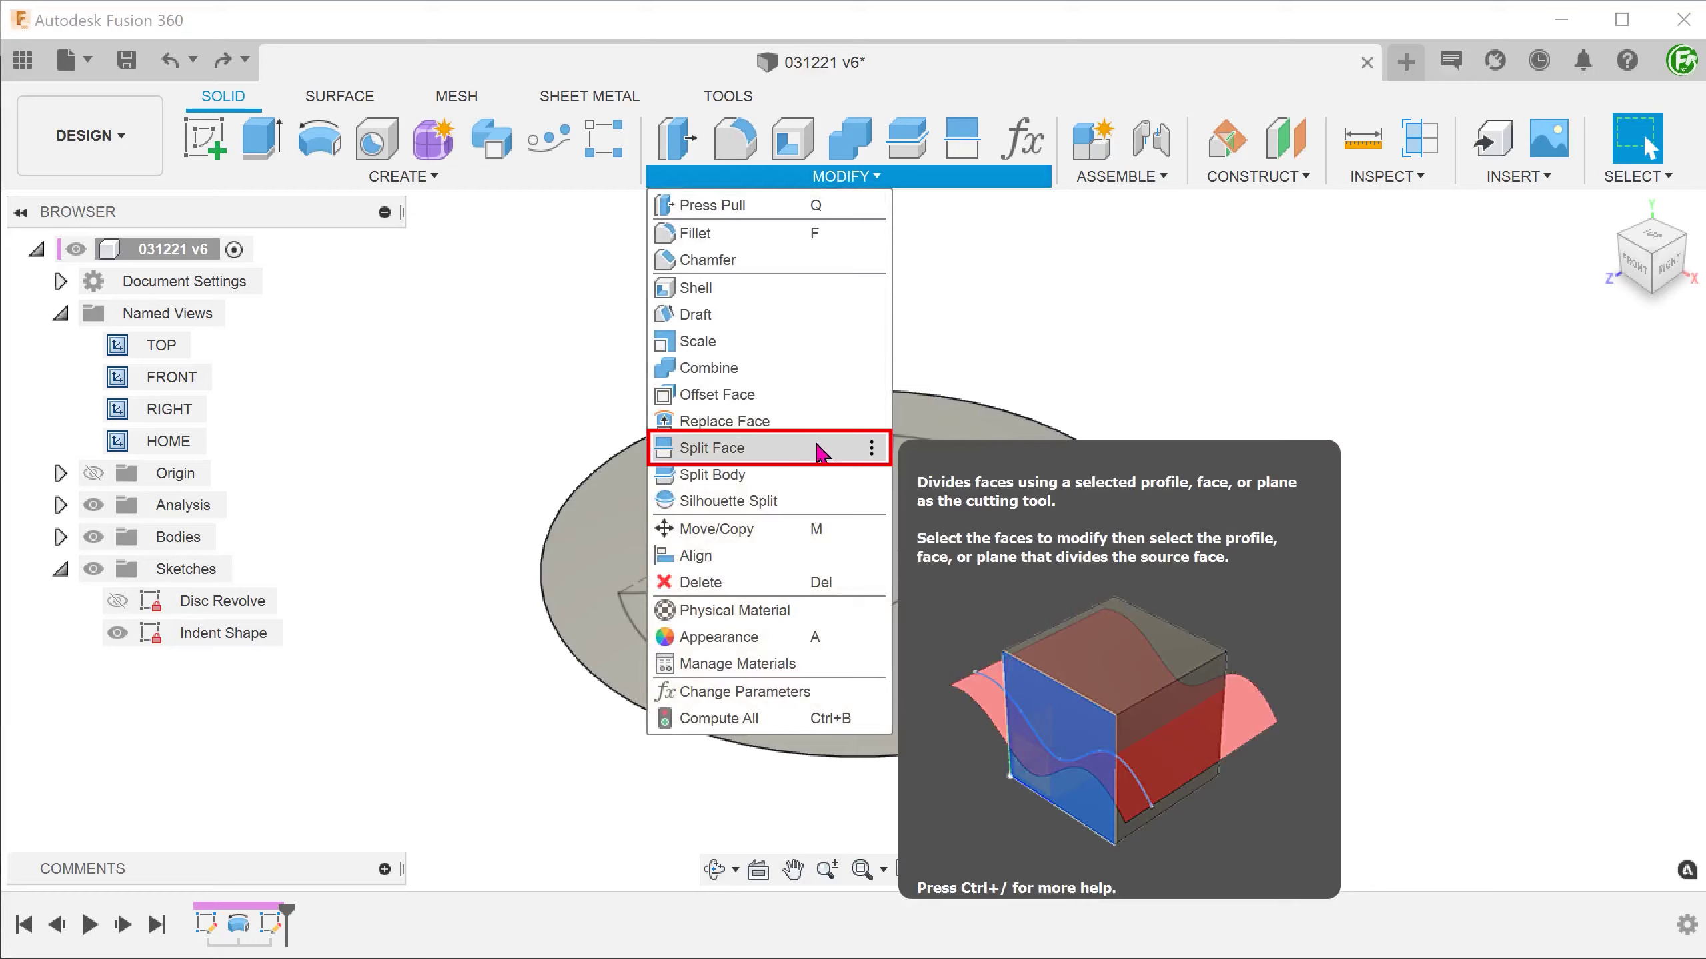
{"action": "left_click", "coordinate": [819, 454]}
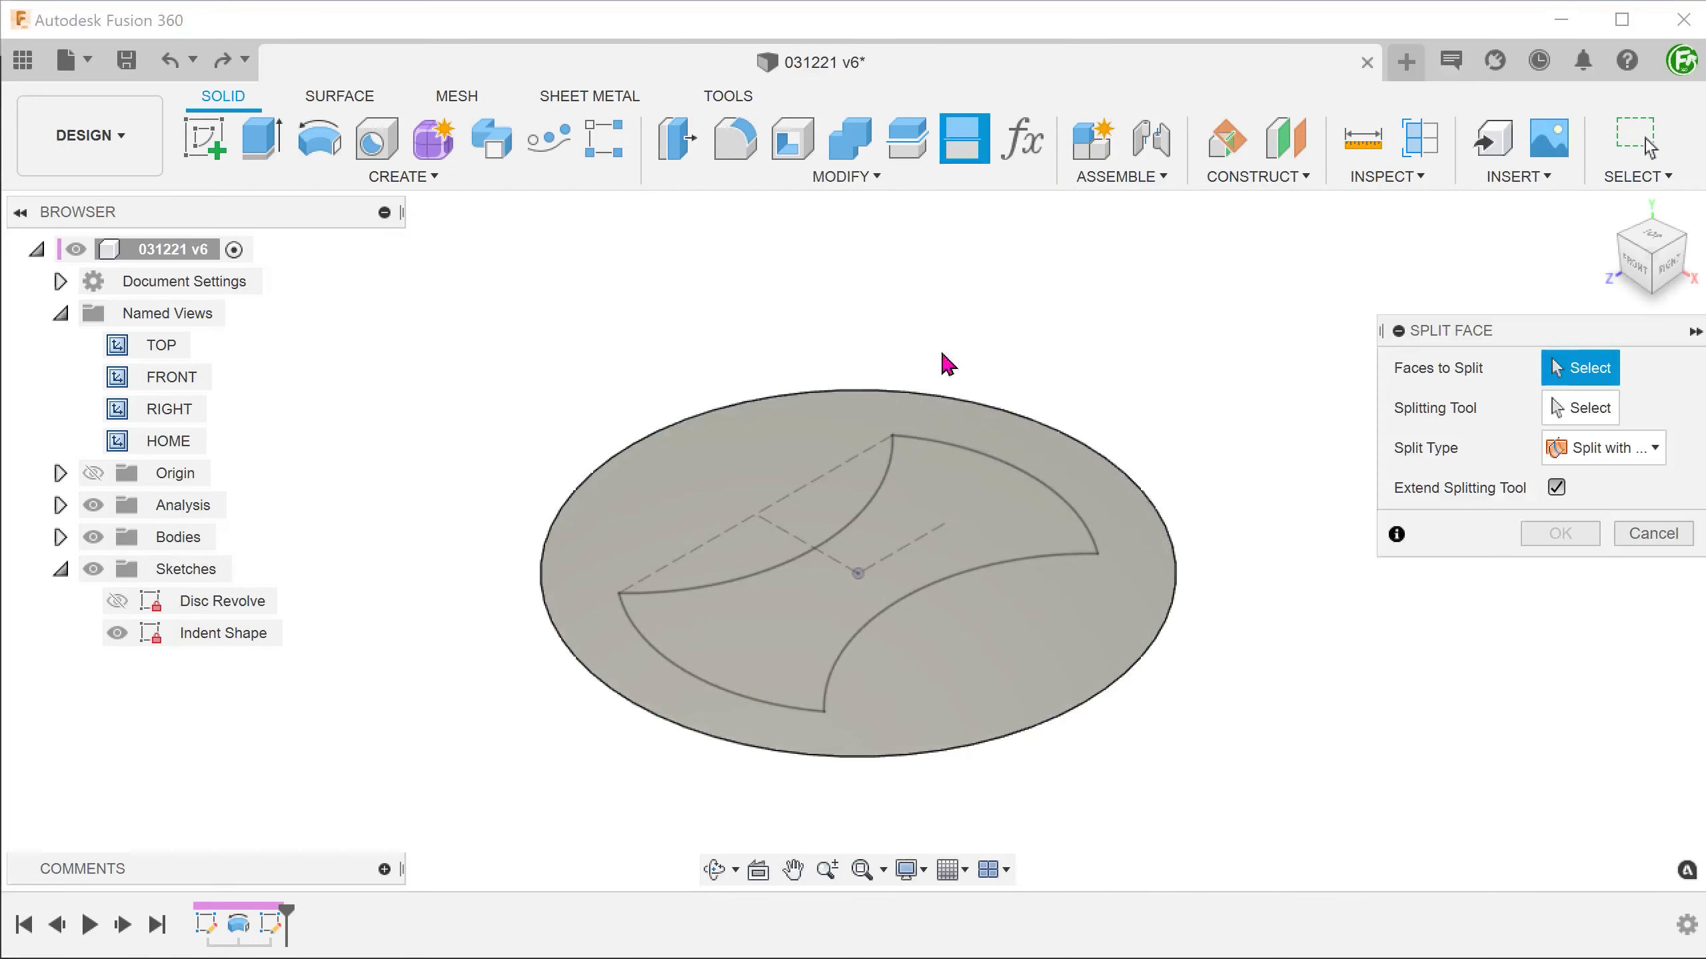
{"action": "left_click", "coordinate": [1086, 624]}
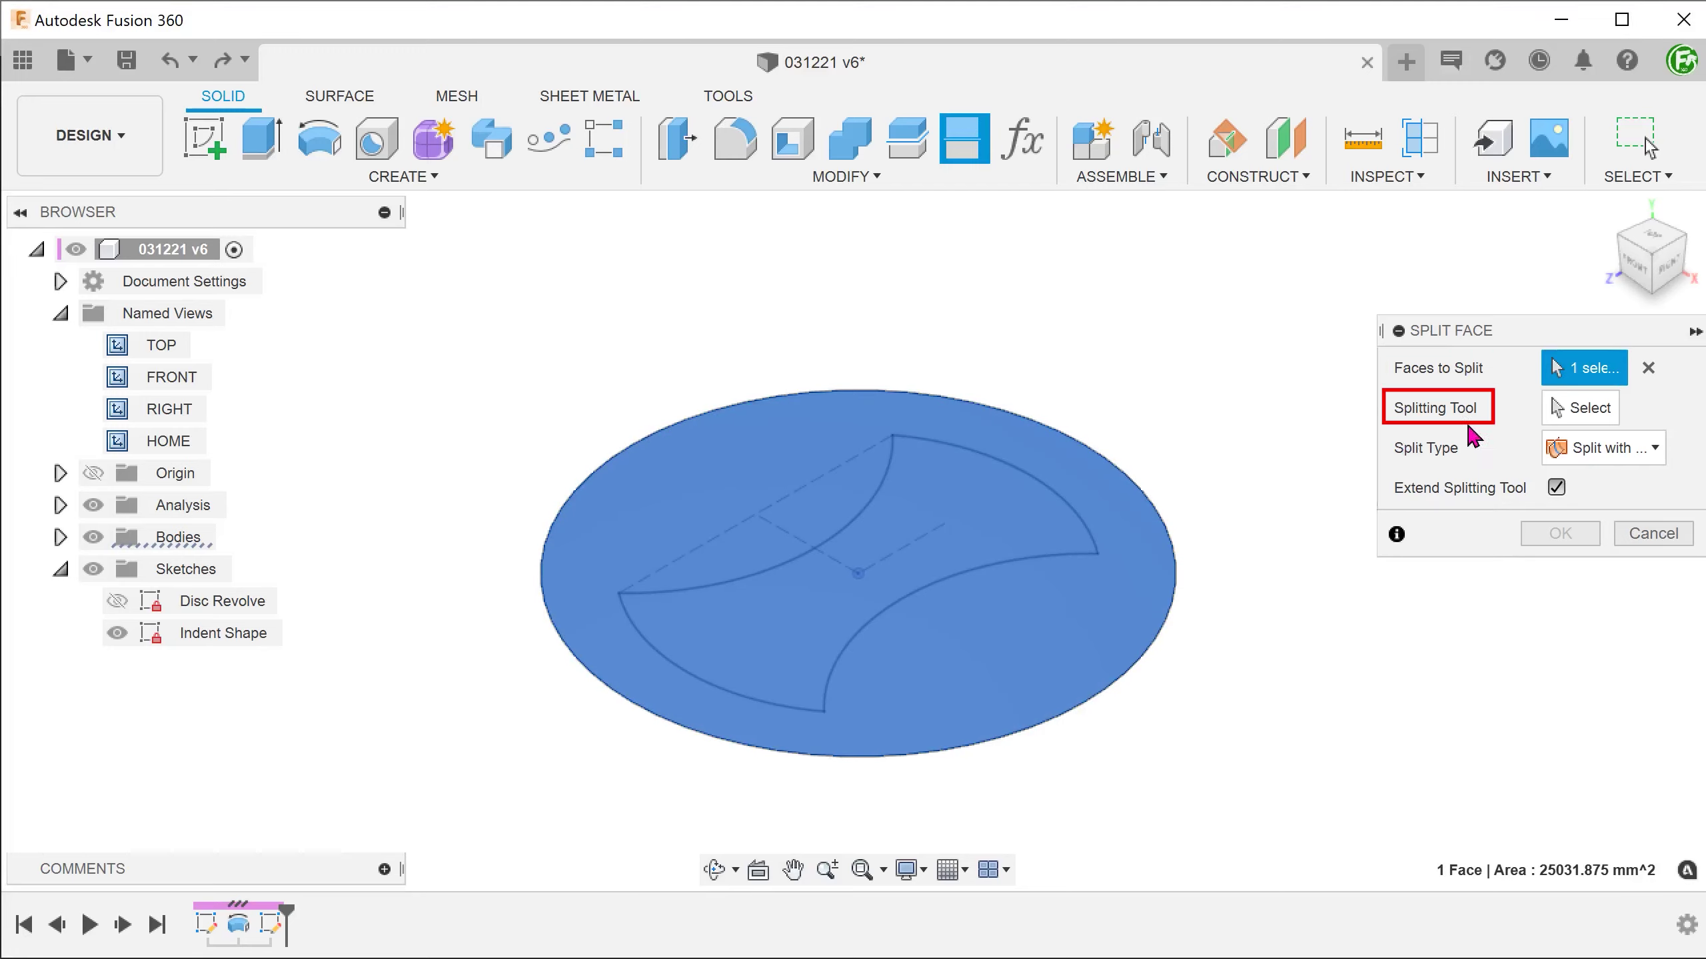
{"action": "left_click", "coordinate": [1583, 423]}
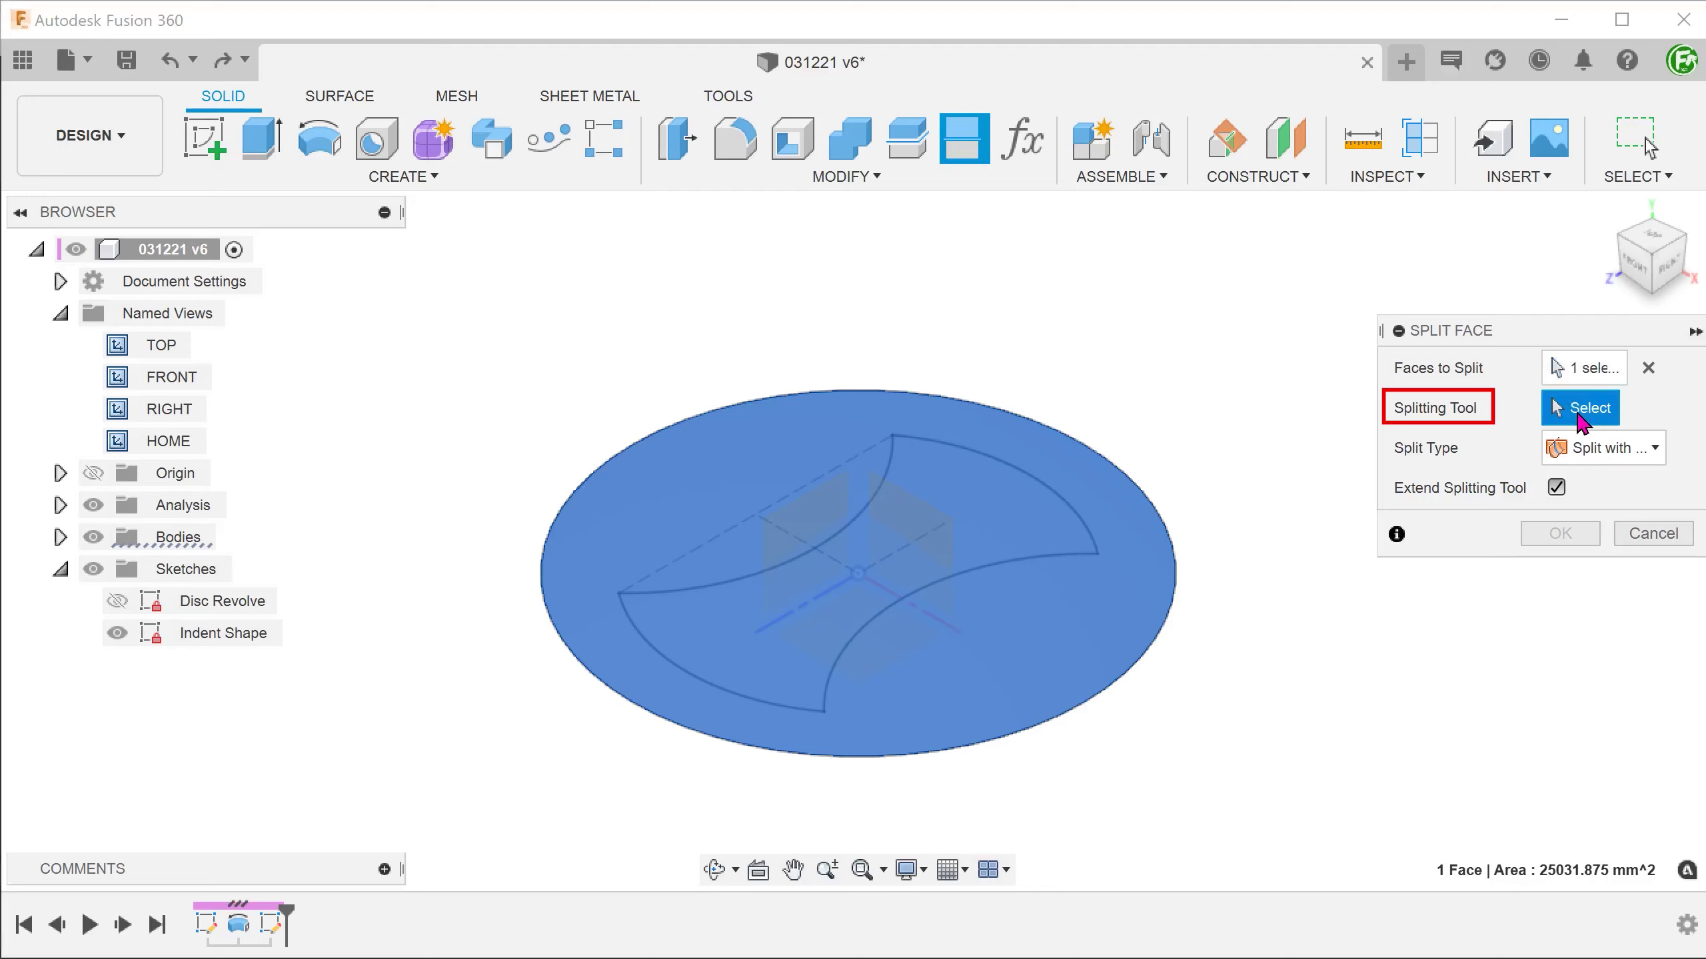
{"action": "left_click", "coordinate": [1099, 546]}
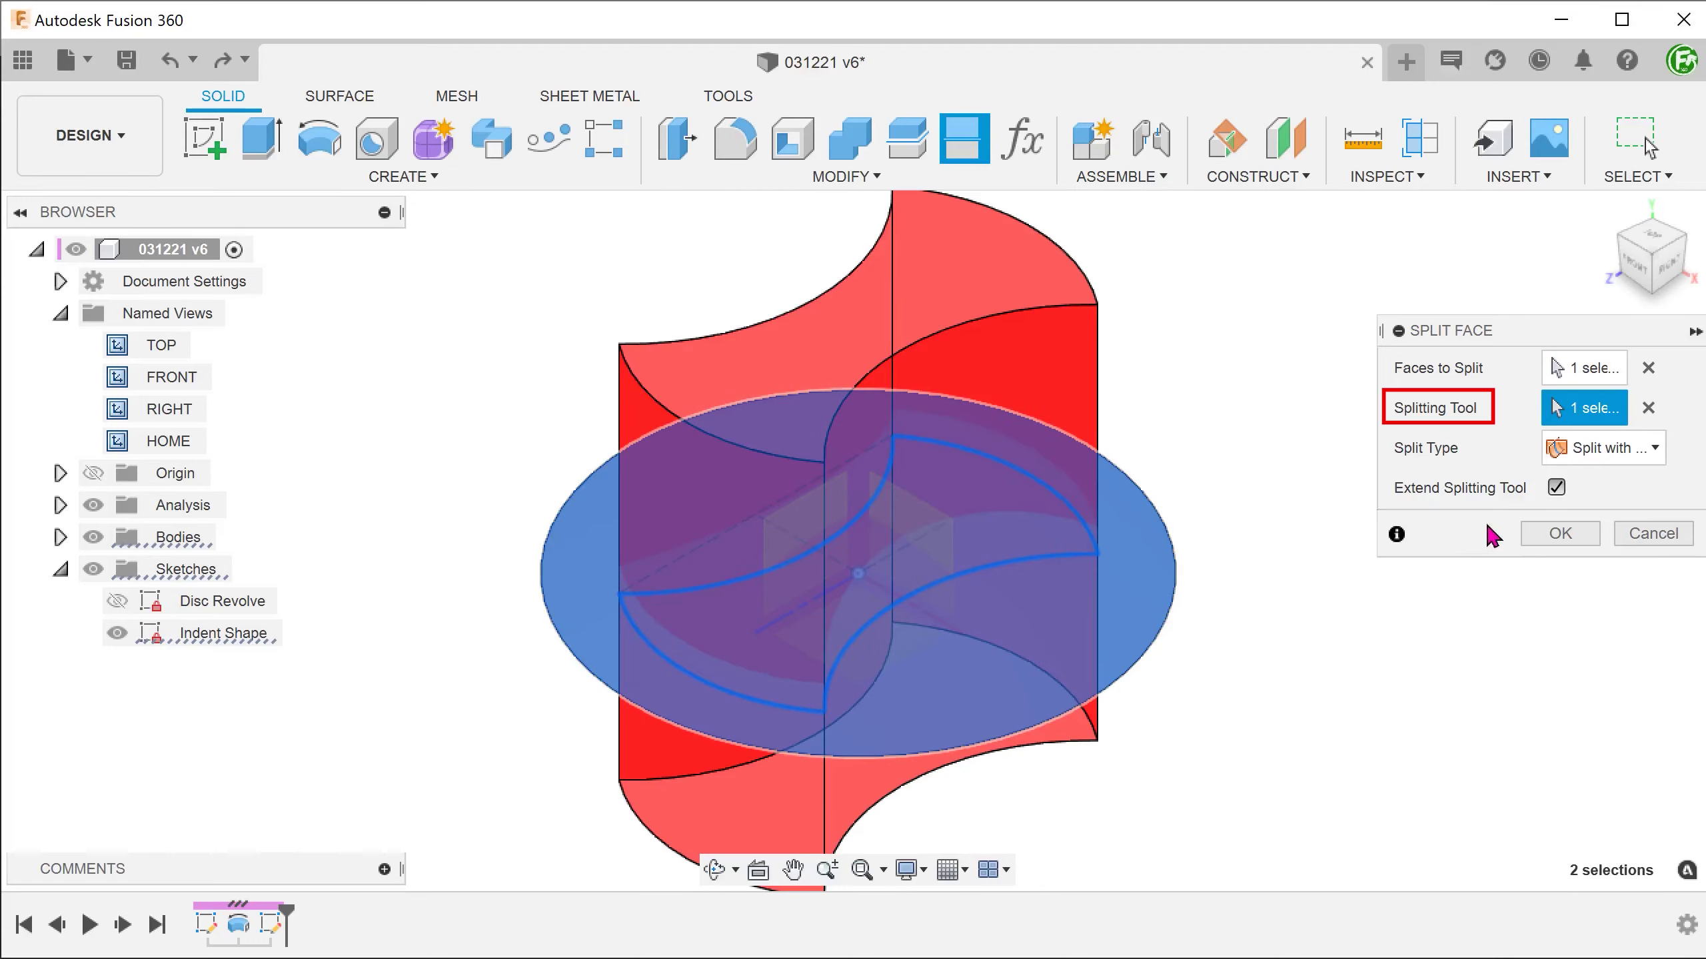
{"action": "left_click", "coordinate": [1541, 537]}
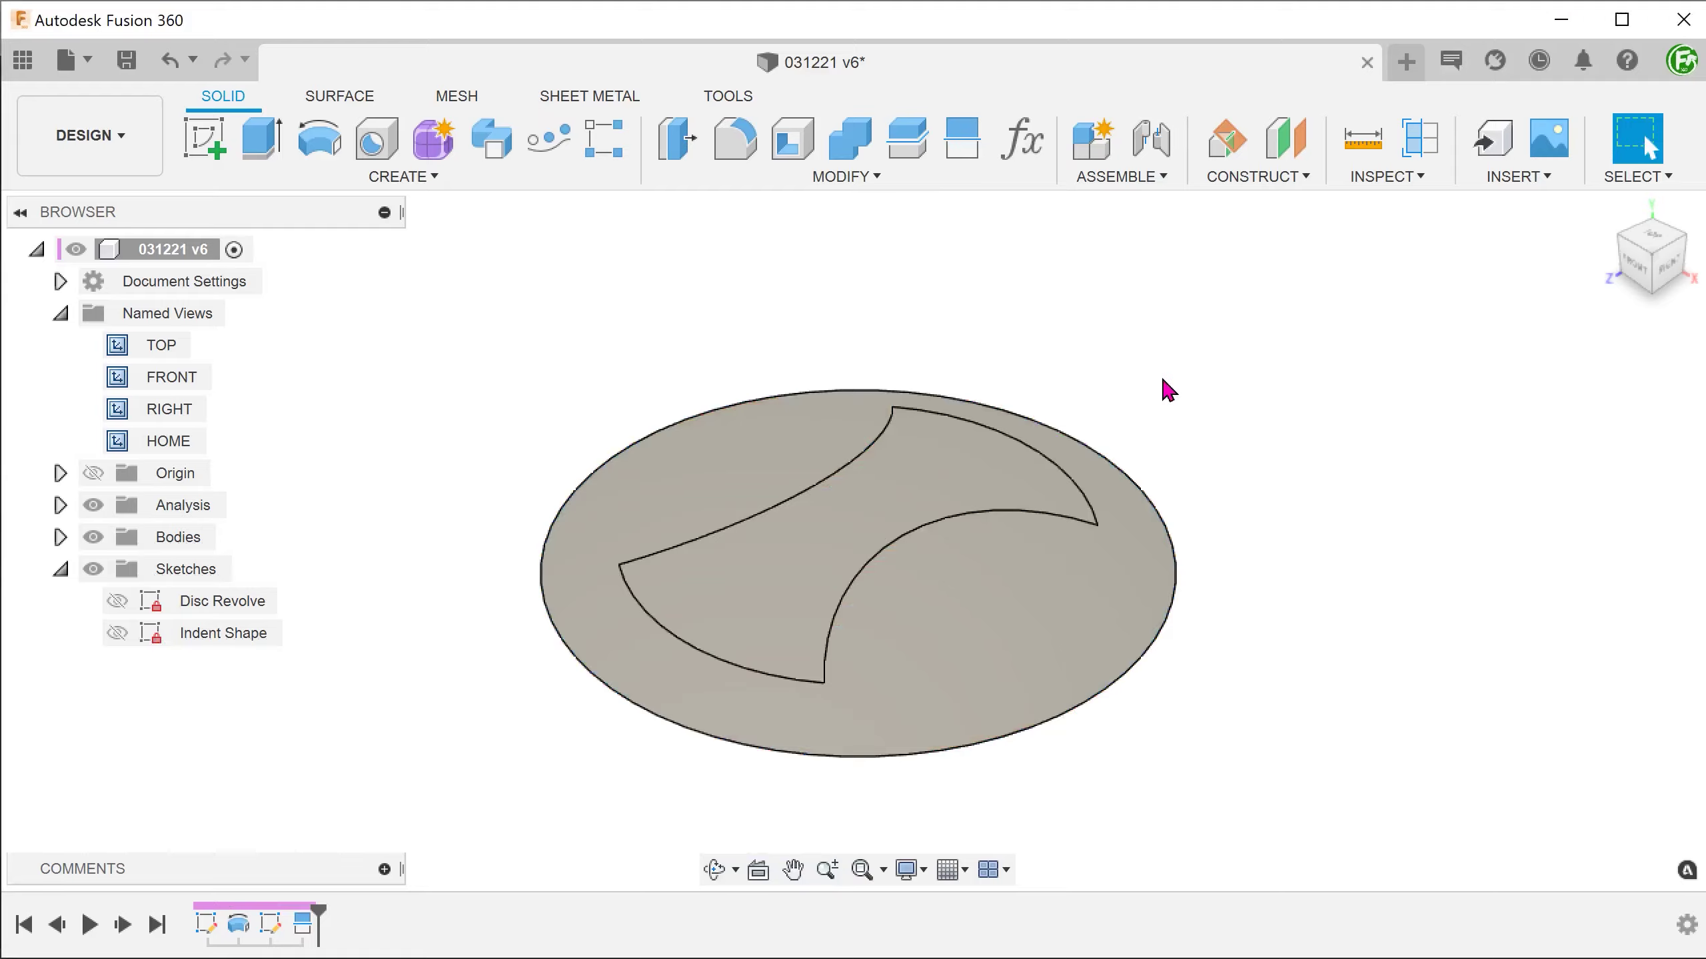
{"action": "left_click", "coordinate": [955, 468]}
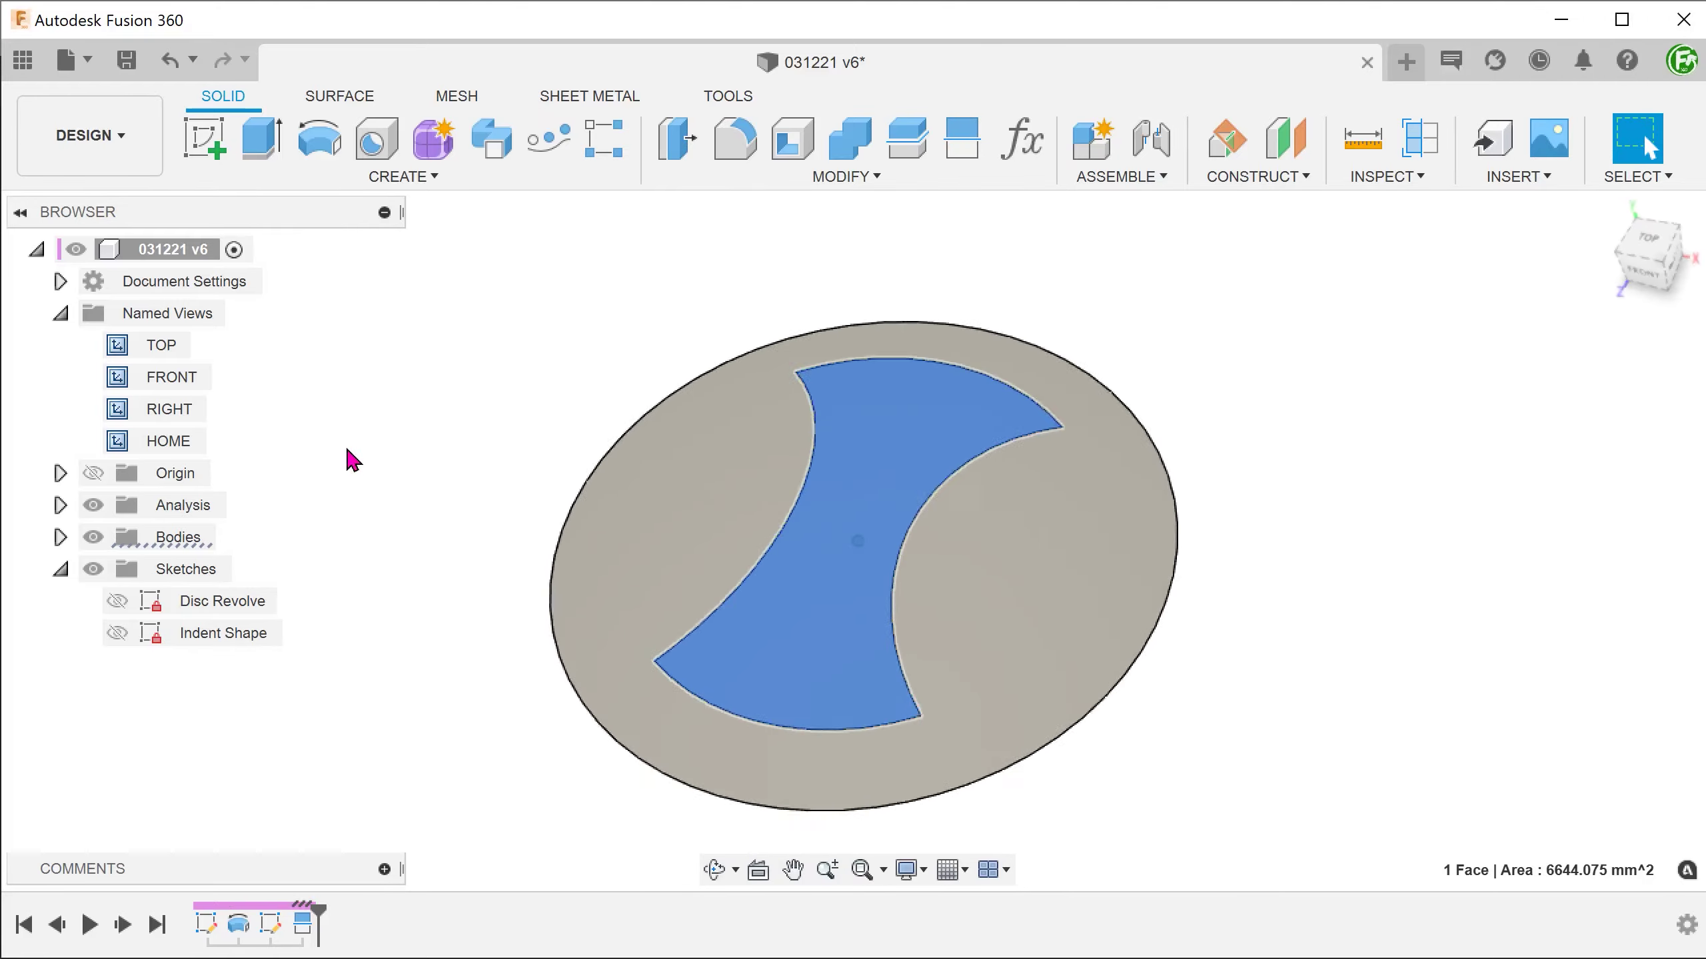
{"action": "key", "text": "Escape"}
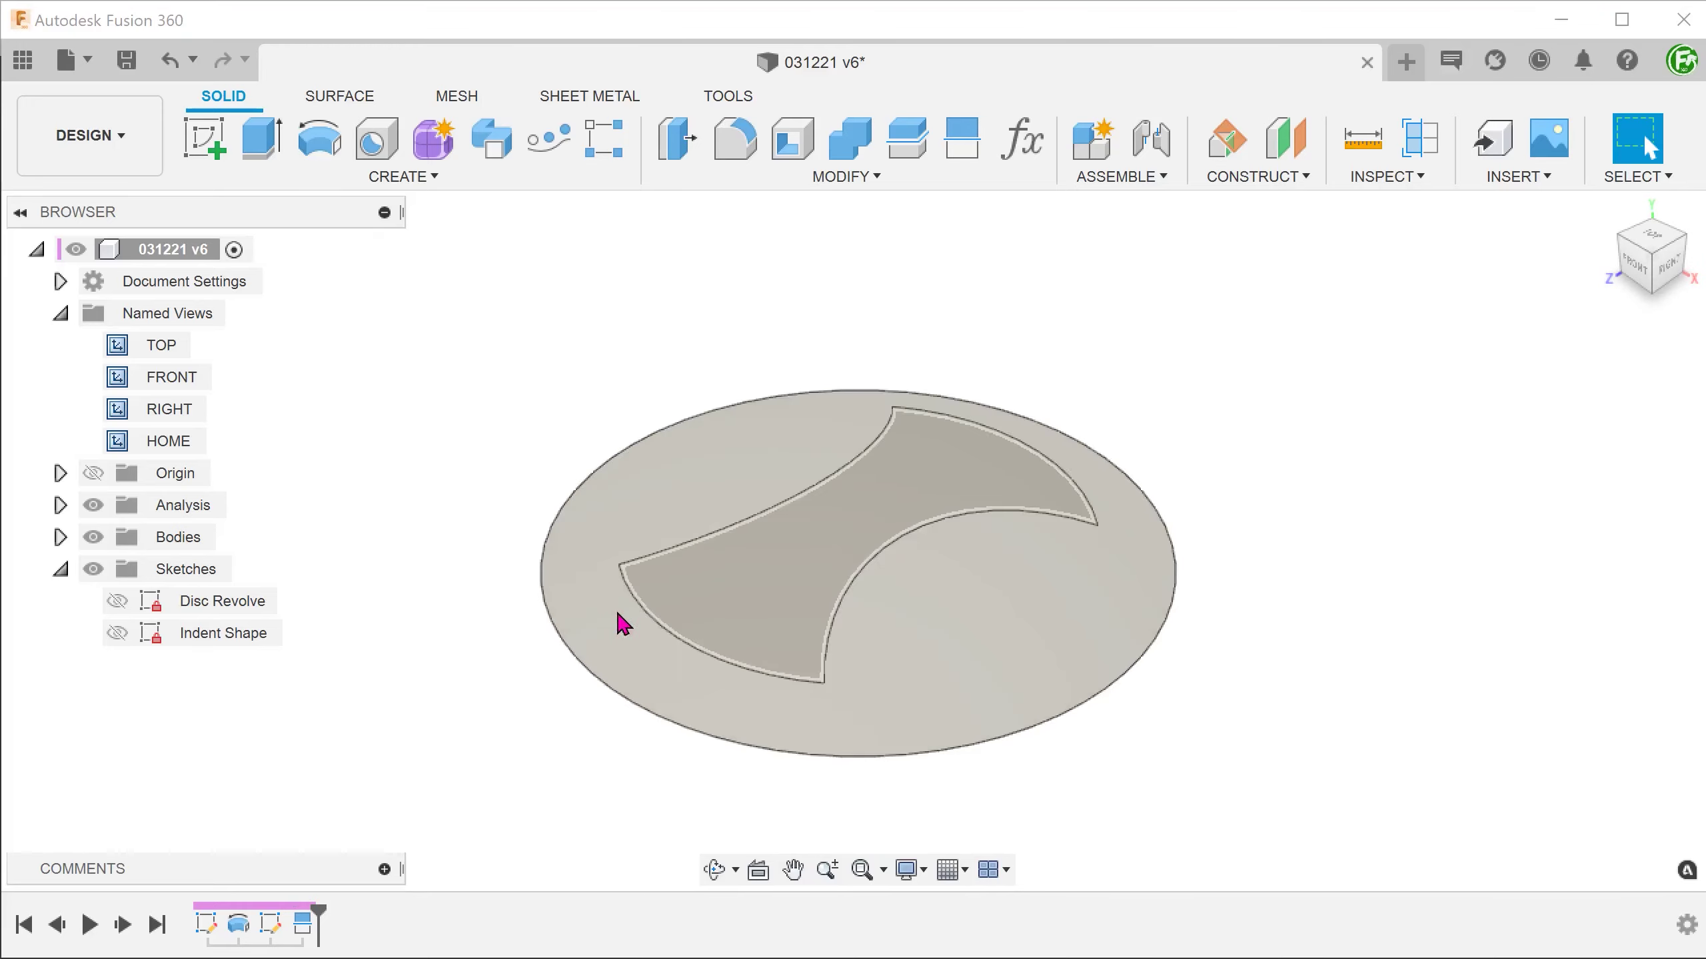
{"action": "left_click", "coordinate": [693, 657]}
{"action": "left_click", "coordinate": [1124, 494]}
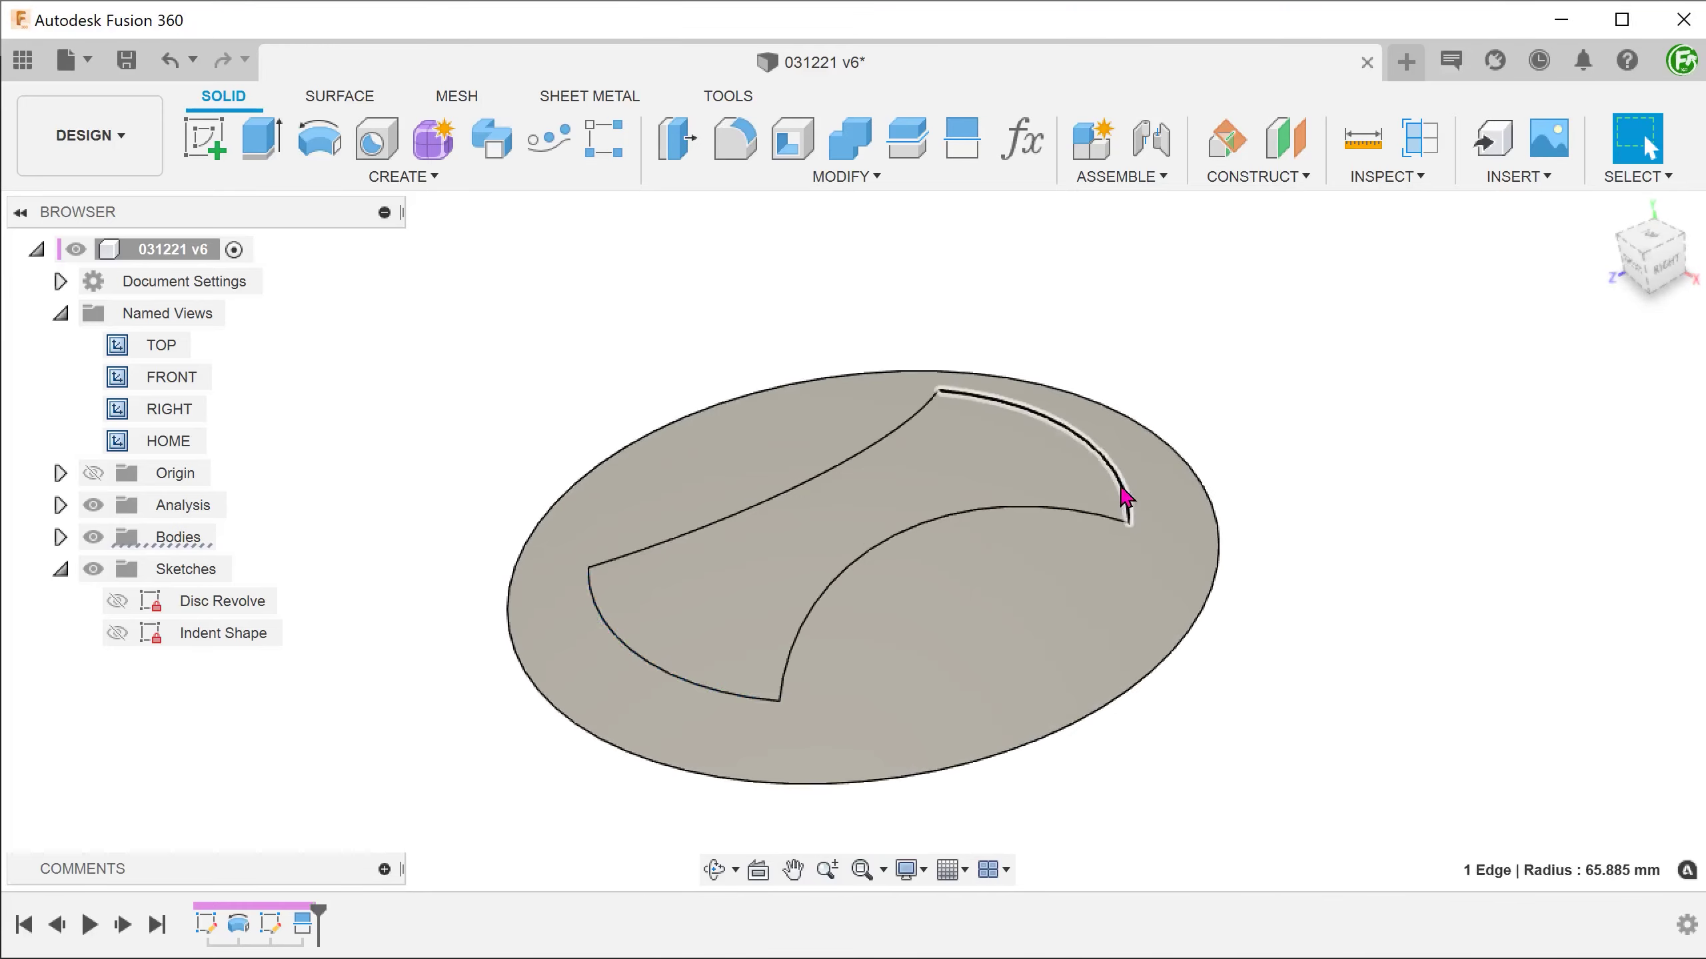
{"action": "left_click", "coordinate": [401, 430]}
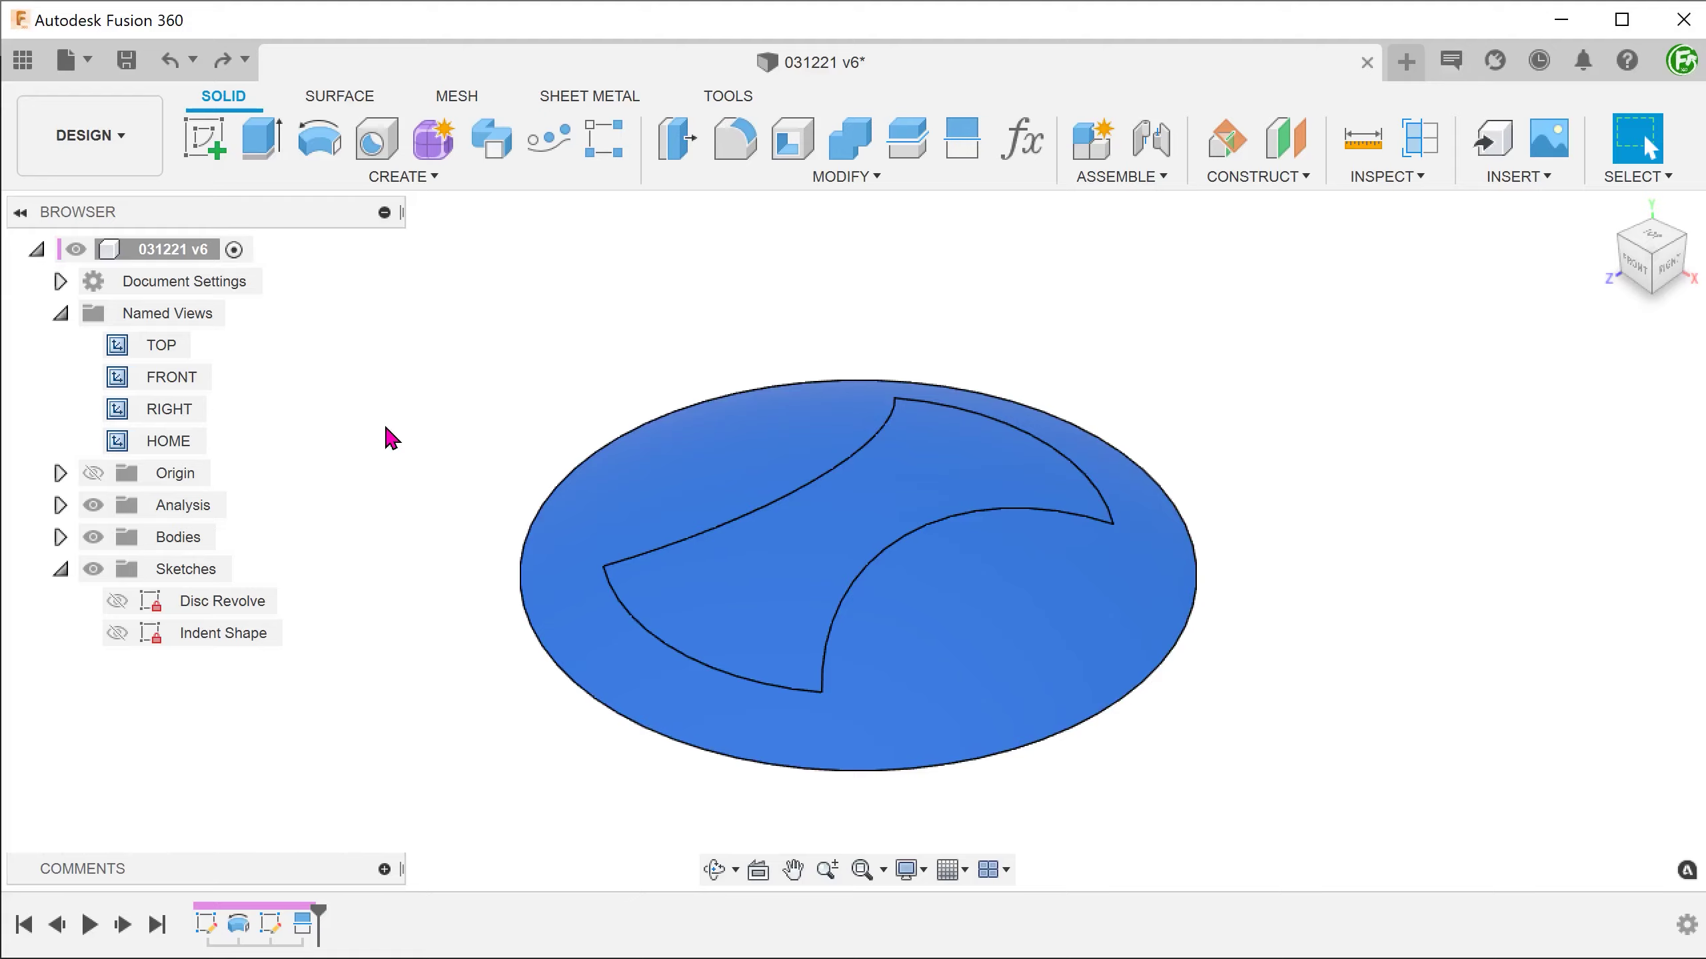
Start a surface loft between the lower-left and upper-right indent arc edges
{"action": "left_click", "coordinate": [338, 101]}
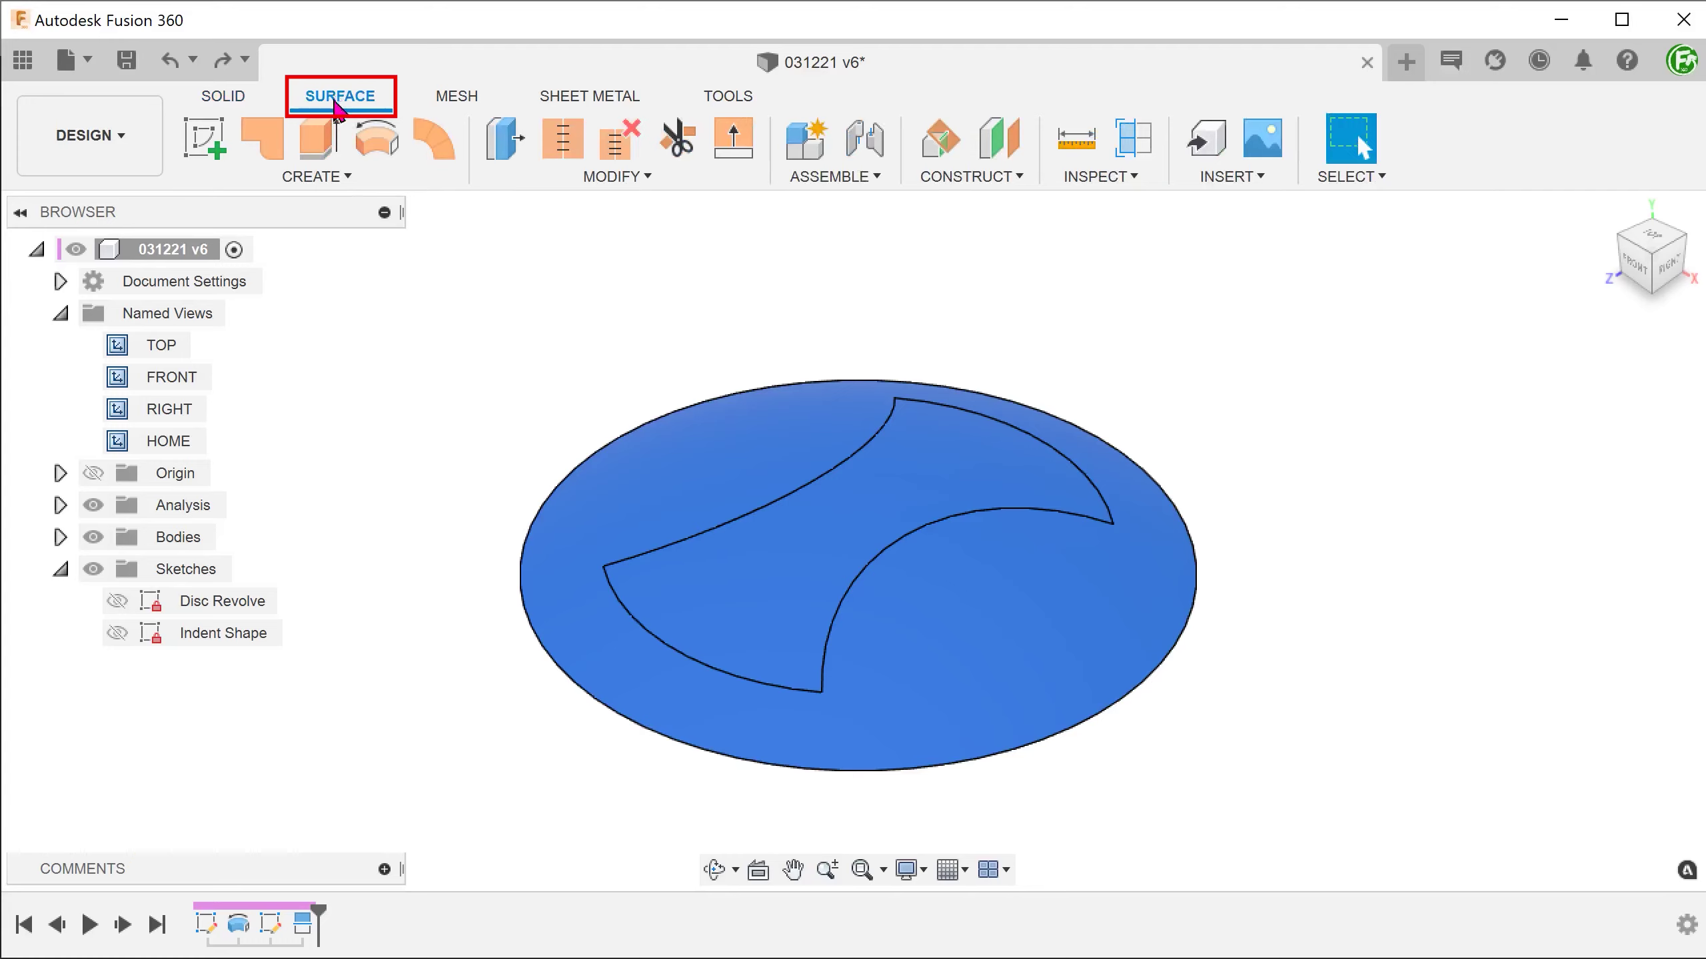
{"action": "left_click", "coordinate": [336, 178]}
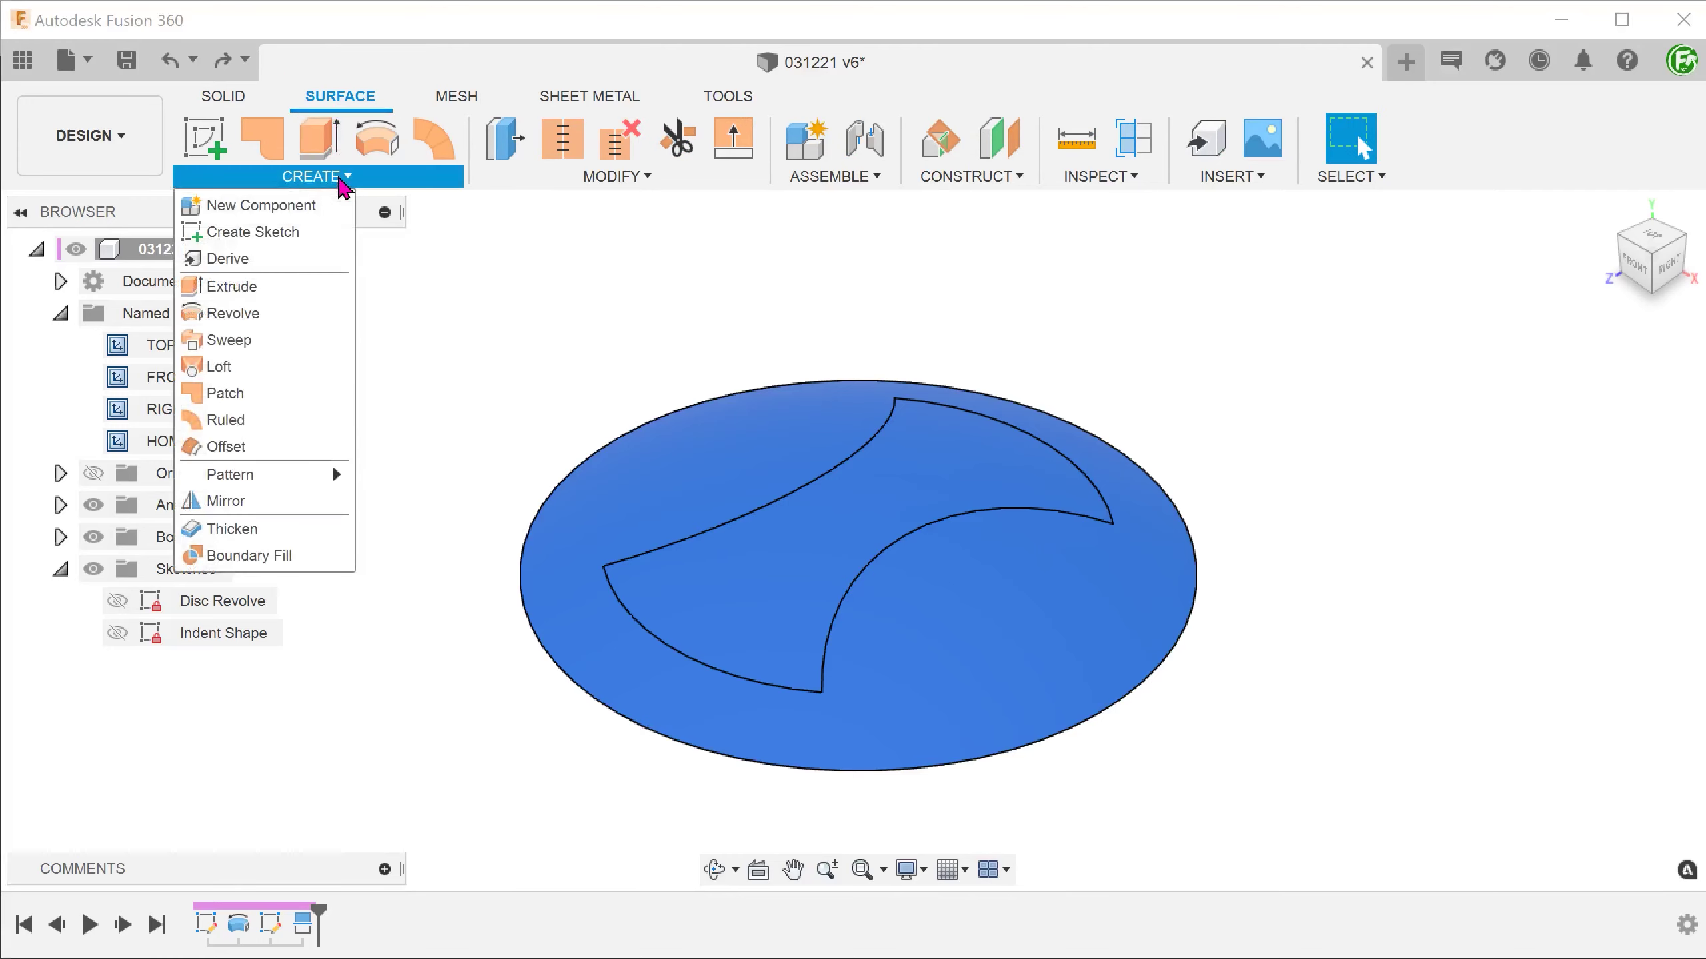
{"action": "left_click", "coordinate": [277, 371]}
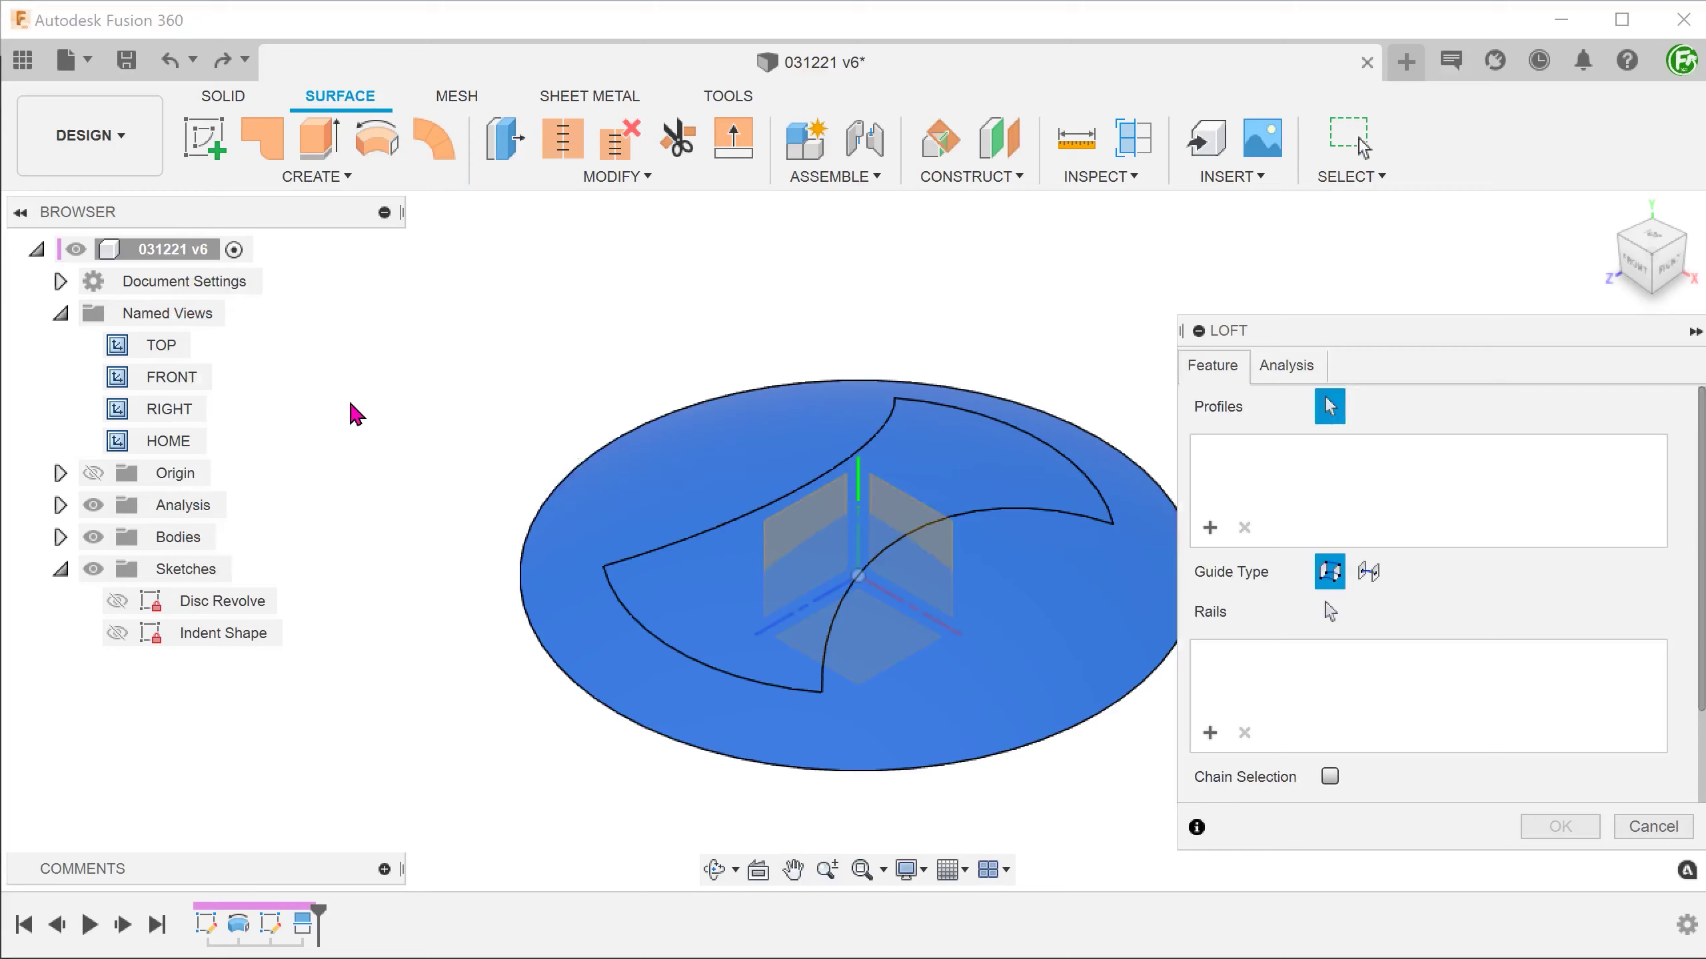
{"action": "left_click", "coordinate": [670, 660]}
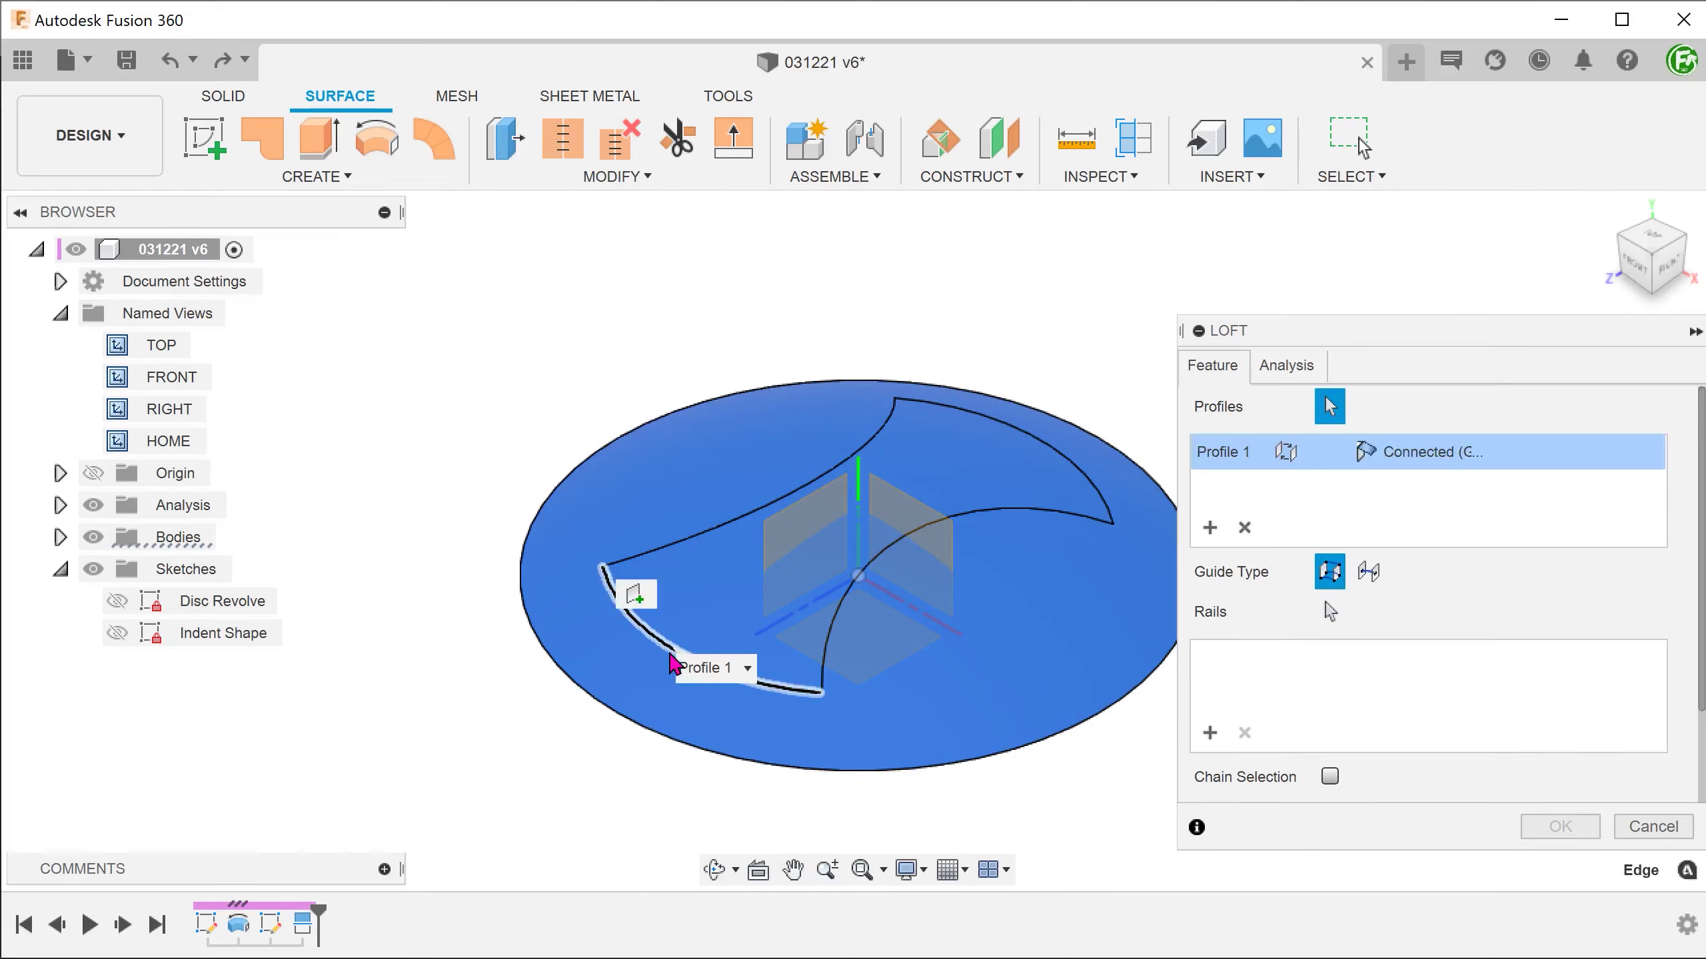
{"action": "left_click", "coordinate": [1052, 460]}
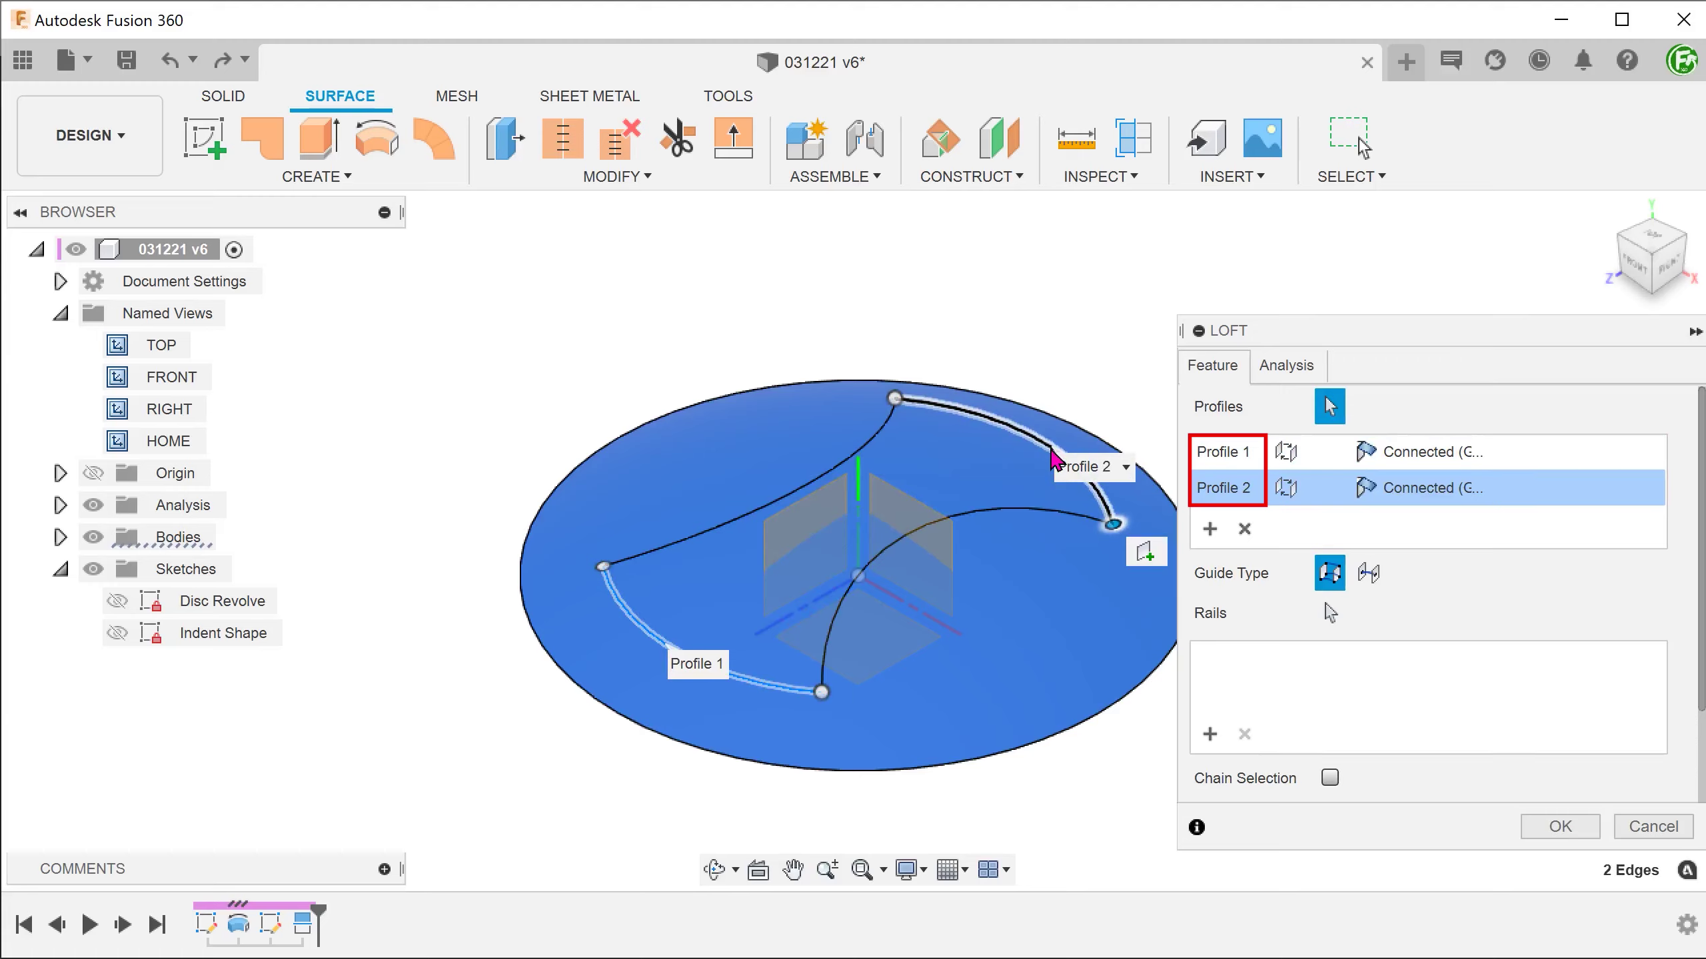
Set both loft profiles to Curvature (G2) continuity with free edges aligned to surface
{"action": "left_click", "coordinate": [1429, 464]}
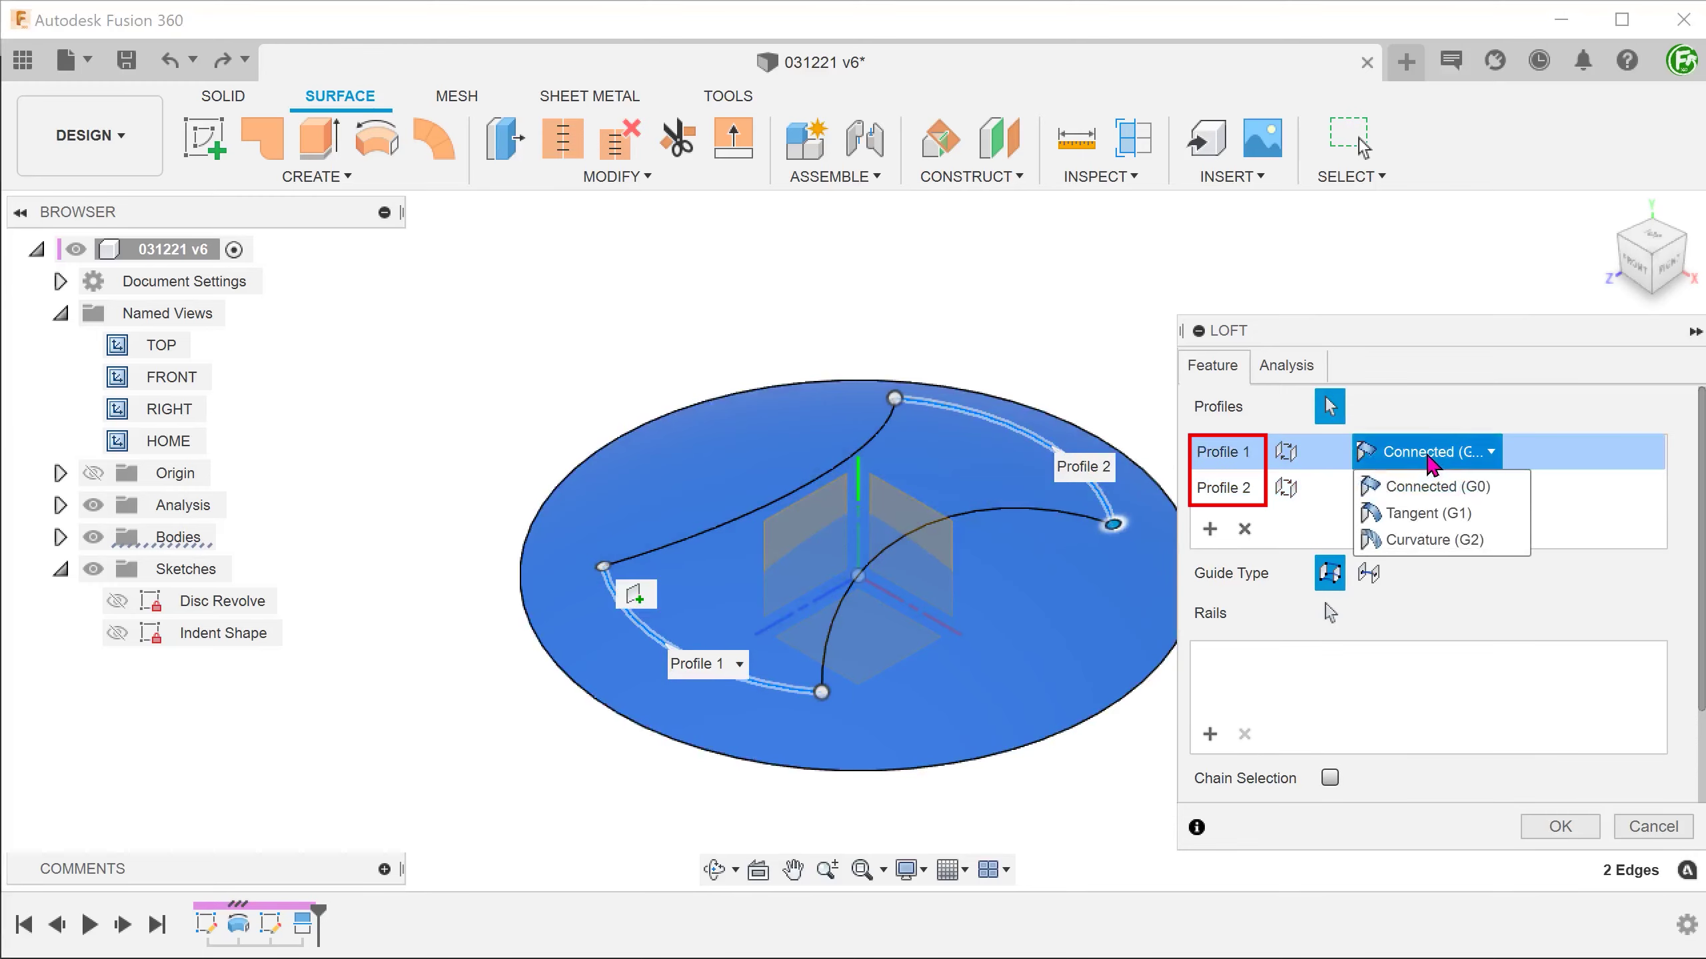
{"action": "left_click", "coordinate": [1508, 541]}
{"action": "left_click", "coordinate": [1582, 457]}
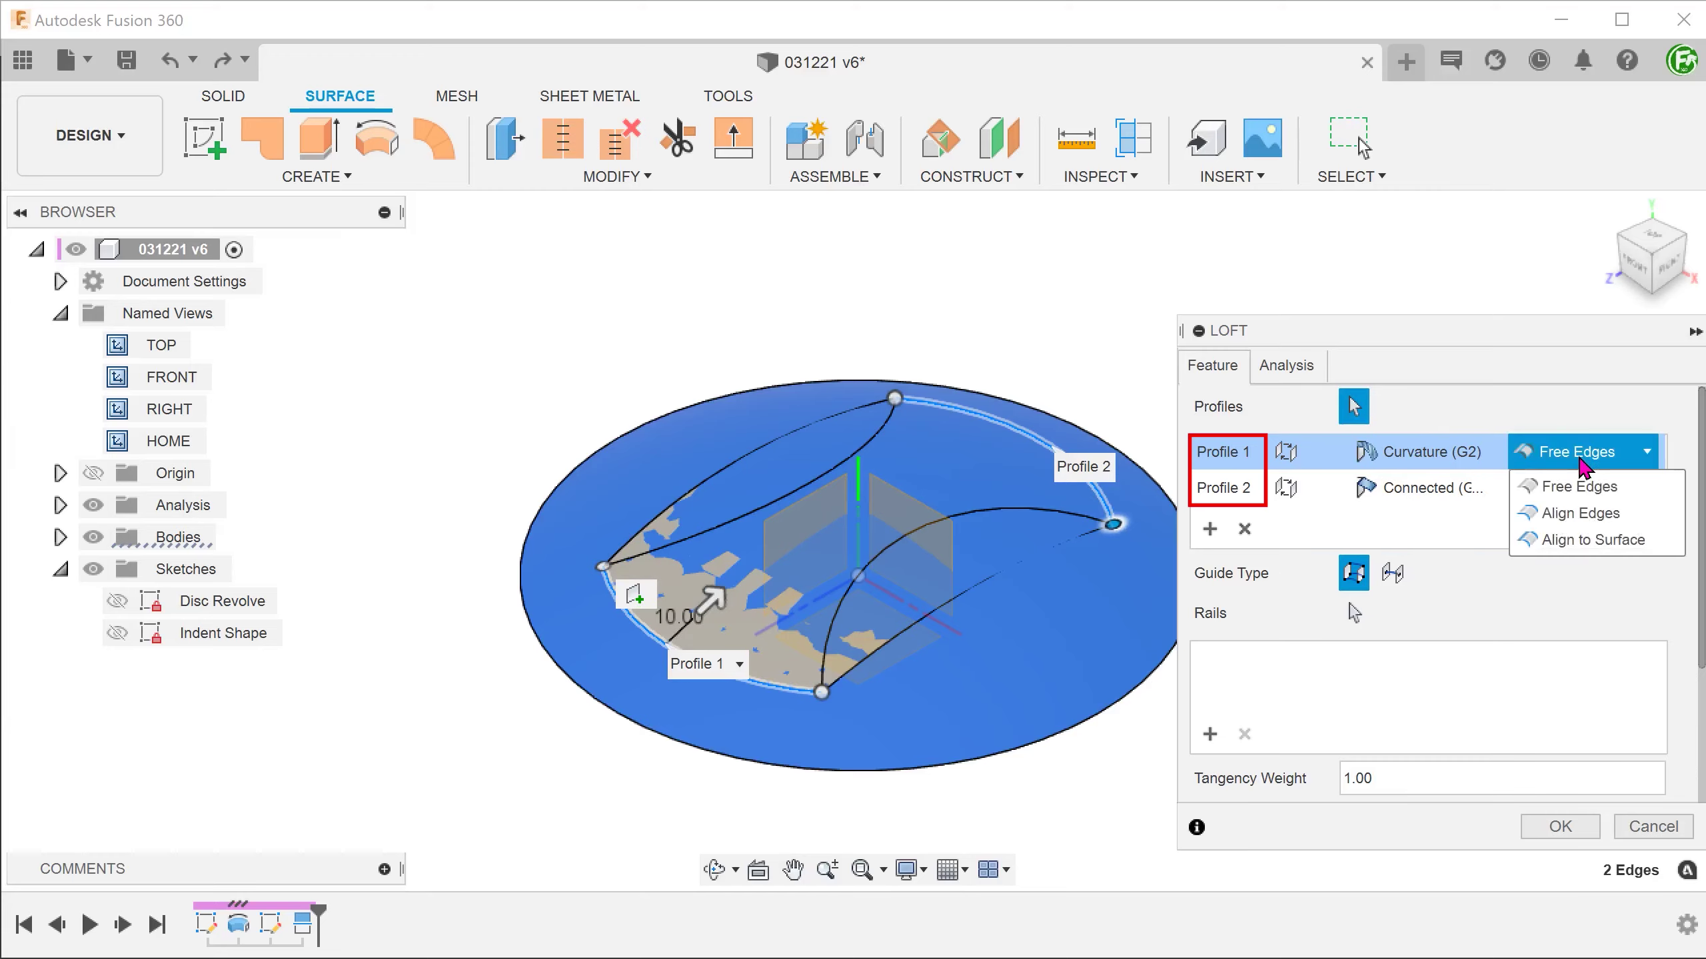
{"action": "left_click", "coordinate": [1652, 542]}
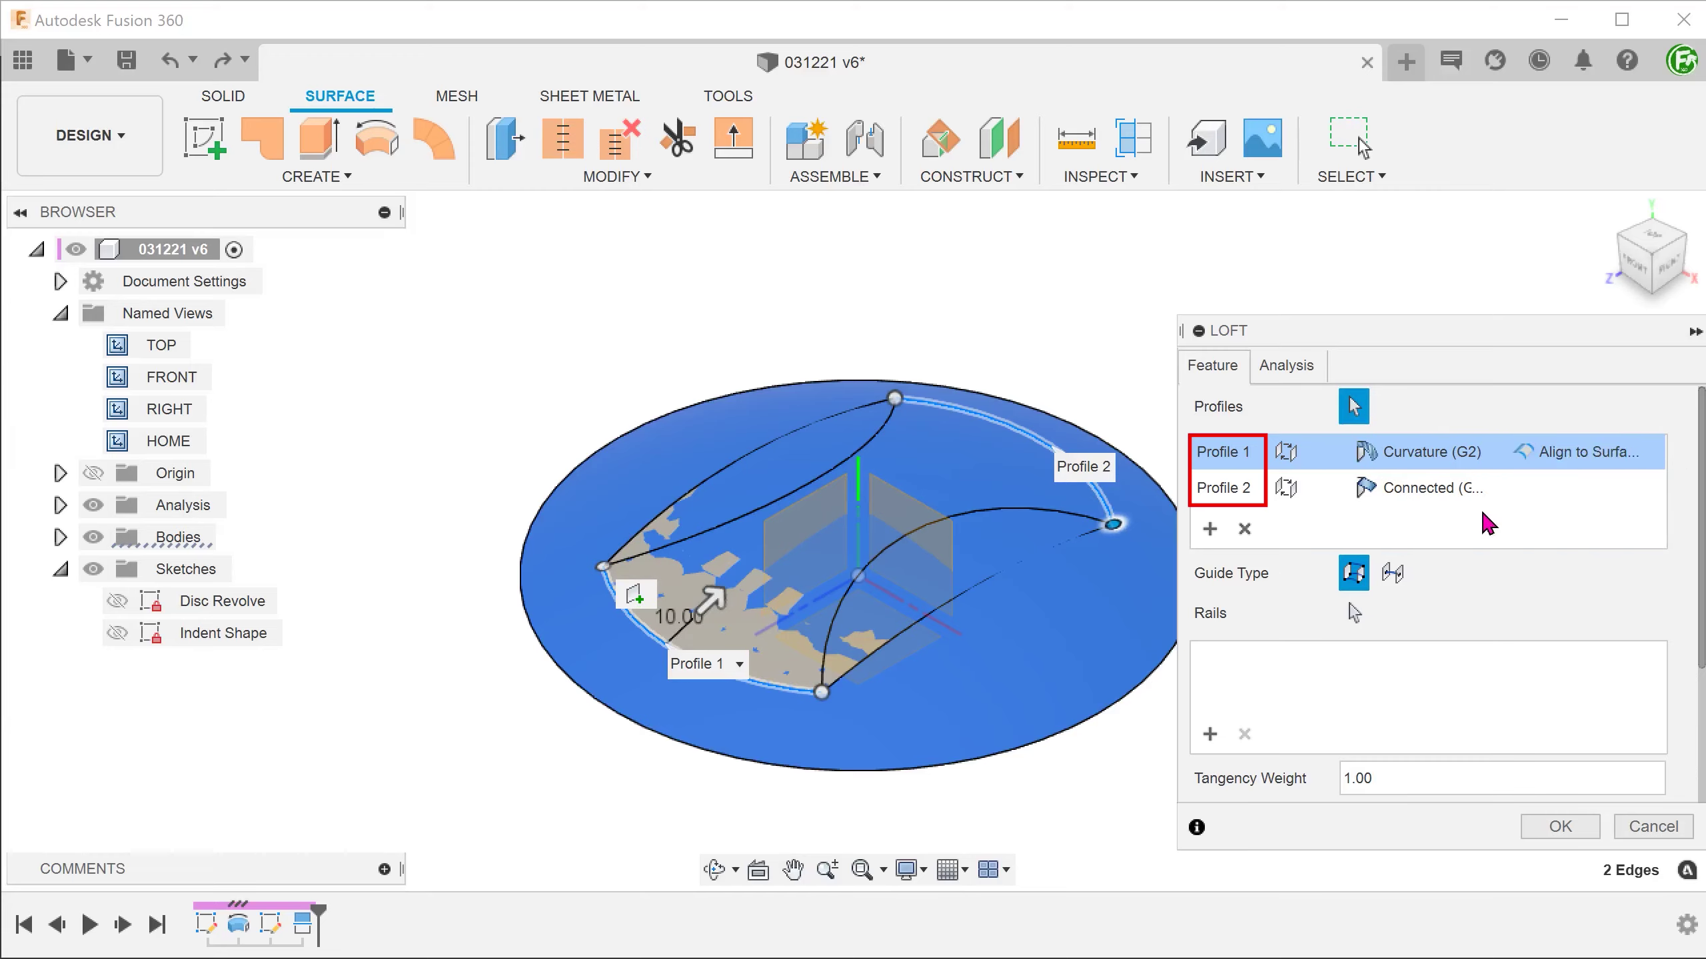
{"action": "left_click", "coordinate": [1427, 488]}
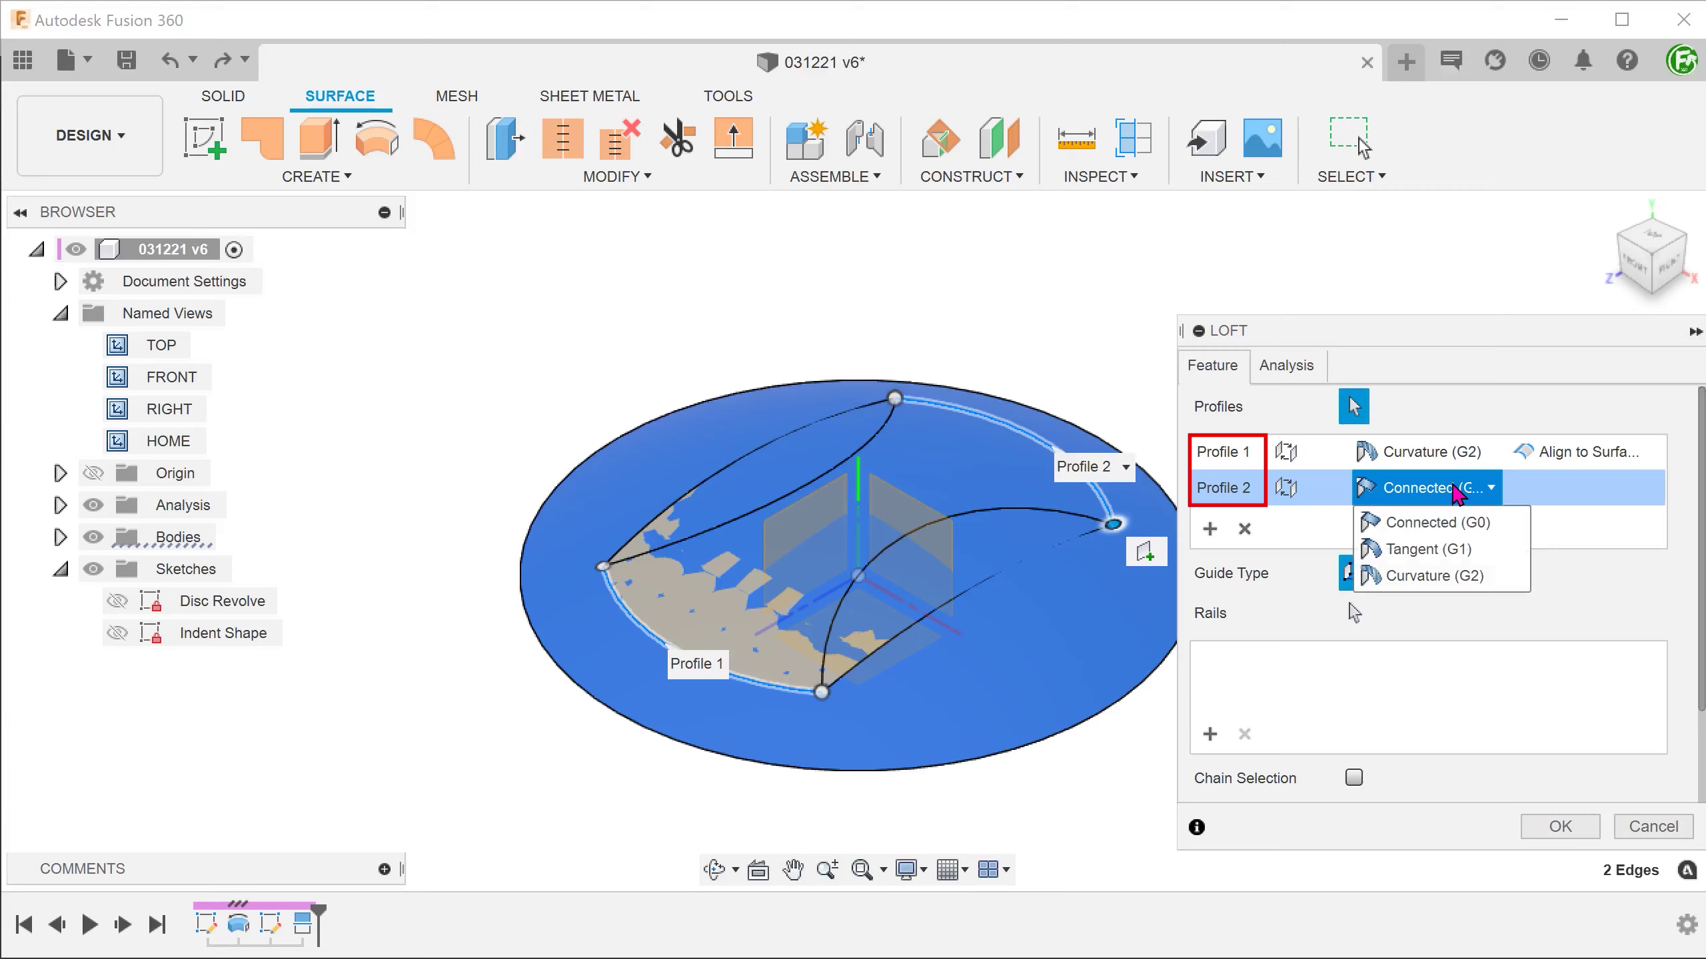
{"action": "left_click", "coordinate": [1489, 575]}
{"action": "left_click", "coordinate": [1584, 498]}
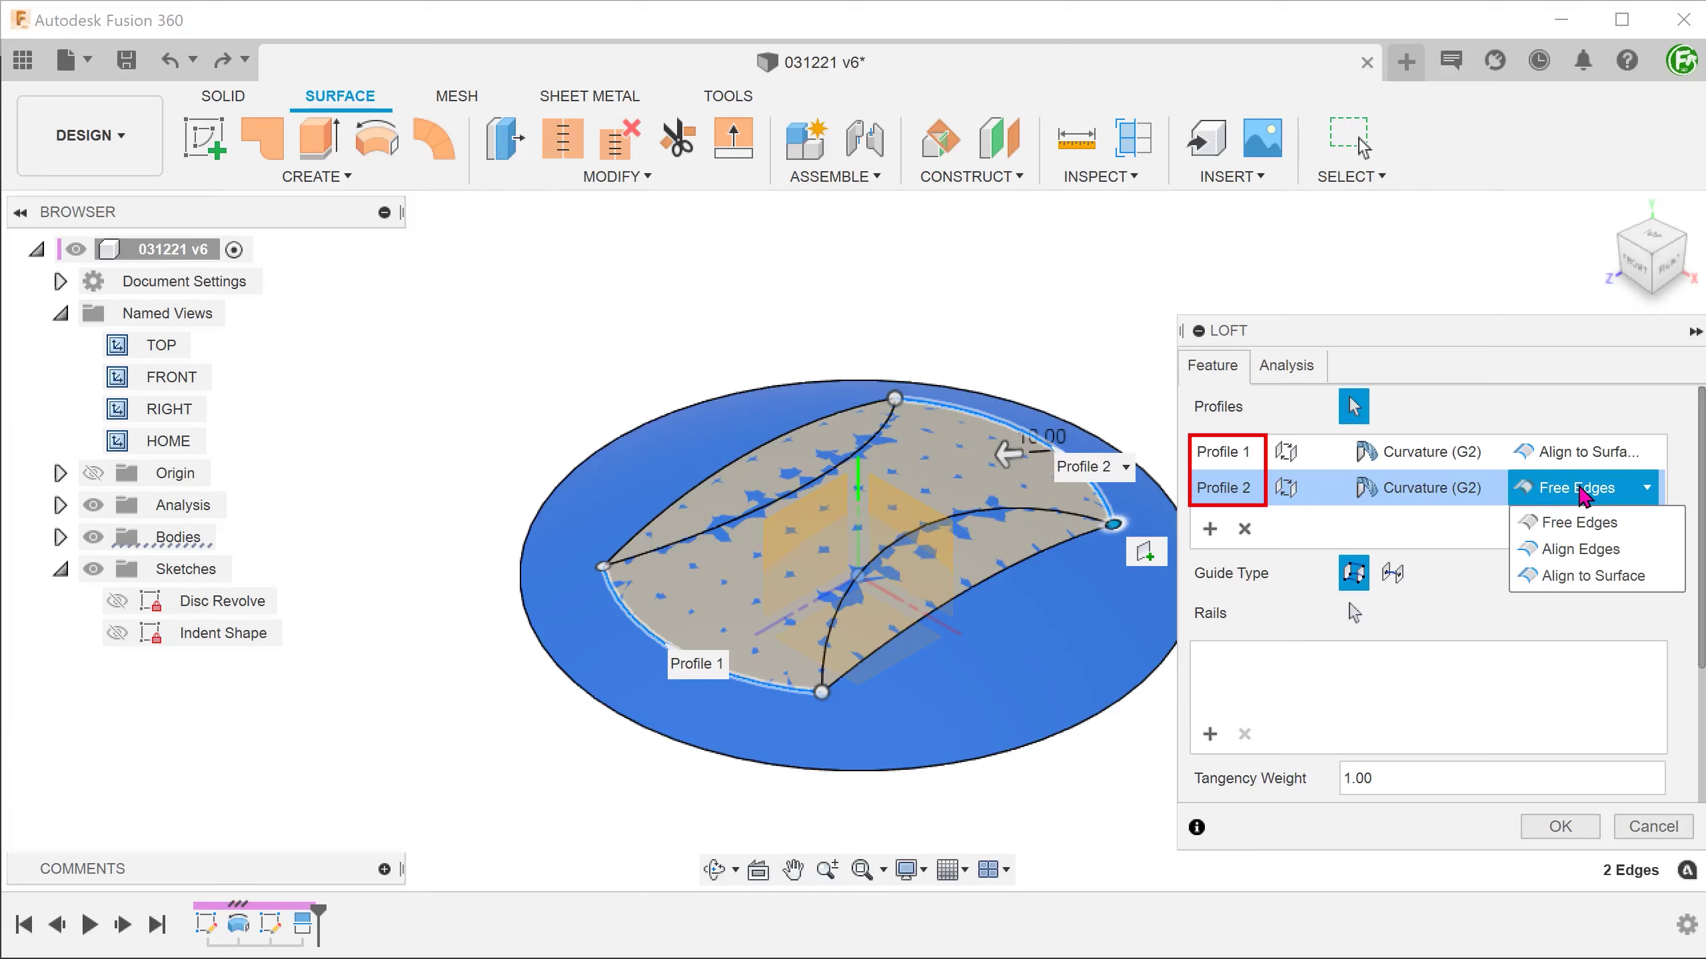
{"action": "left_click", "coordinate": [1646, 579]}
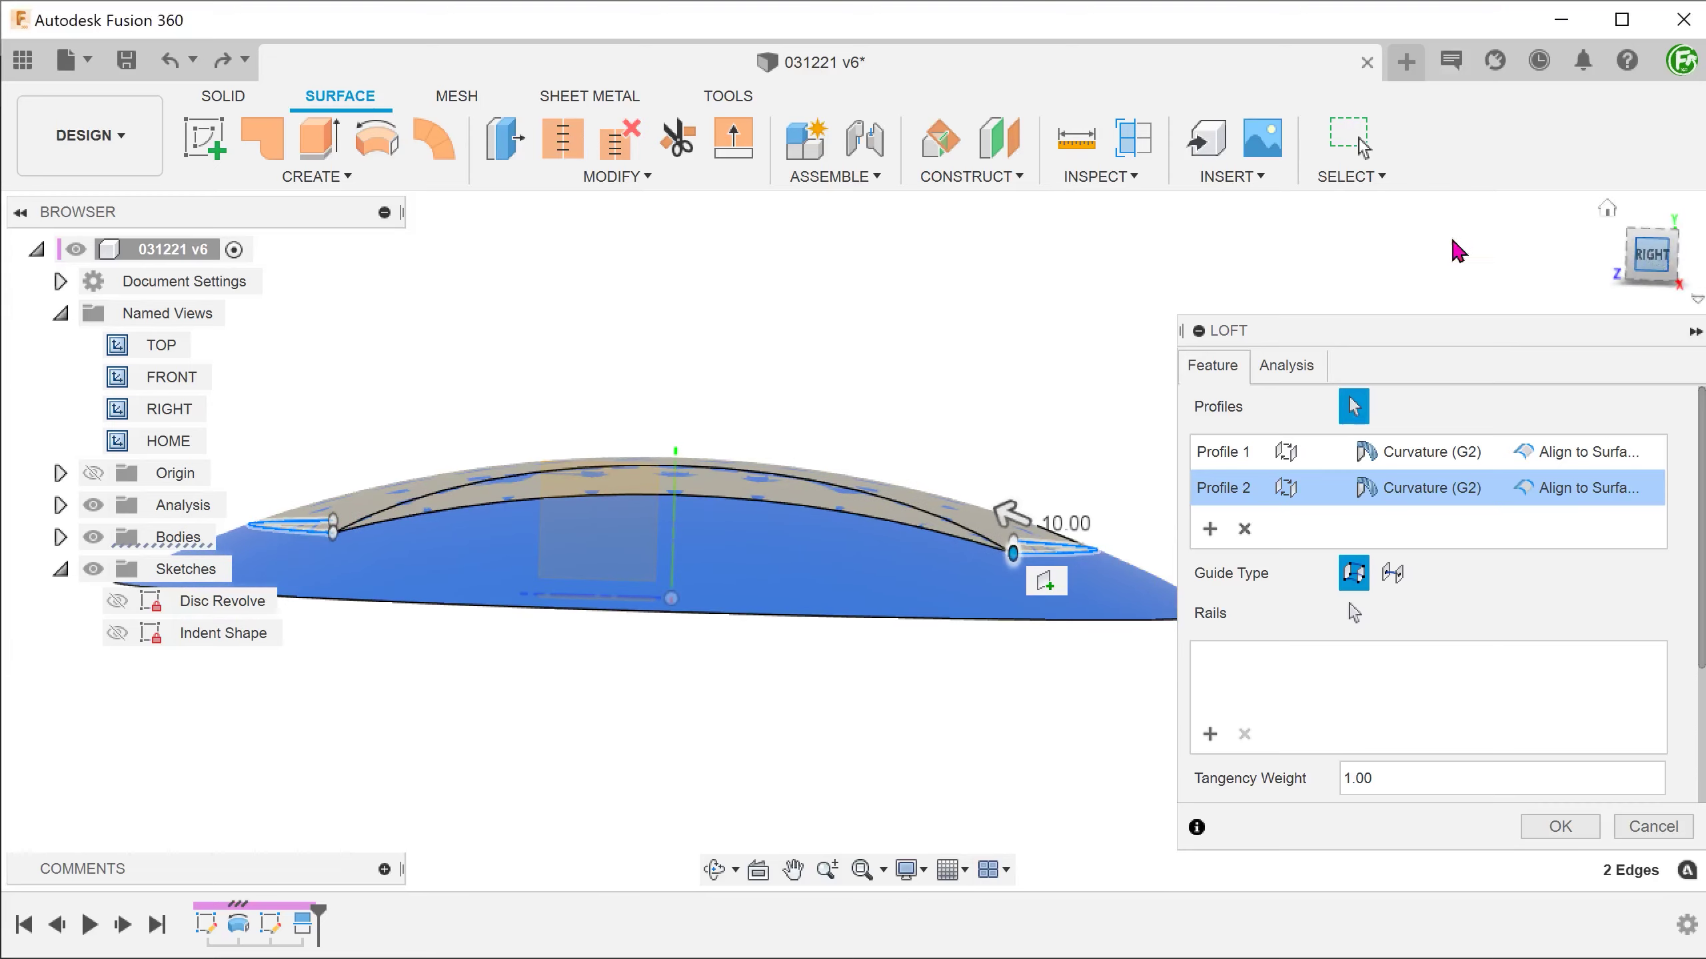
Enter a 0.5 tangency weight for Profile 1, move to Profile 2, and commit the loft surface
{"action": "left_click", "coordinate": [21, 212]}
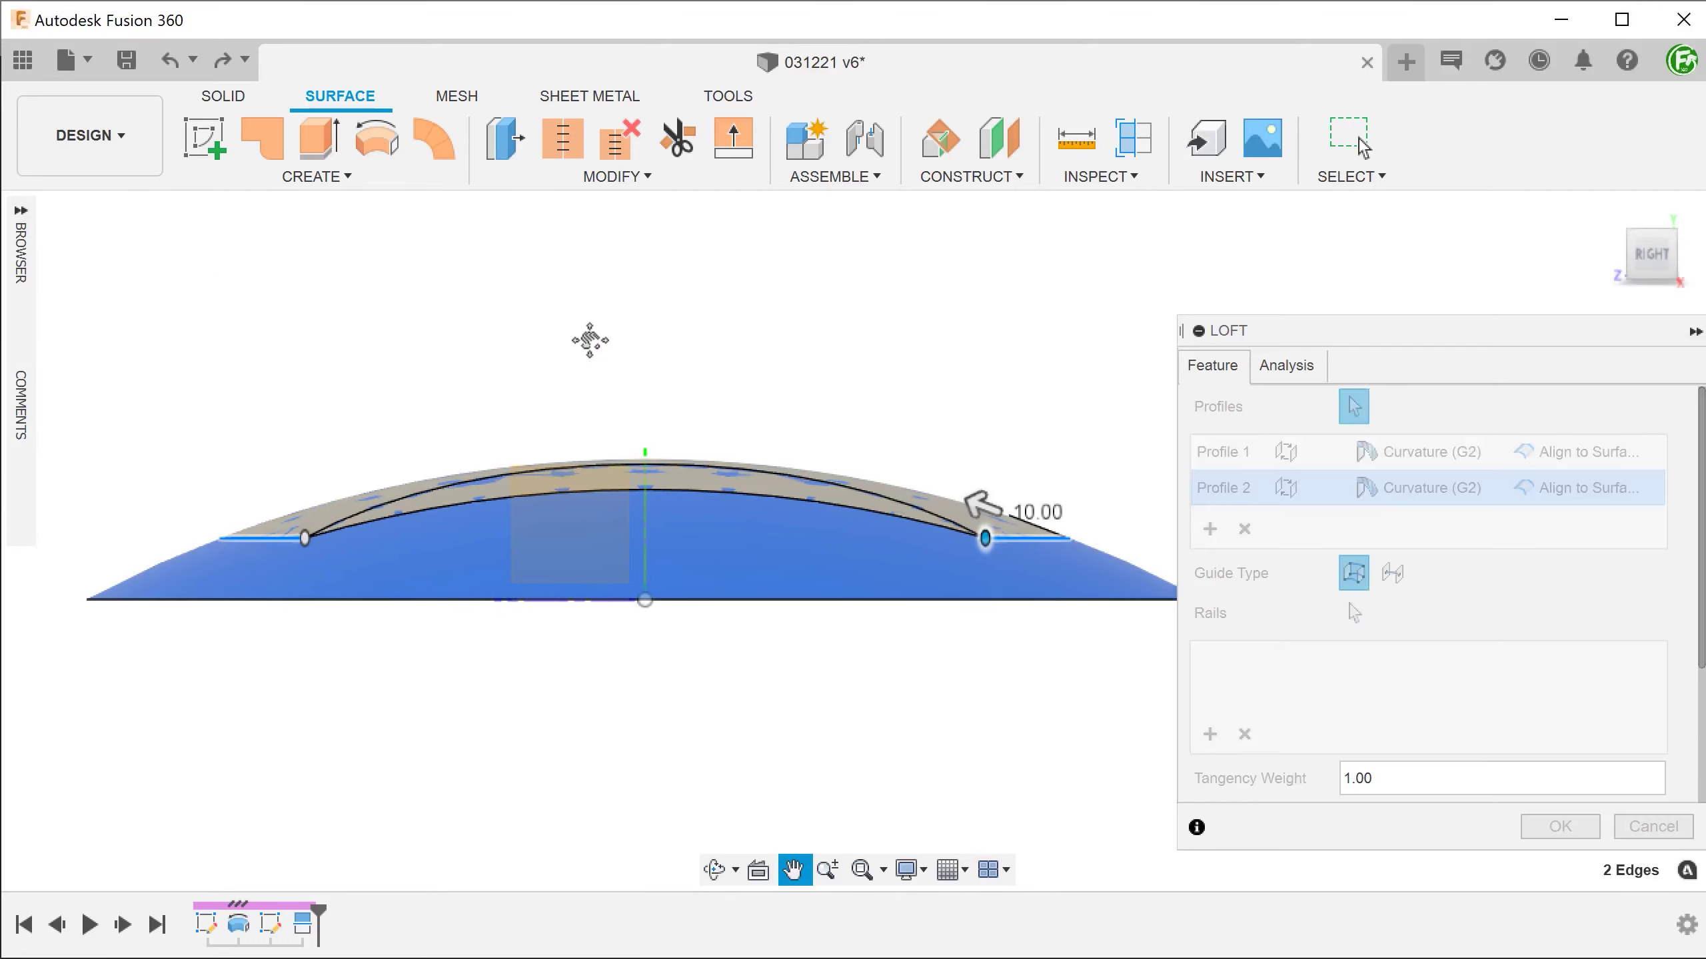
{"action": "middle_click_drag", "start_coordinate": [590, 339], "coordinate": [551, 343]}
{"action": "scroll", "coordinate": [603, 325], "scroll_direction": "up", "scroll_amount": 1}
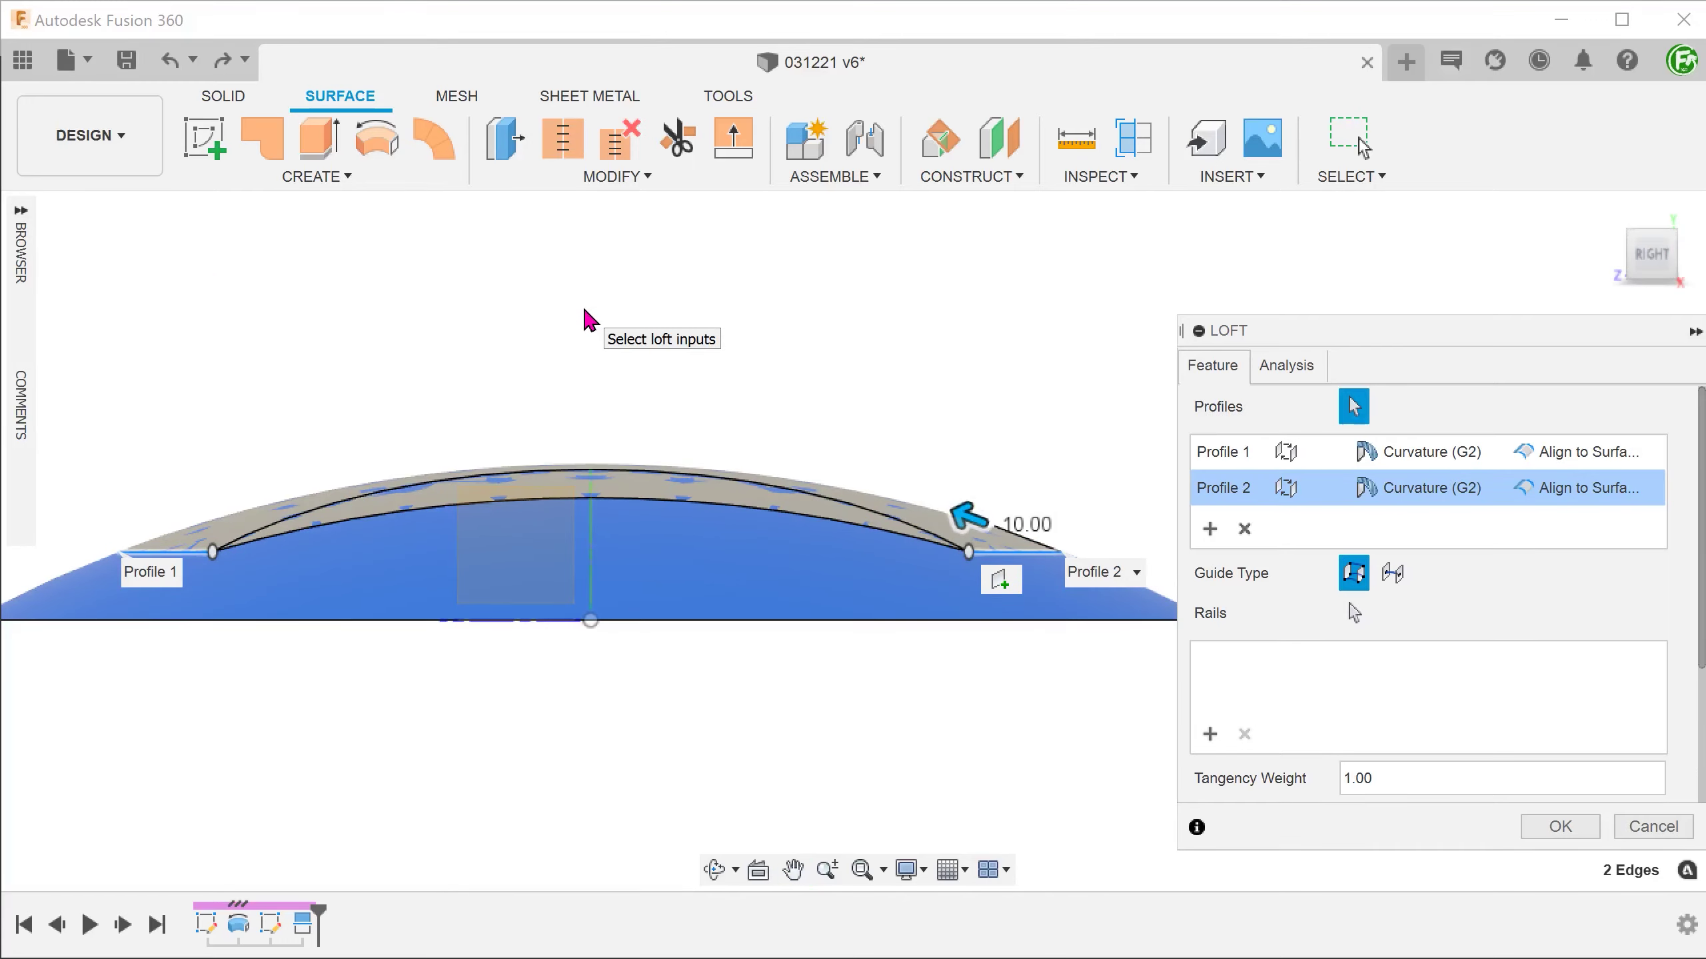
{"action": "left_click", "coordinate": [1222, 453]}
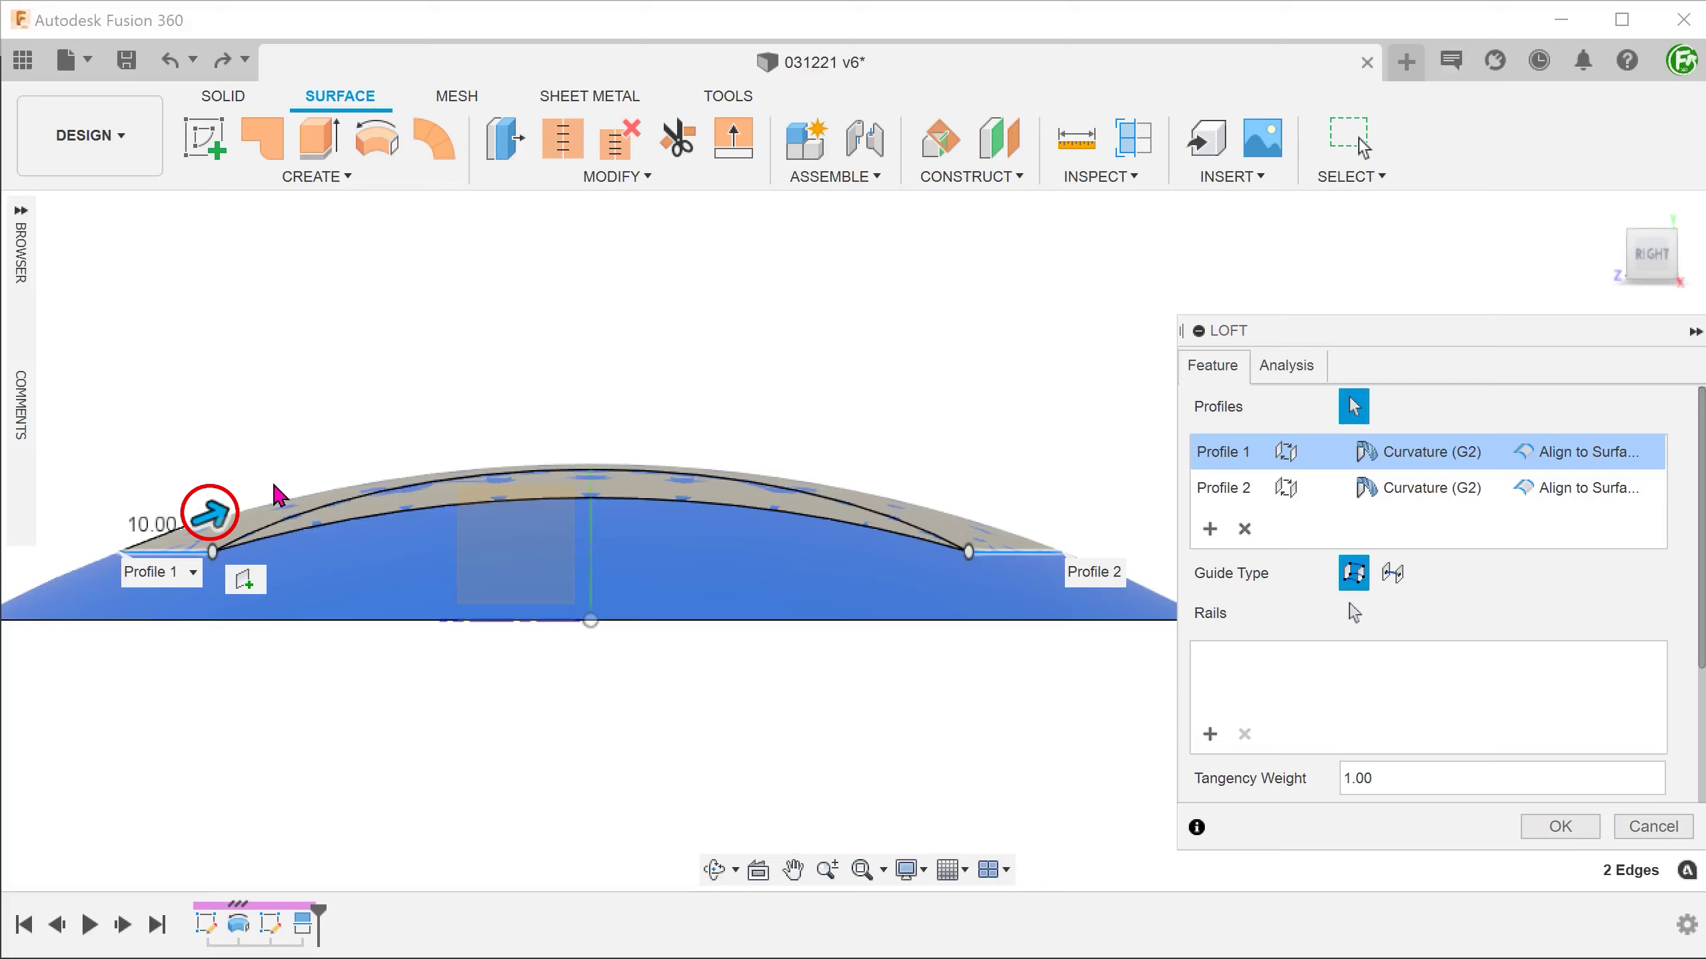
{"action": "mouse_move", "coordinate": [217, 512]}
{"action": "left_mouse_down"}
{"action": "mouse_move", "coordinate": [228, 503]}
{"action": "mouse_move", "coordinate": [188, 524]}
{"action": "left_mouse_up"}
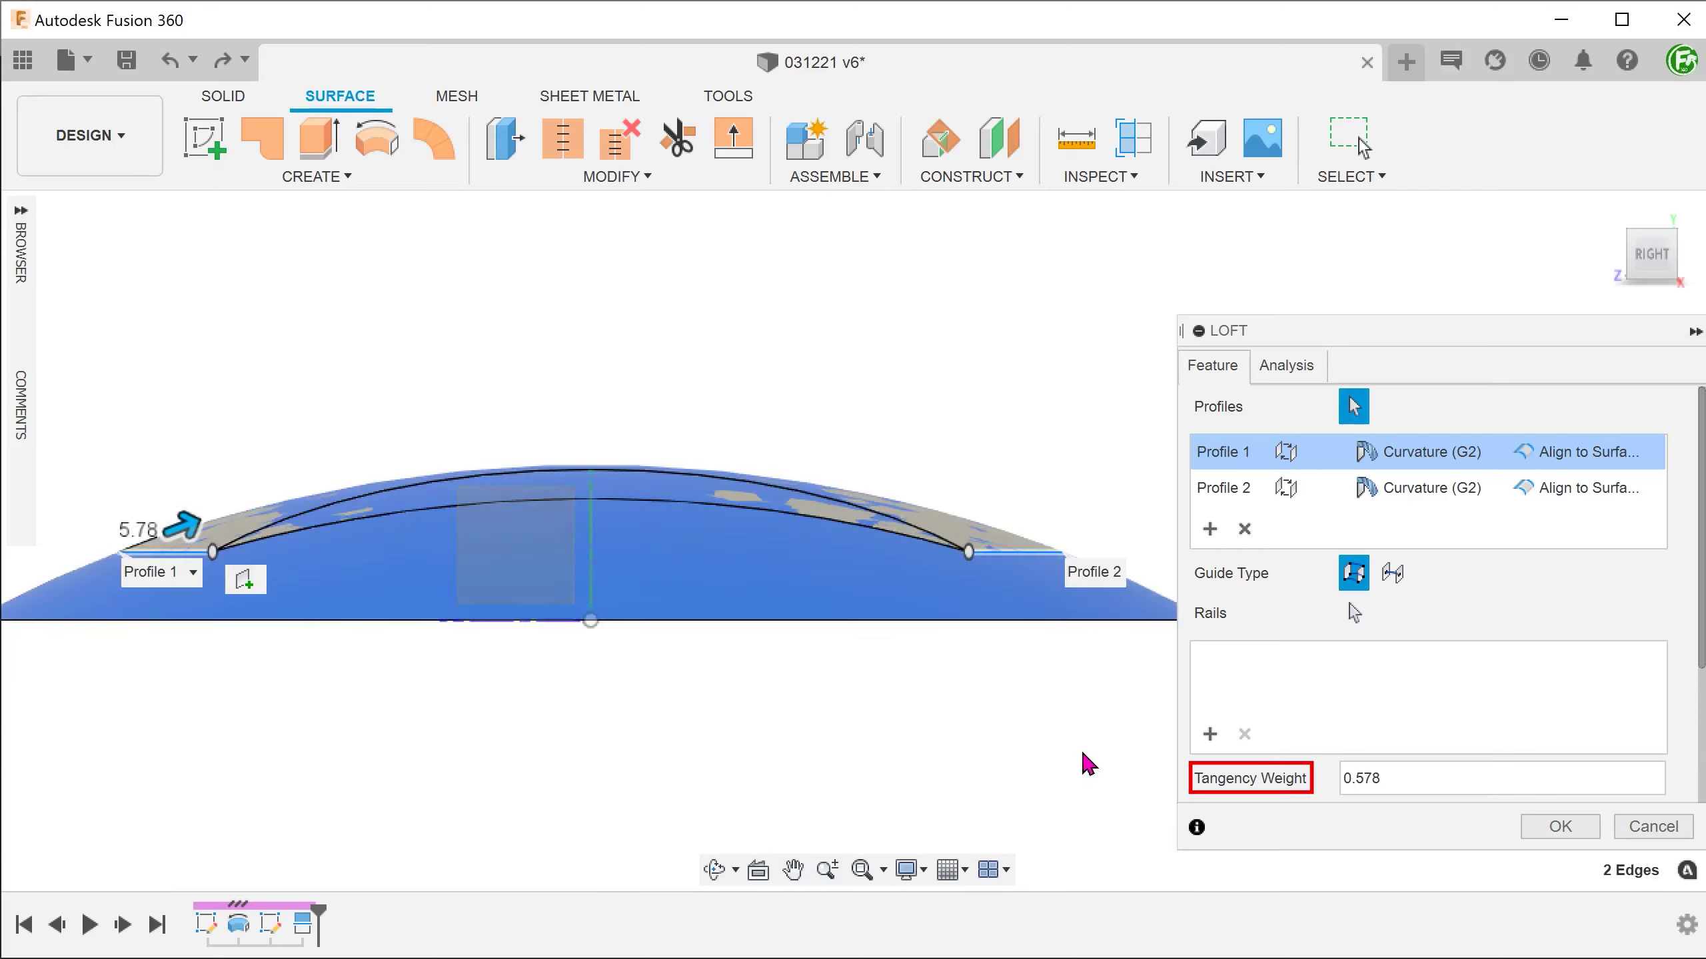
{"action": "left_click", "coordinate": [1397, 781]}
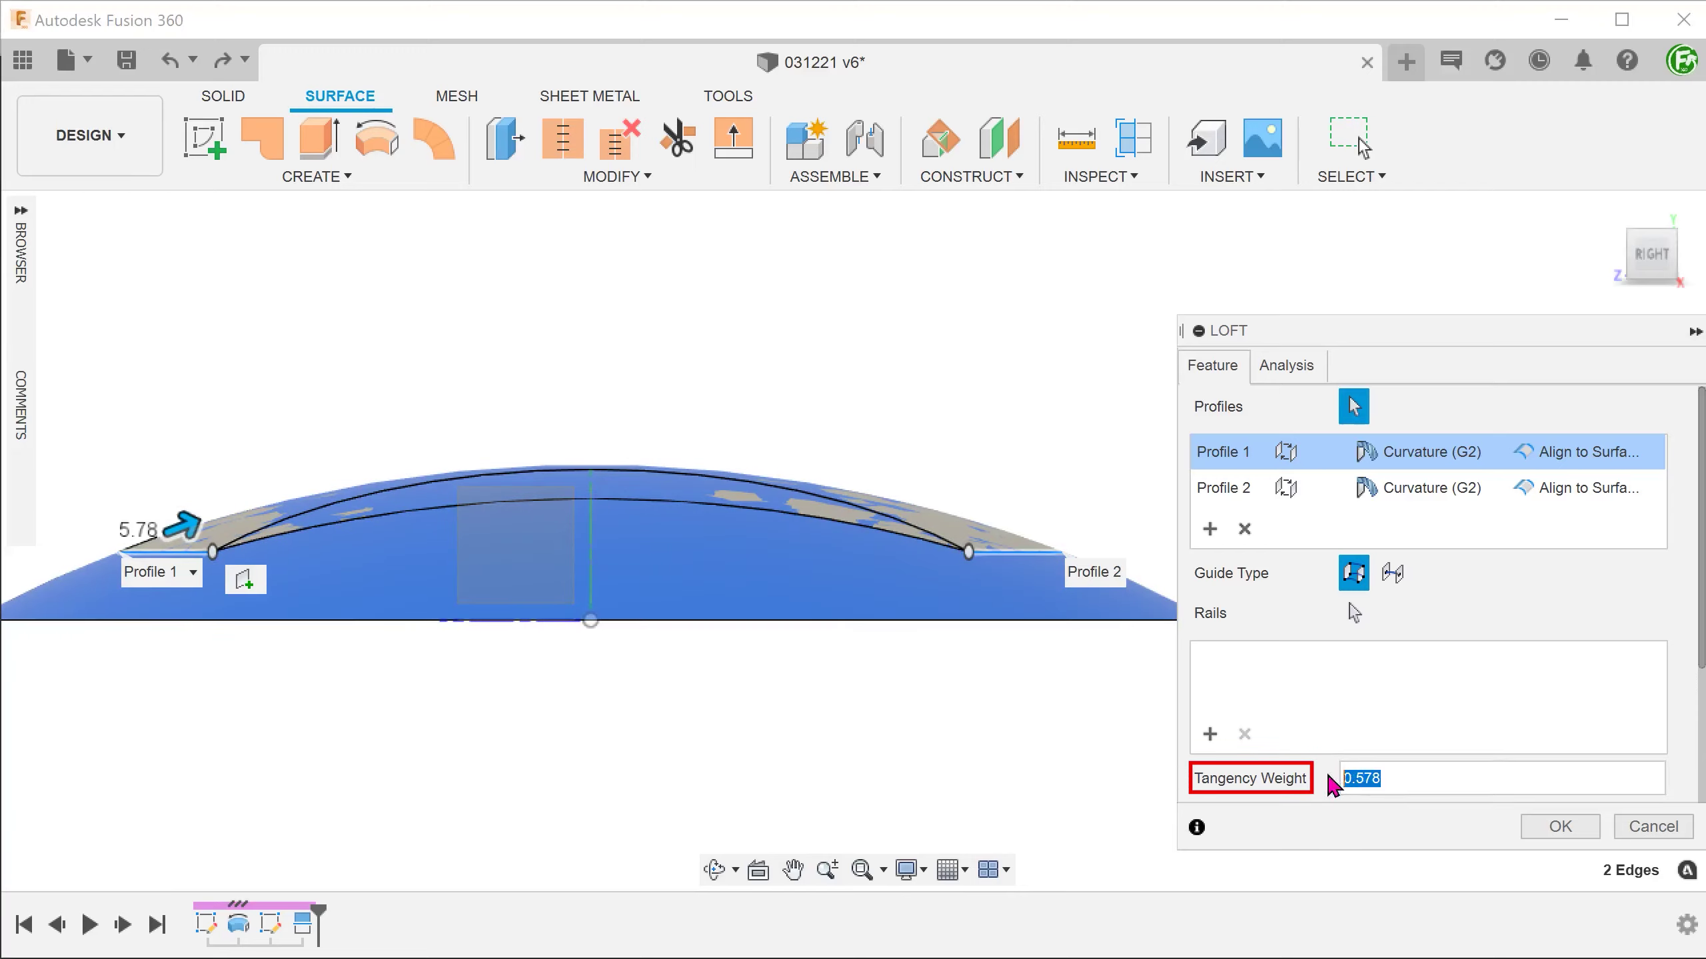
{"action": "type", "text": "0.5"}
{"action": "left_click", "coordinate": [1219, 494]}
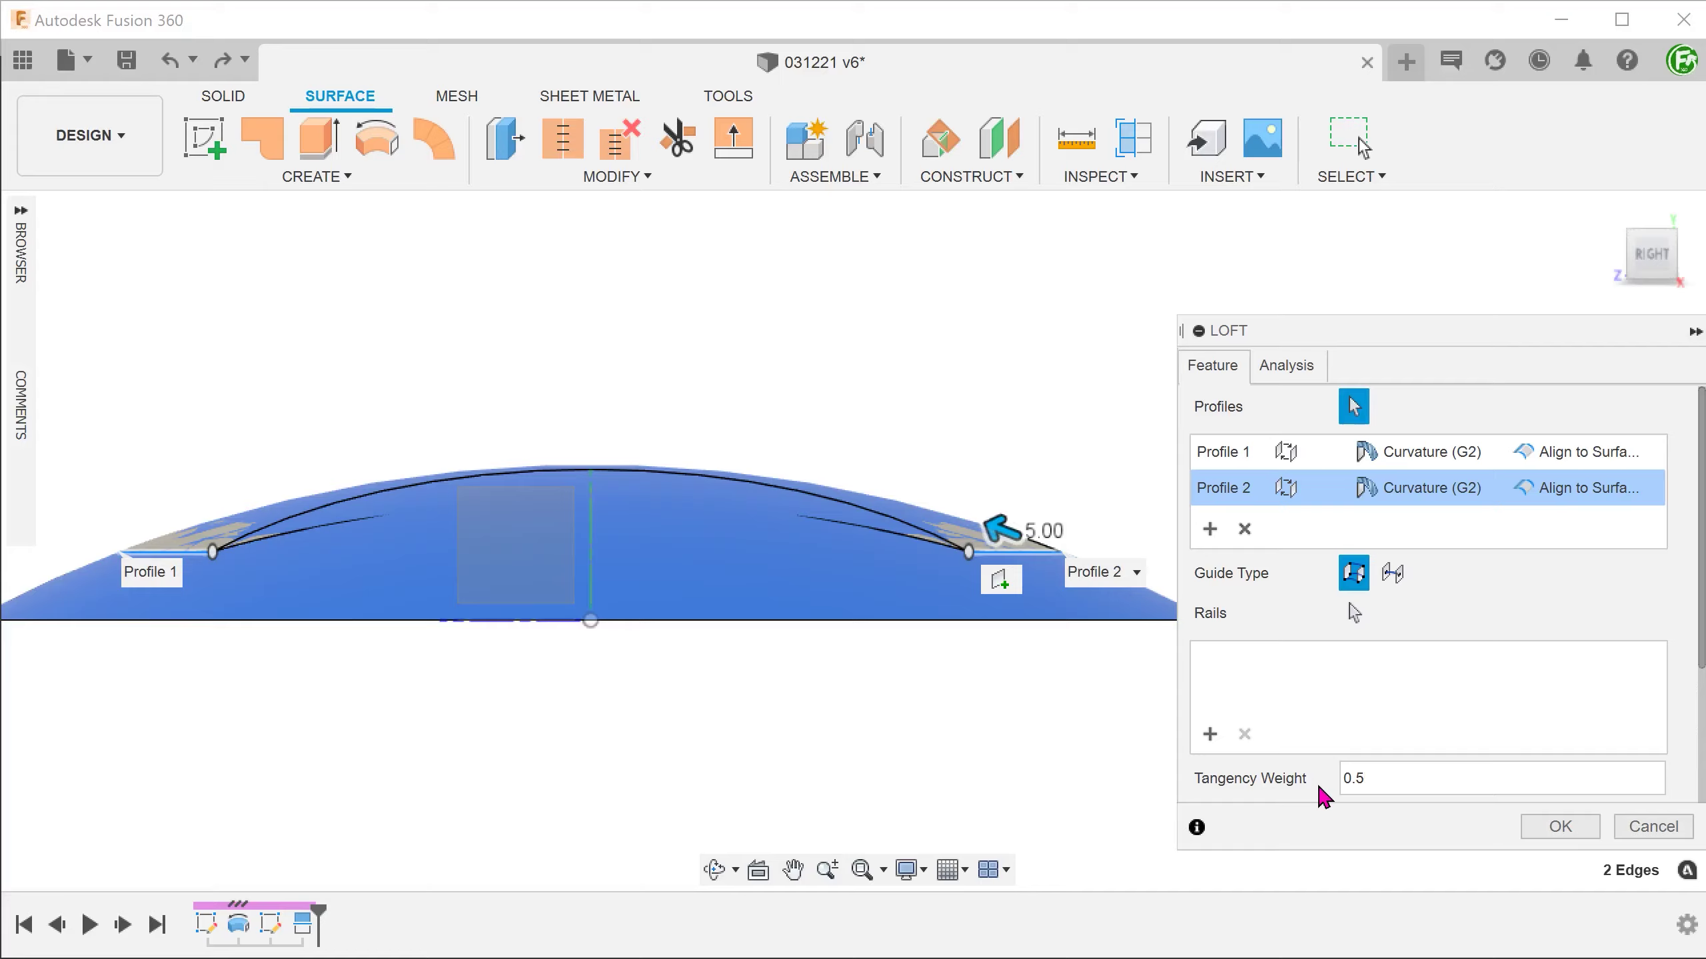
{"action": "left_click", "coordinate": [1541, 830]}
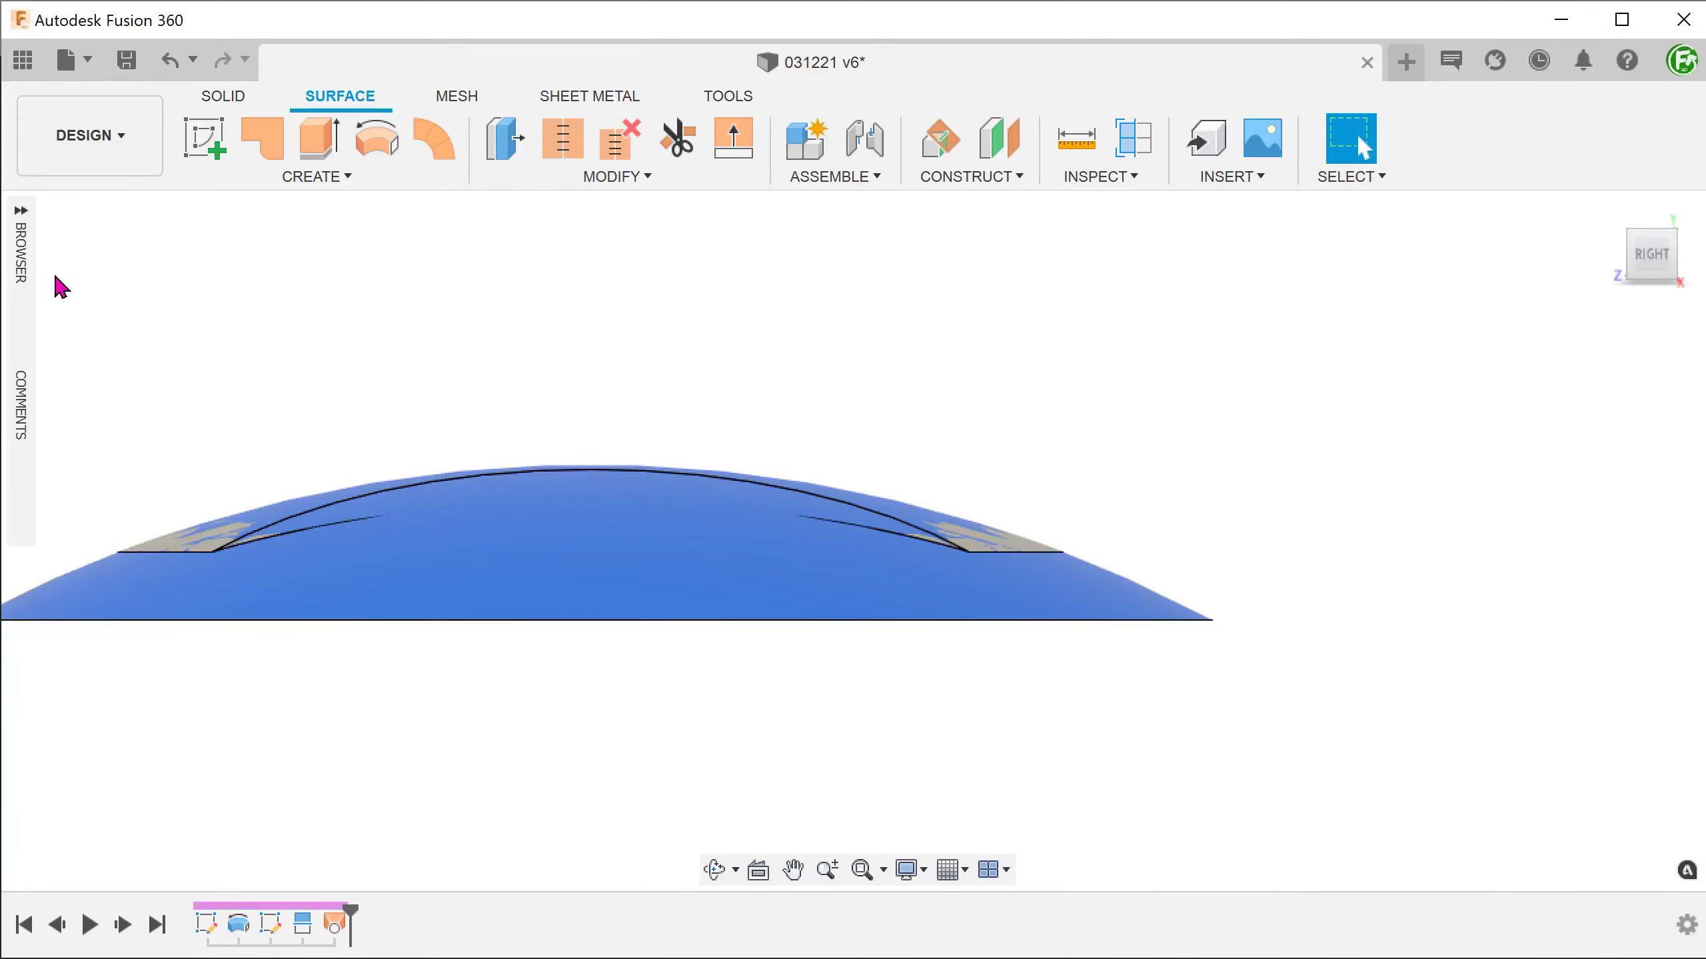
{"action": "left_click", "coordinate": [20, 211]}
Start an Extrude and select the Indent Shape sketch's 6448.714 mm² four-pointed profile
{"action": "double_click", "coordinate": [169, 441]}
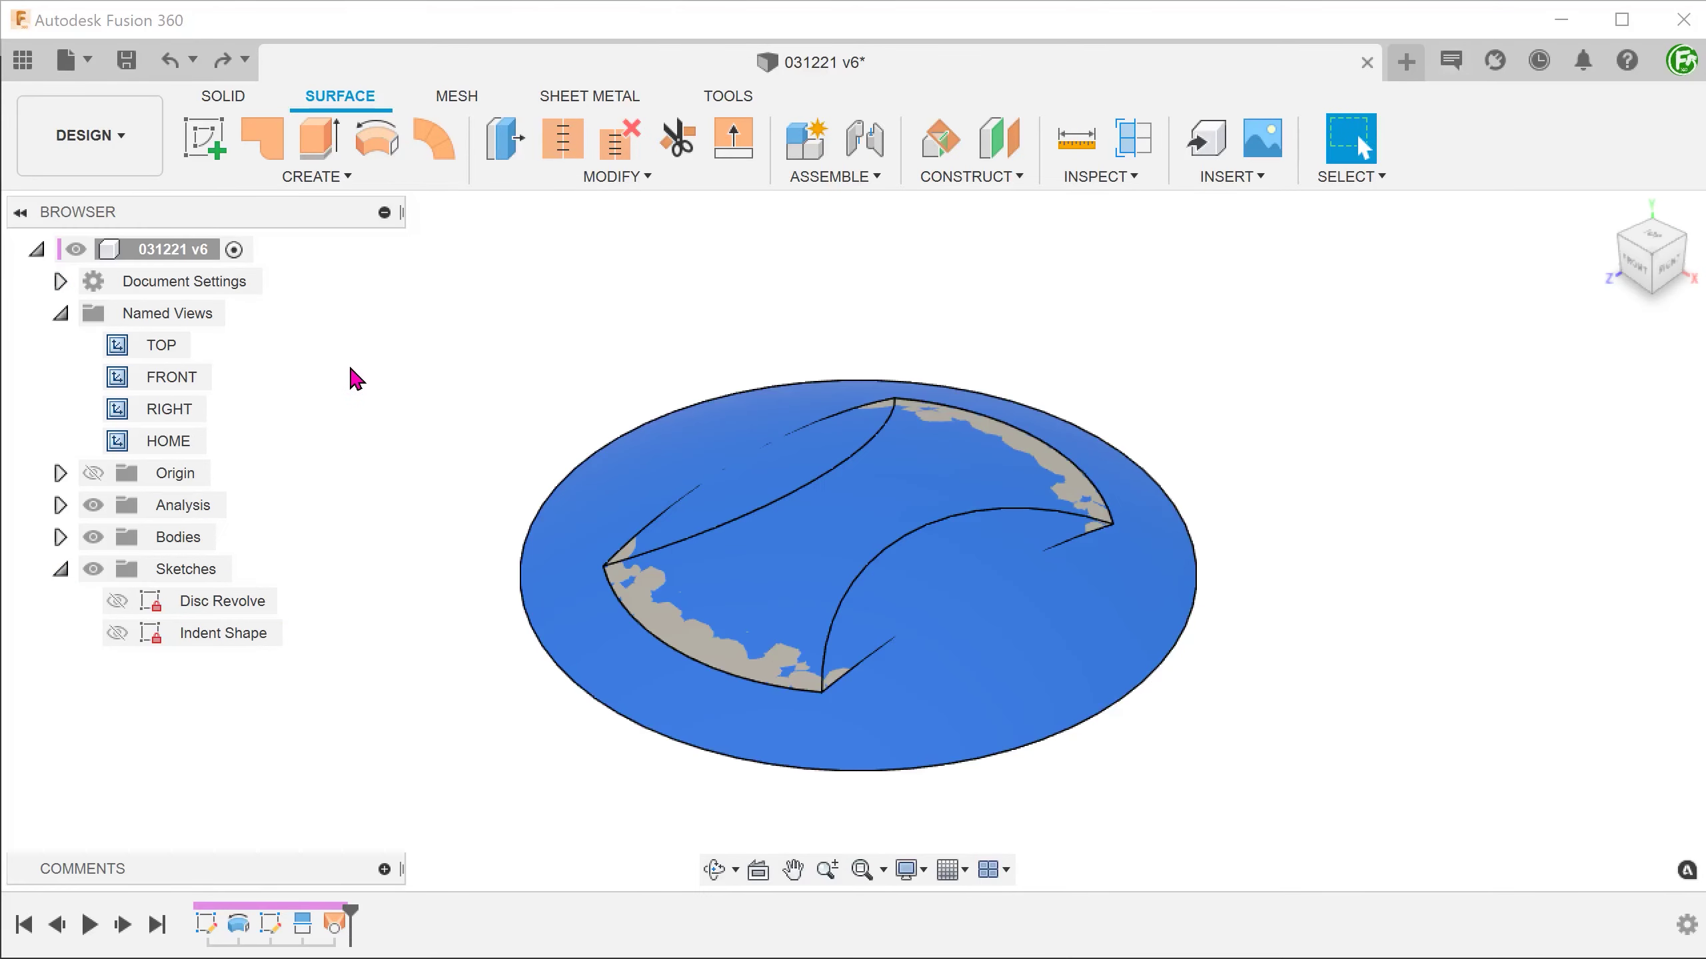
{"action": "left_click", "coordinate": [230, 102]}
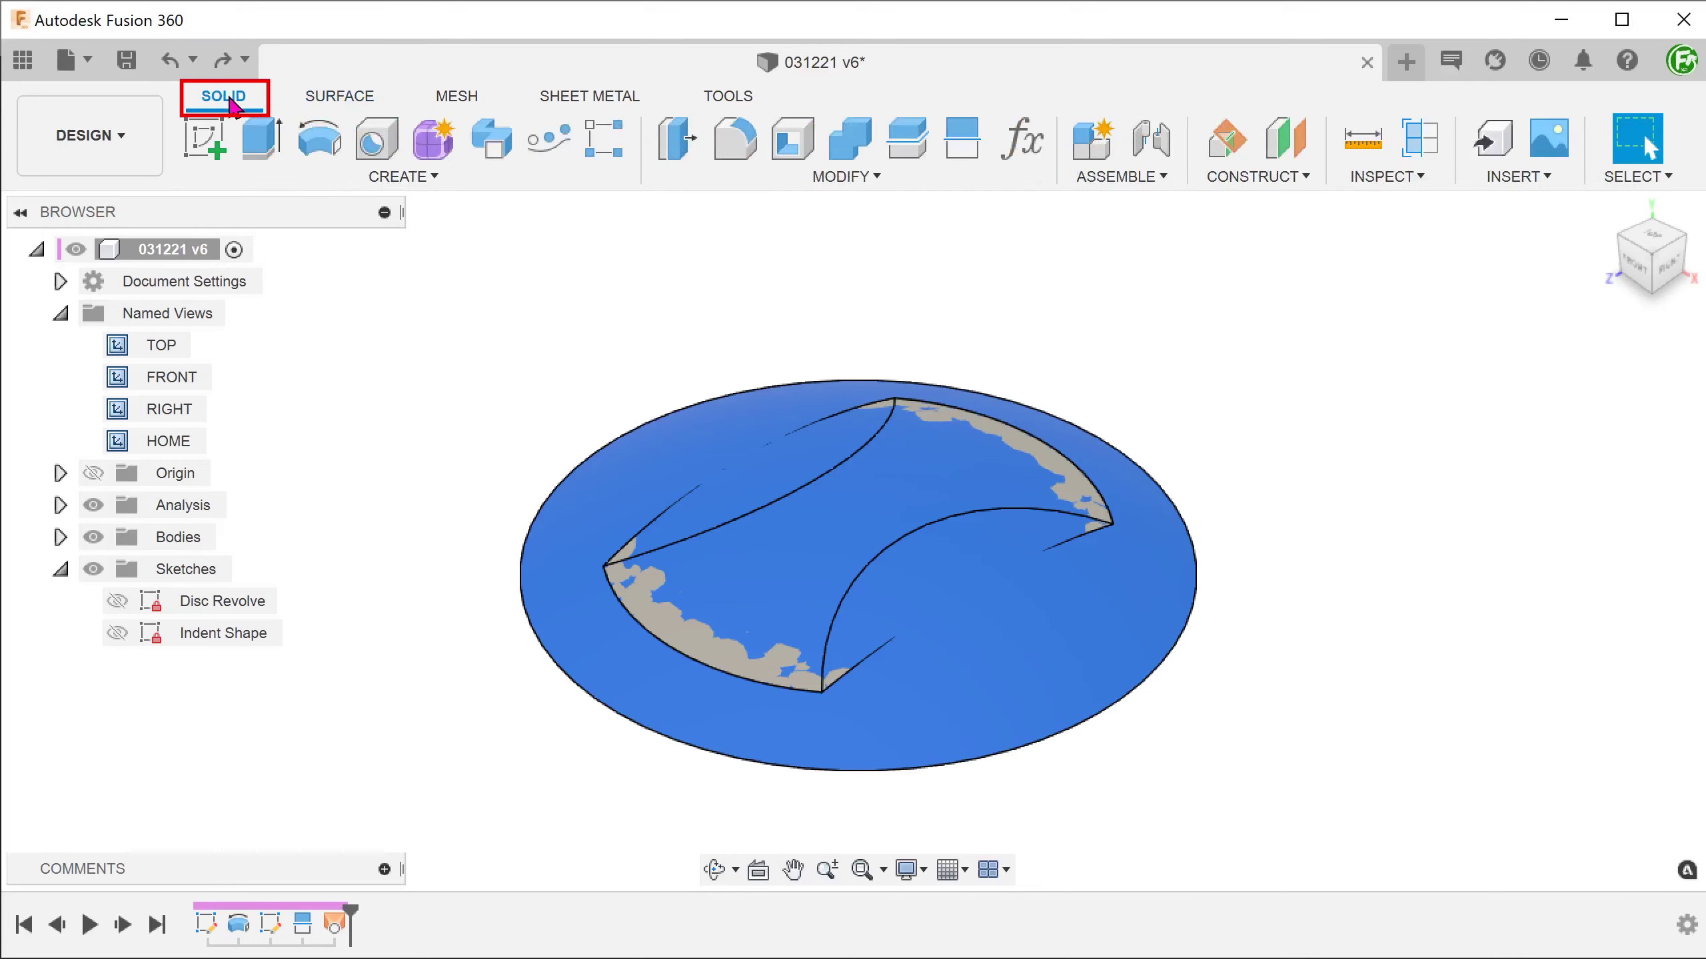
{"action": "left_click", "coordinate": [266, 141]}
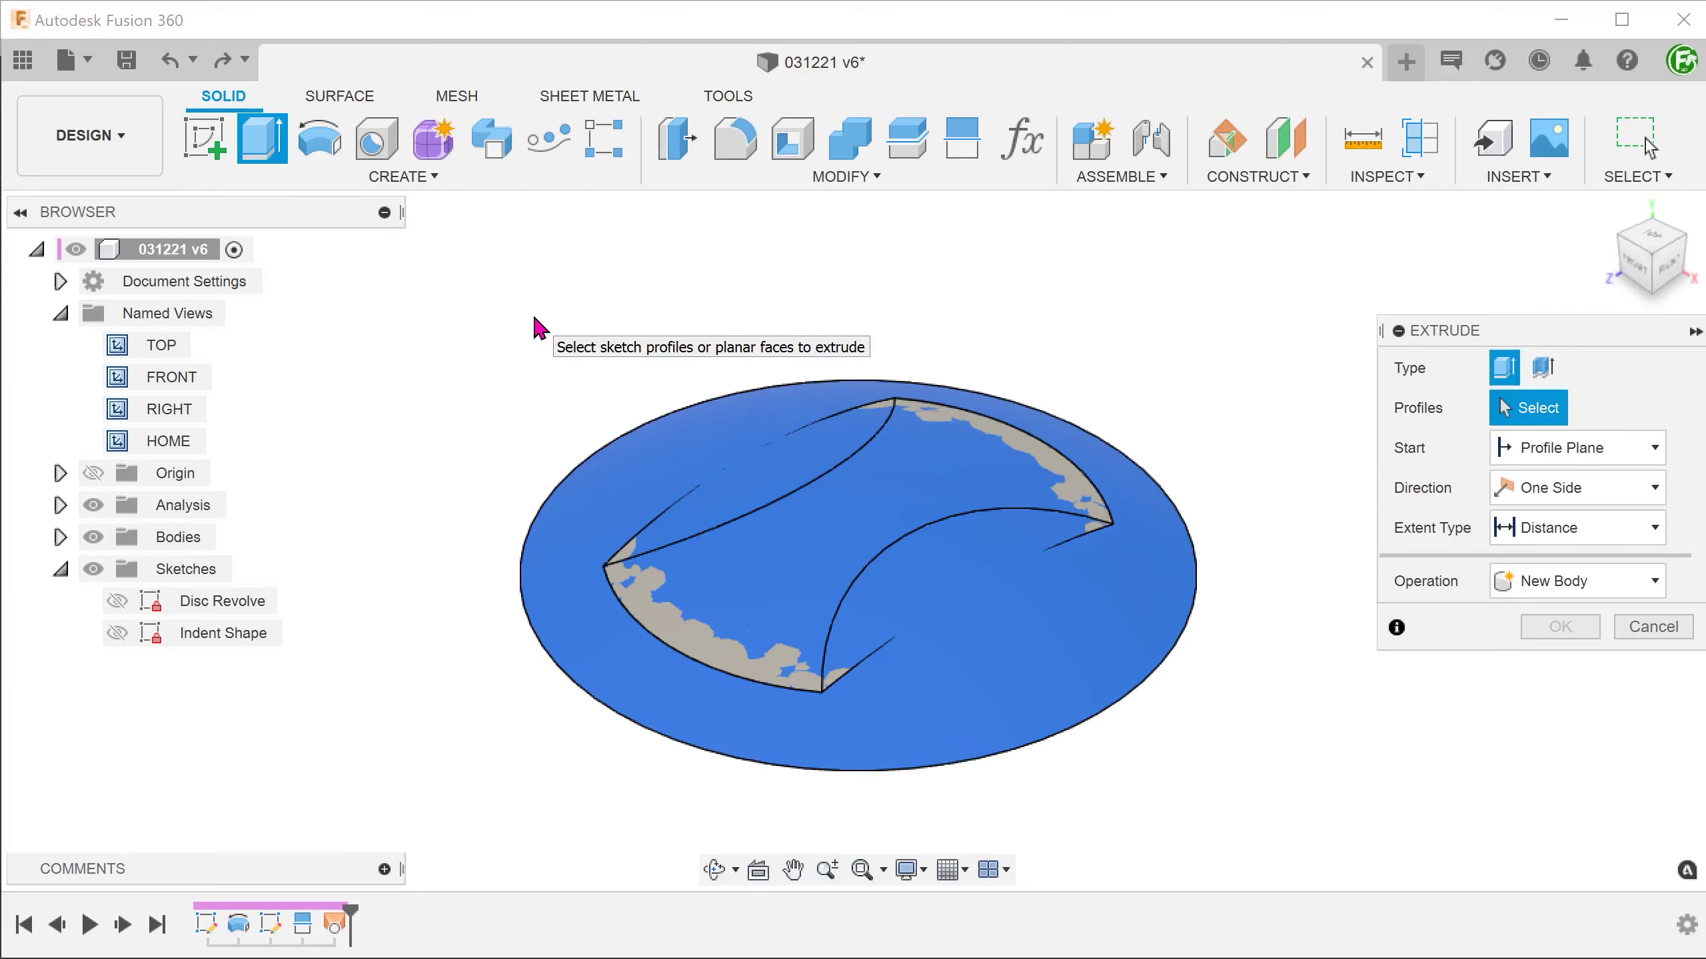
{"action": "left_click", "coordinate": [117, 633]}
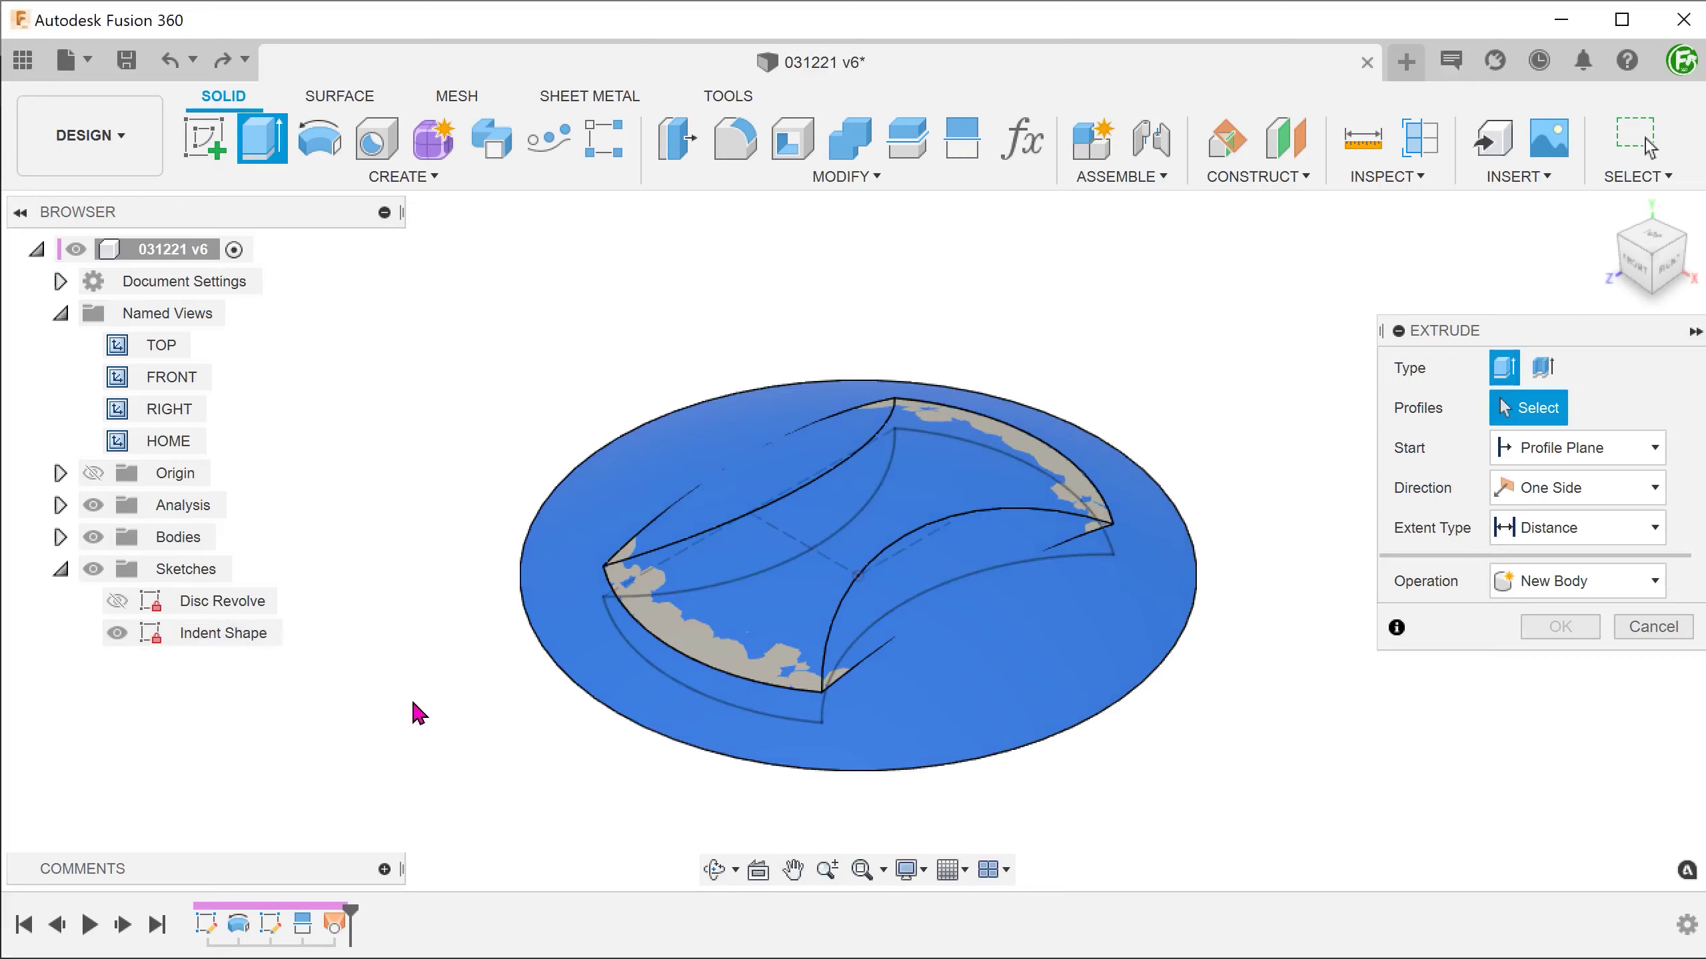
{"action": "middle_click_drag", "start_coordinate": [413, 712], "coordinate": [547, 702], "text": "shift"}
{"action": "left_click", "coordinate": [702, 595]}
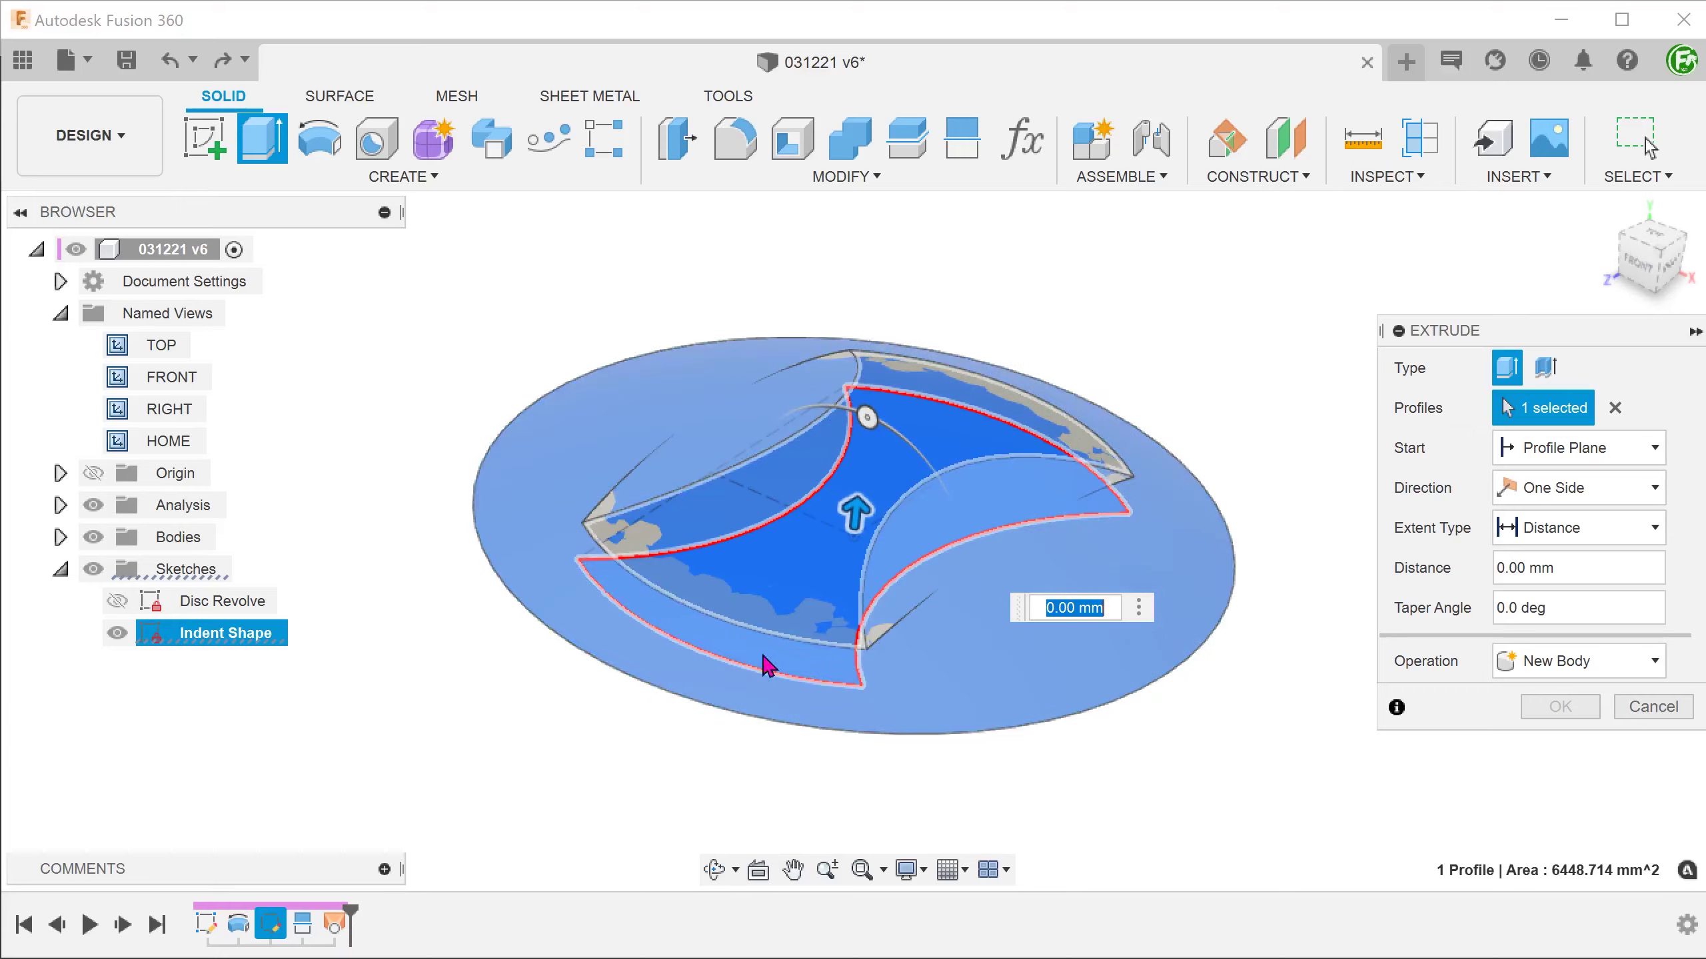
Set the extrude Start to Object, picking the lofted surface while Body1 is temporarily hidden
{"action": "left_click", "coordinate": [1565, 460]}
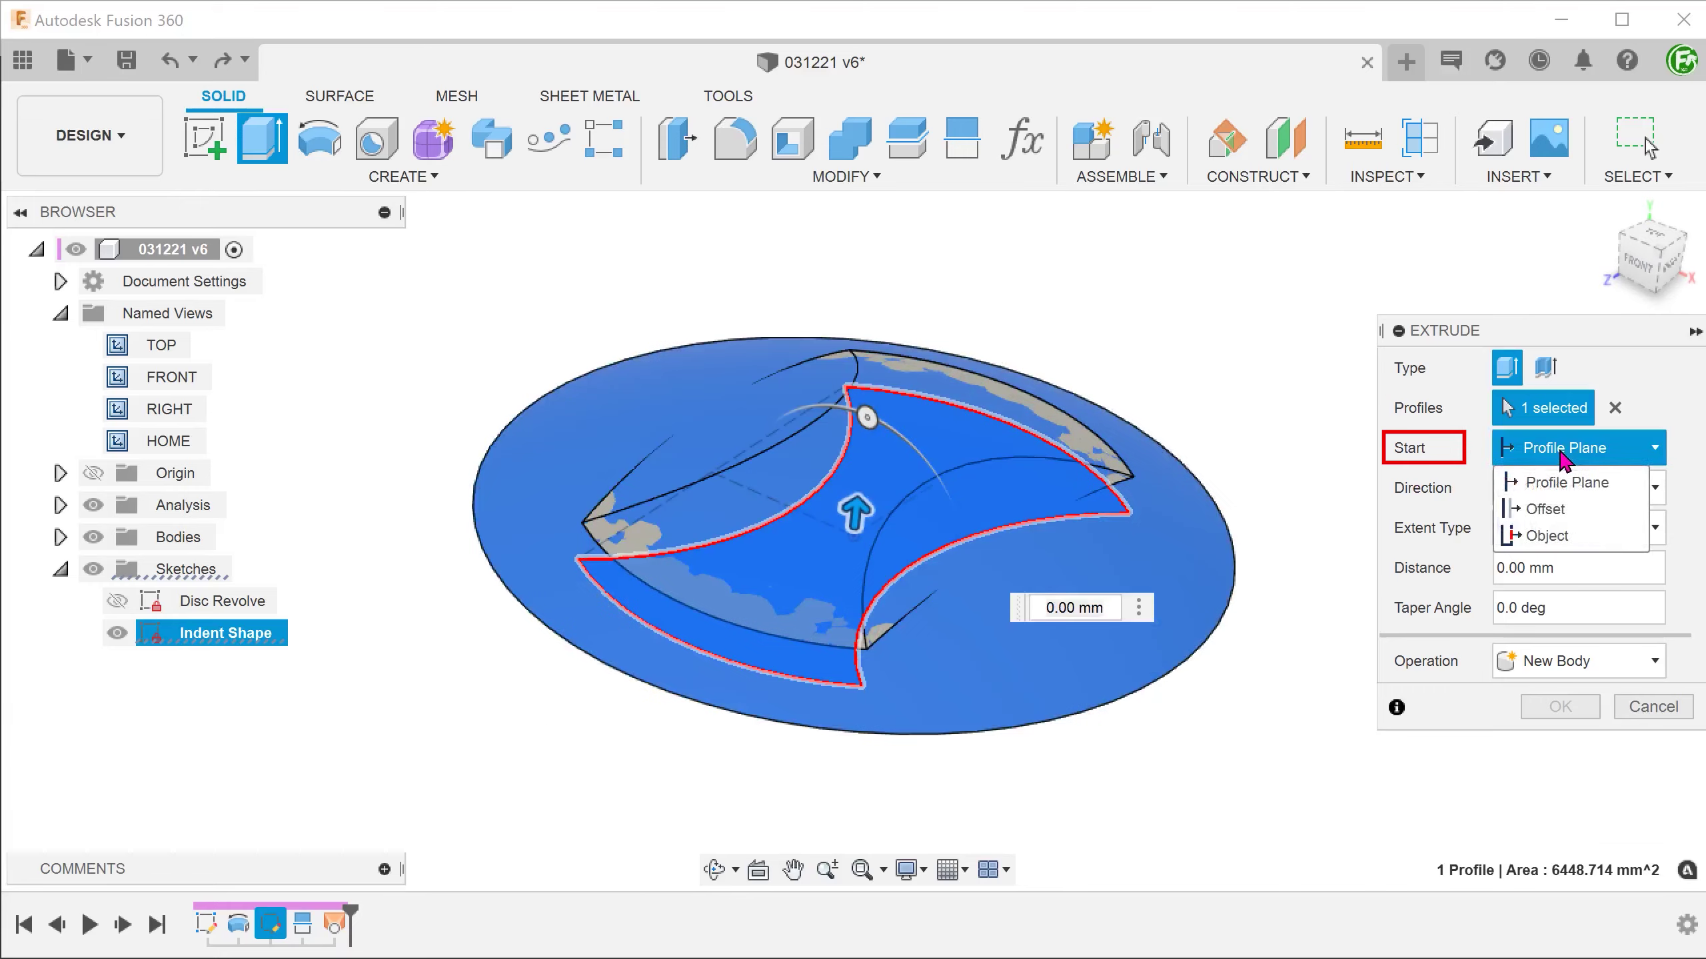
{"action": "left_click", "coordinate": [1610, 538]}
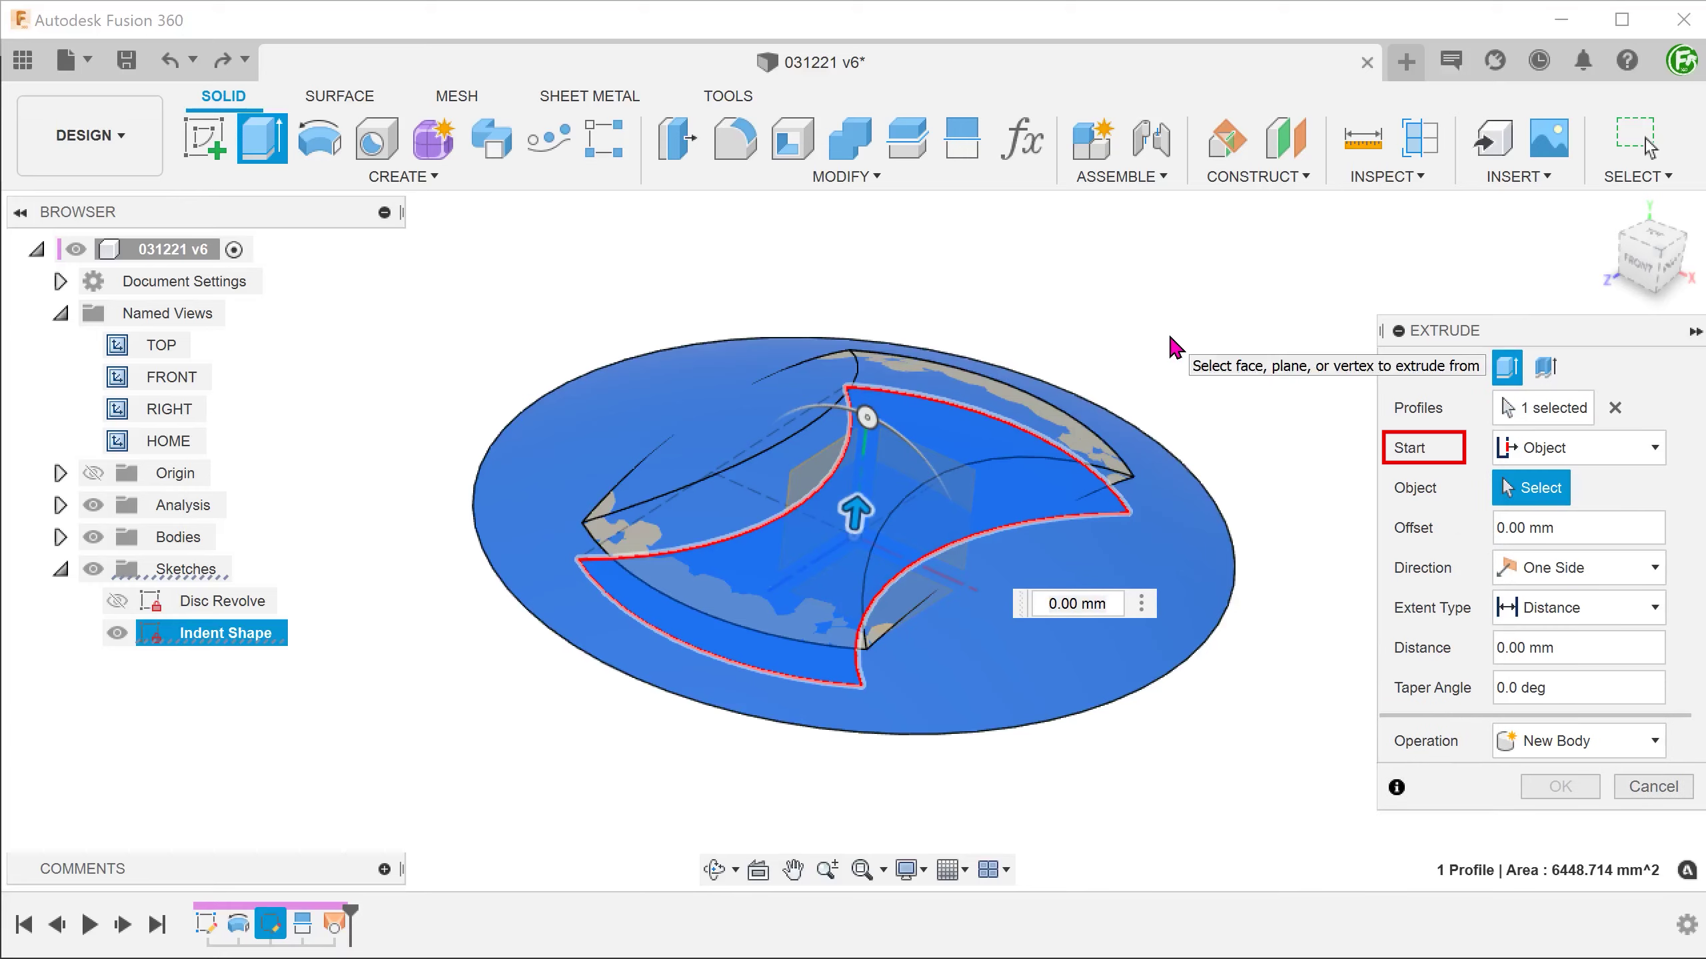
{"action": "left_click", "coordinate": [60, 537]}
{"action": "left_click", "coordinate": [117, 569]}
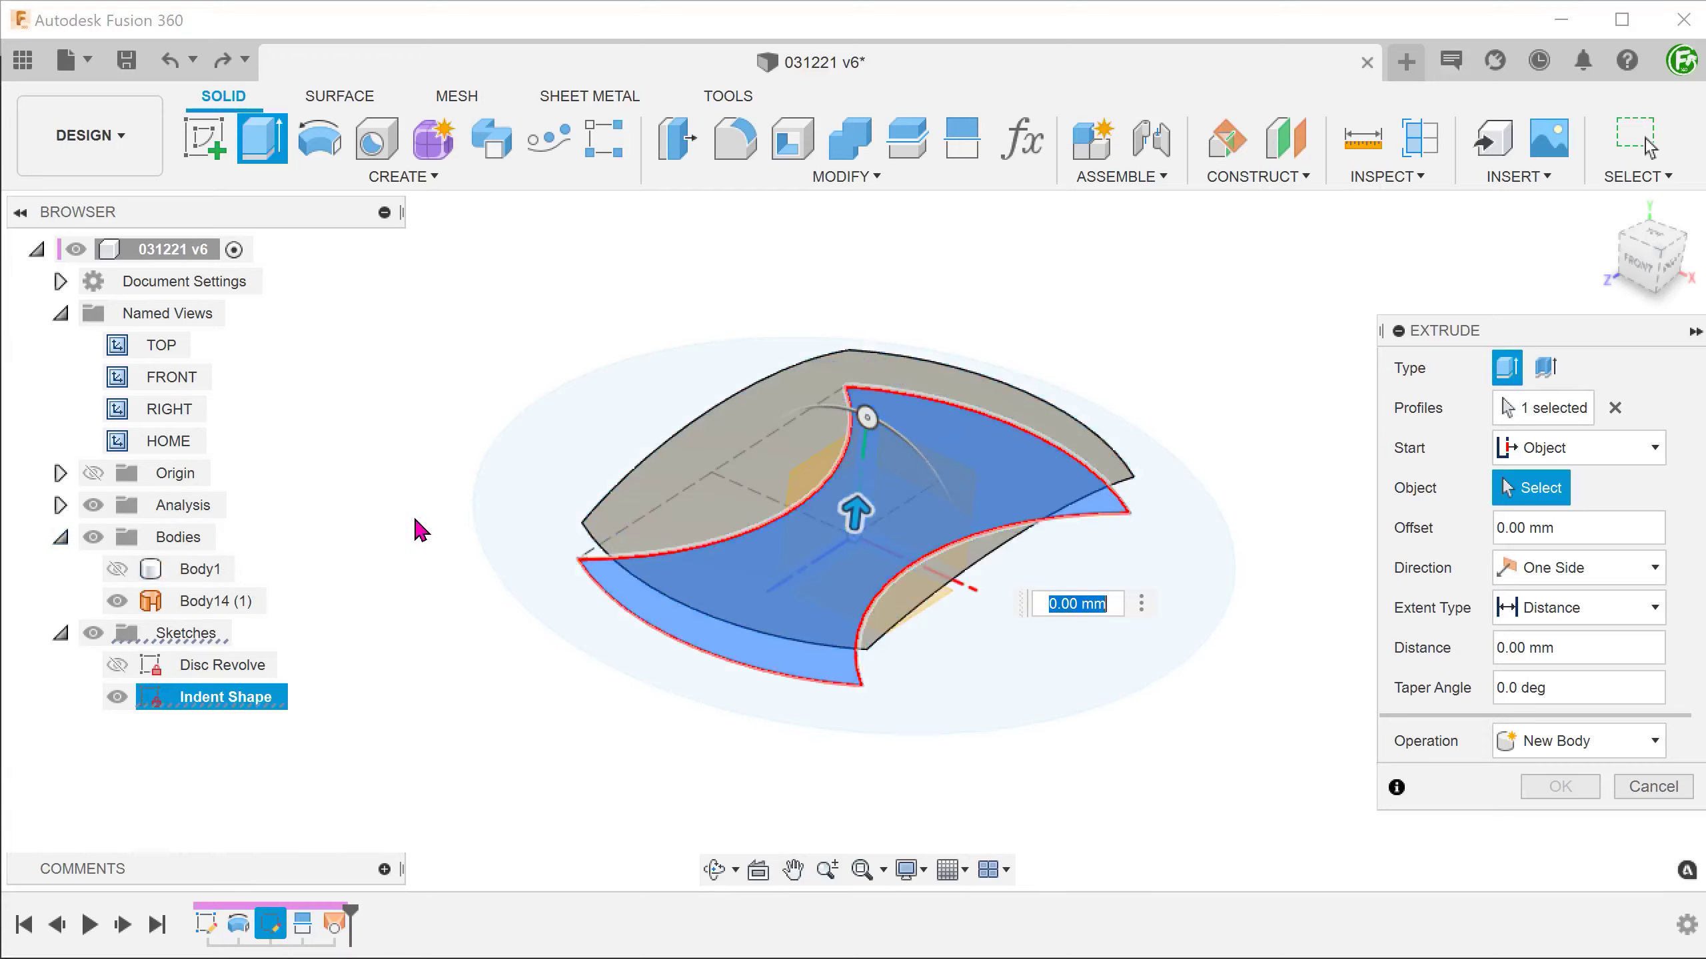
{"action": "middle_click_drag", "start_coordinate": [371, 540], "coordinate": [358, 545], "text": "shift"}
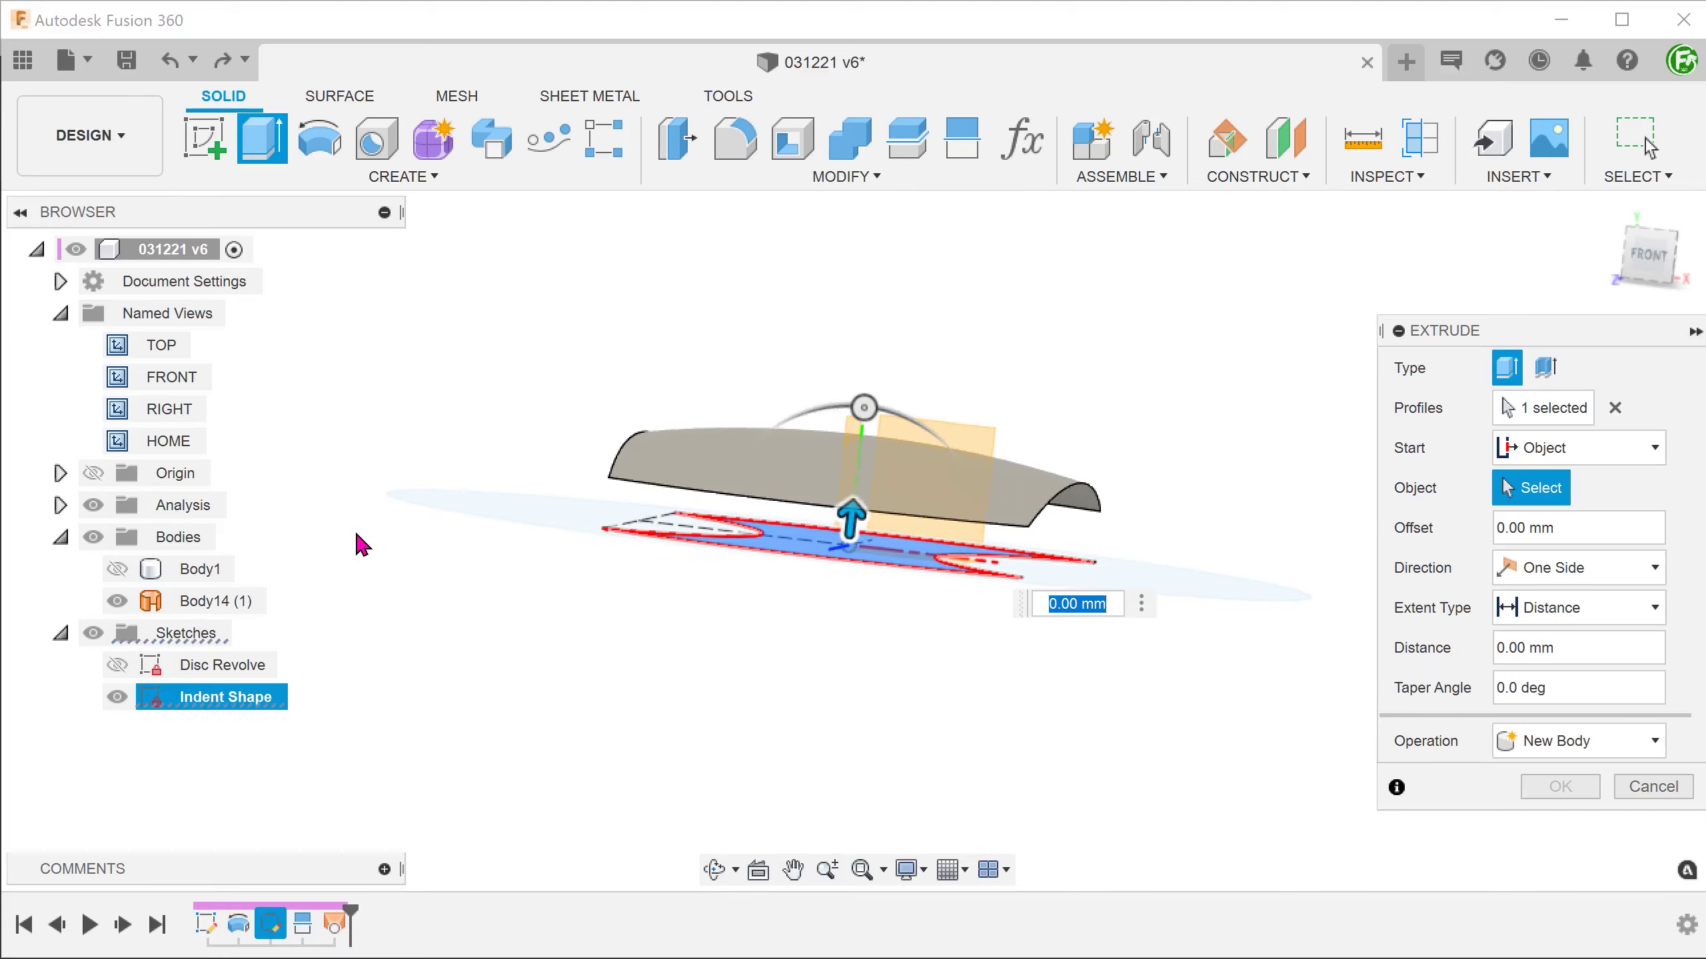
{"action": "left_click", "coordinate": [692, 458]}
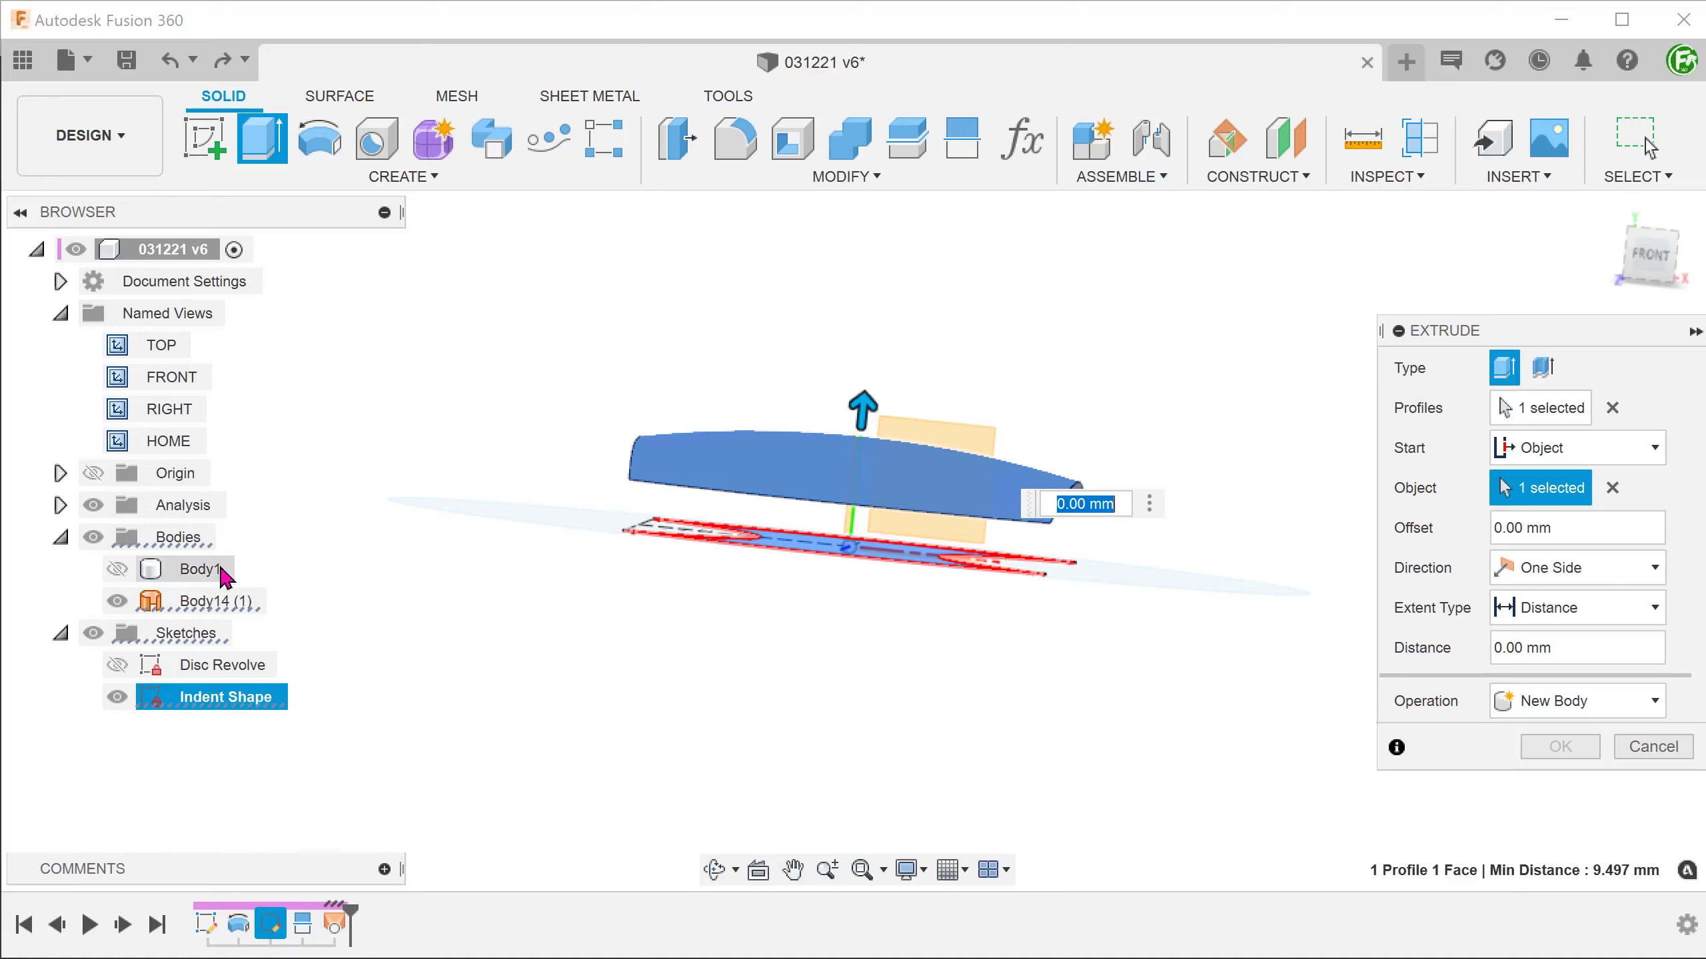
{"action": "left_click", "coordinate": [117, 570]}
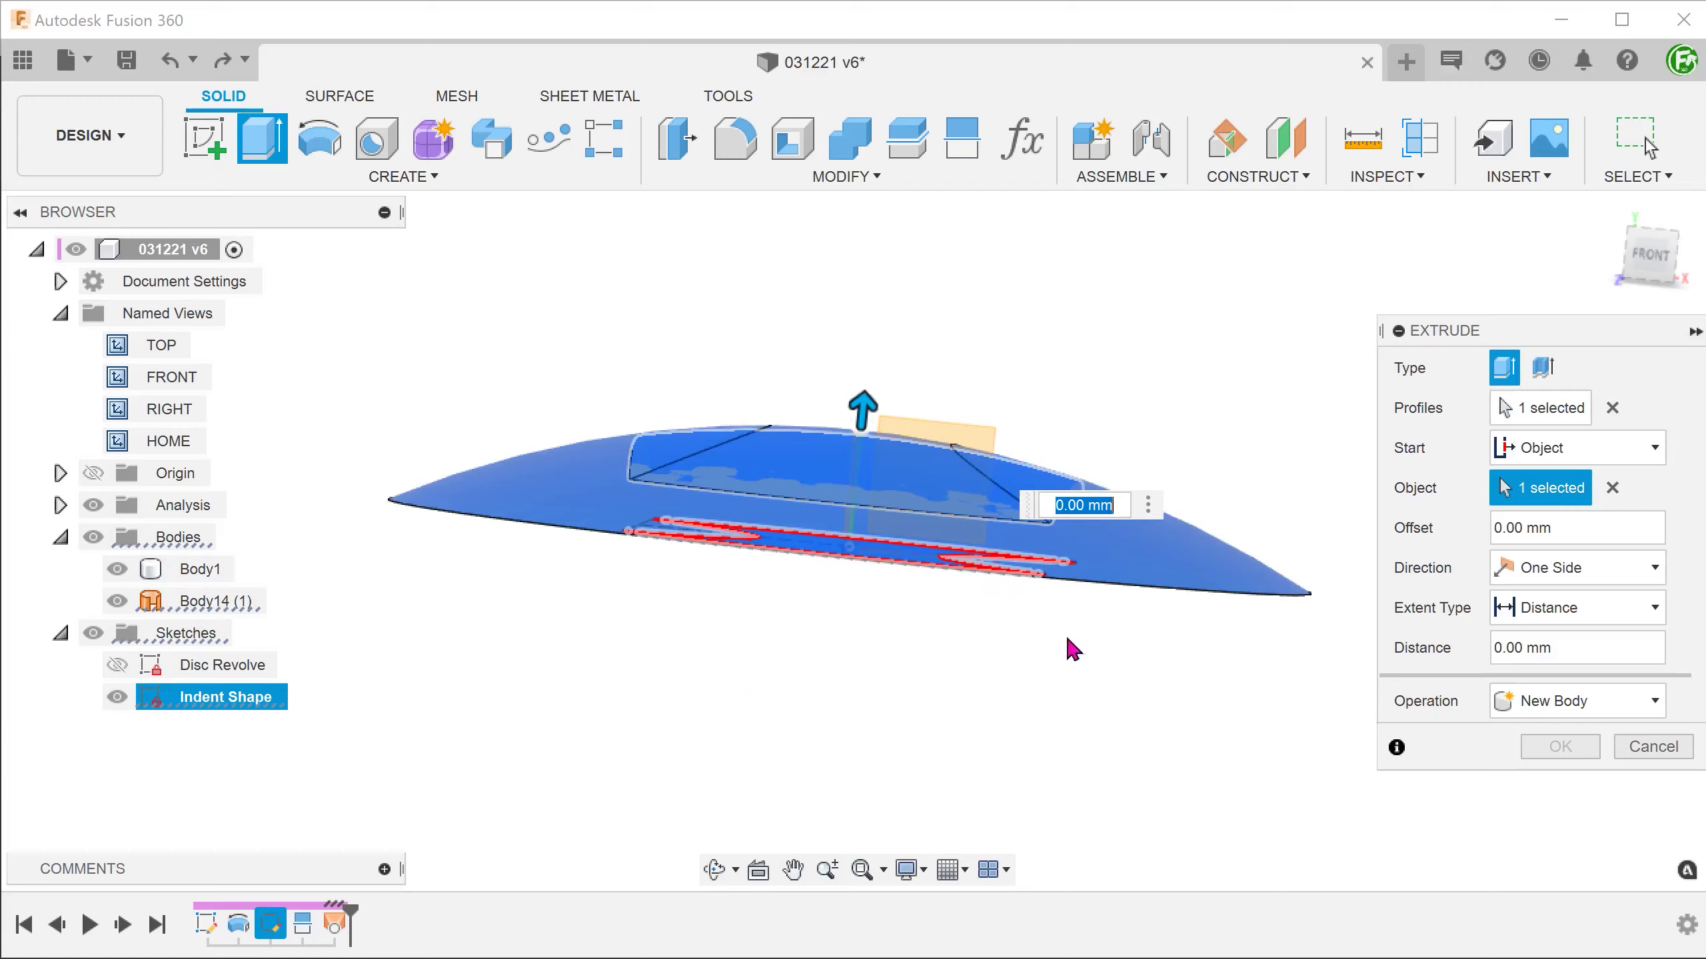
Set the extent type to All and apply the cut into the dome
{"action": "left_click", "coordinate": [1598, 607]}
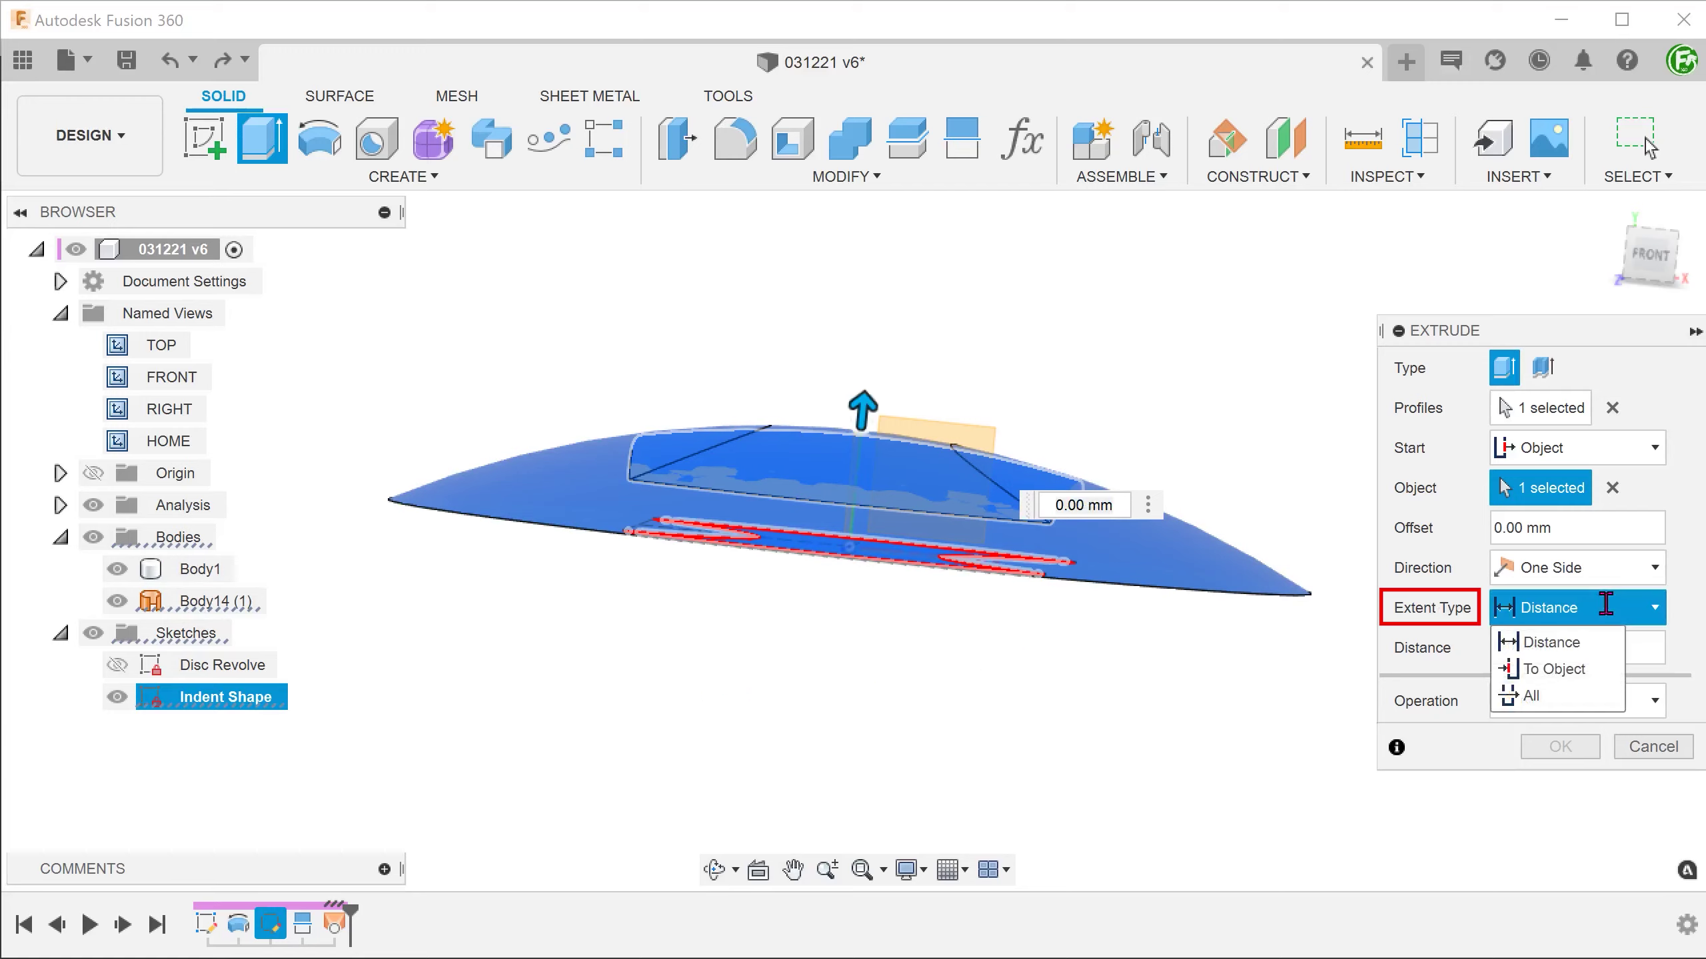
{"action": "left_click", "coordinate": [1587, 702]}
{"action": "scroll", "coordinate": [842, 701], "scroll_direction": "up", "scroll_amount": 2}
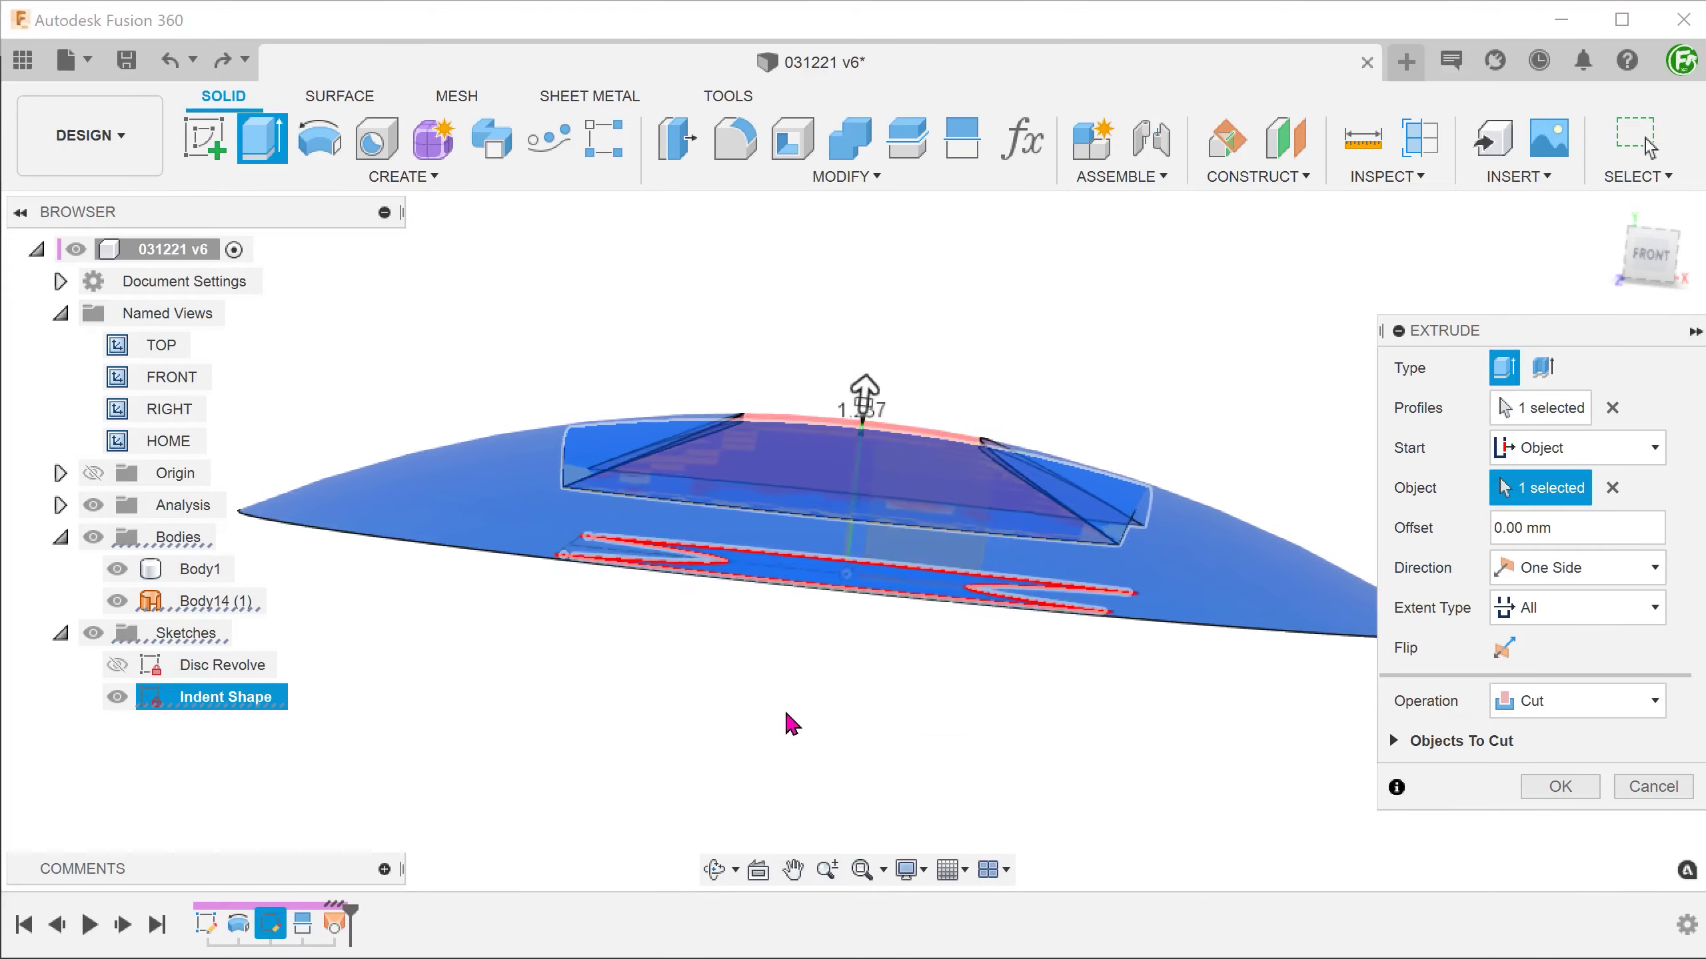
{"action": "scroll", "coordinate": [739, 727], "scroll_direction": "up", "scroll_amount": 4}
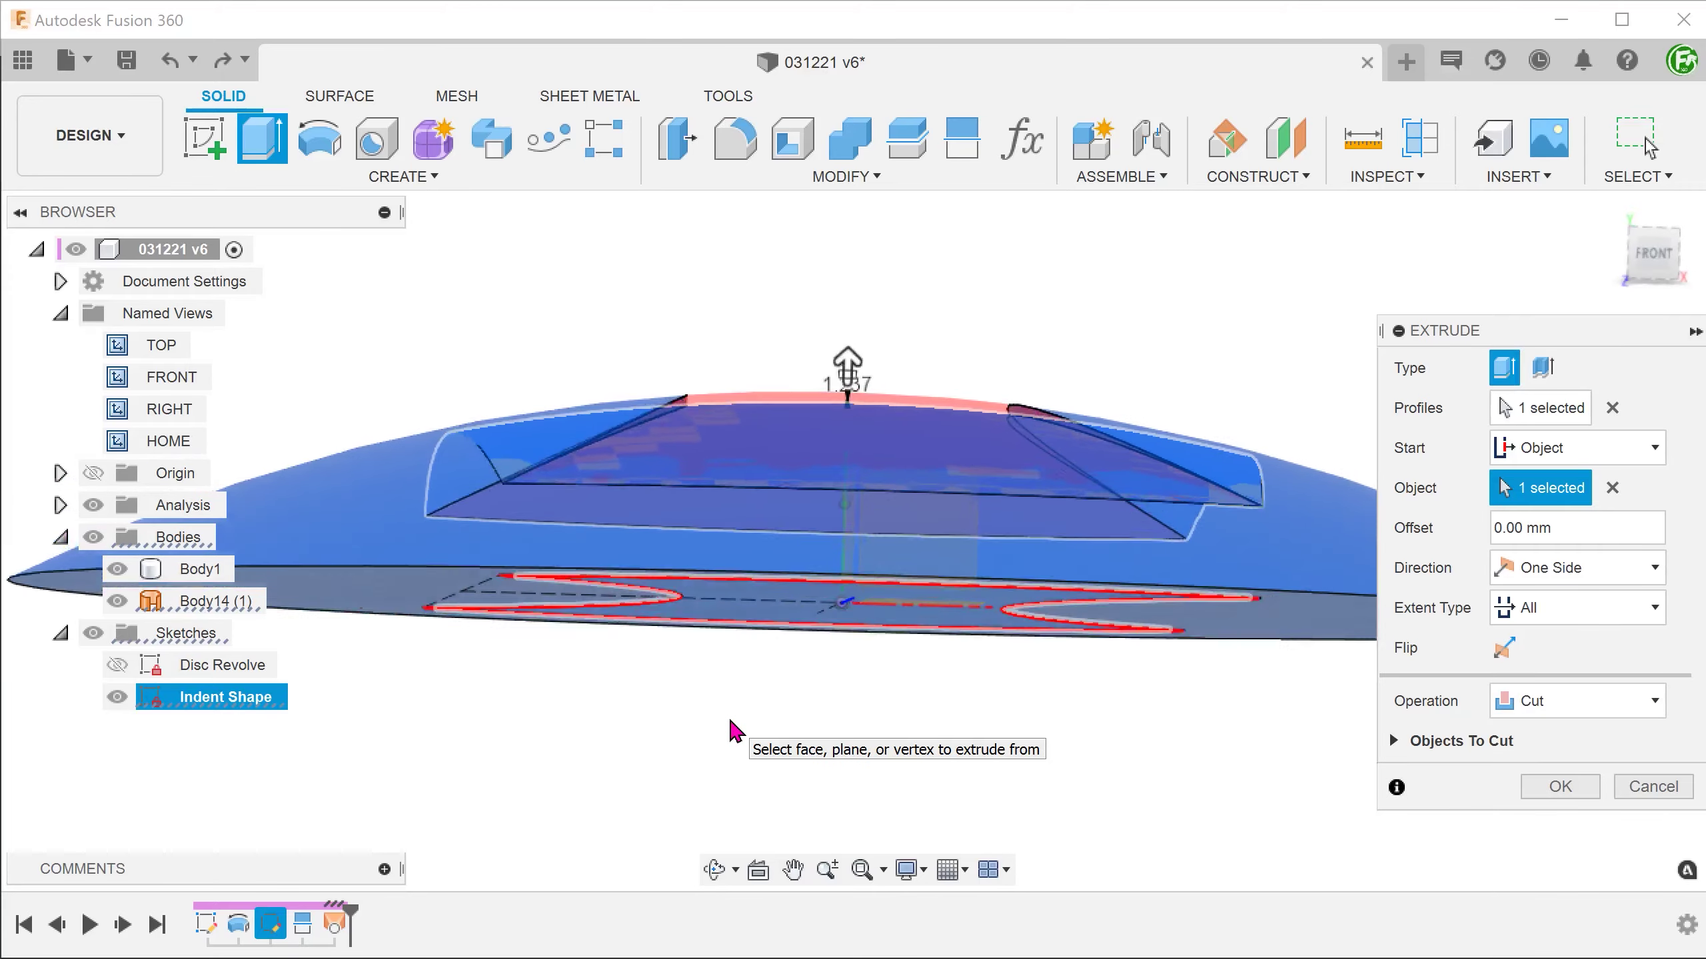
{"action": "scroll", "coordinate": [735, 731], "scroll_direction": "down", "scroll_amount": 1}
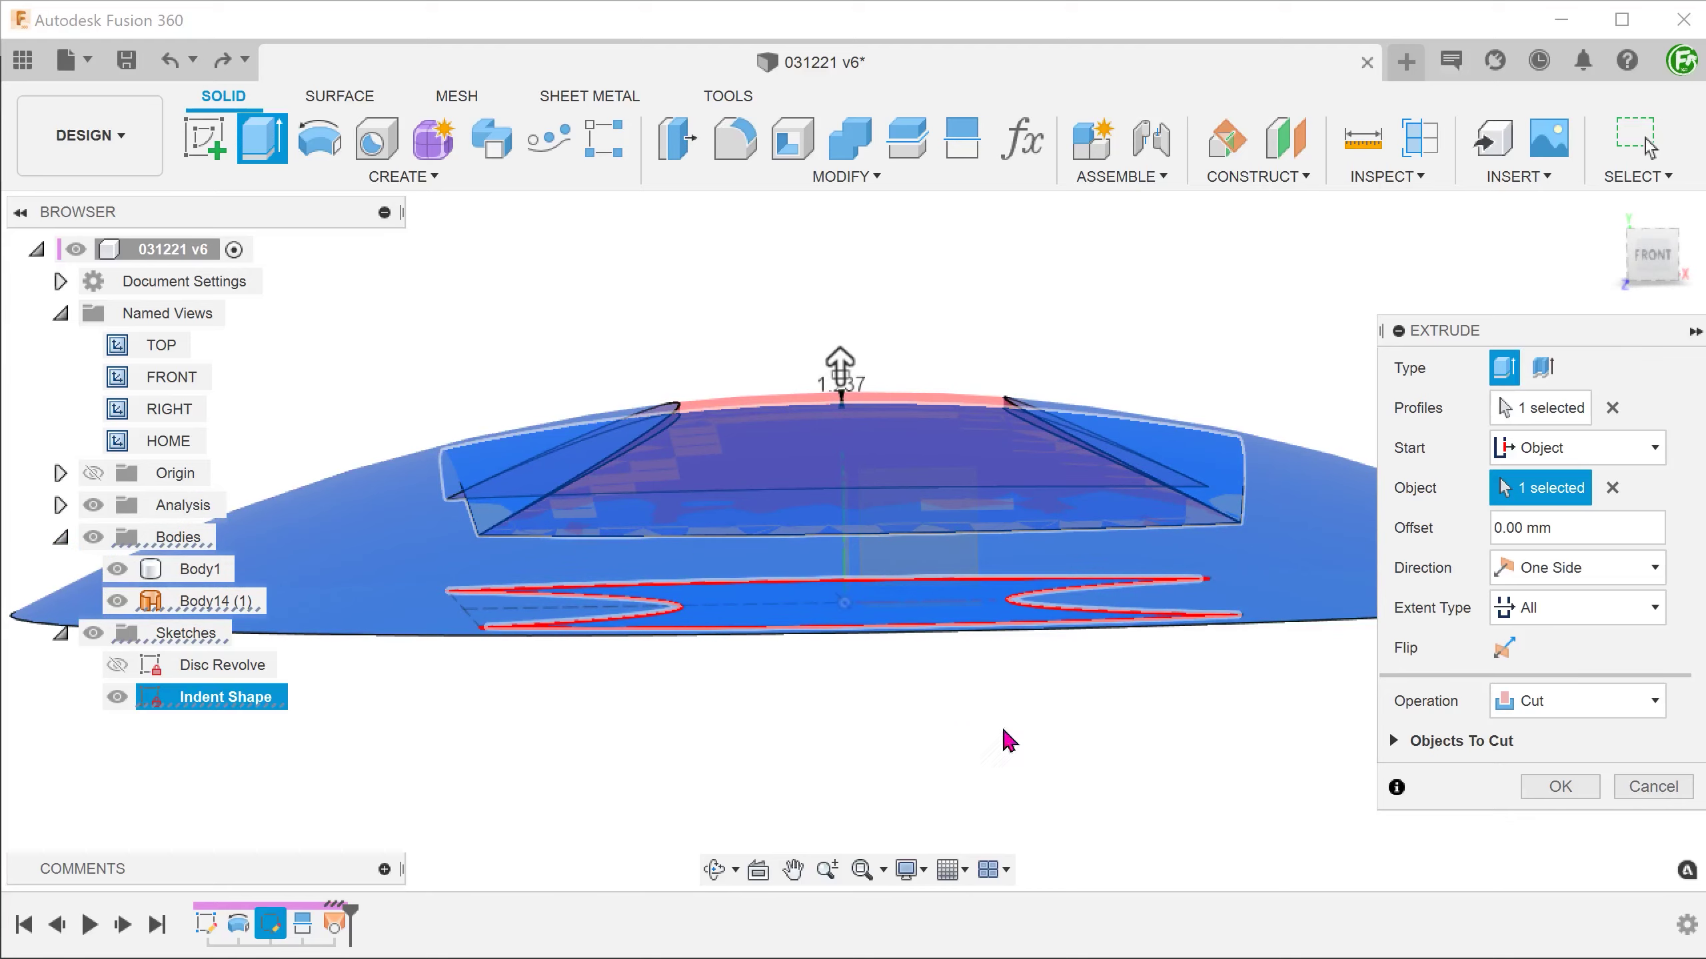
{"action": "left_click", "coordinate": [1534, 787]}
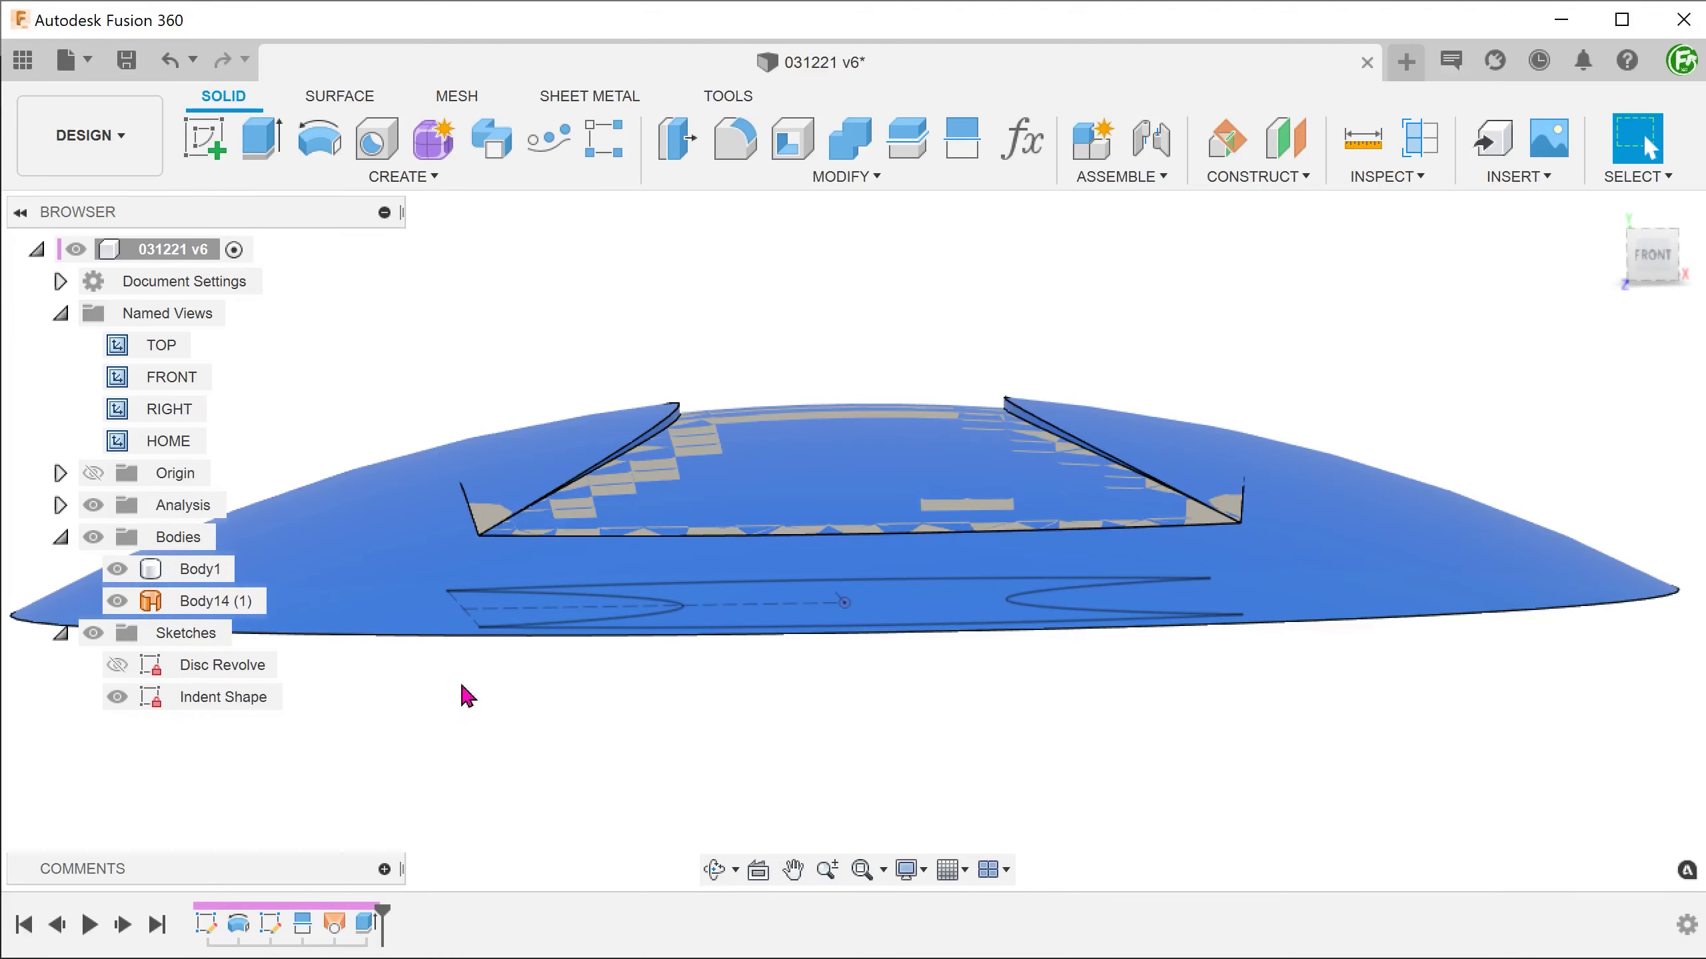
Run a Zebra Analysis on Body1 with 51 repeats, then return to the home view
{"action": "left_click", "coordinate": [168, 441]}
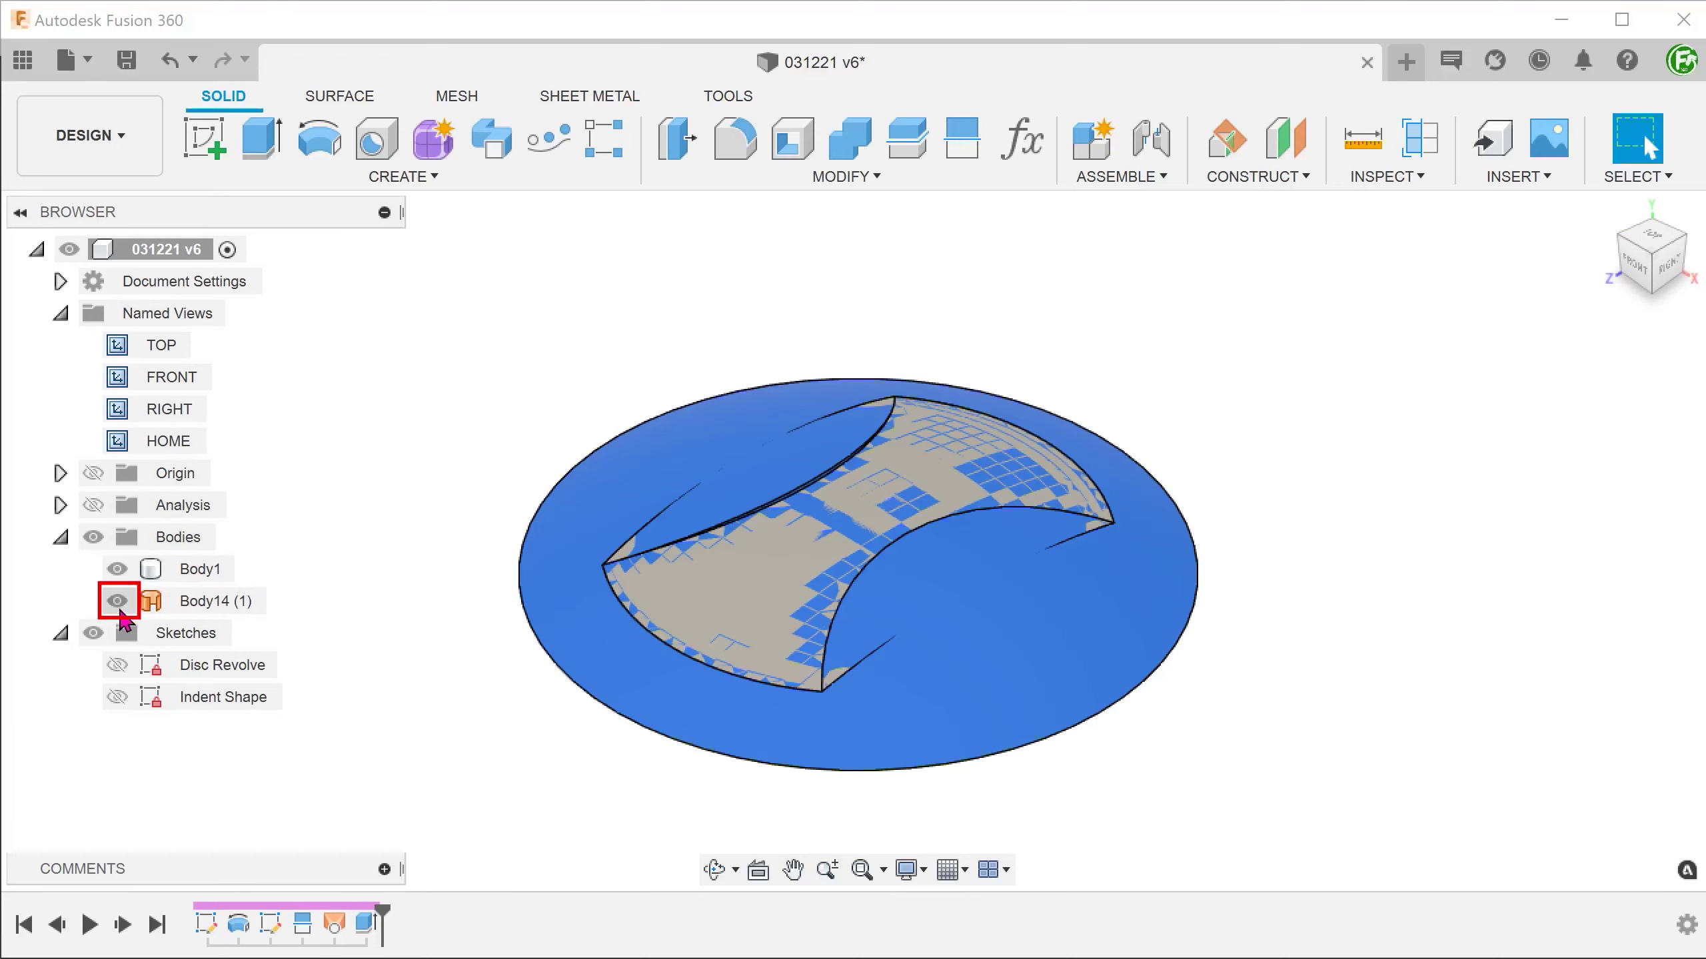
{"action": "left_click", "coordinate": [116, 601]}
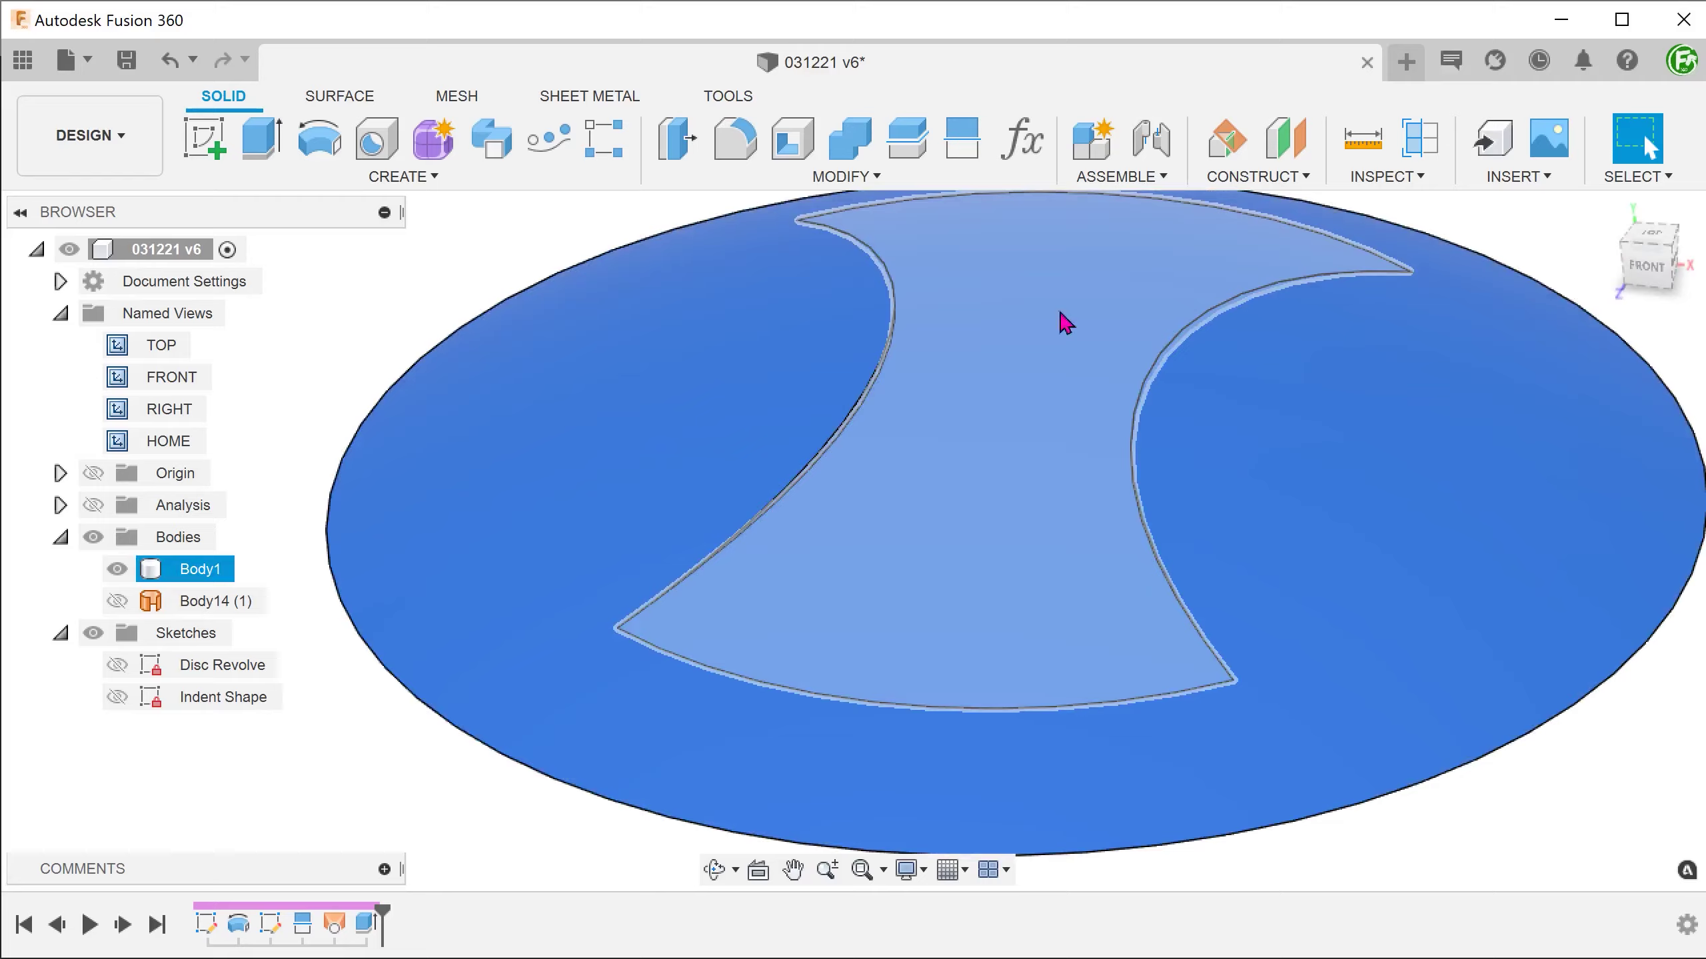
{"action": "left_click", "coordinate": [1420, 175]}
{"action": "left_click", "coordinate": [1411, 282]}
{"action": "left_click", "coordinate": [953, 601]}
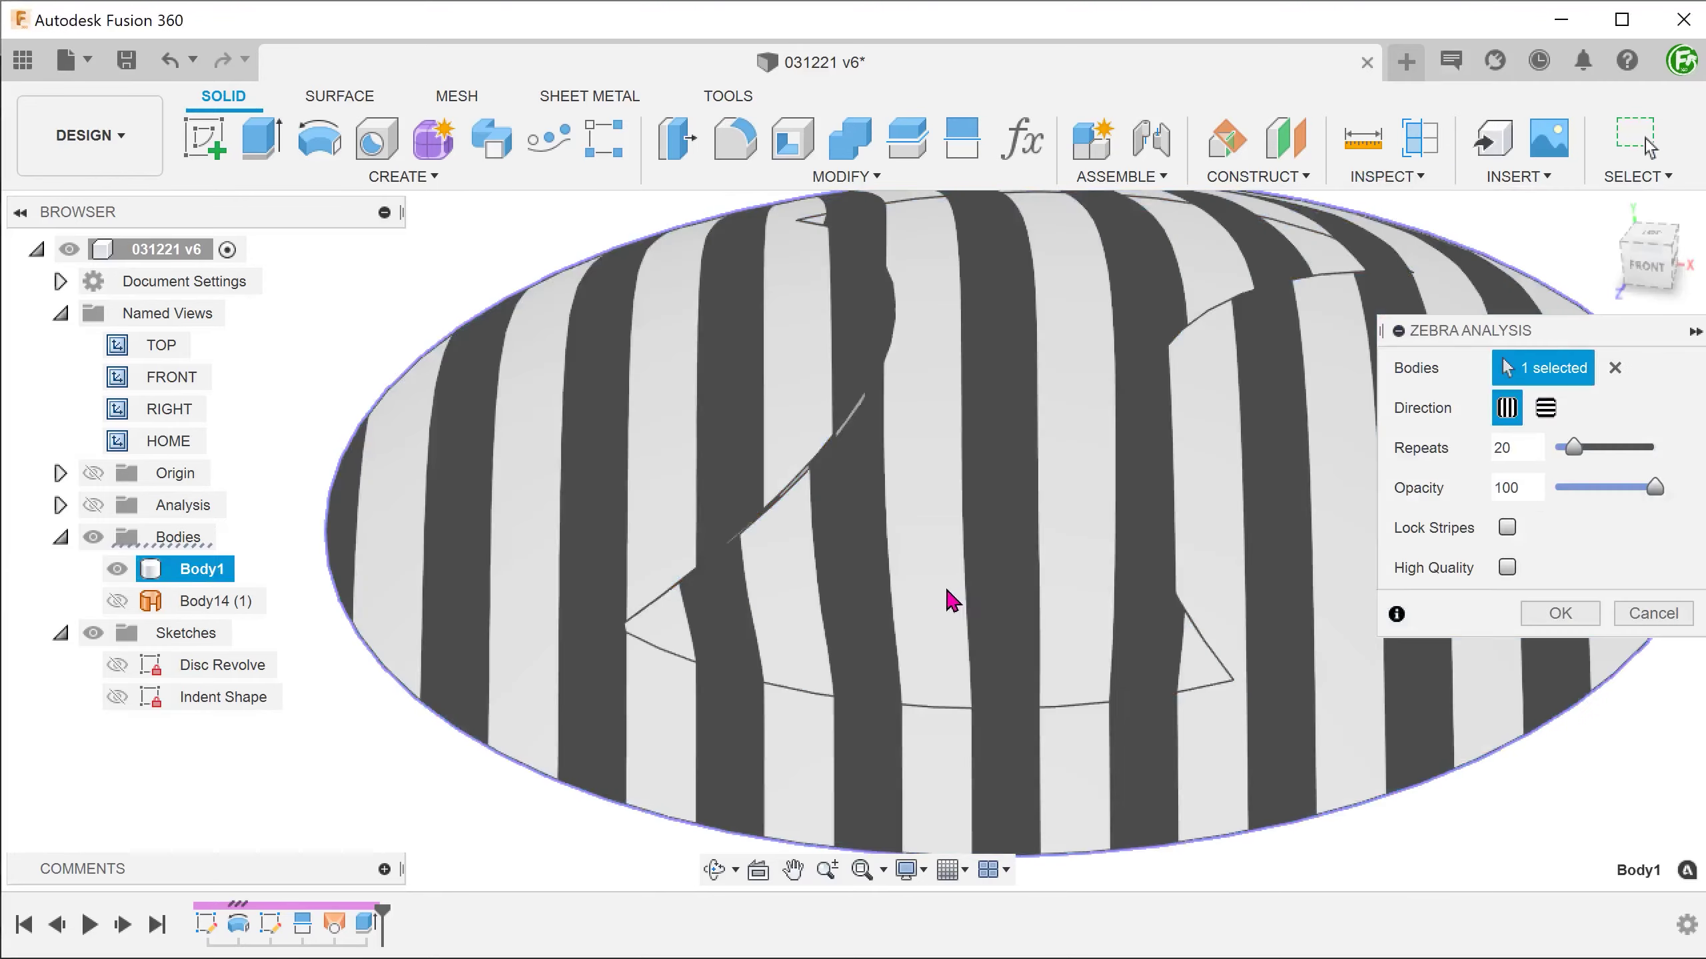
{"action": "left_click_drag", "start_coordinate": [1573, 447], "coordinate": [1605, 447]}
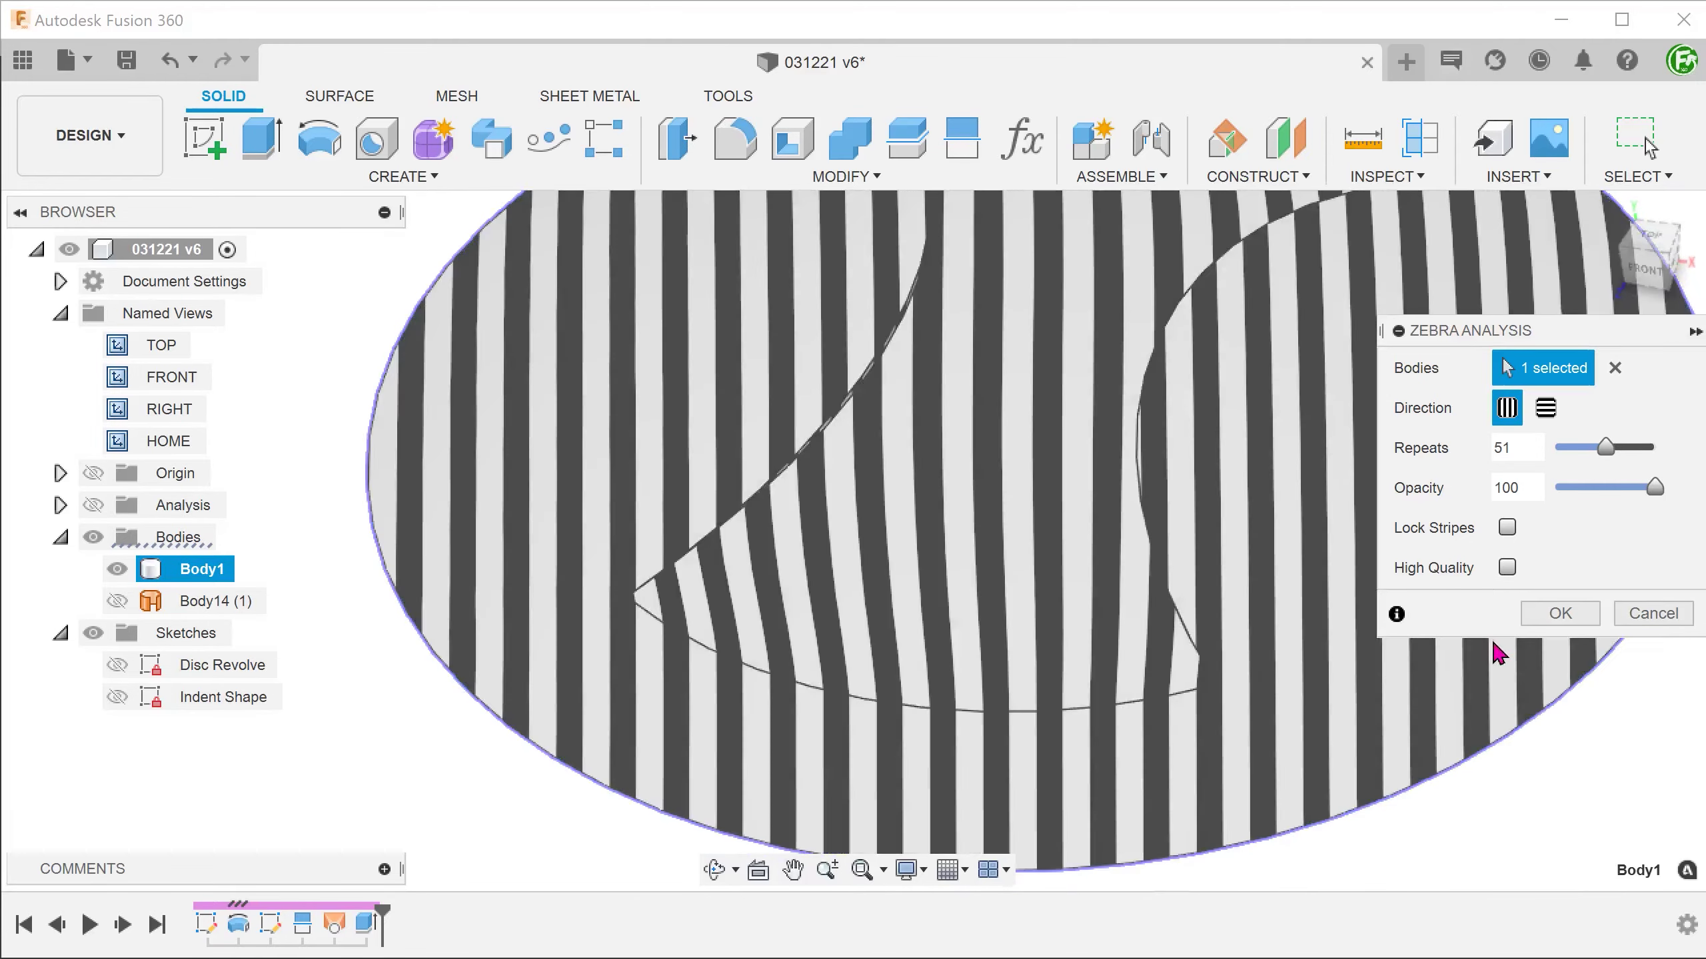
{"action": "left_click", "coordinate": [1560, 613]}
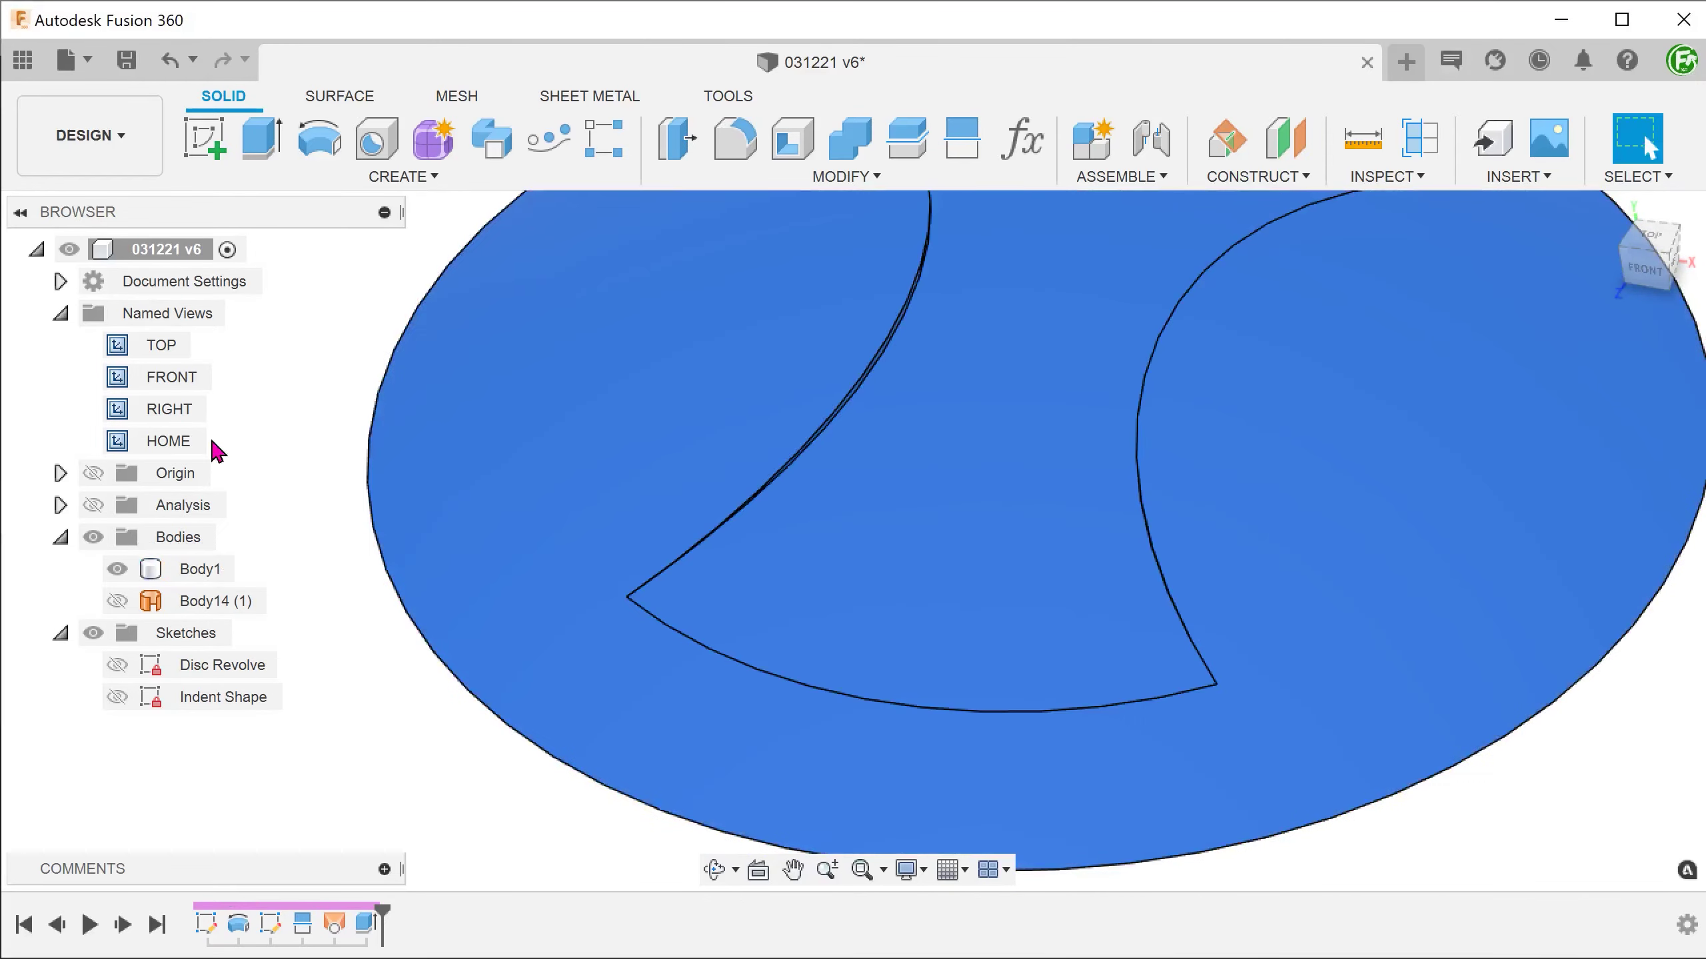
{"action": "double_click", "coordinate": [211, 443]}
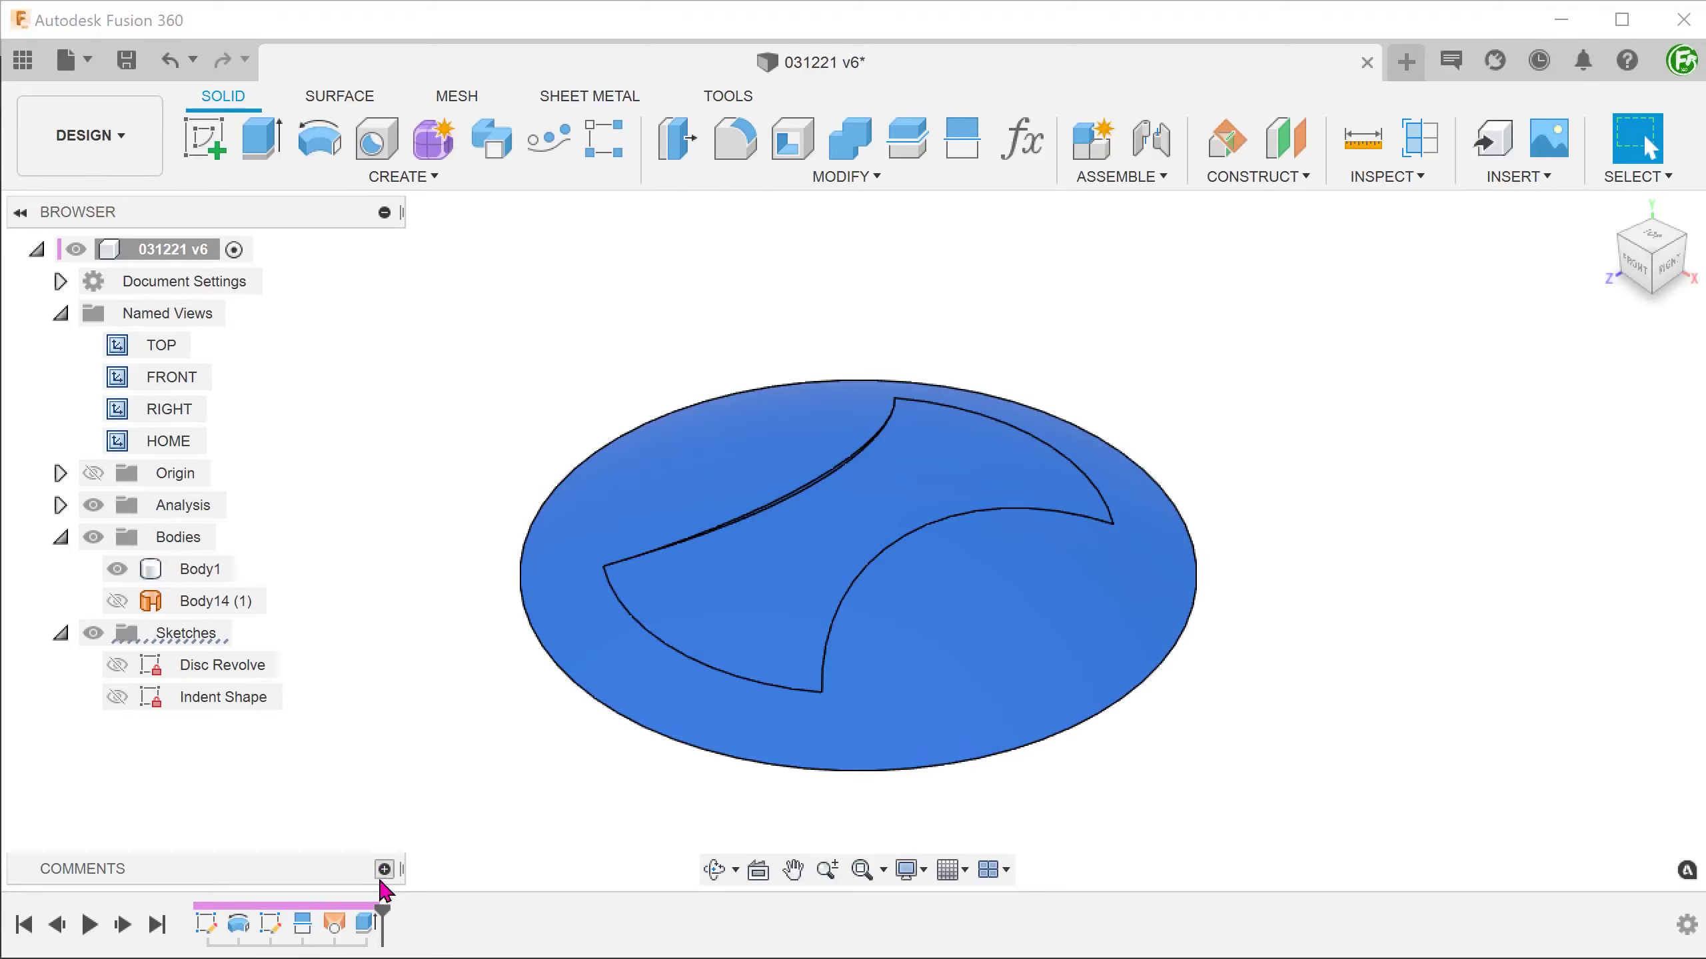
Roll the timeline back before Extrude6 and start Sketch8 on the RIGHT origin plane
{"action": "left_click_drag", "start_coordinate": [391, 875], "coordinate": [306, 876]}
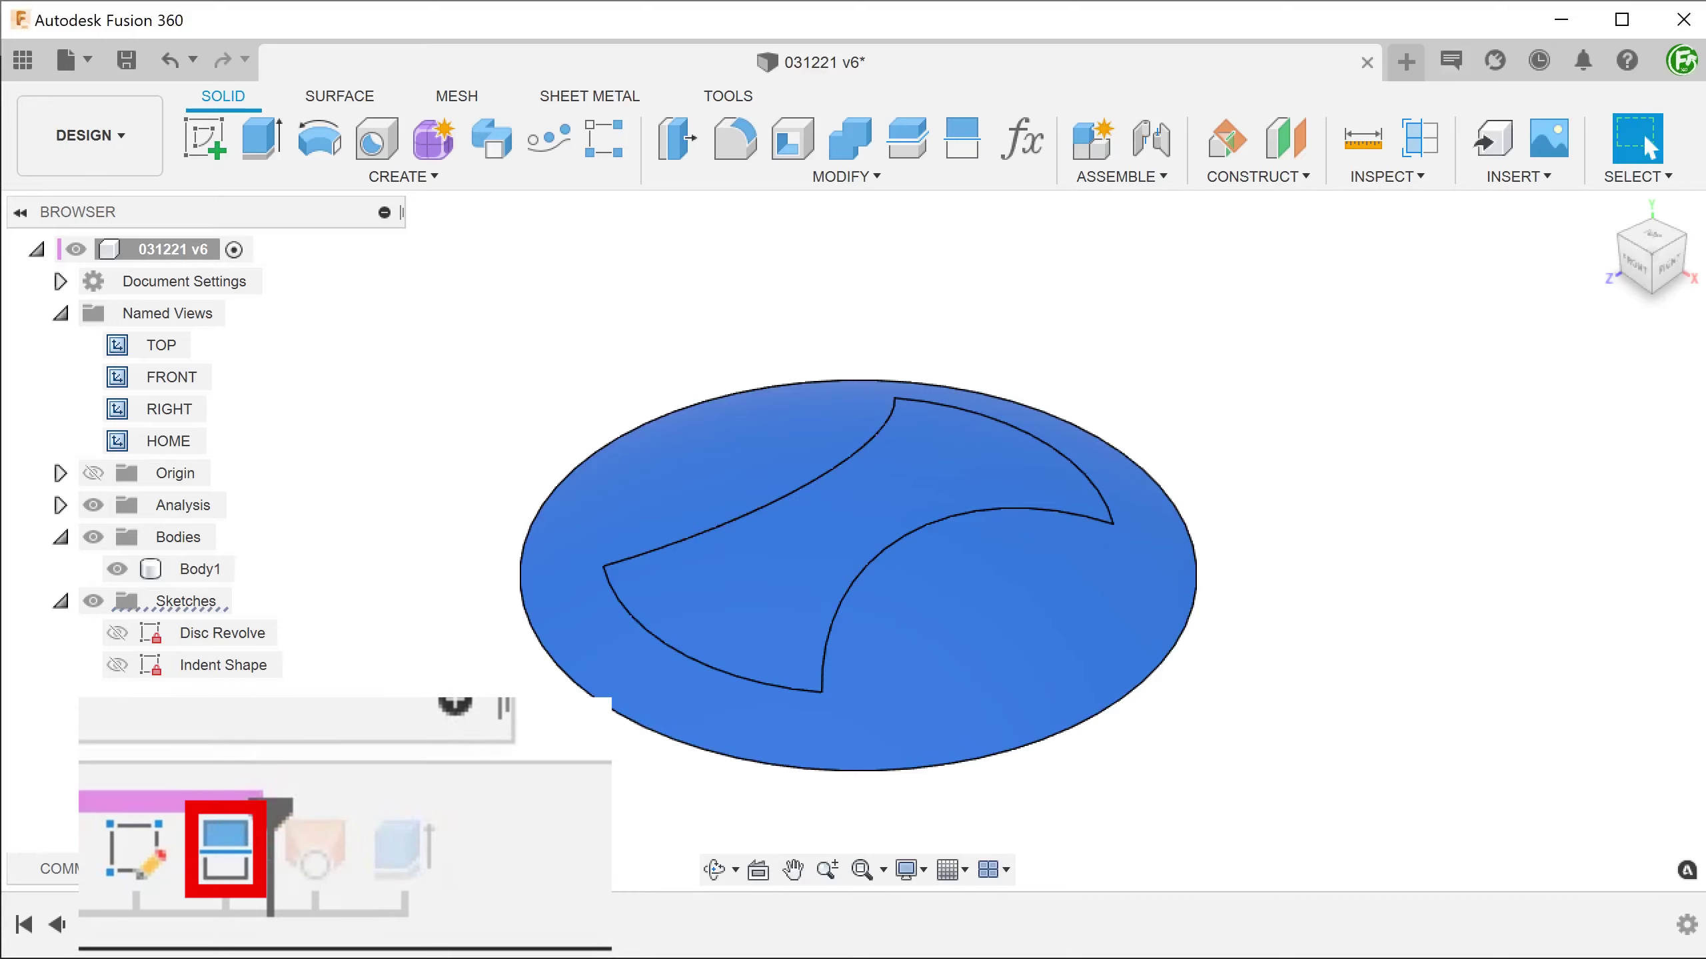
{"action": "right_click", "coordinate": [327, 789]}
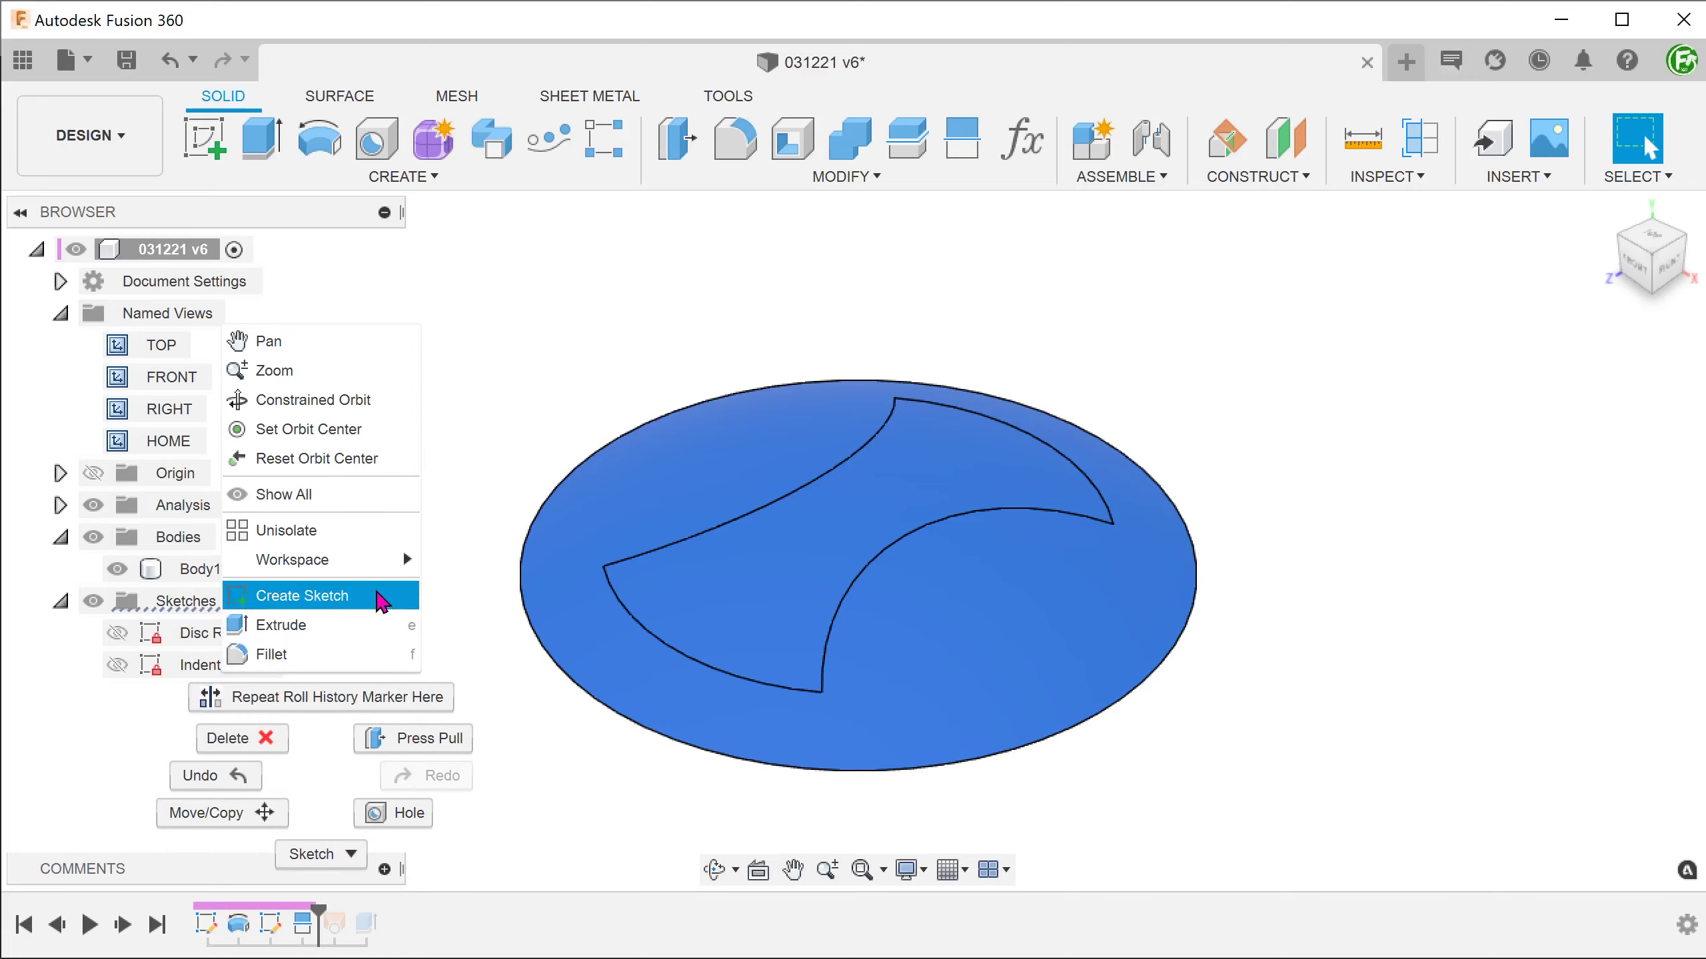
{"action": "left_click", "coordinate": [381, 595]}
{"action": "left_click", "coordinate": [803, 536]}
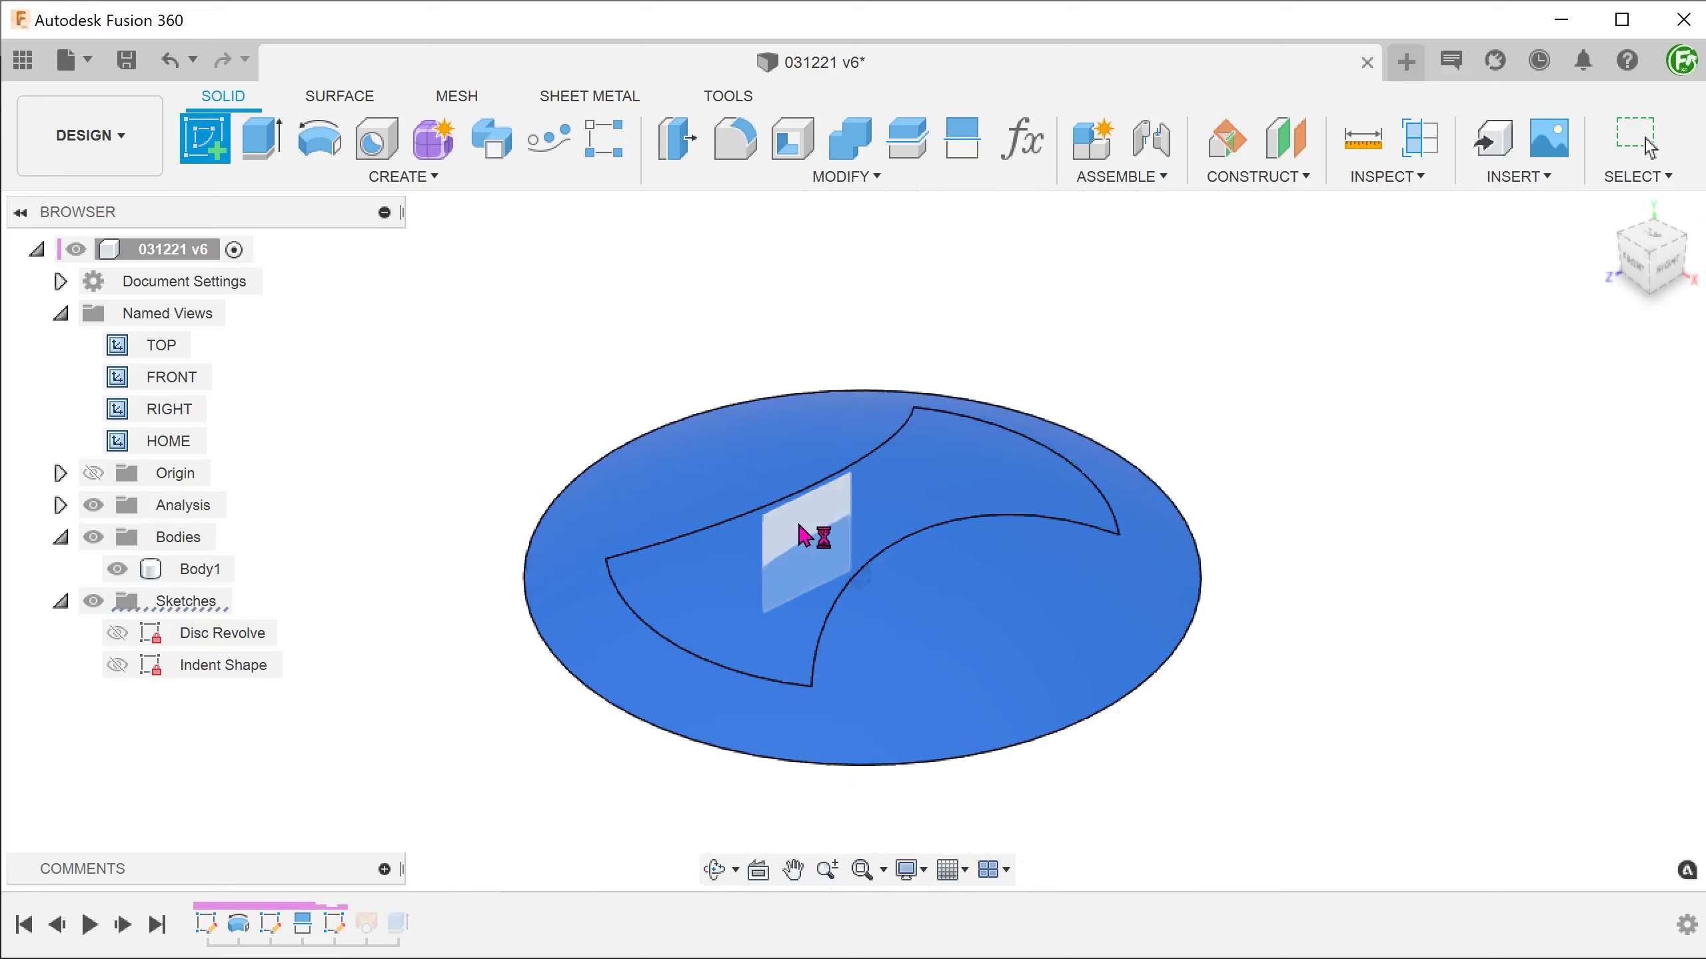
Return to home view and orbit to examine the indent arcs and the dome's outer face
{"action": "left_click", "coordinate": [161, 441]}
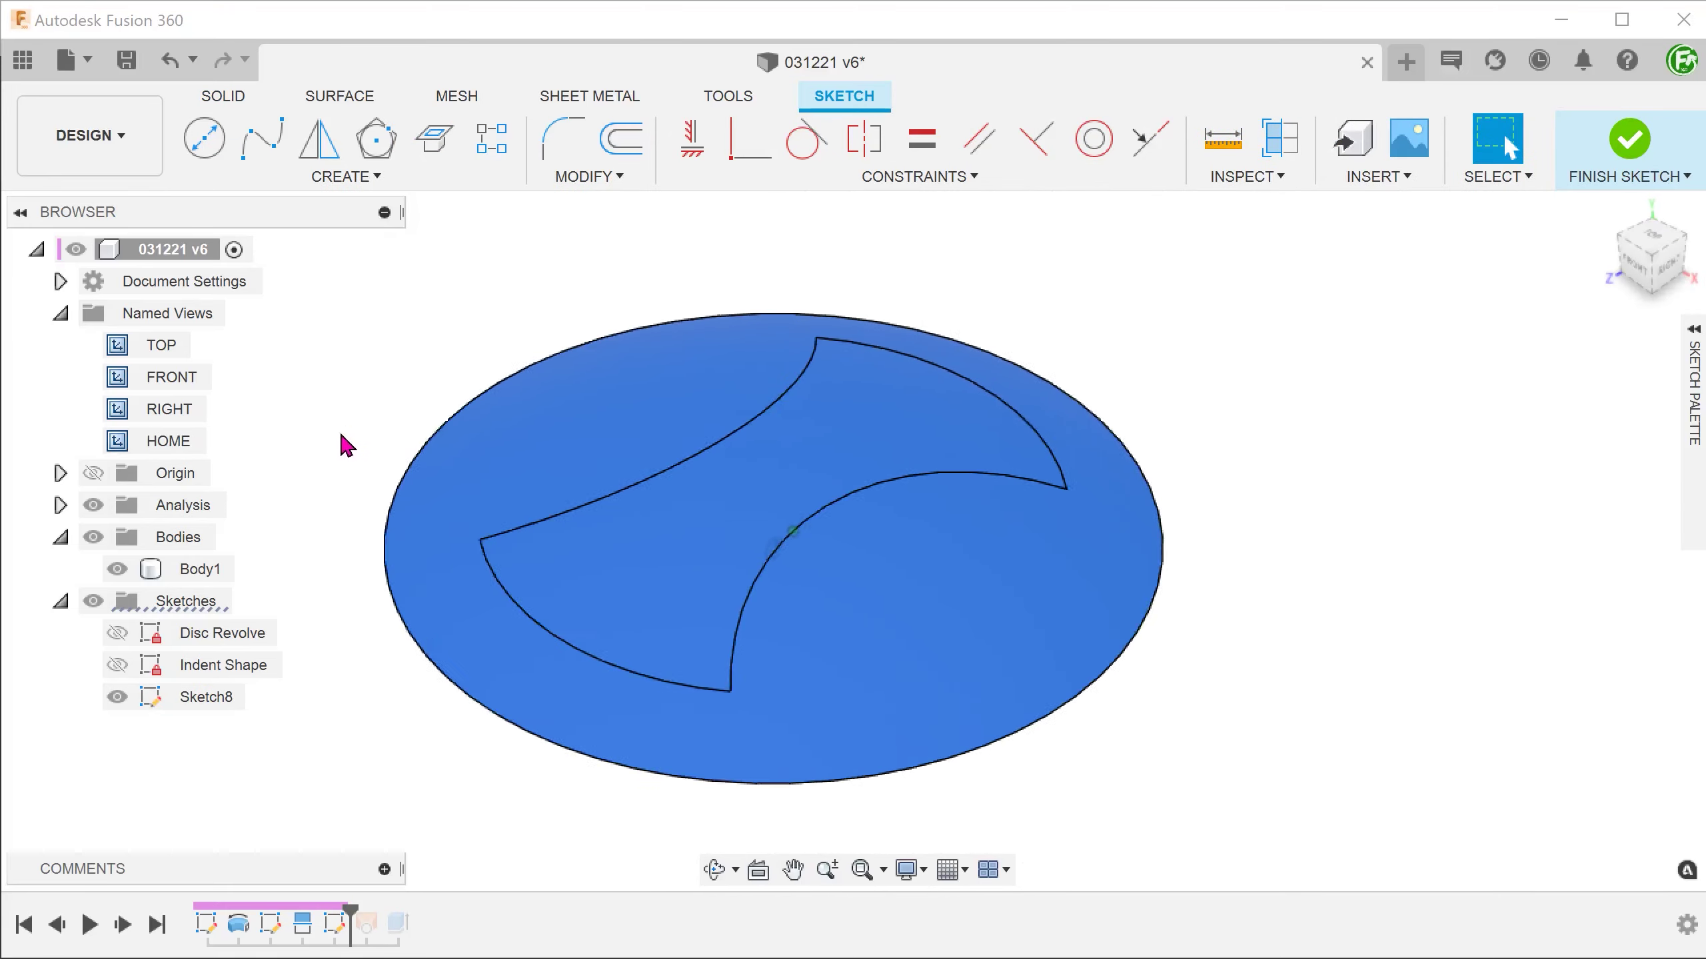
{"action": "left_click", "coordinate": [434, 659]}
{"action": "middle_click_drag", "start_coordinate": [520, 604], "coordinate": [1085, 400], "text": "shift"}
{"action": "left_click", "coordinate": [1086, 400]}
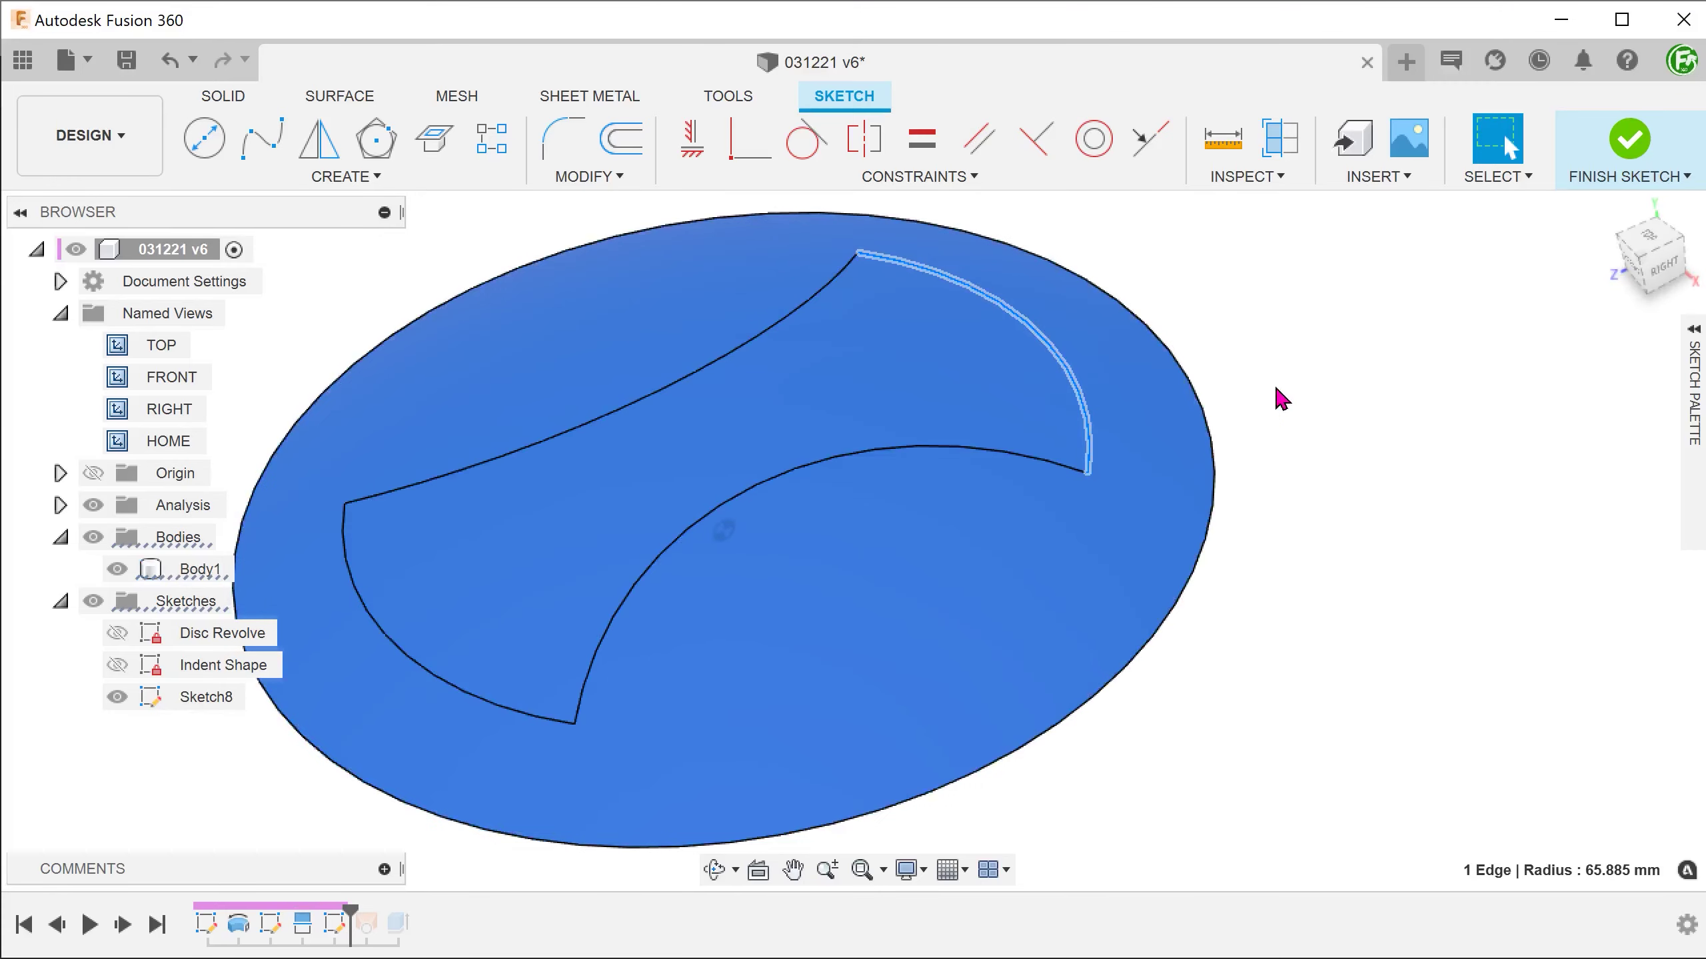
{"action": "key", "text": "Escape"}
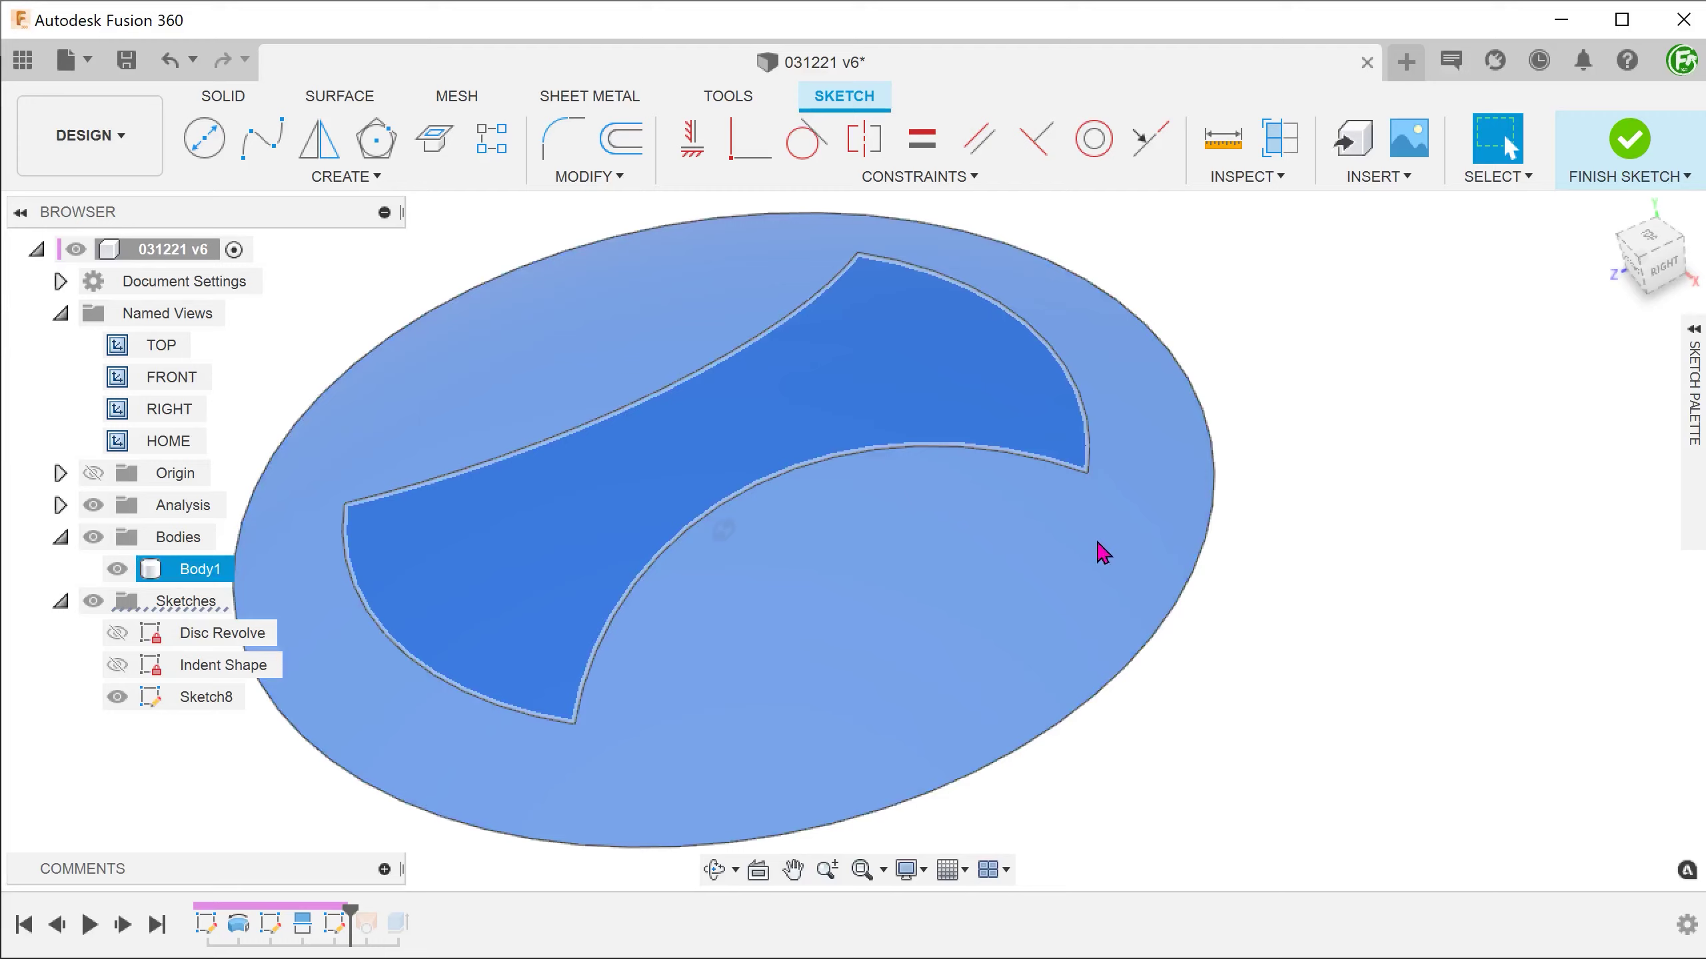
{"action": "left_click", "coordinate": [1102, 552]}
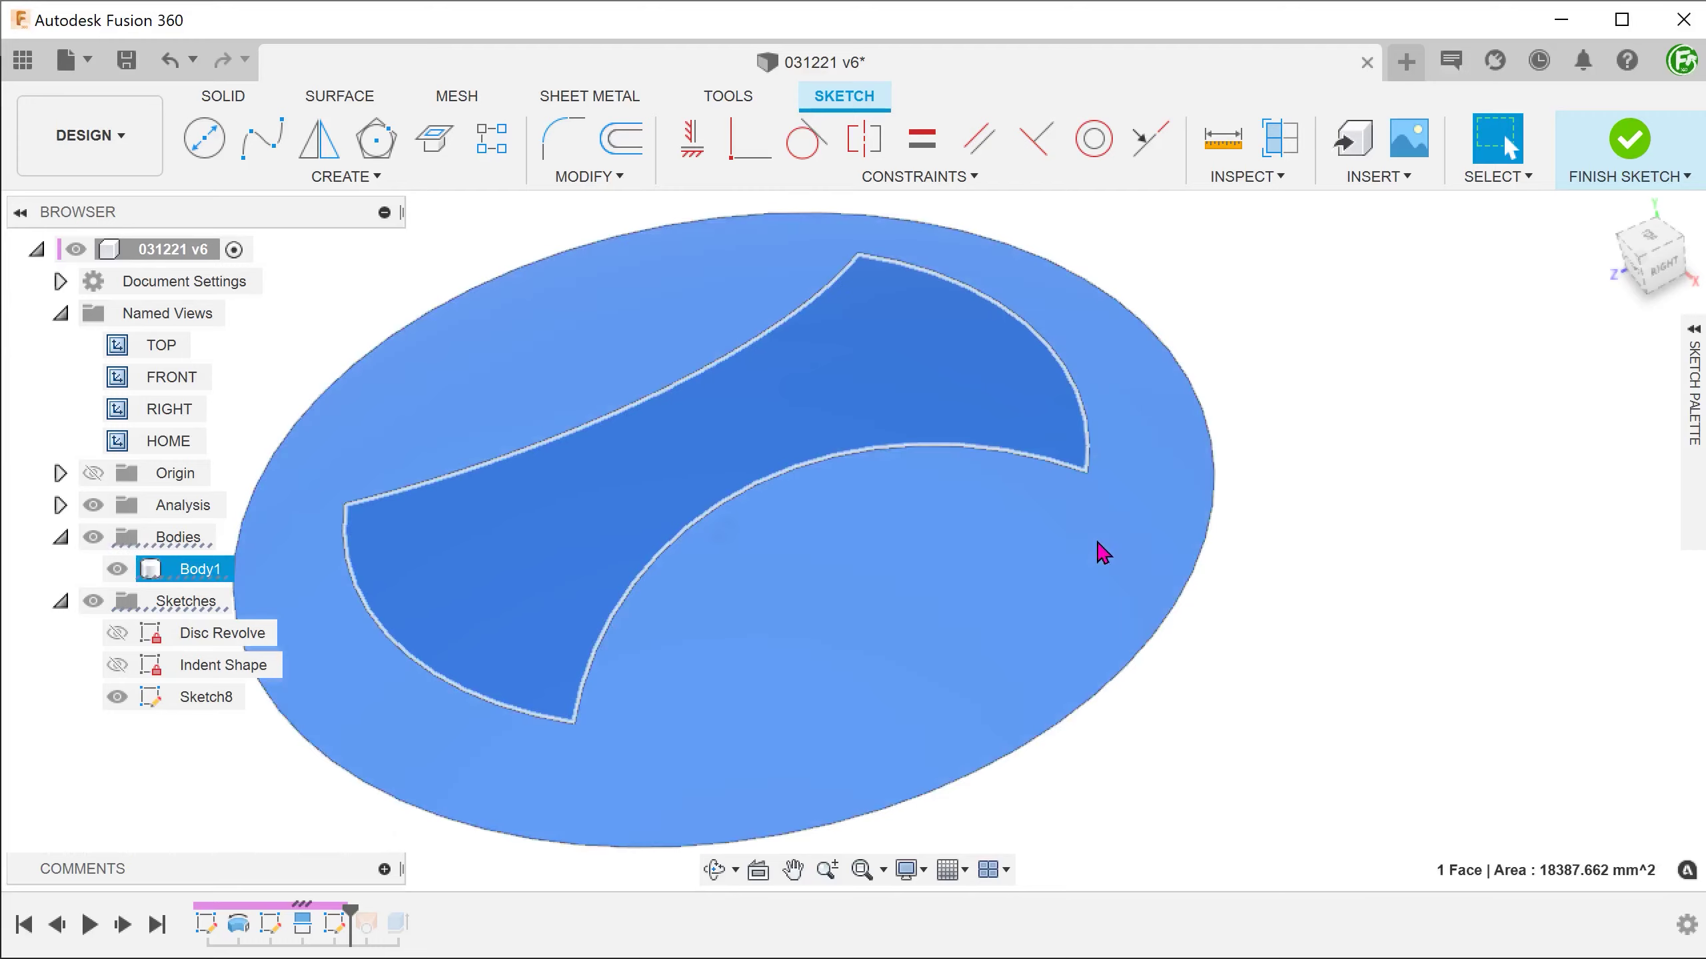
{"action": "left_click", "coordinate": [1256, 323]}
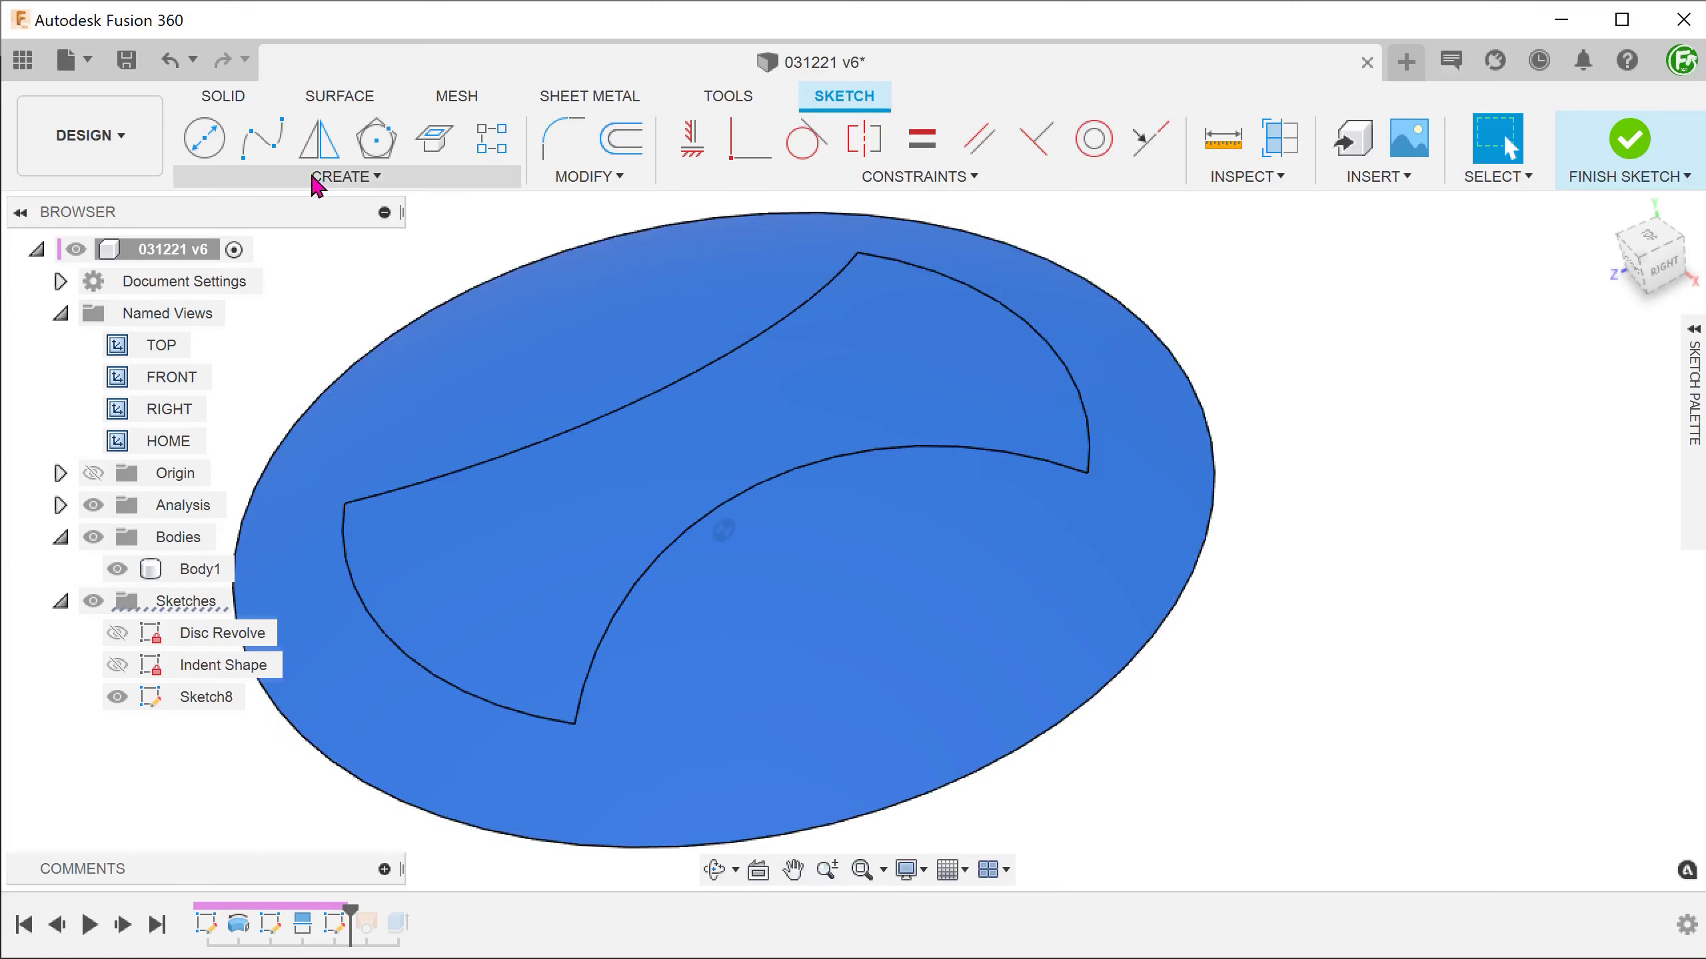
Use Intersect on Body1 to project its cross-section curves onto Sketch8
{"action": "left_click", "coordinate": [315, 178]}
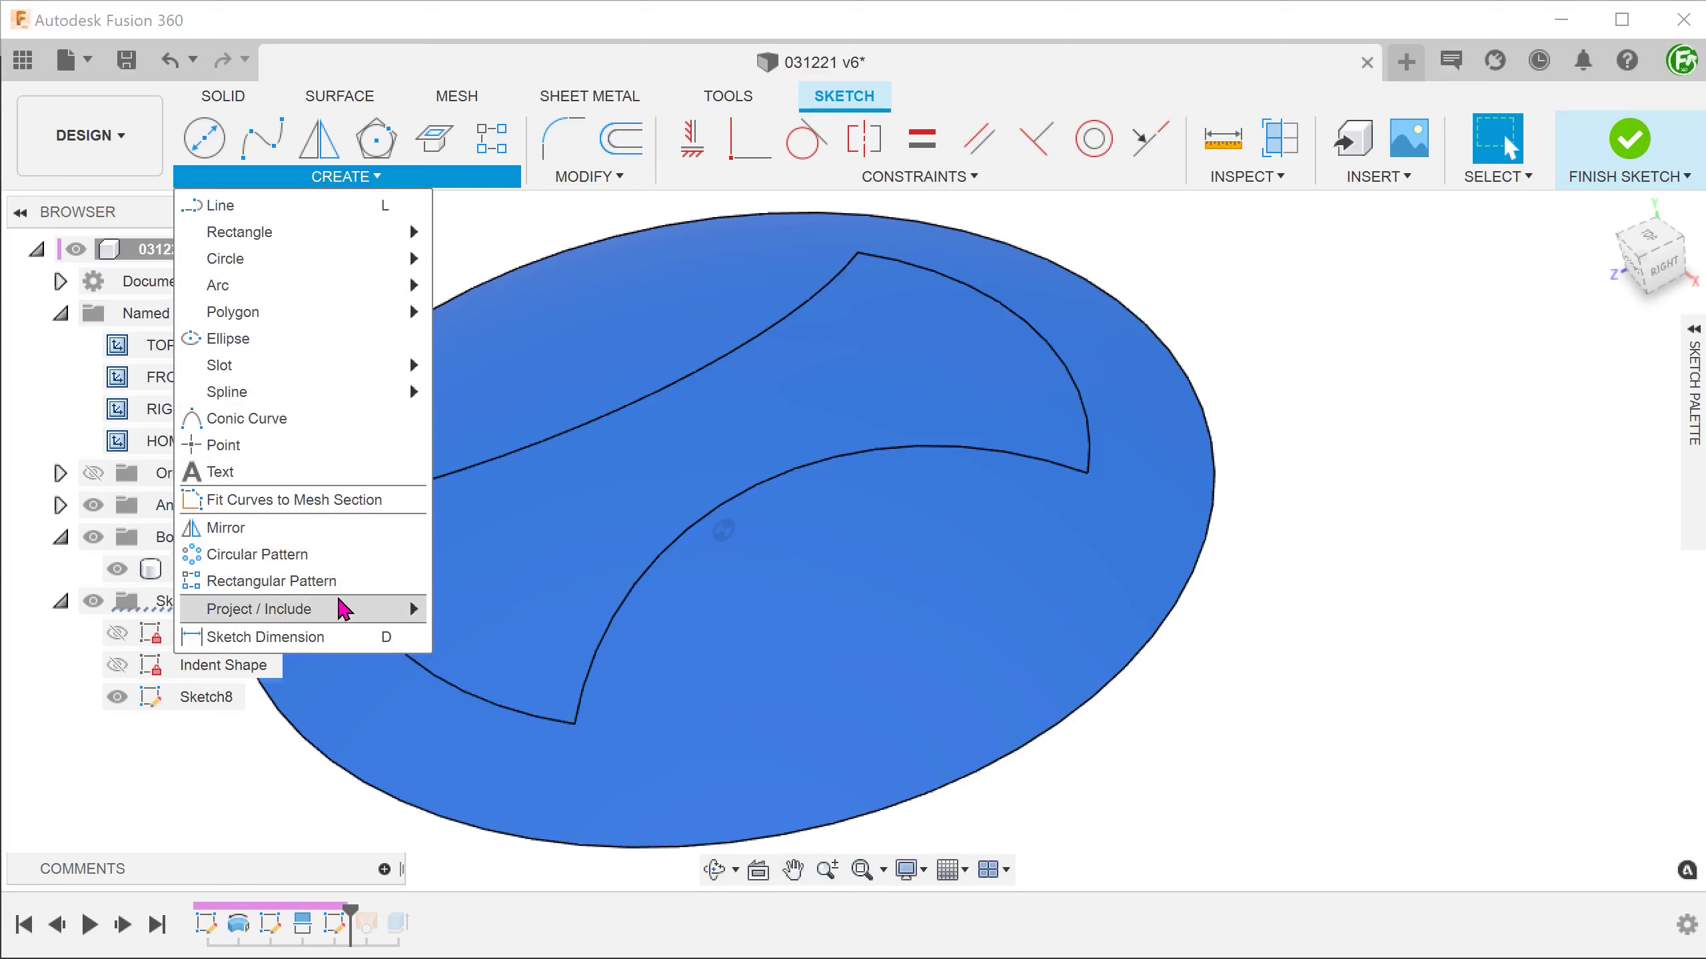
{"action": "mouse_move", "coordinate": [339, 609]}
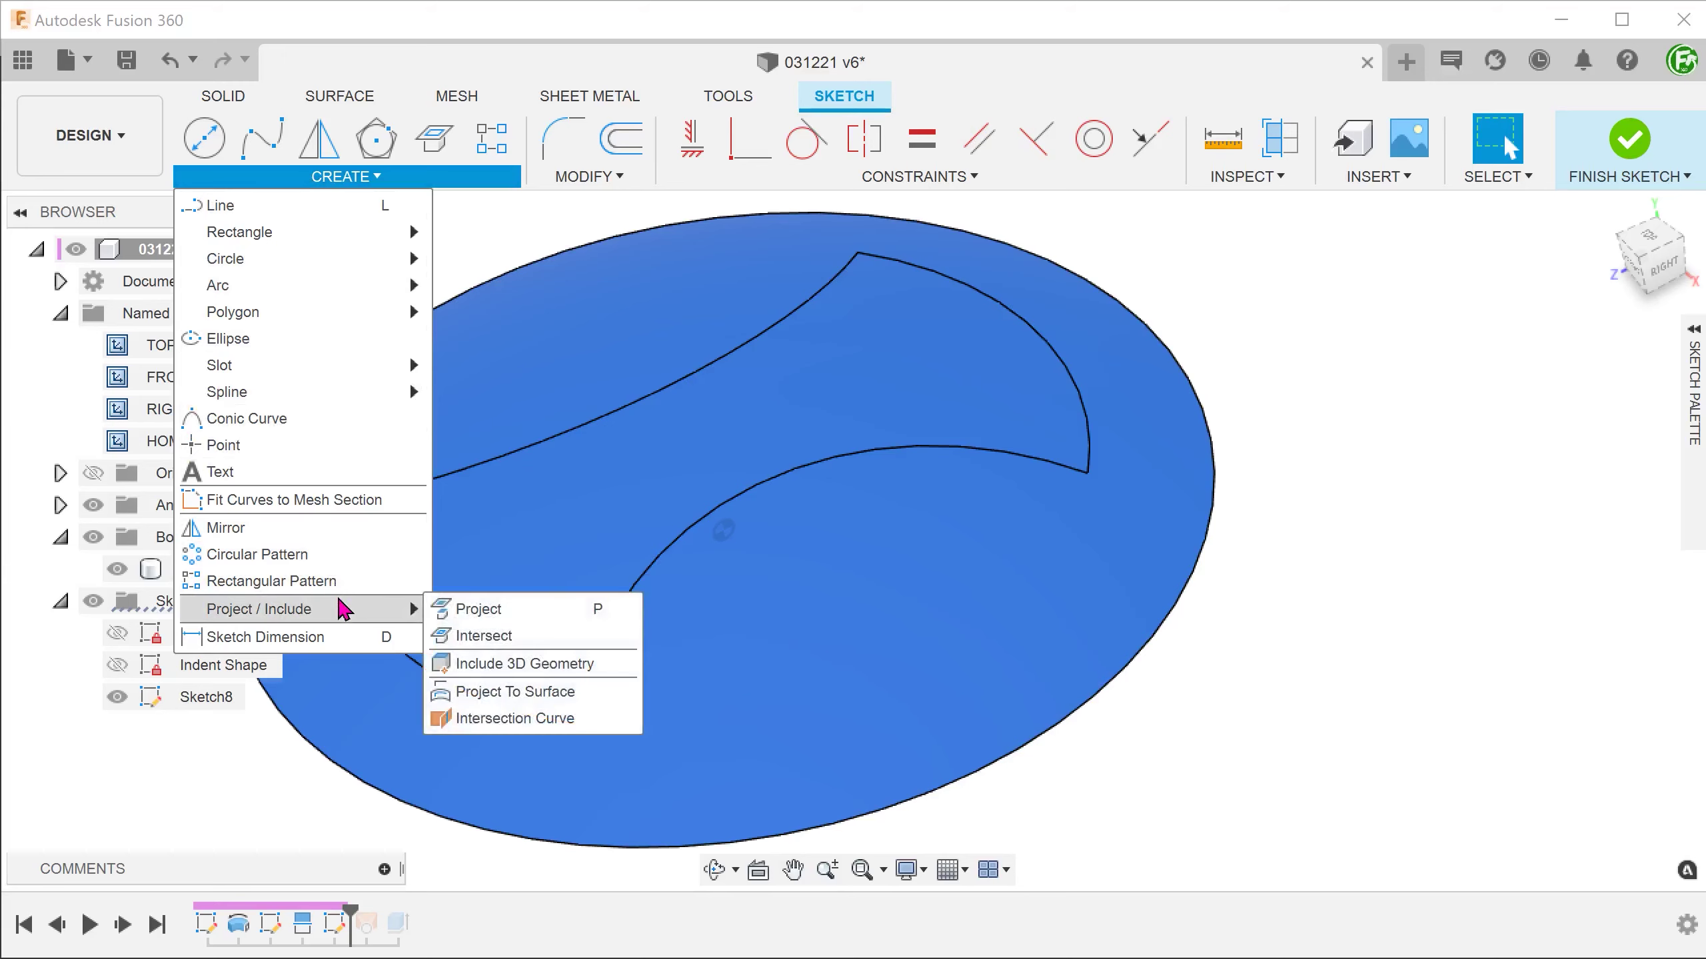
{"action": "left_click", "coordinate": [540, 639]}
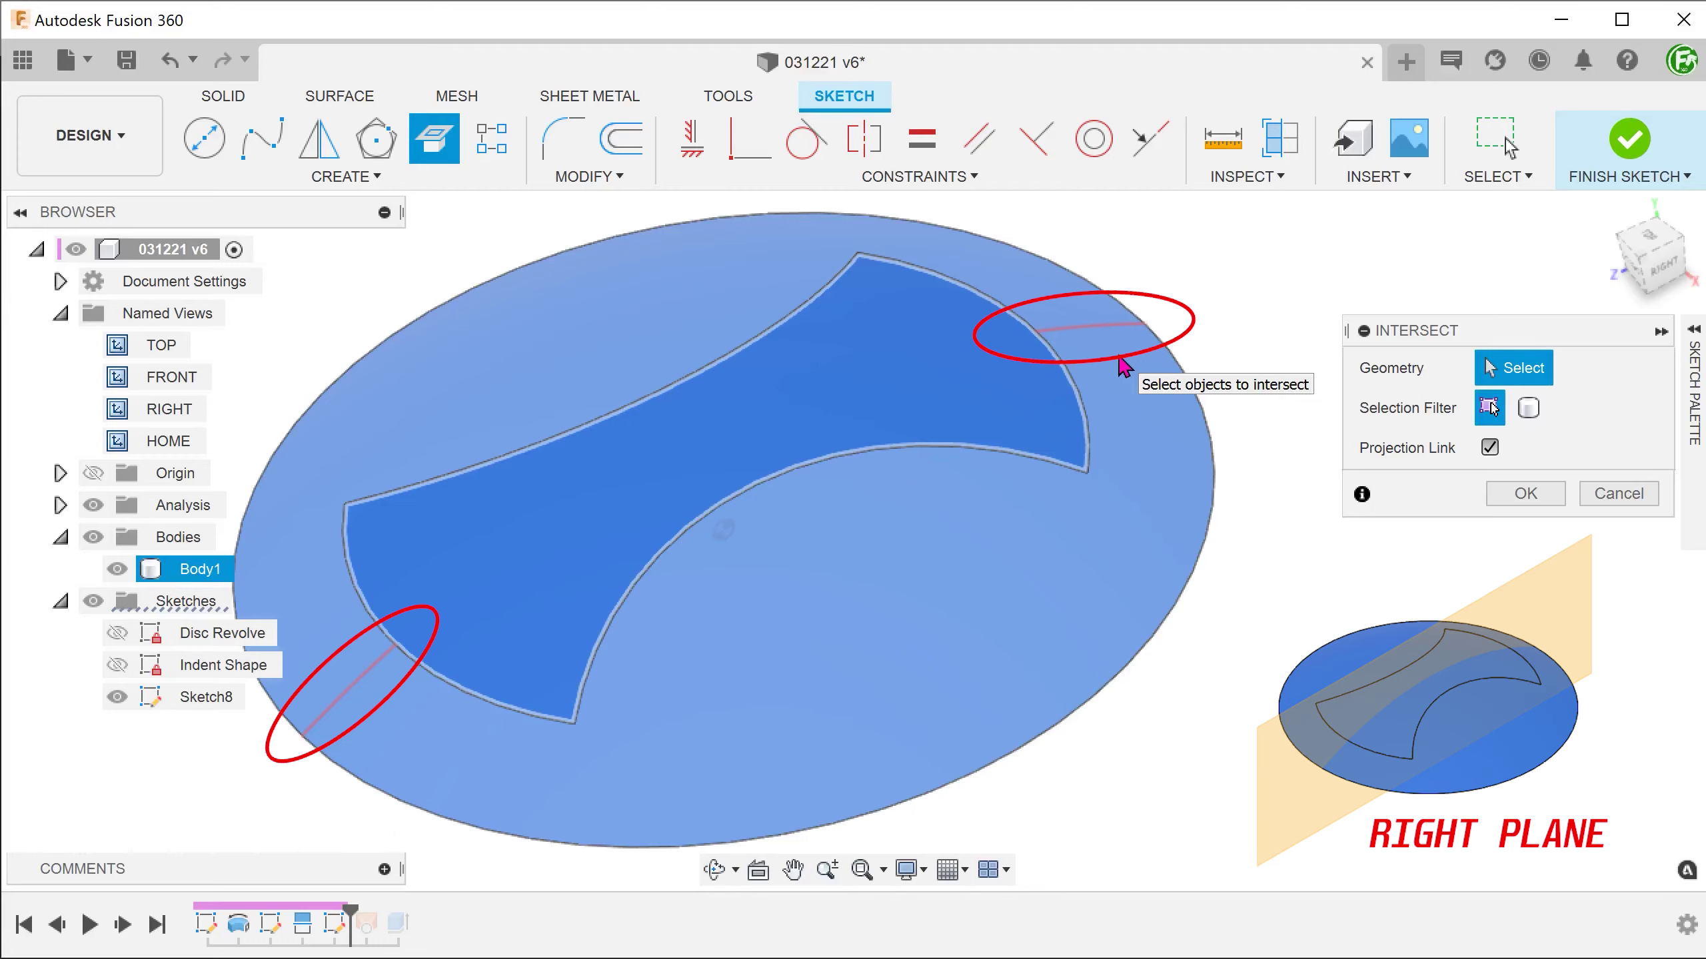
{"action": "left_click", "coordinate": [1124, 367]}
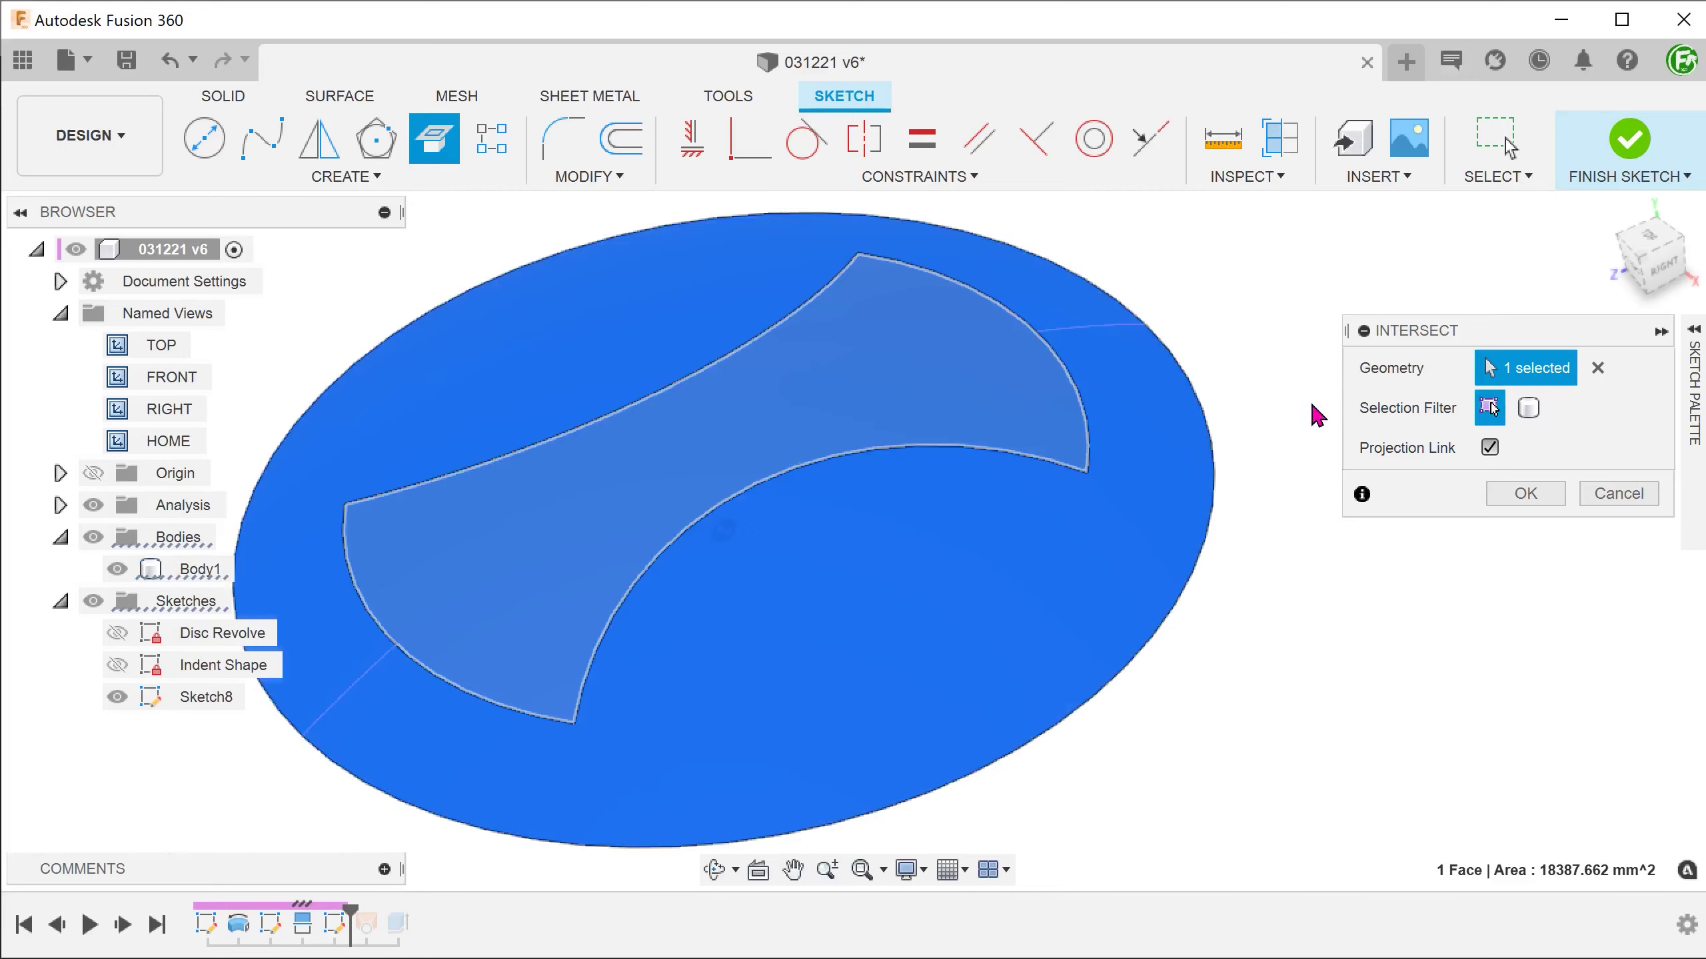
{"action": "left_click", "coordinate": [1523, 494]}
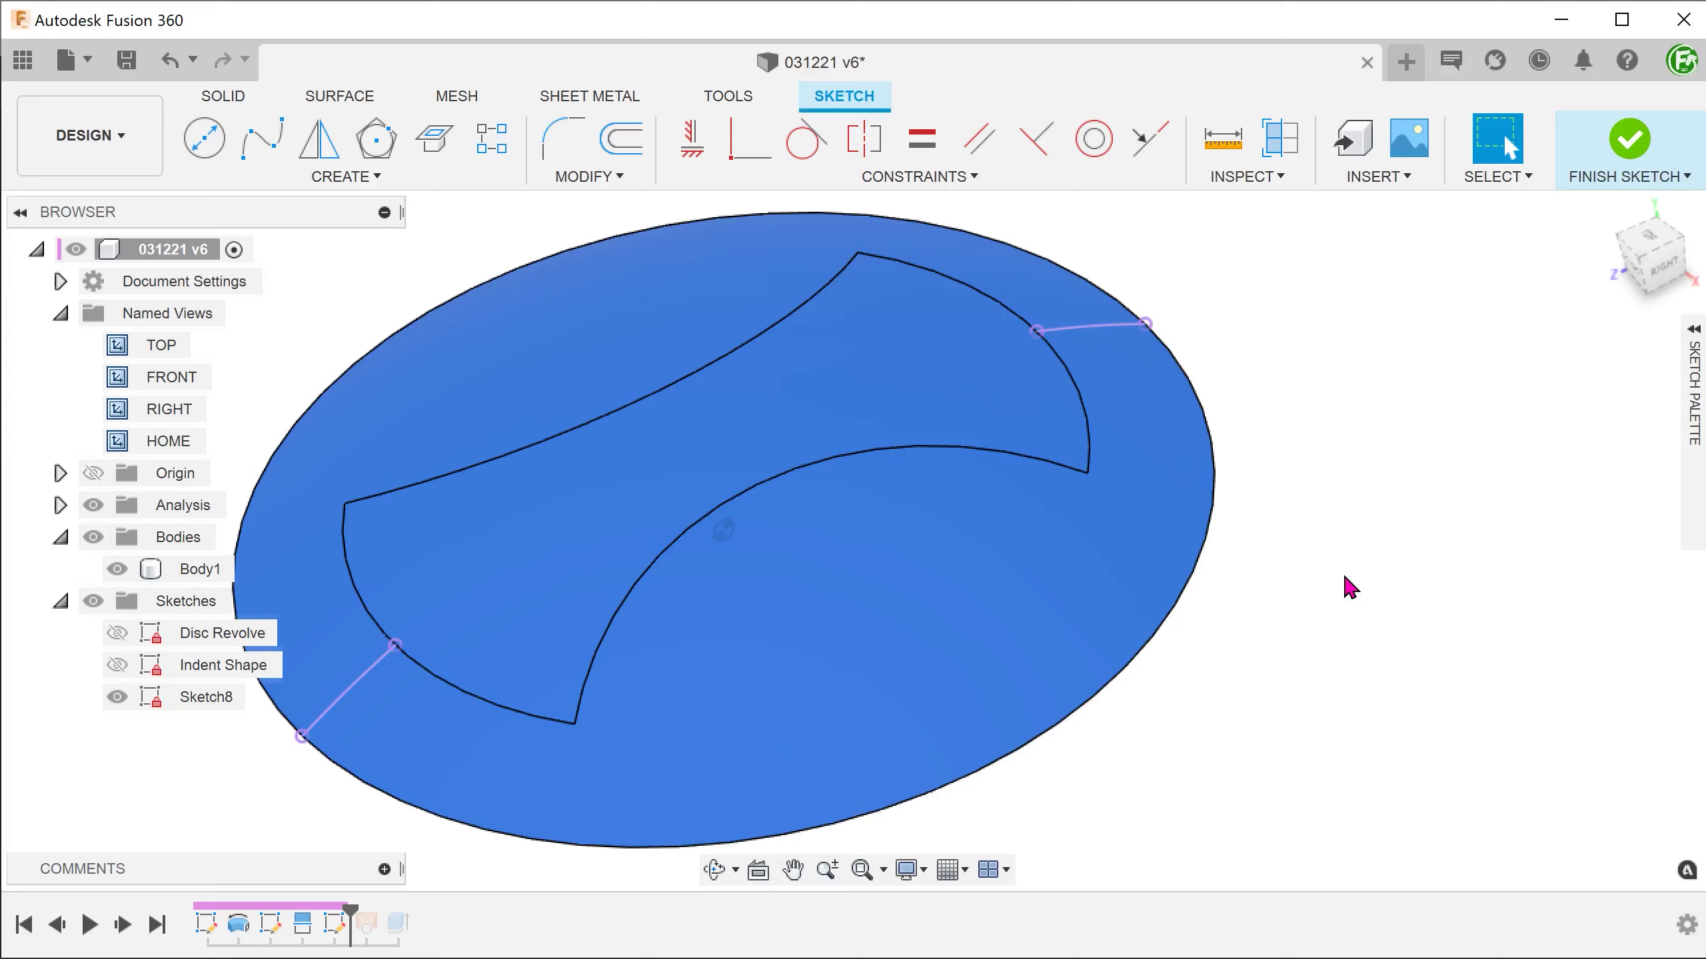
Look straight at Sketch8's plane and hide Body1
{"action": "left_click", "coordinate": [1692, 332]}
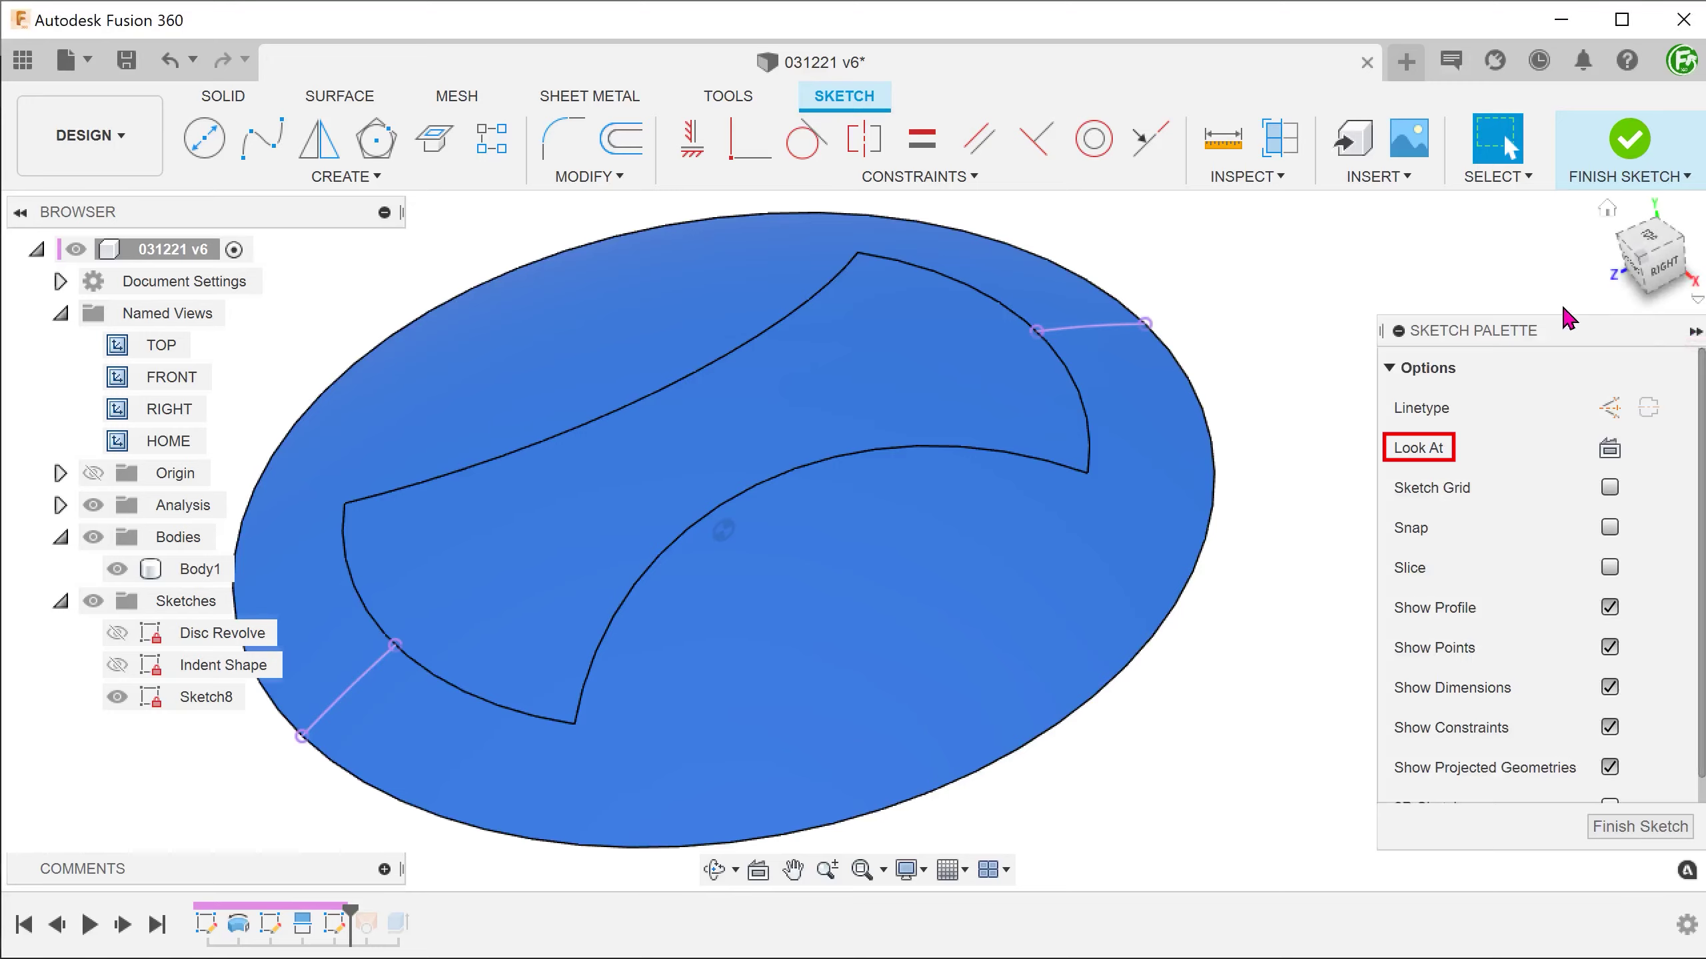
{"action": "left_click", "coordinate": [1609, 464]}
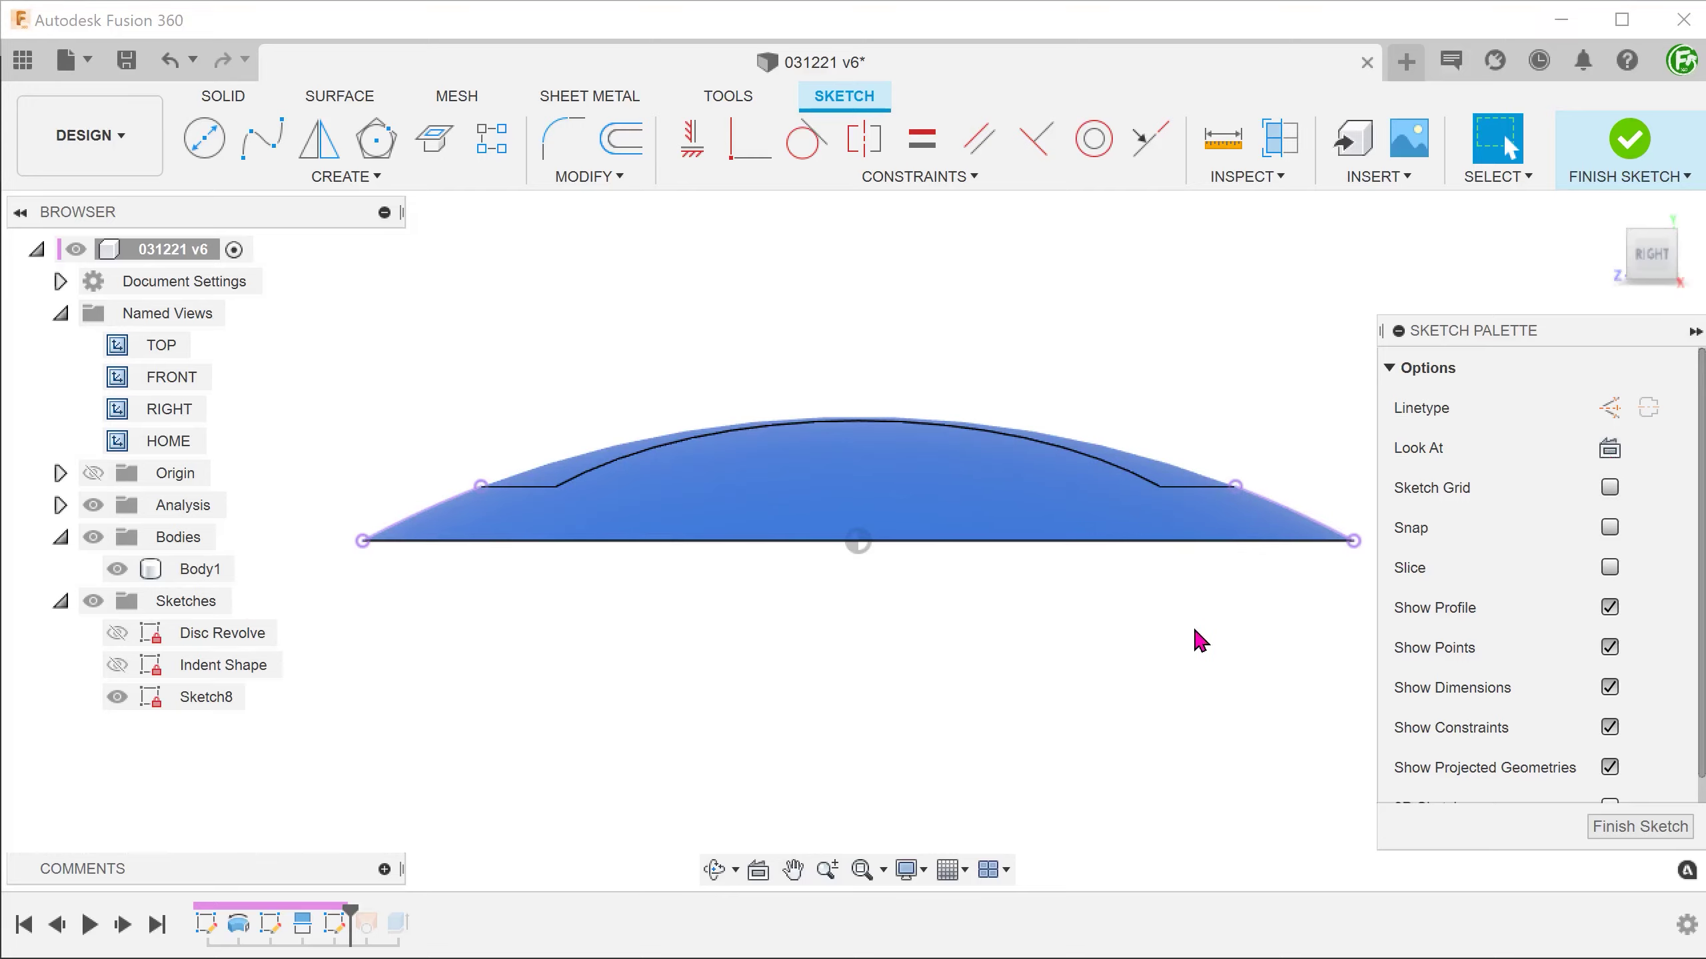
{"action": "left_click", "coordinate": [116, 569]}
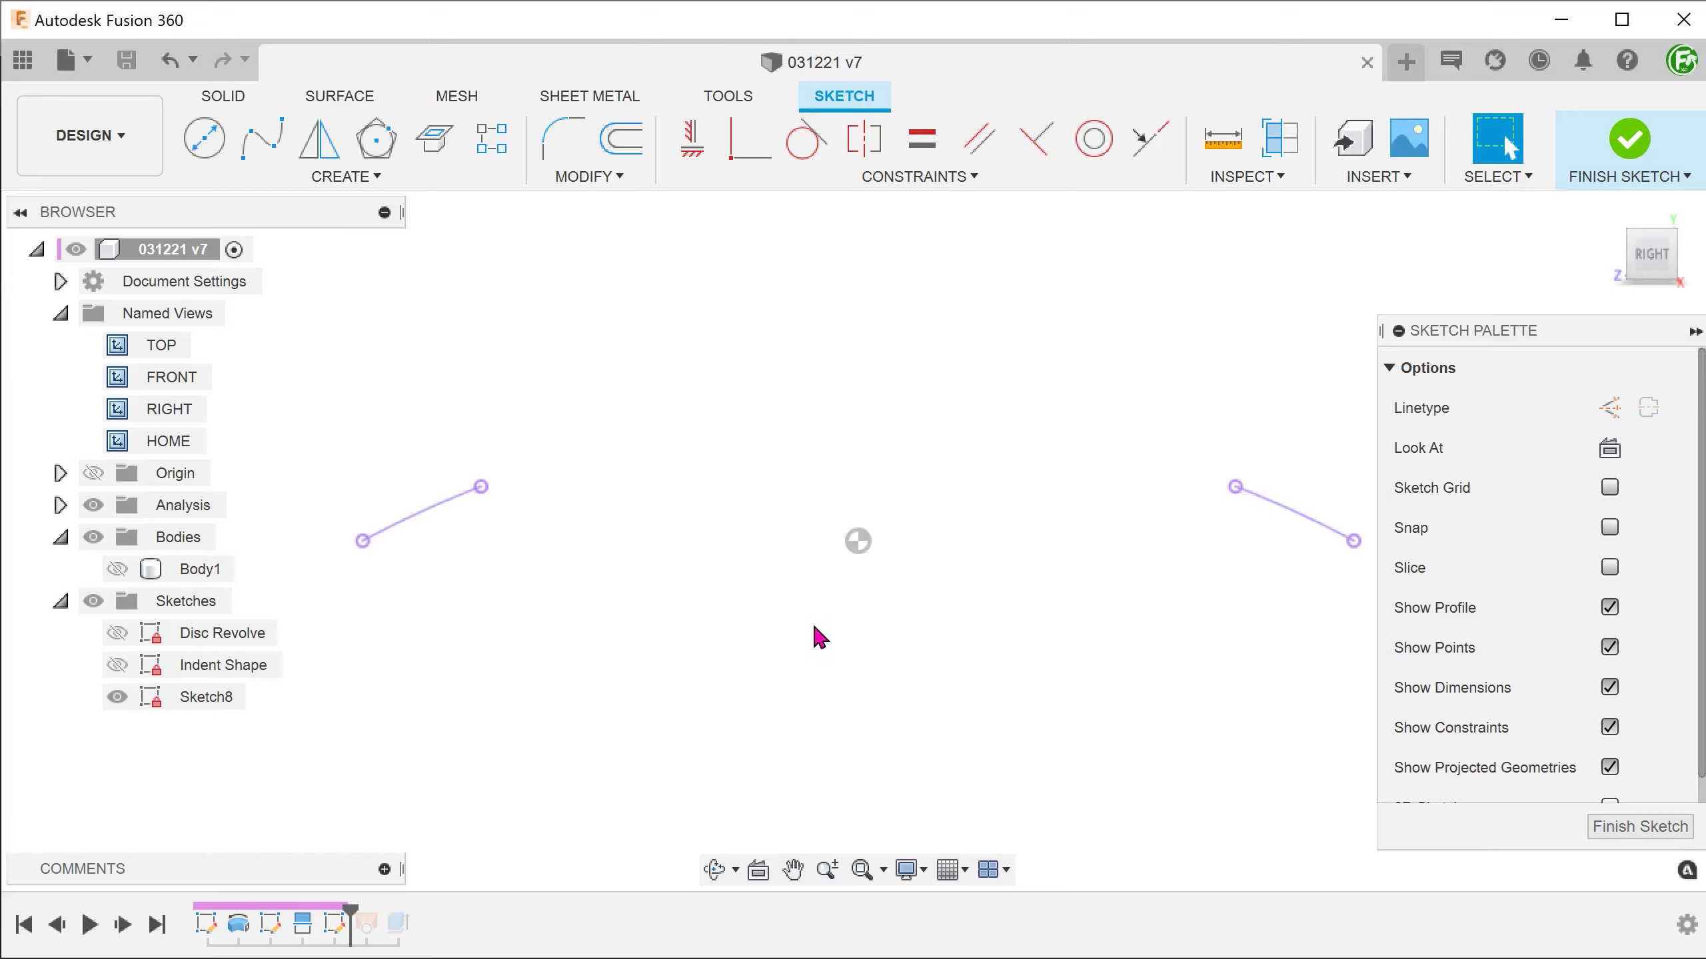
Draw a six-point control point spline arching from the left line's inner end to the right line's
{"action": "left_click", "coordinate": [341, 176]}
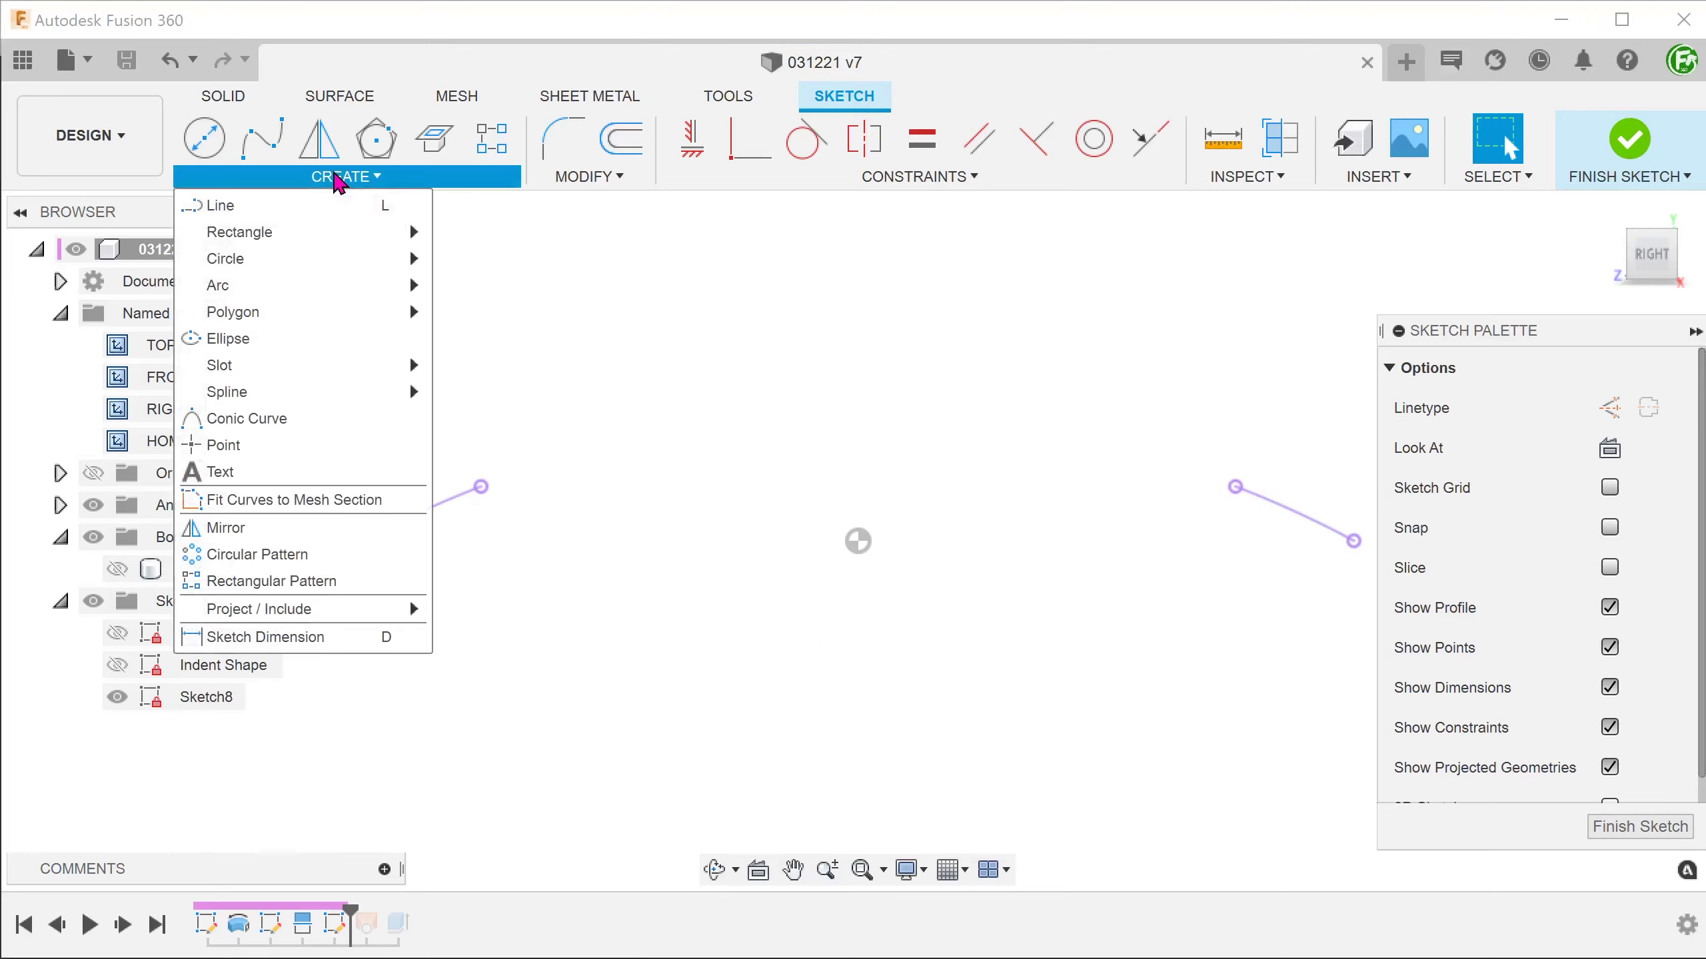
{"action": "mouse_move", "coordinate": [375, 393]}
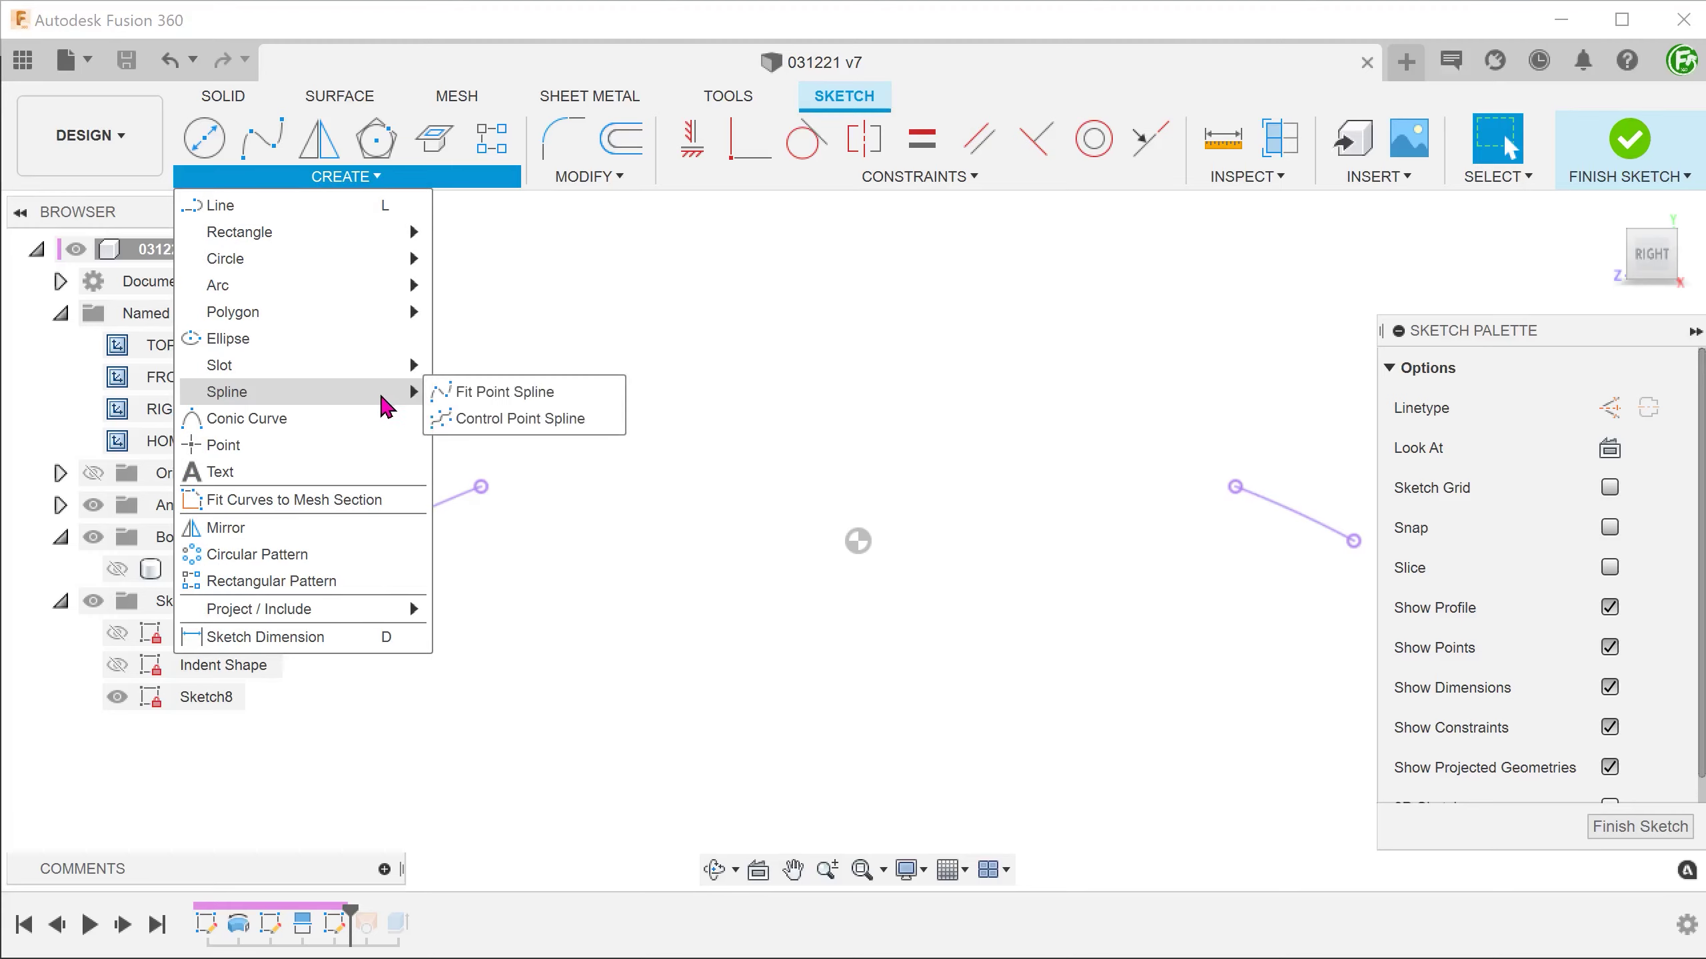
{"action": "left_click", "coordinate": [595, 426]}
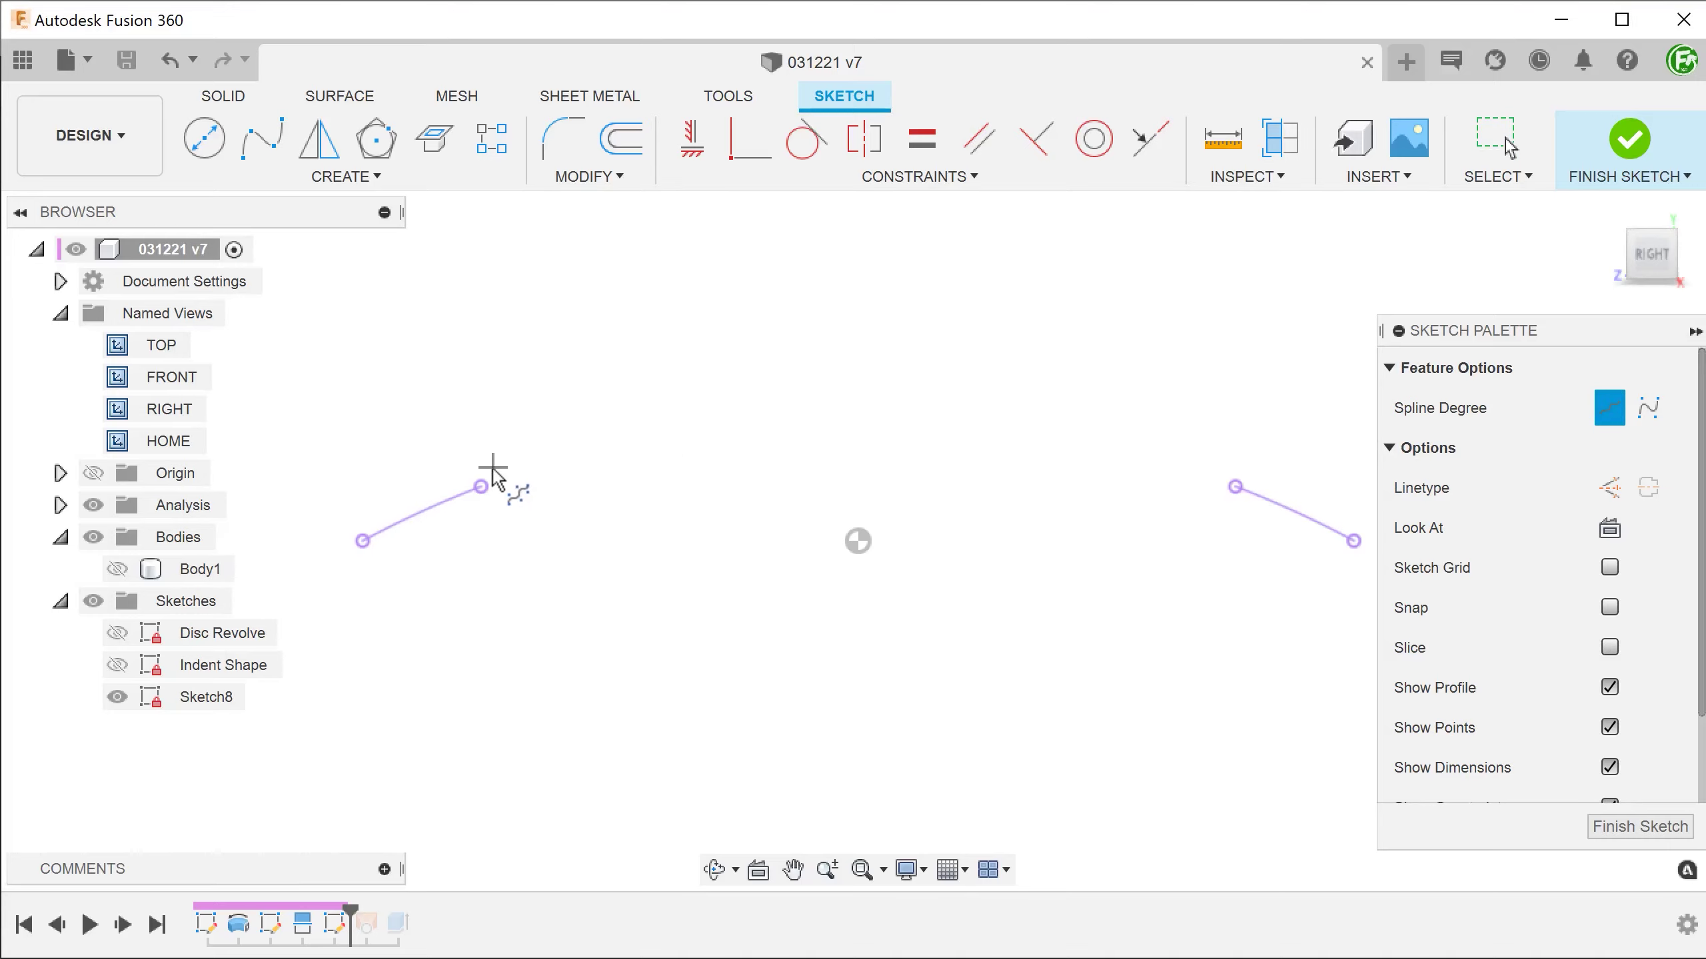
{"action": "left_click", "coordinate": [481, 486]}
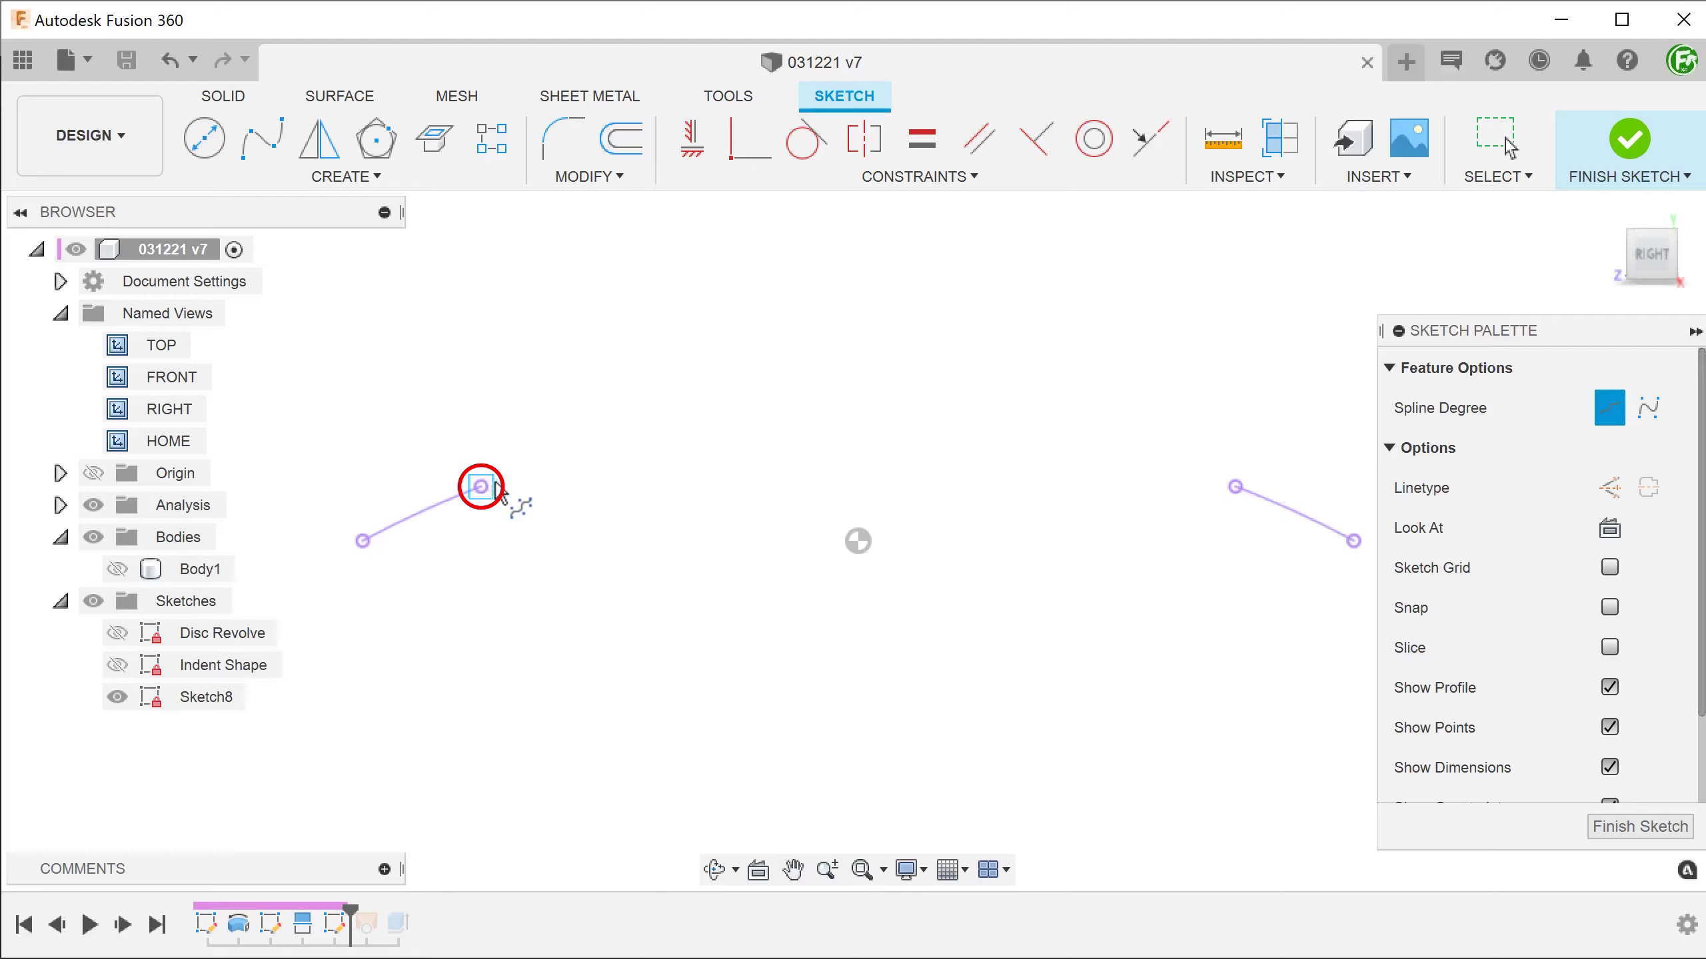
{"action": "left_click", "coordinate": [557, 451]}
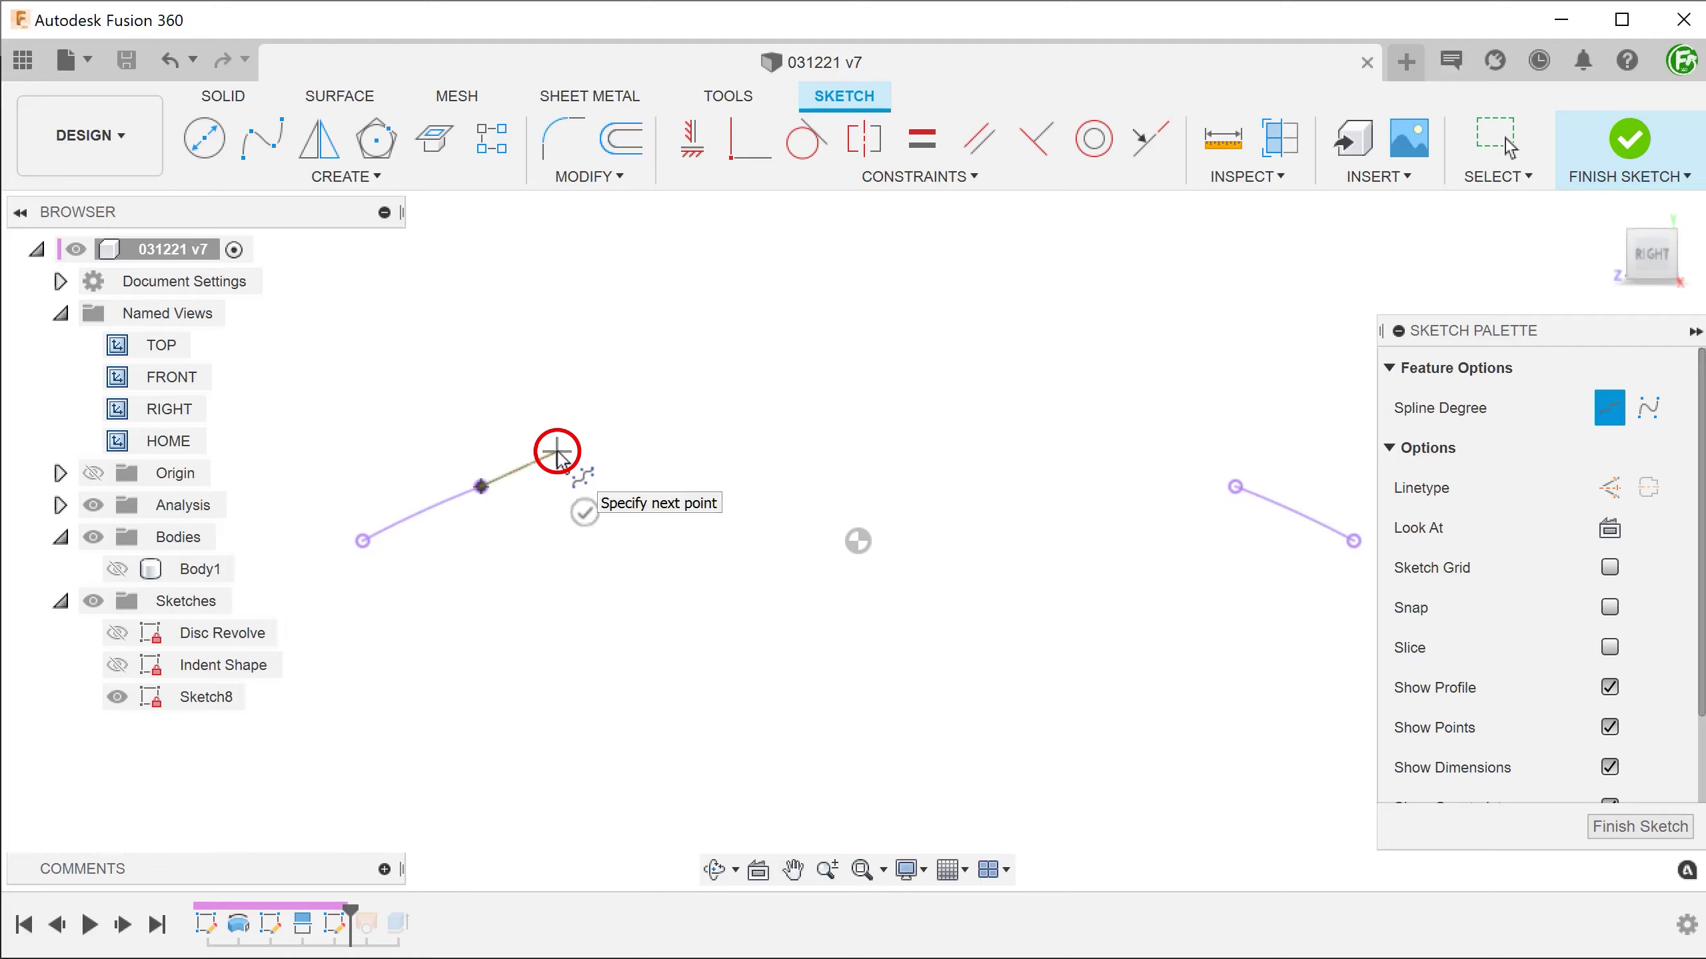
{"action": "left_click", "coordinate": [637, 428]}
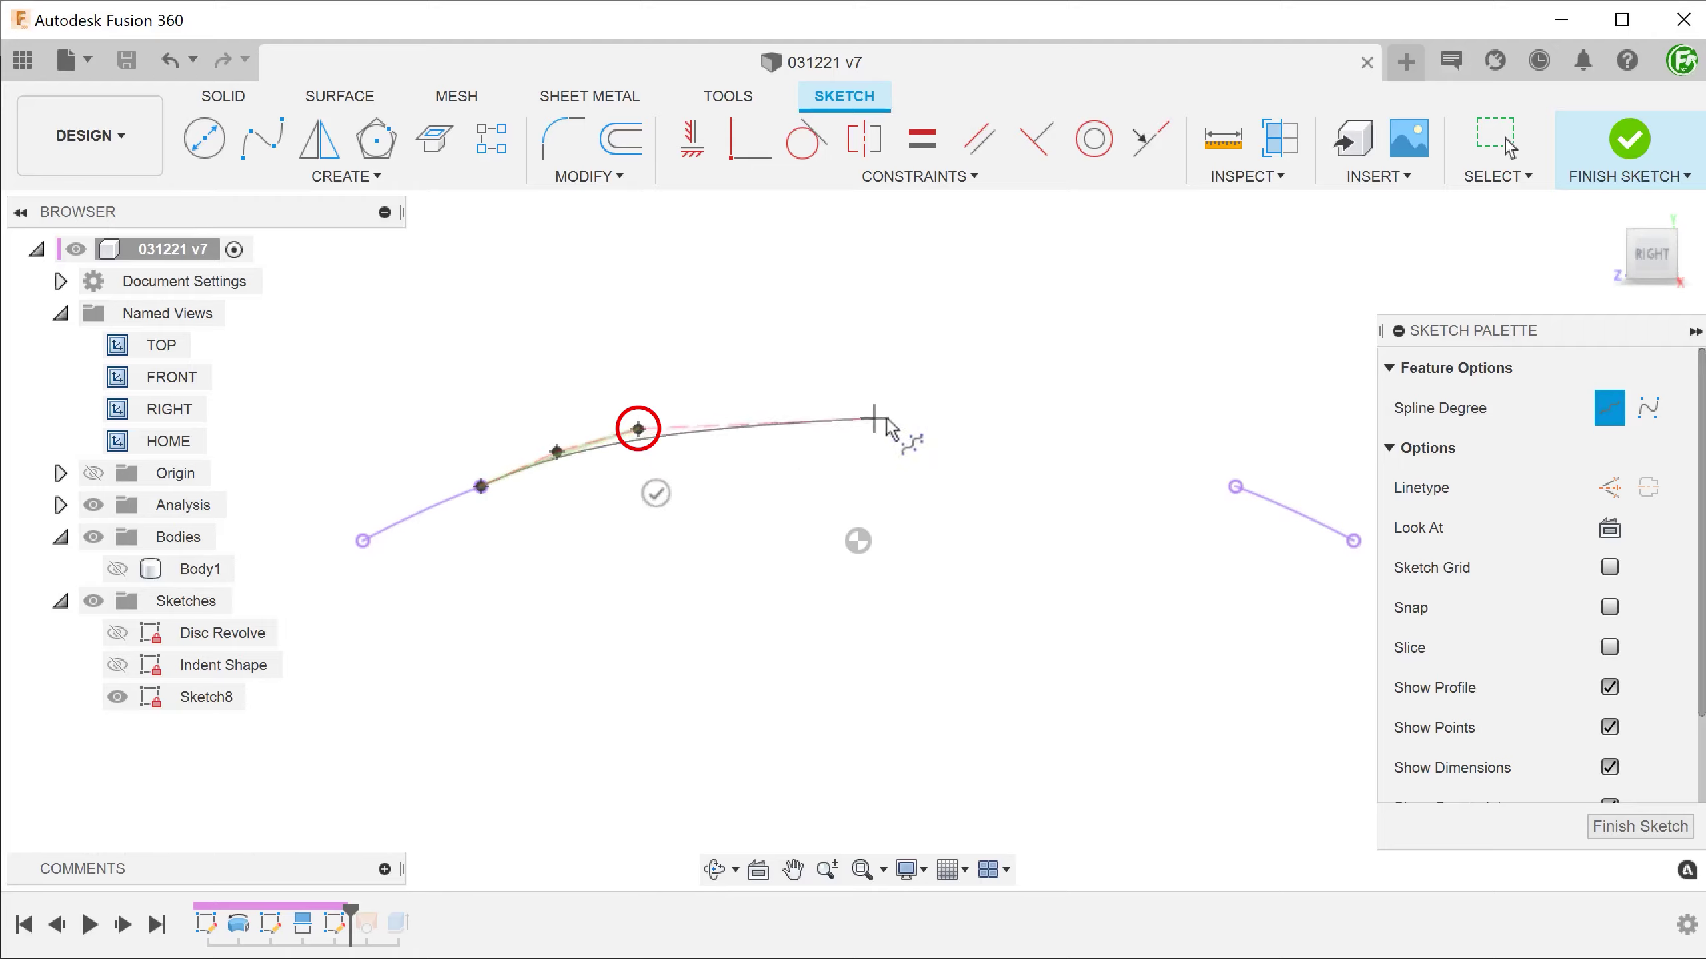
{"action": "left_click", "coordinate": [1108, 433]}
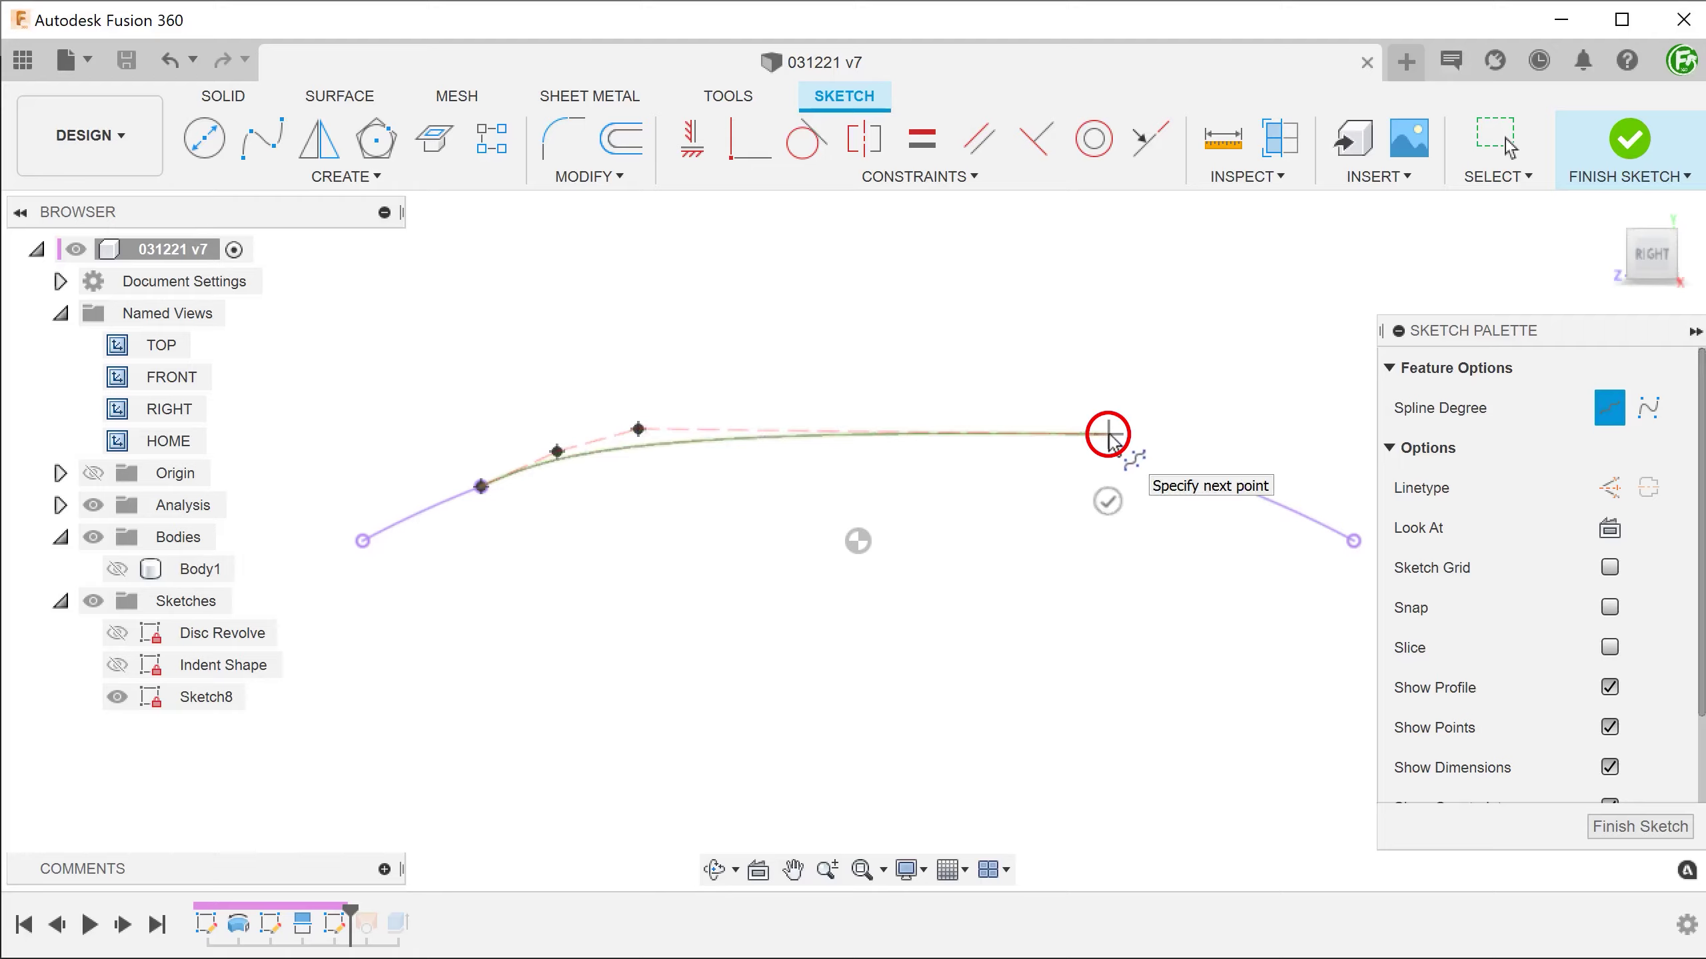
{"action": "left_click", "coordinate": [1168, 453]}
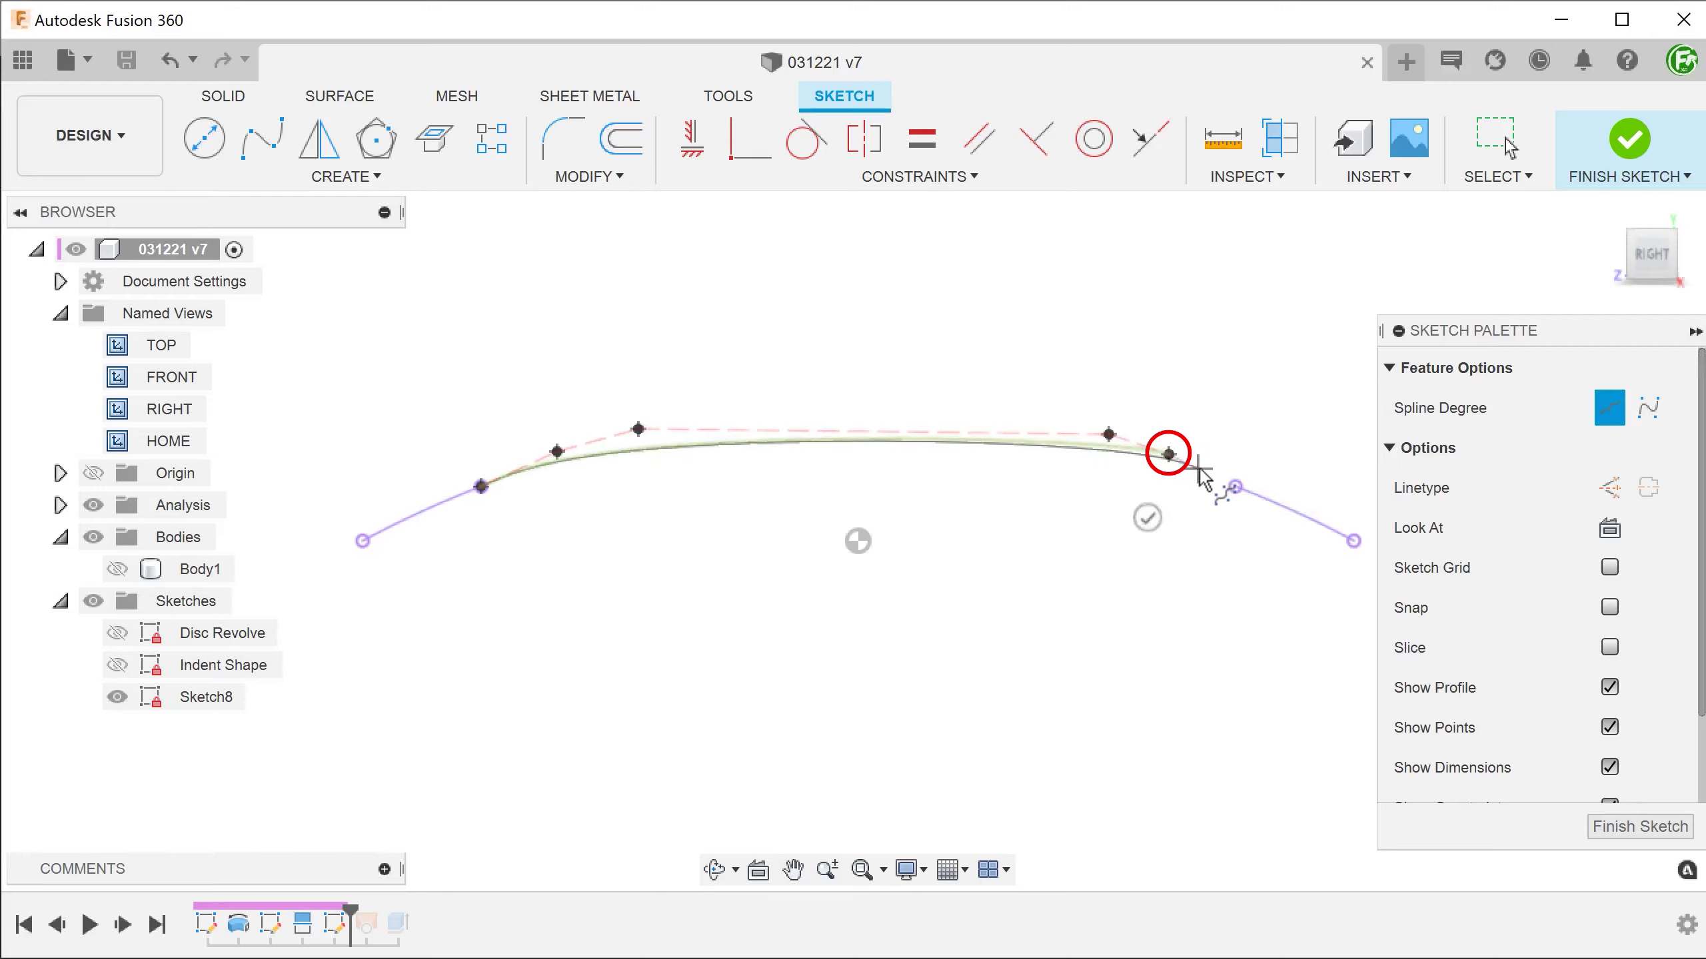
{"action": "left_click", "coordinate": [1235, 486]}
{"action": "left_click", "coordinate": [1235, 487]}
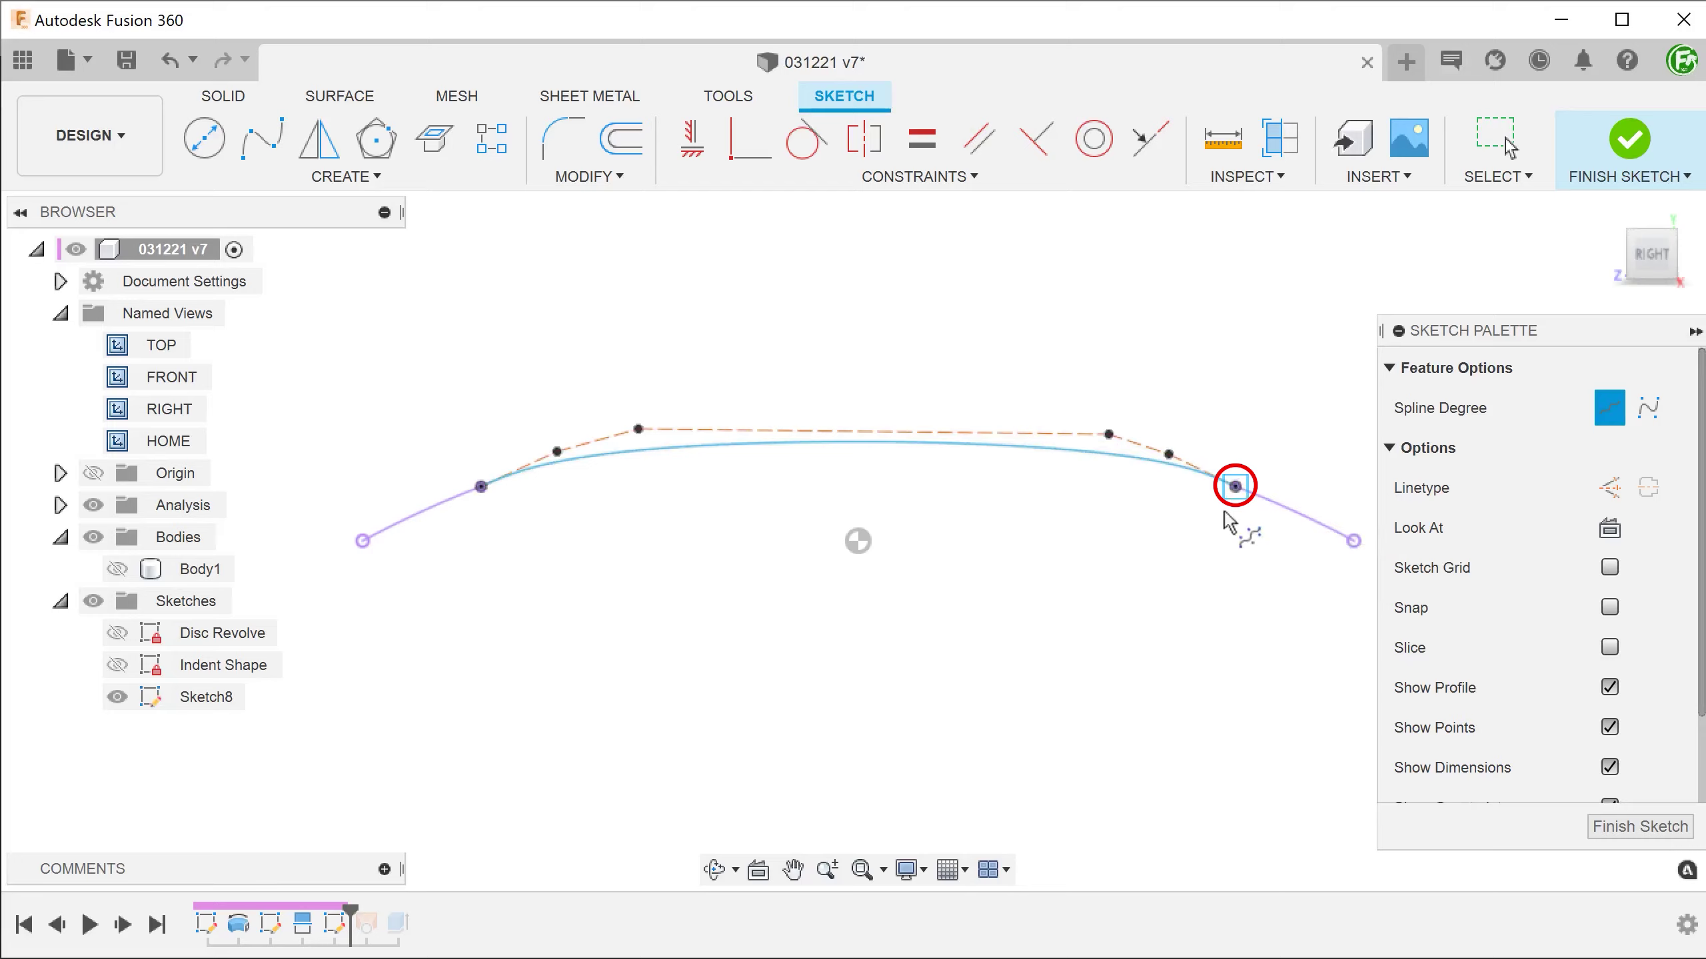
{"action": "key", "text": "Escape"}
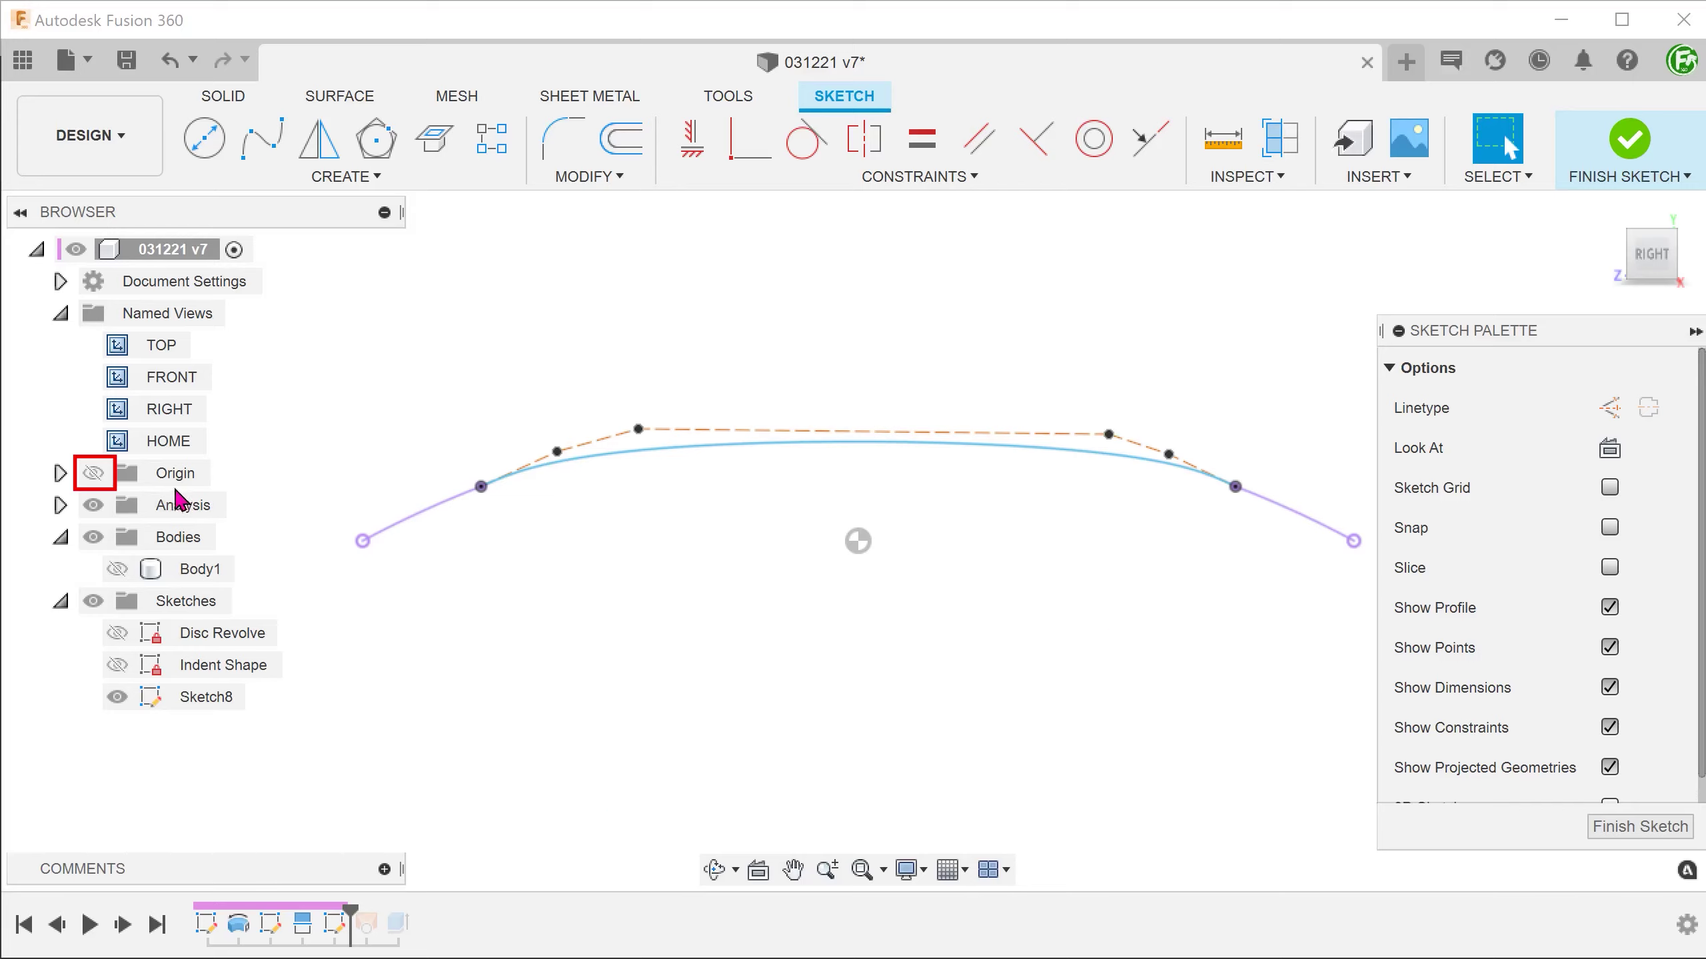
Make the lower and upper control-point pairs symmetric about the vertical axis, then reshape the spline
{"action": "left_click", "coordinate": [97, 476]}
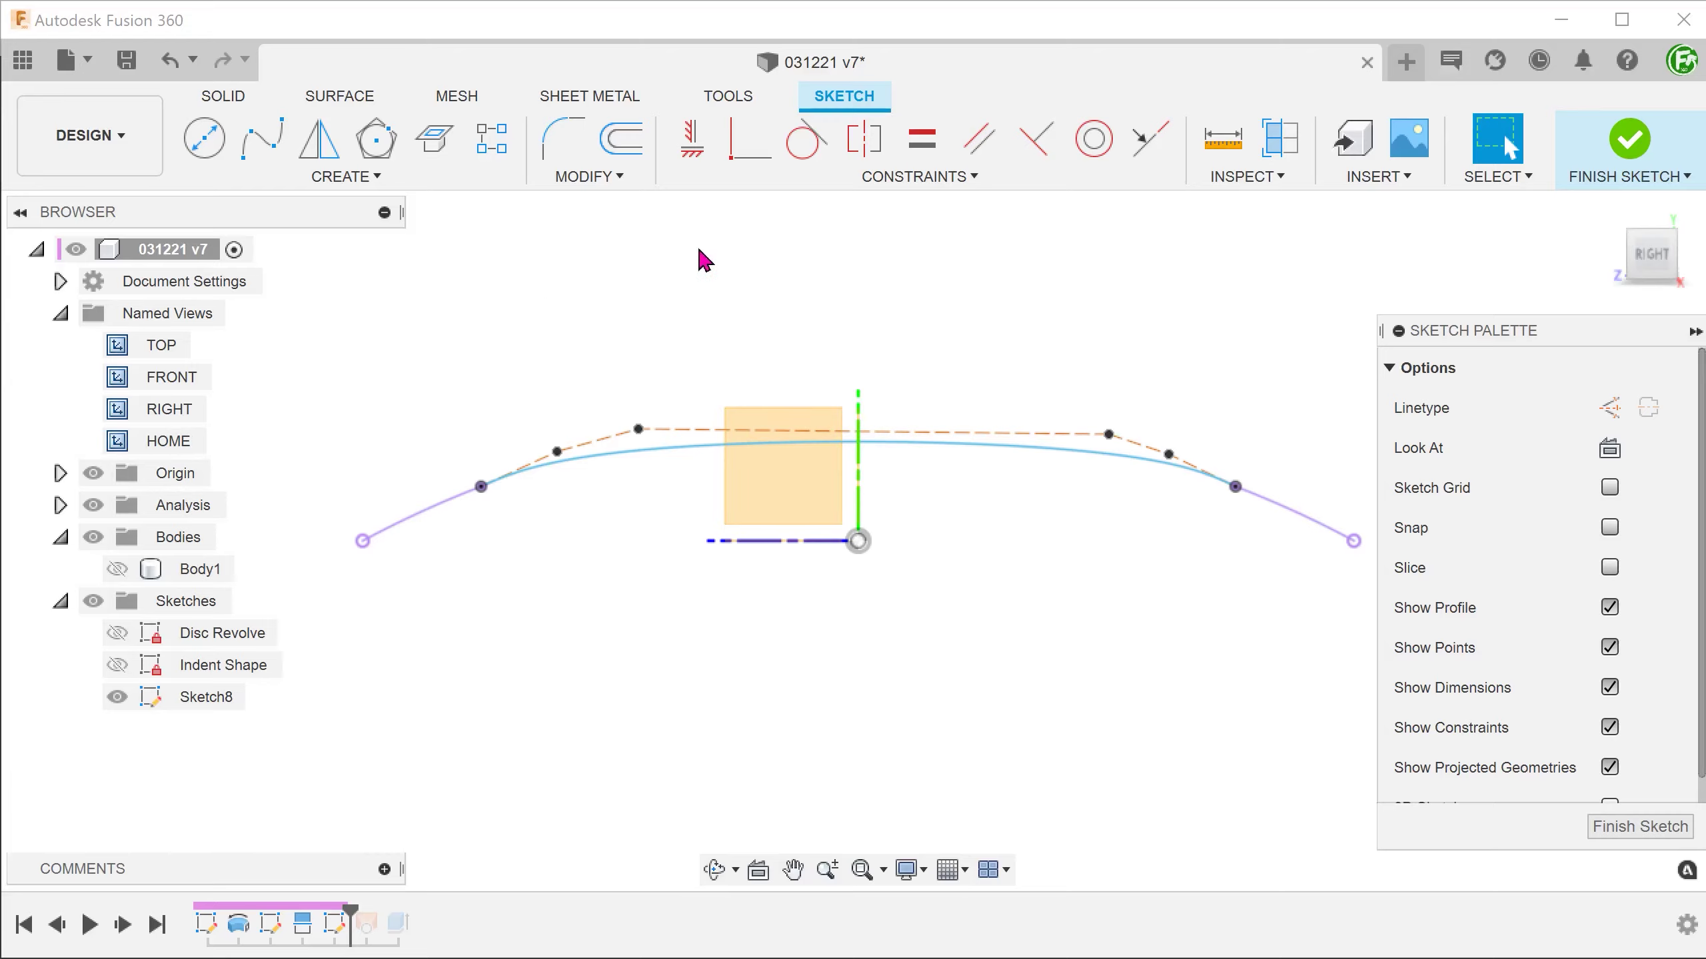
{"action": "left_click", "coordinate": [865, 142]}
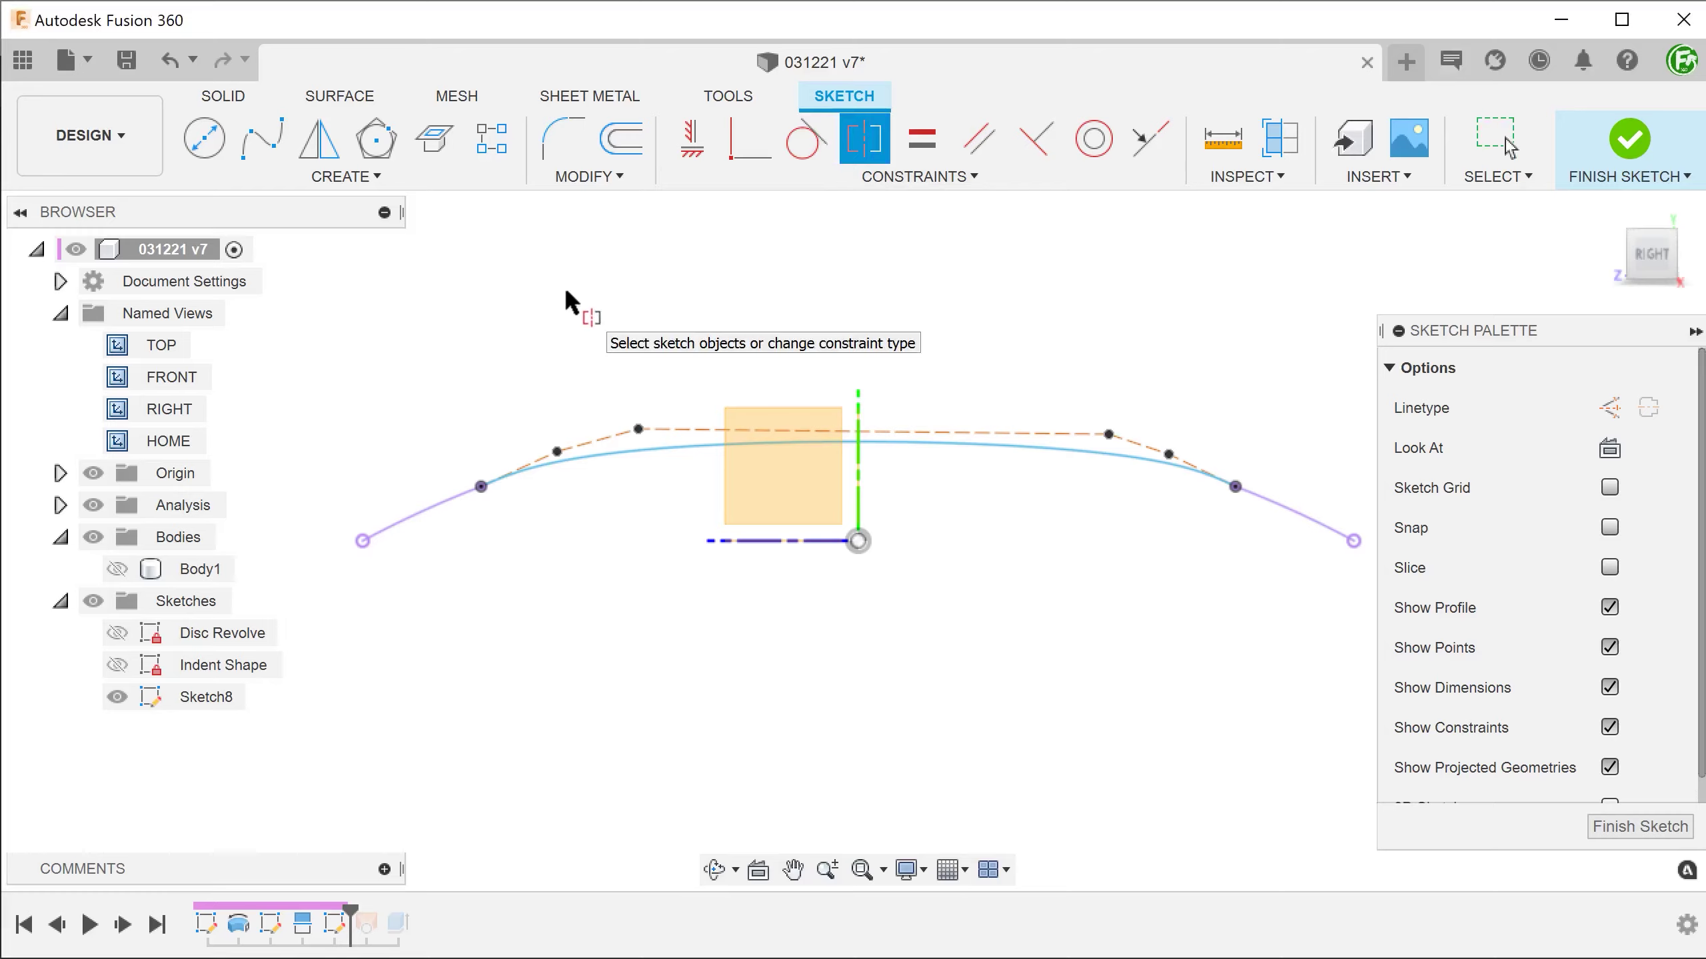
{"action": "left_click", "coordinate": [557, 451]}
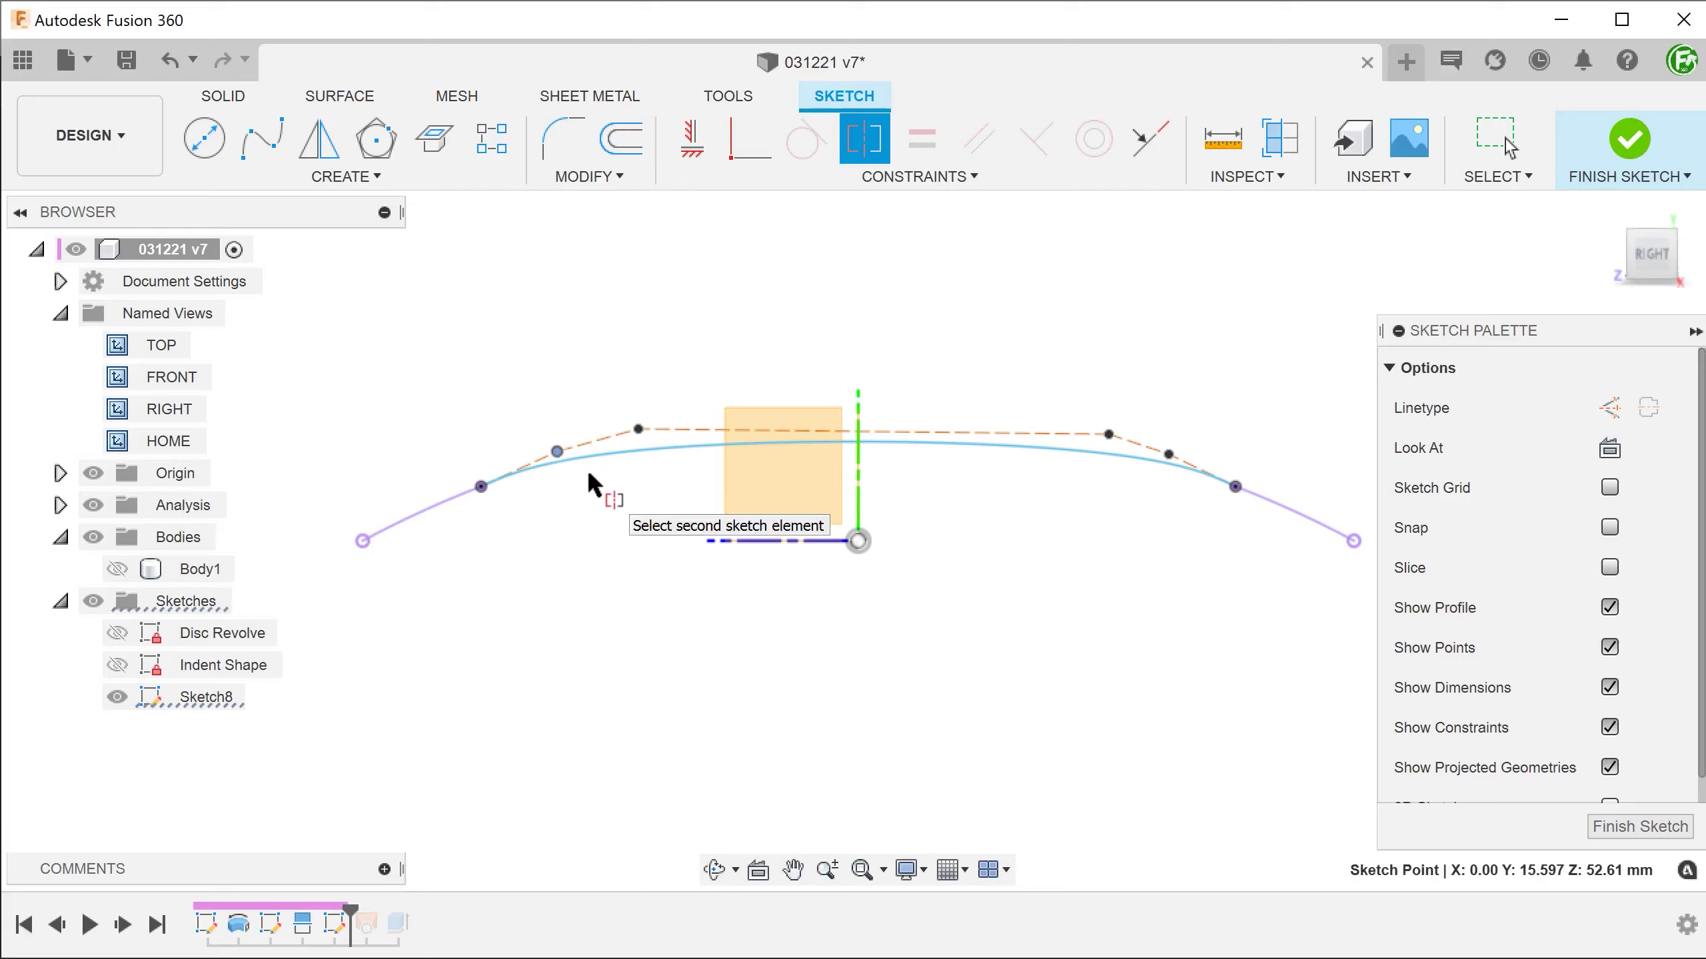
{"action": "left_click", "coordinate": [1166, 454]}
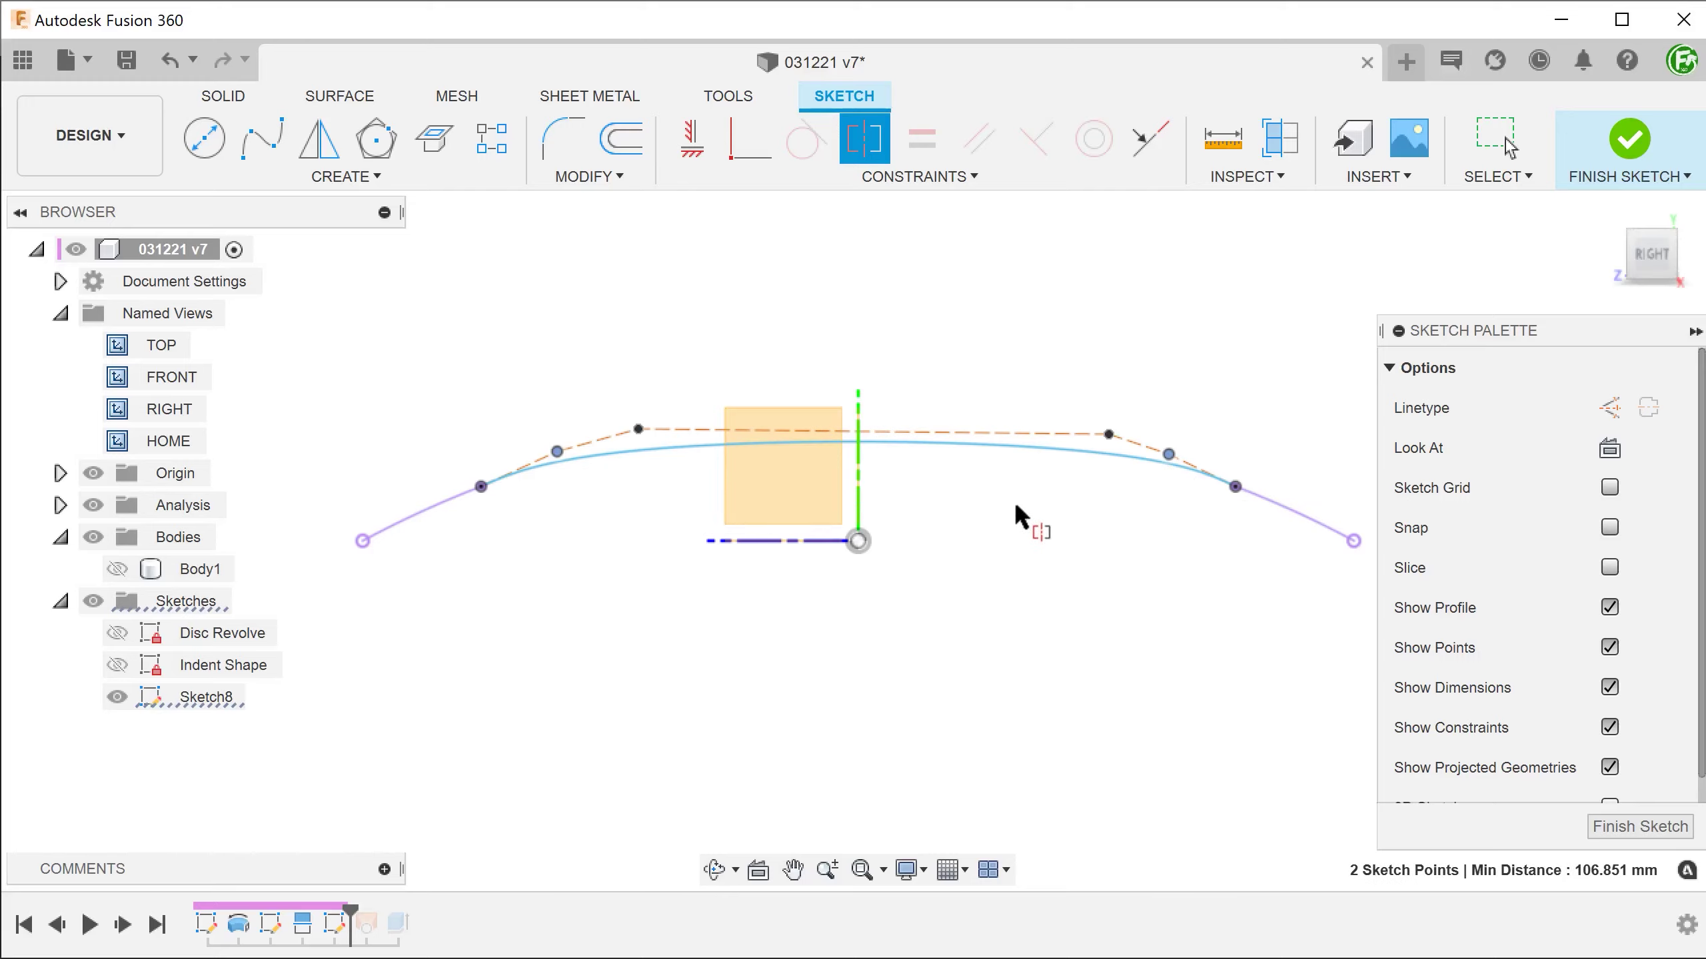
{"action": "left_click", "coordinate": [857, 483]}
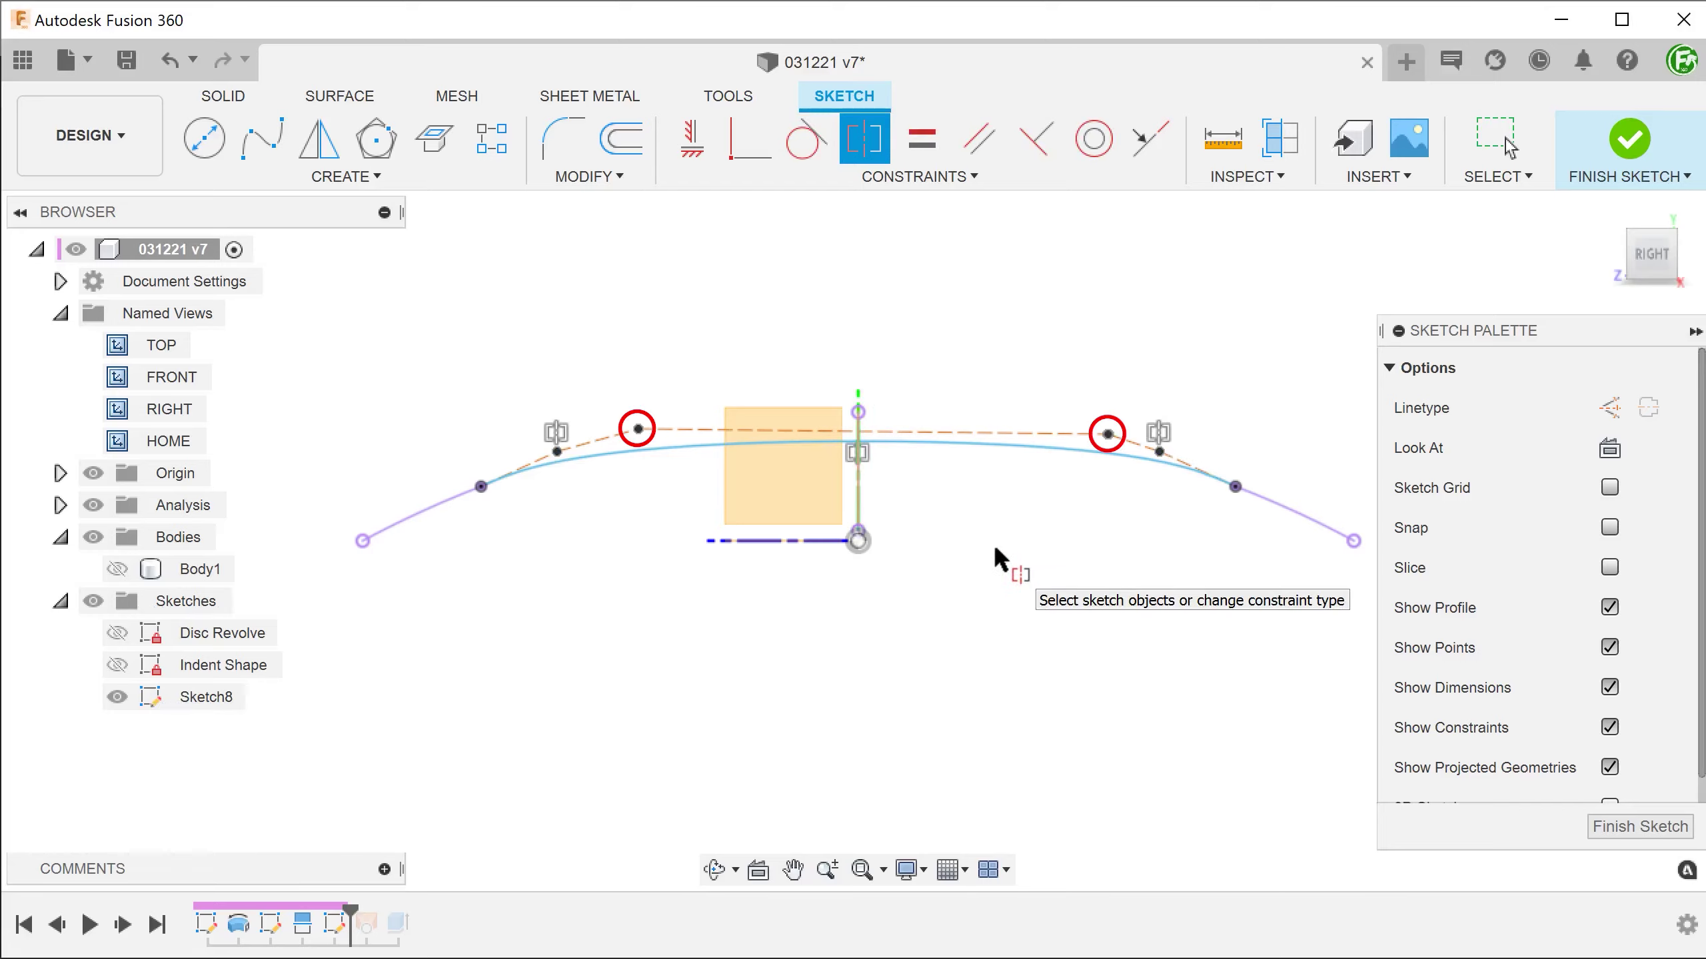
{"action": "left_click", "coordinate": [638, 429]}
{"action": "left_click", "coordinate": [1107, 434]}
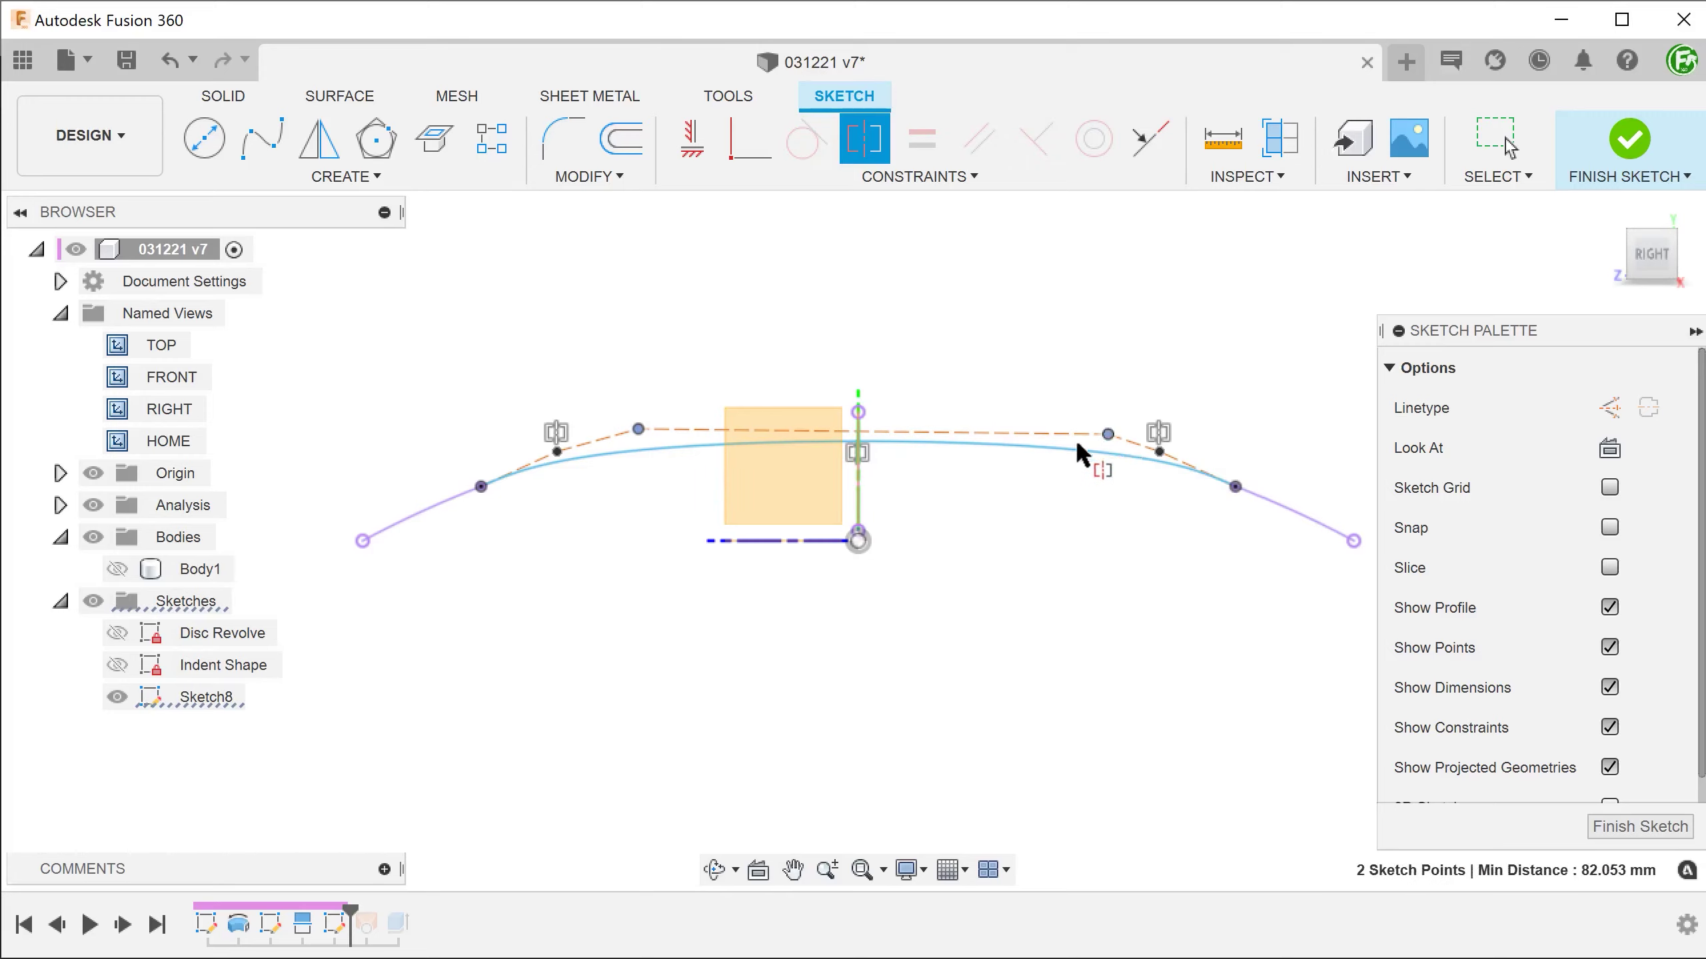
{"action": "left_click", "coordinate": [859, 484]}
{"action": "key", "text": "Escape"}
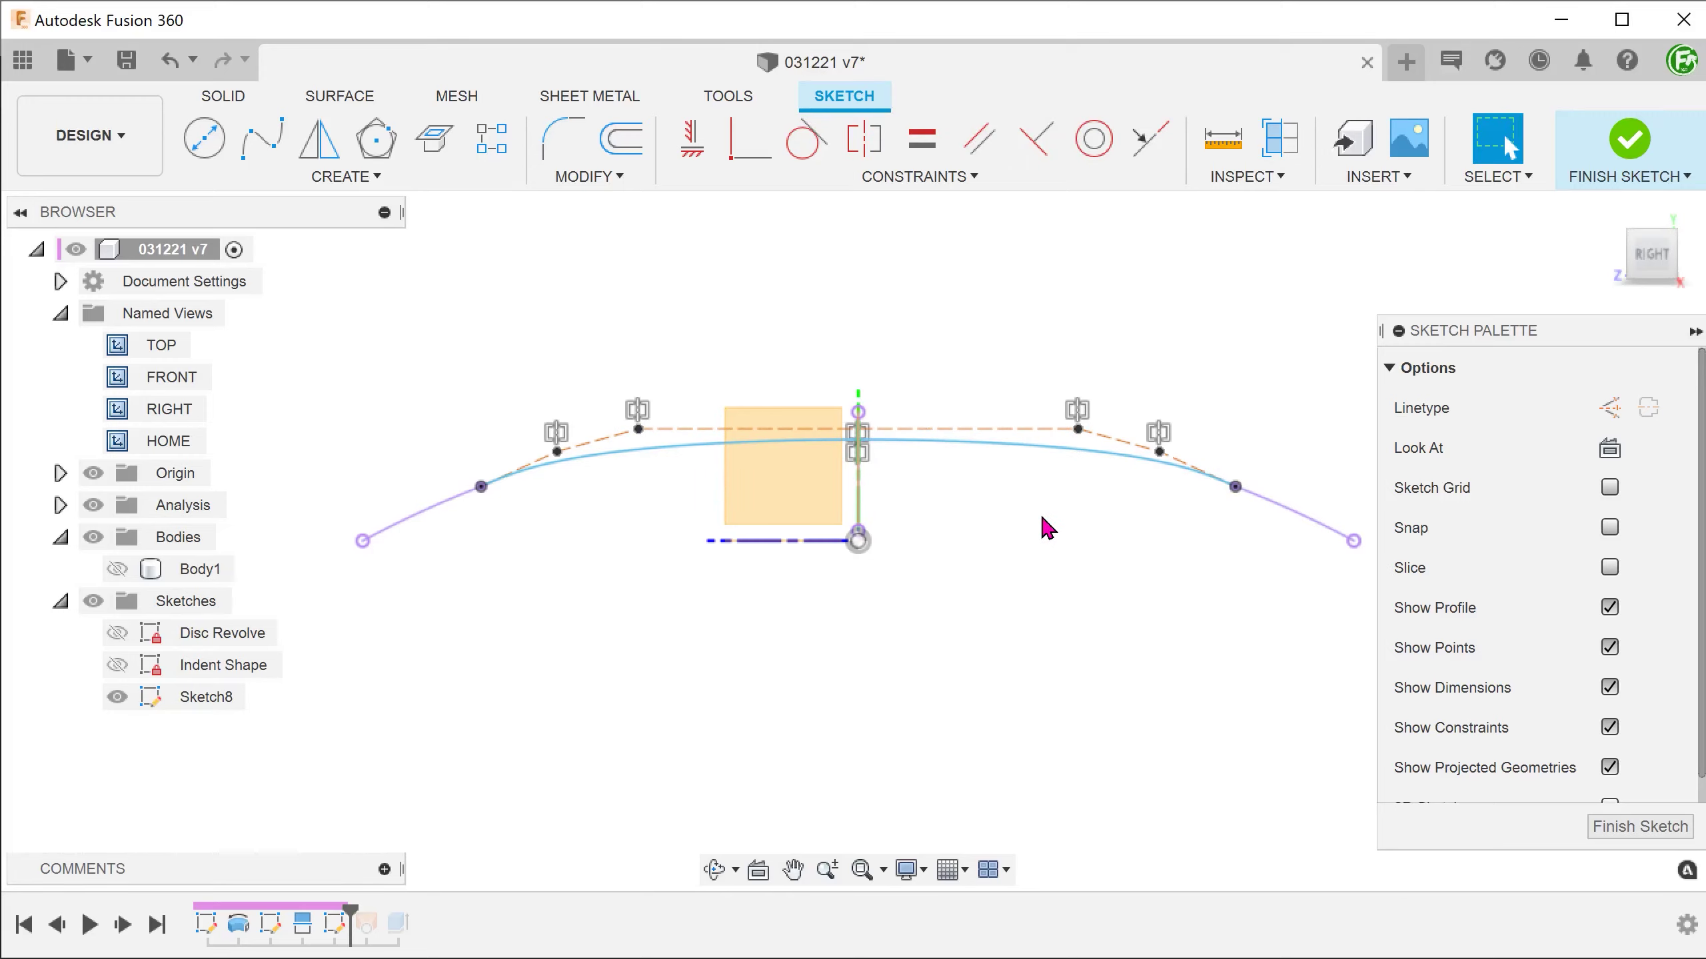
{"action": "left_click_drag", "start_coordinate": [1161, 453], "coordinate": [1059, 427]}
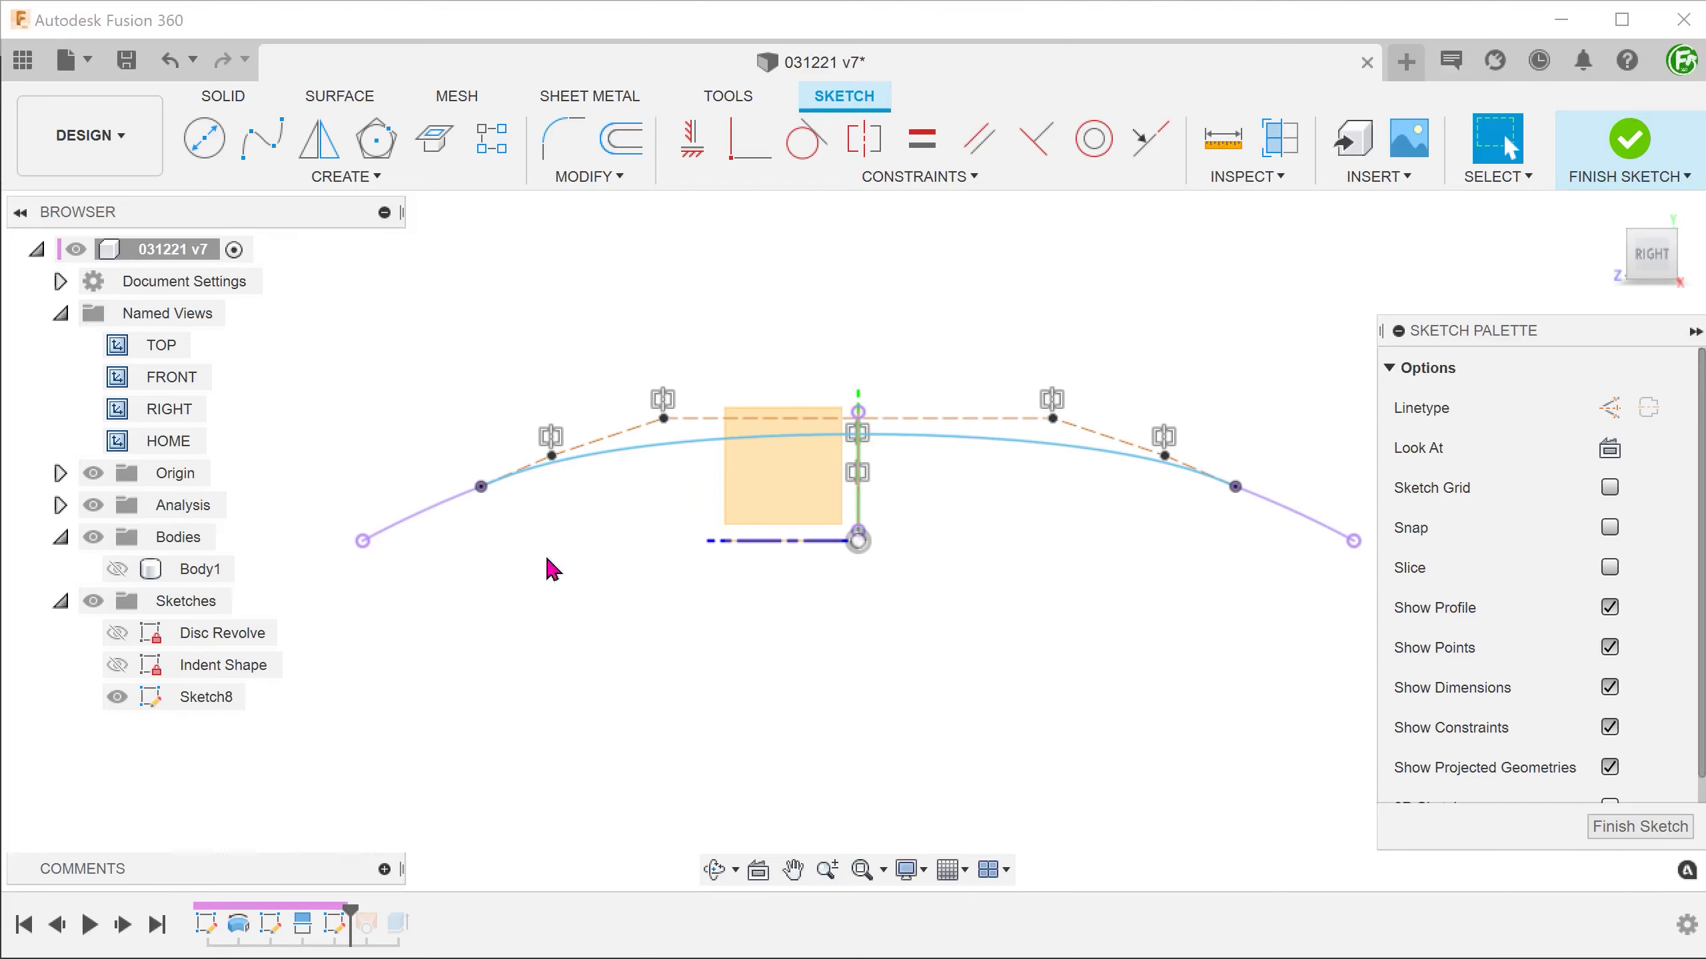
{"action": "left_click", "coordinate": [92, 473]}
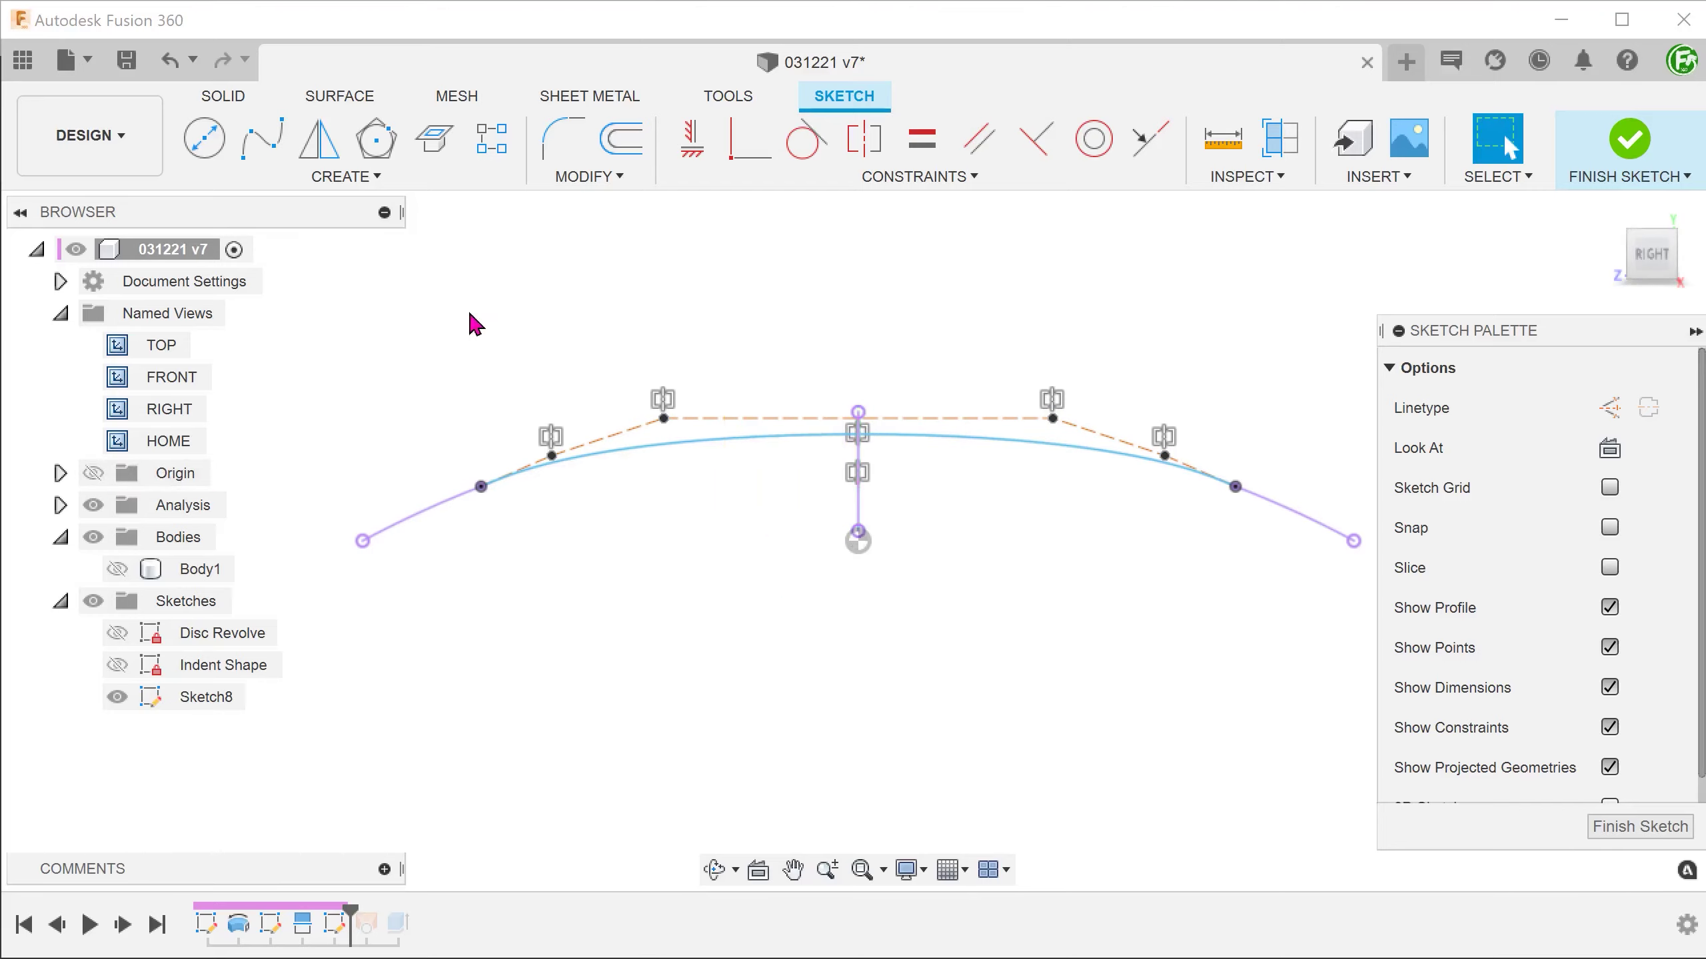
Apply a Curvature (G2) constraint between the spline and the line at its left end
{"action": "left_click", "coordinate": [852, 184]}
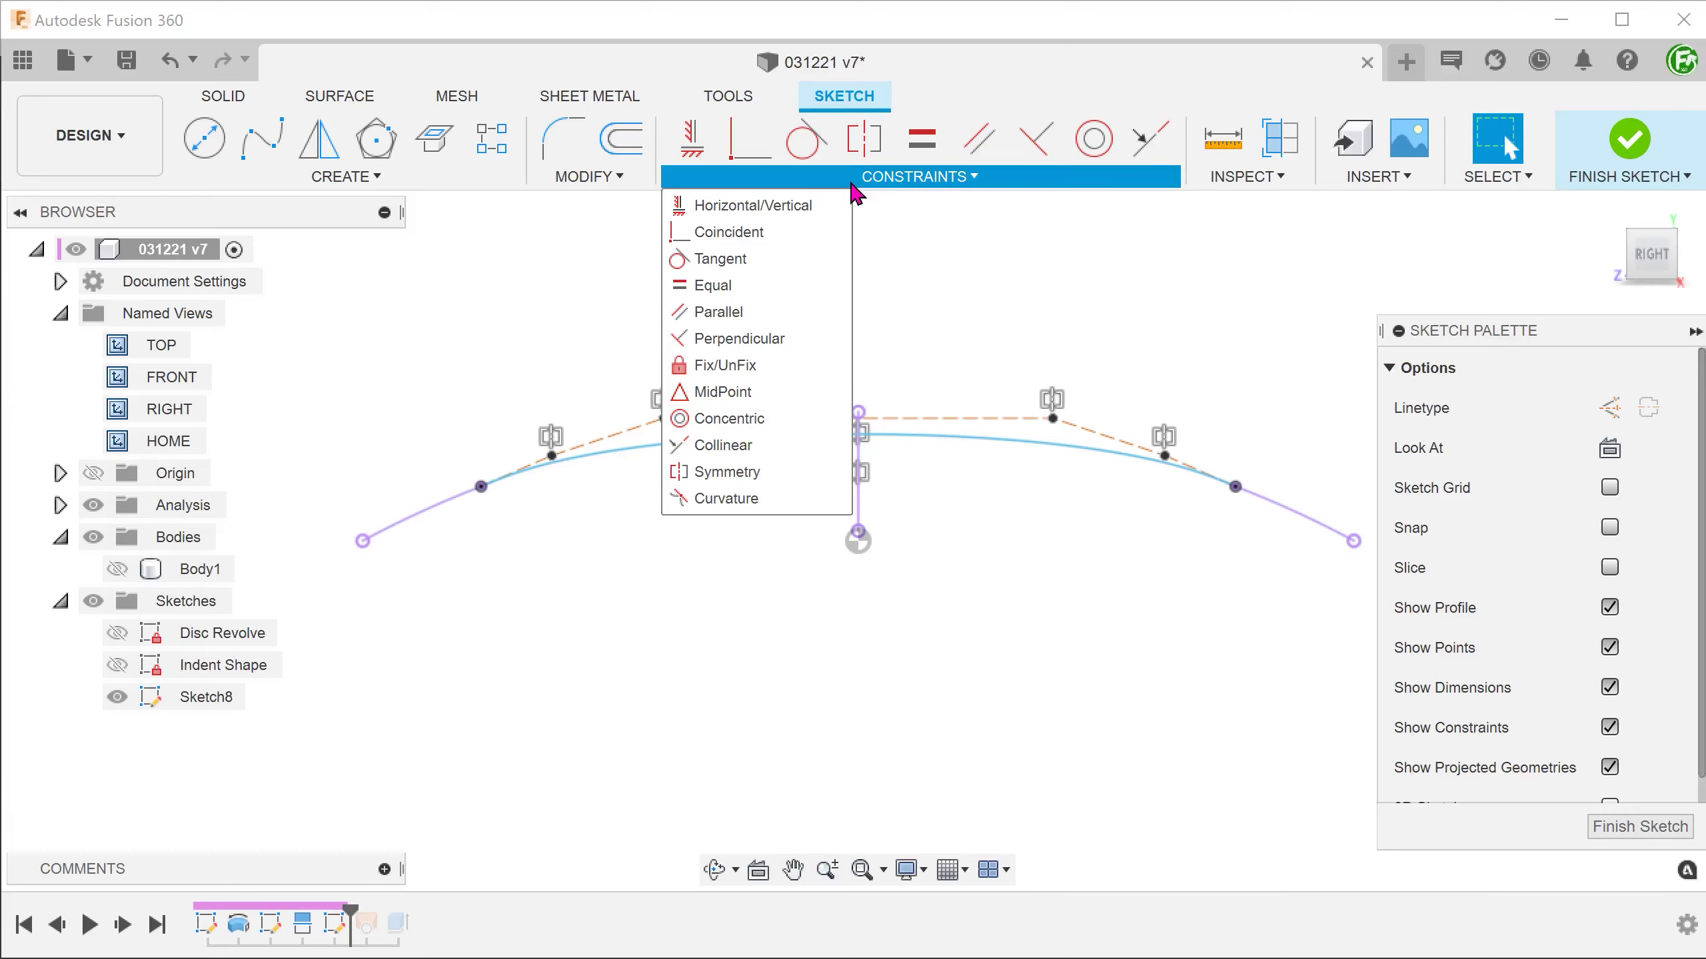
{"action": "left_click", "coordinate": [779, 501]}
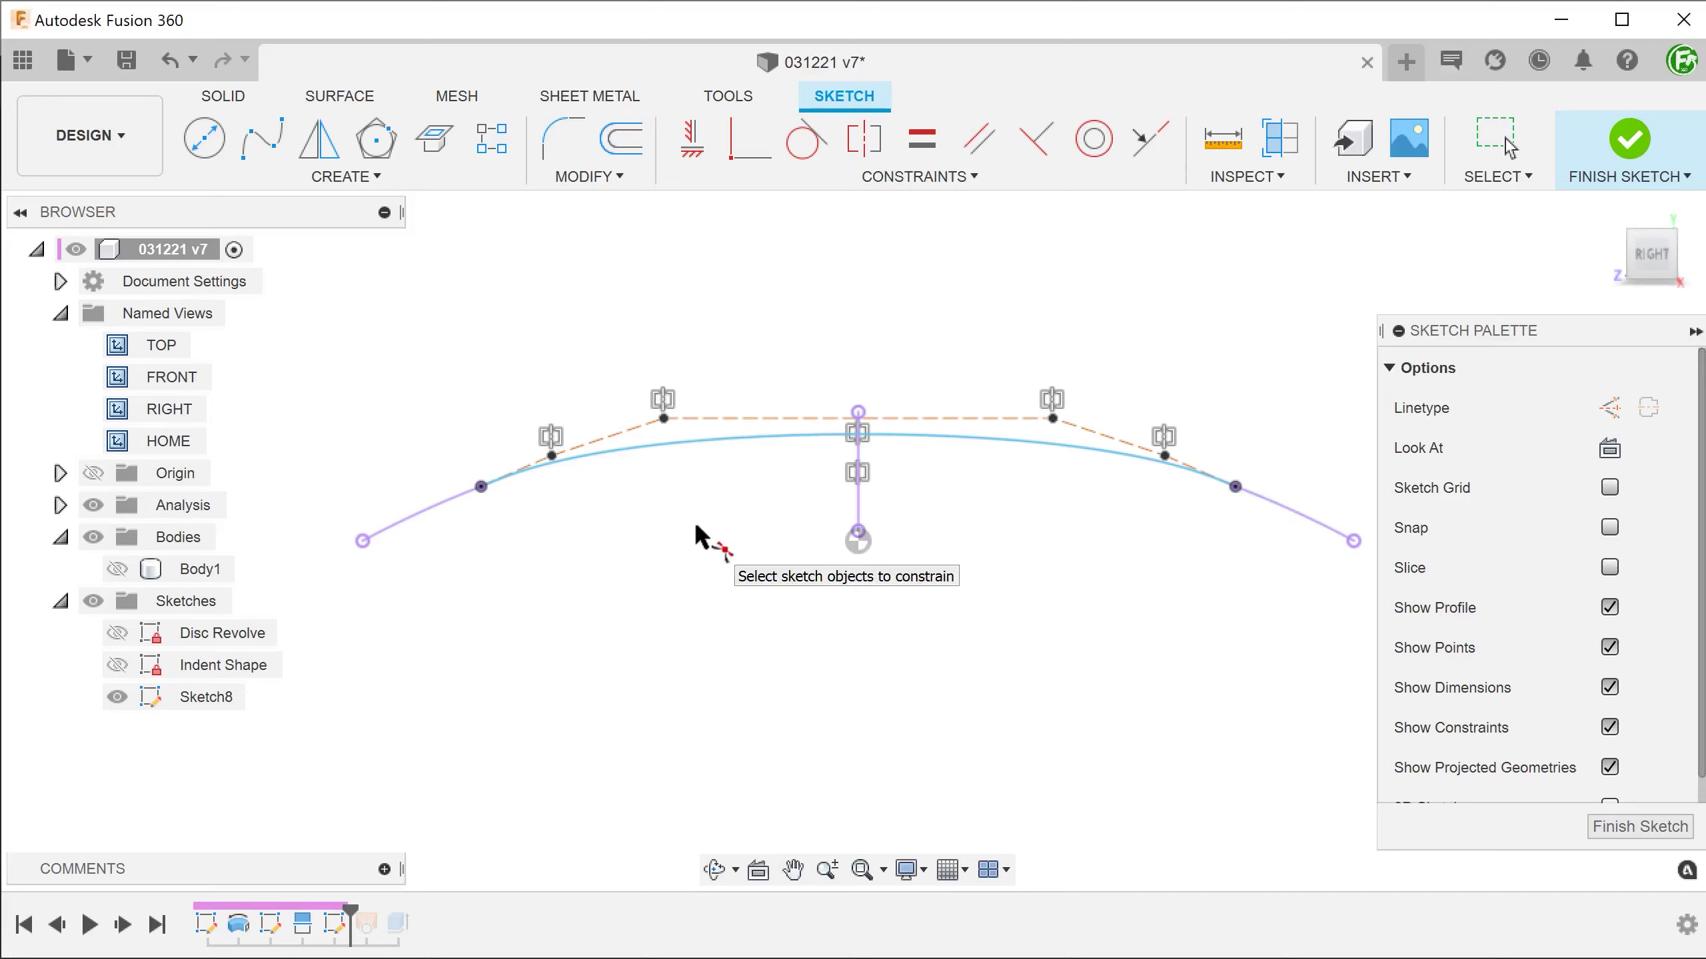
{"action": "left_click", "coordinate": [623, 453]}
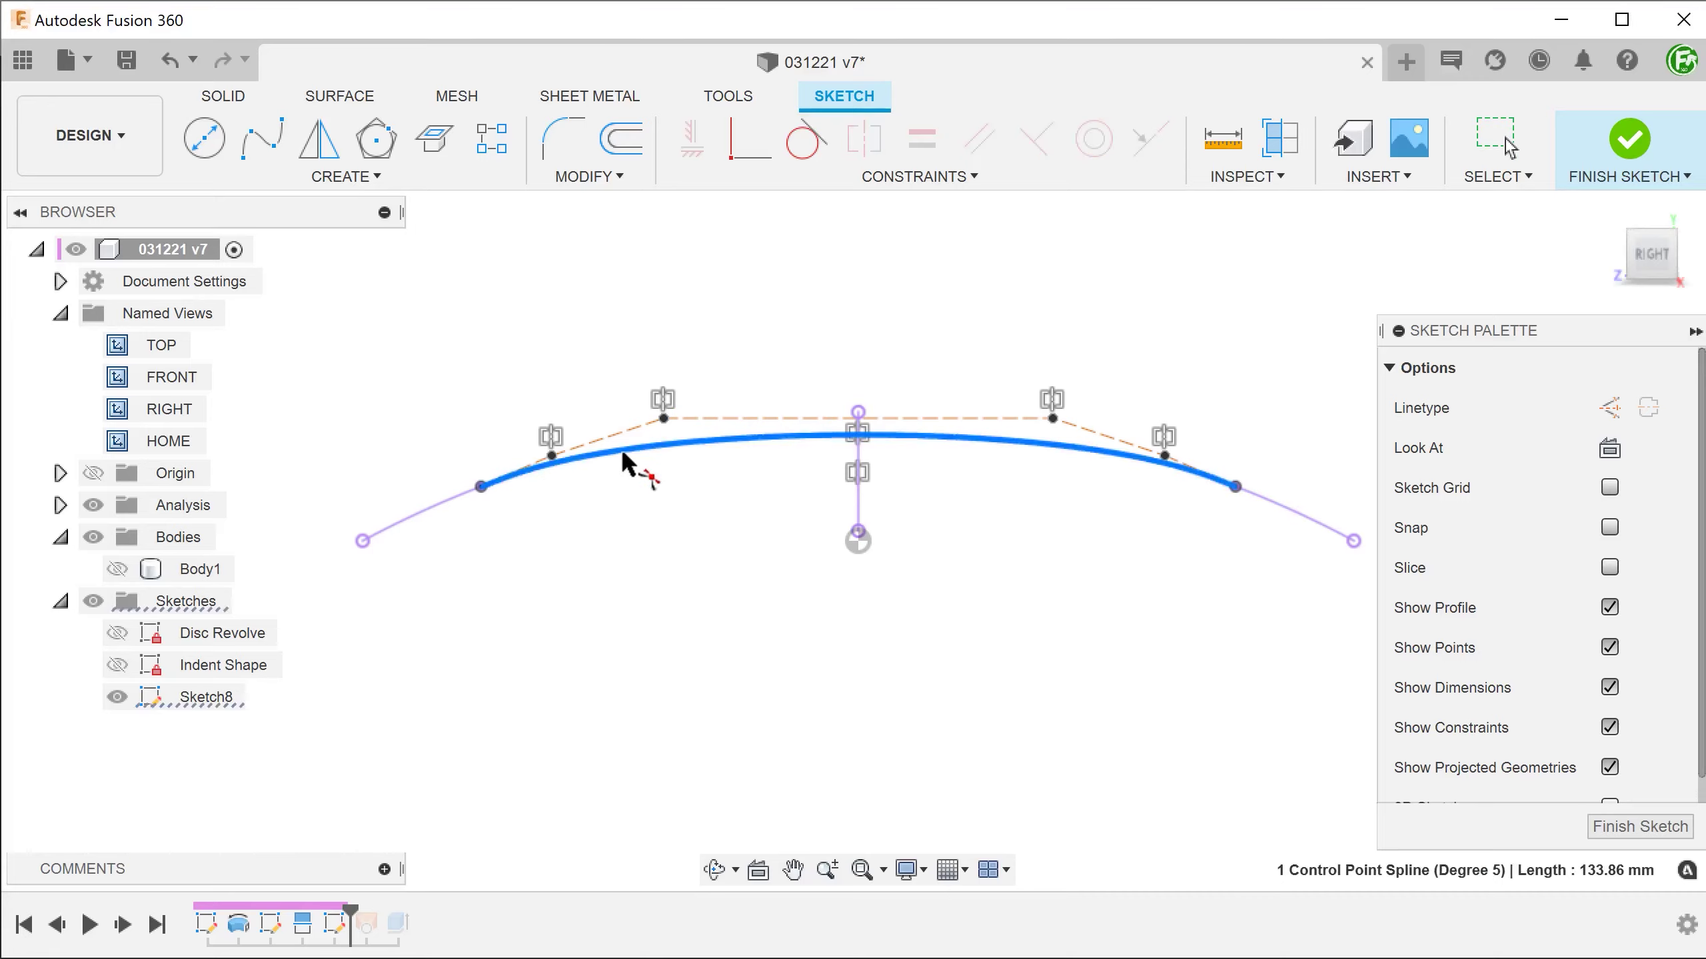
{"action": "left_click", "coordinate": [475, 548]}
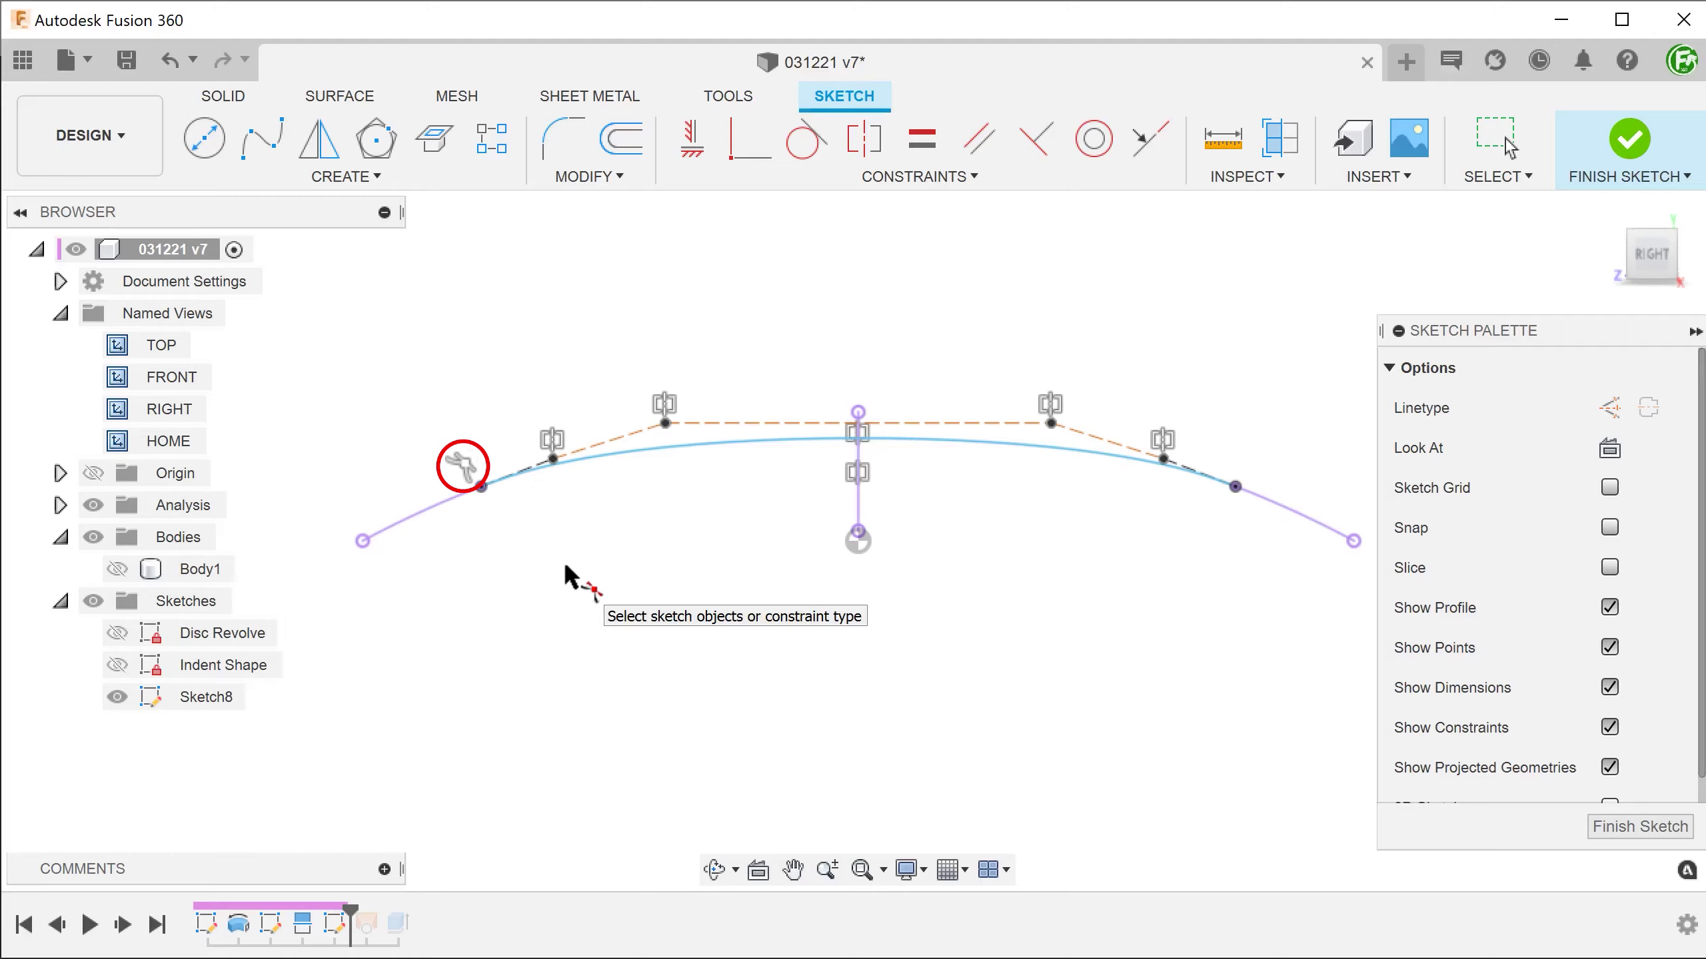
{"action": "key", "text": "Escape"}
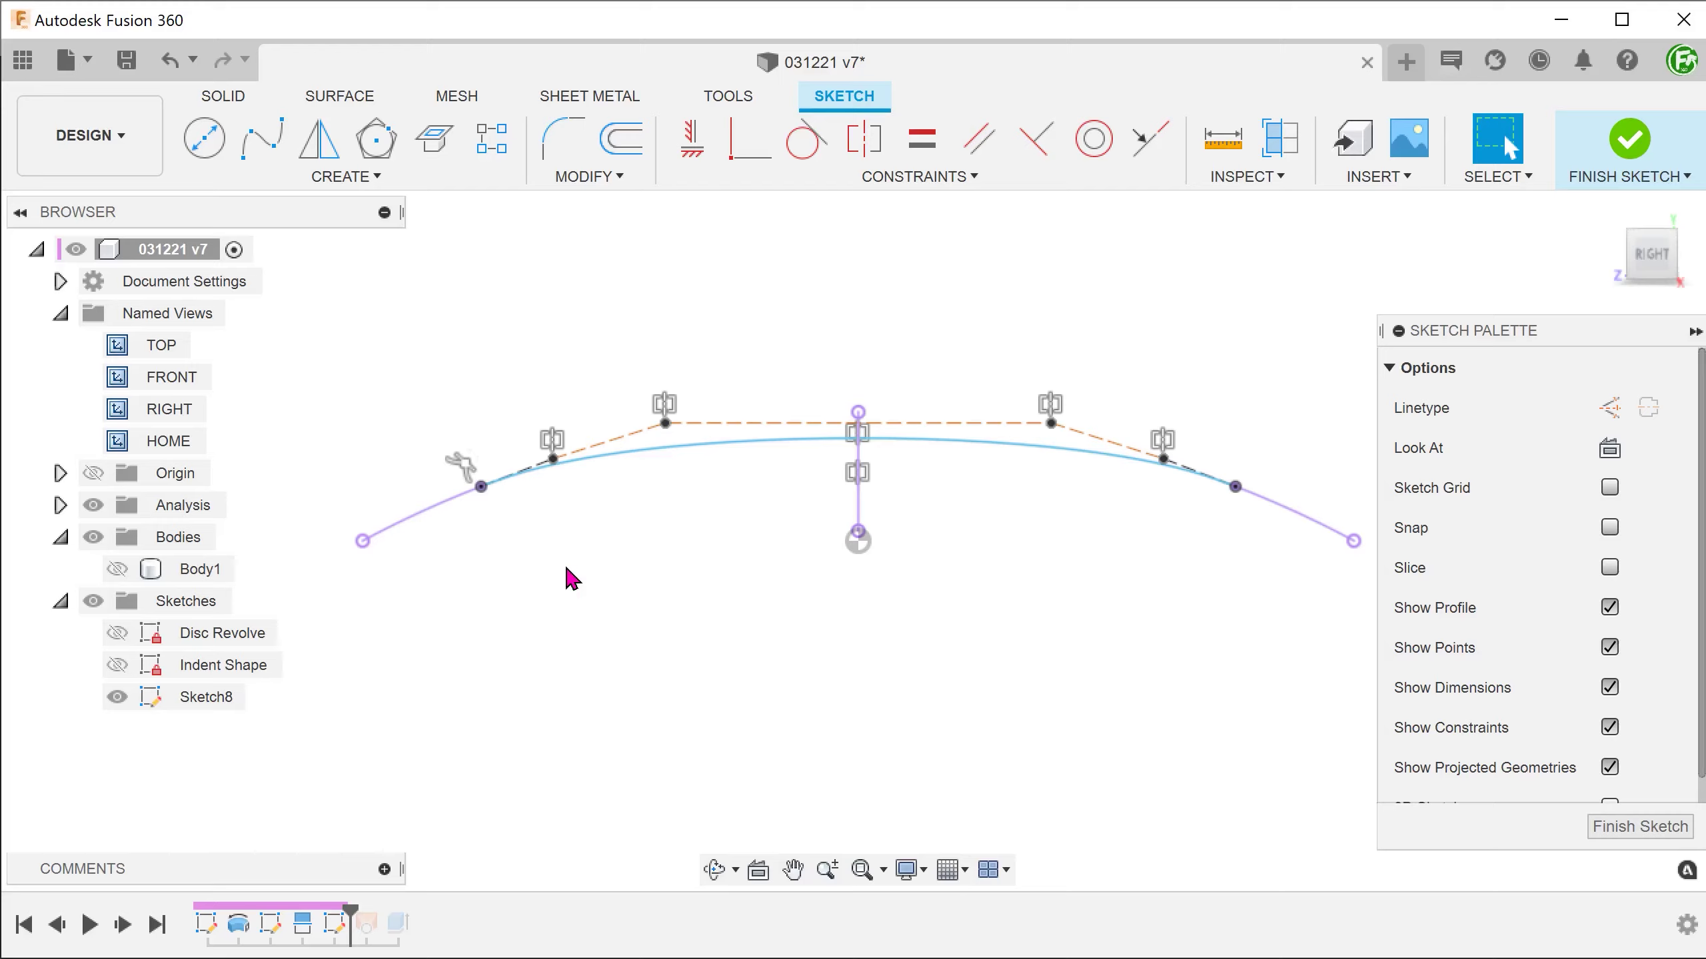
Show Body1 in wireframe, nudge the spline's top control line, and finish Sketch8
{"action": "left_click", "coordinate": [116, 569]}
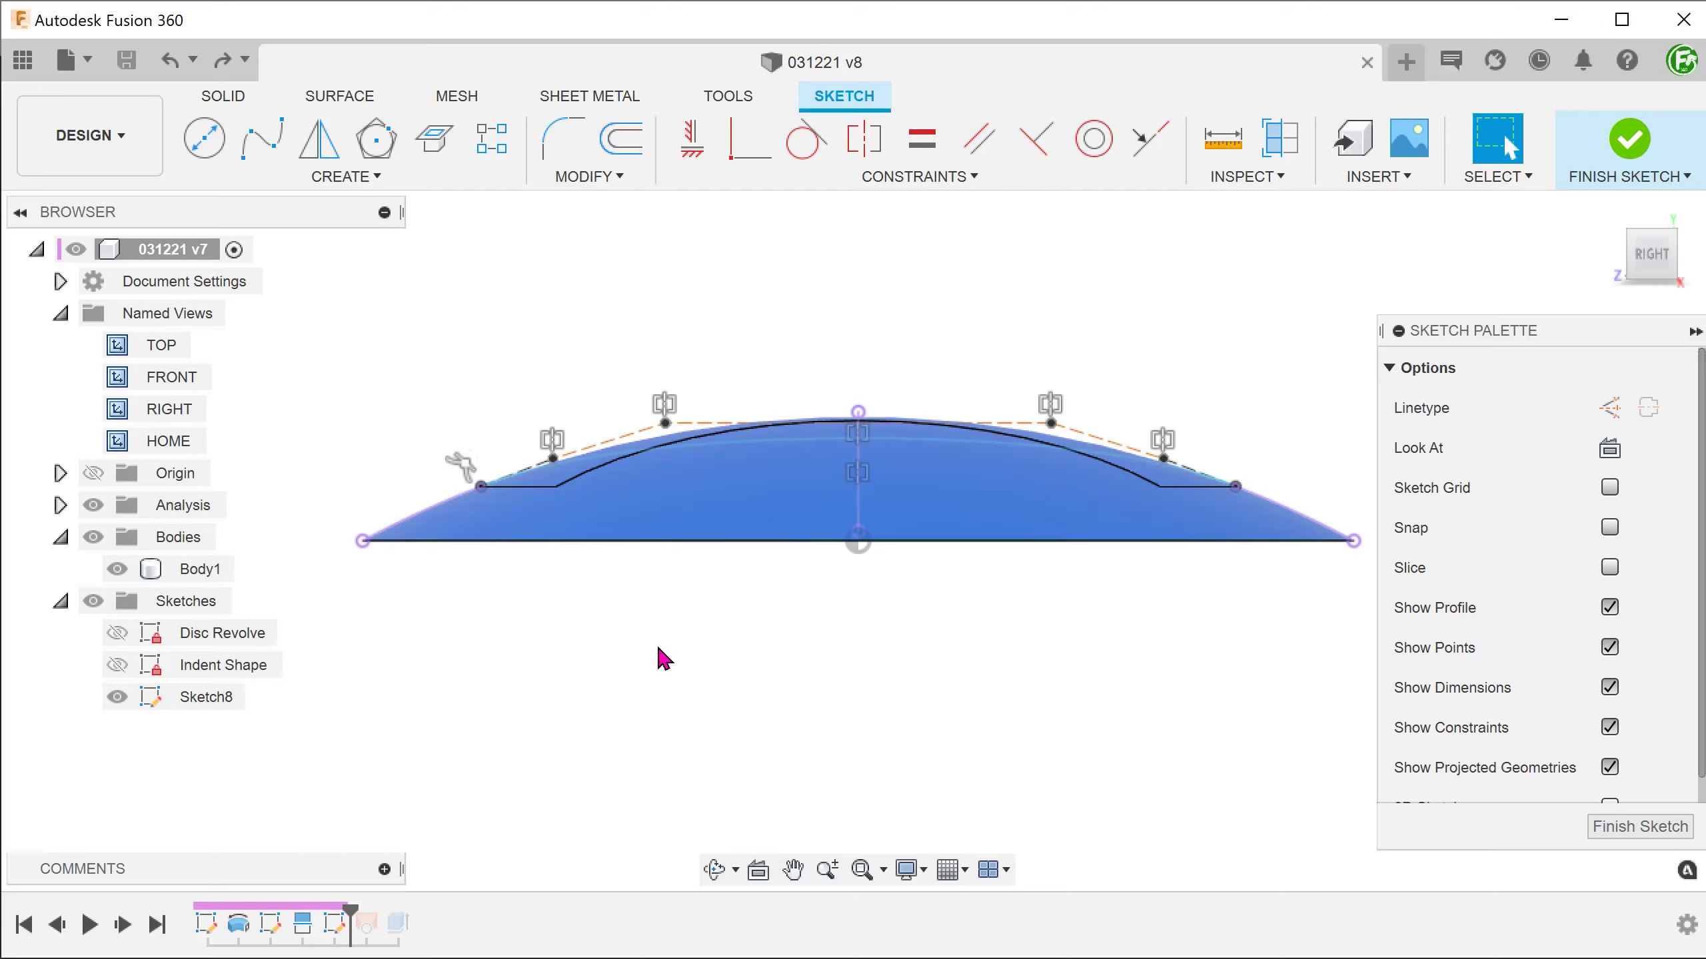
{"action": "key", "text": "ctrl+7"}
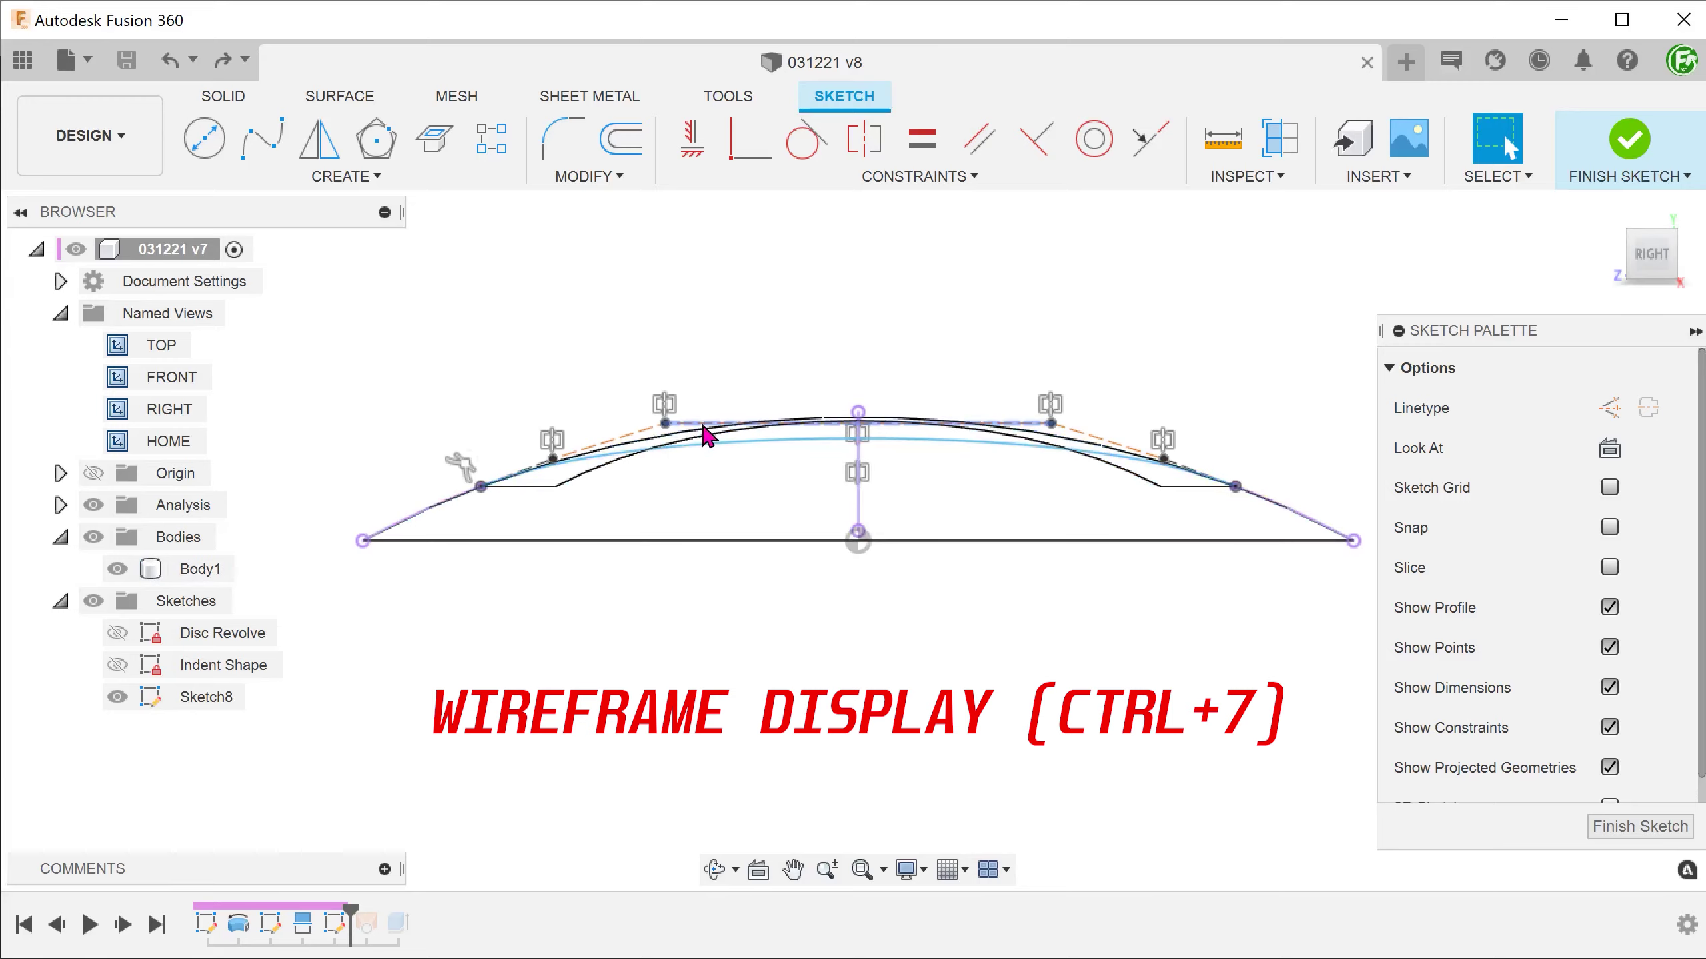
{"action": "left_click_drag", "start_coordinate": [705, 427], "coordinate": [706, 429]}
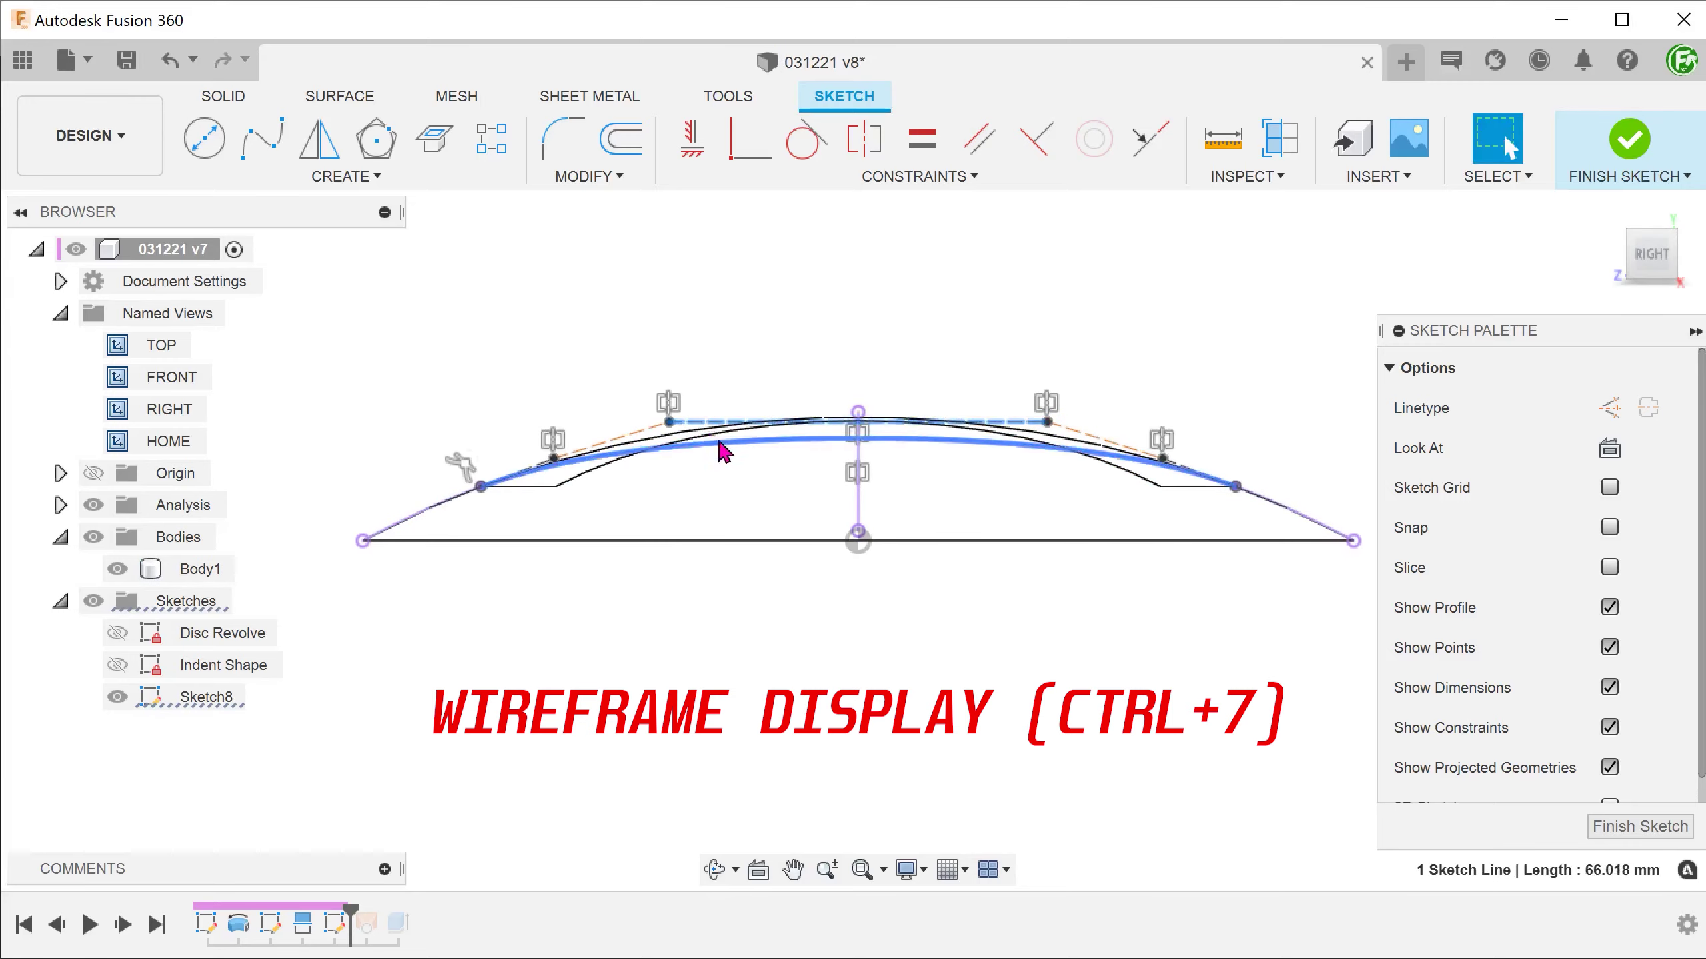
{"action": "left_click", "coordinate": [739, 451]}
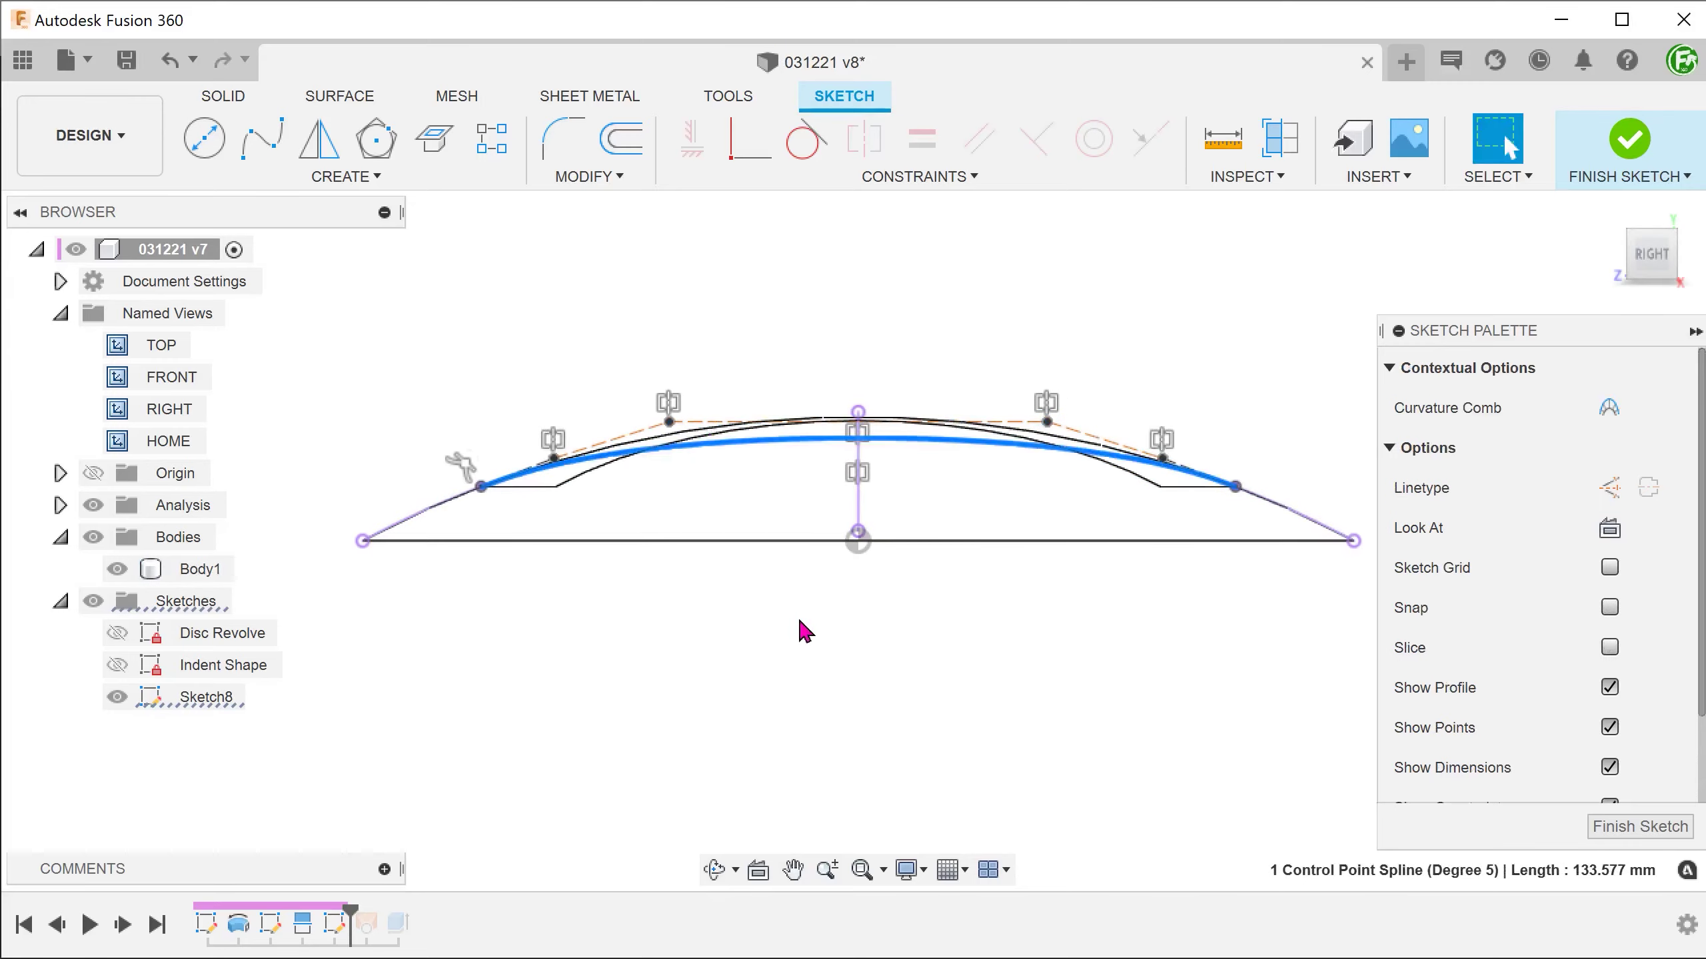
{"action": "left_click", "coordinate": [801, 663]}
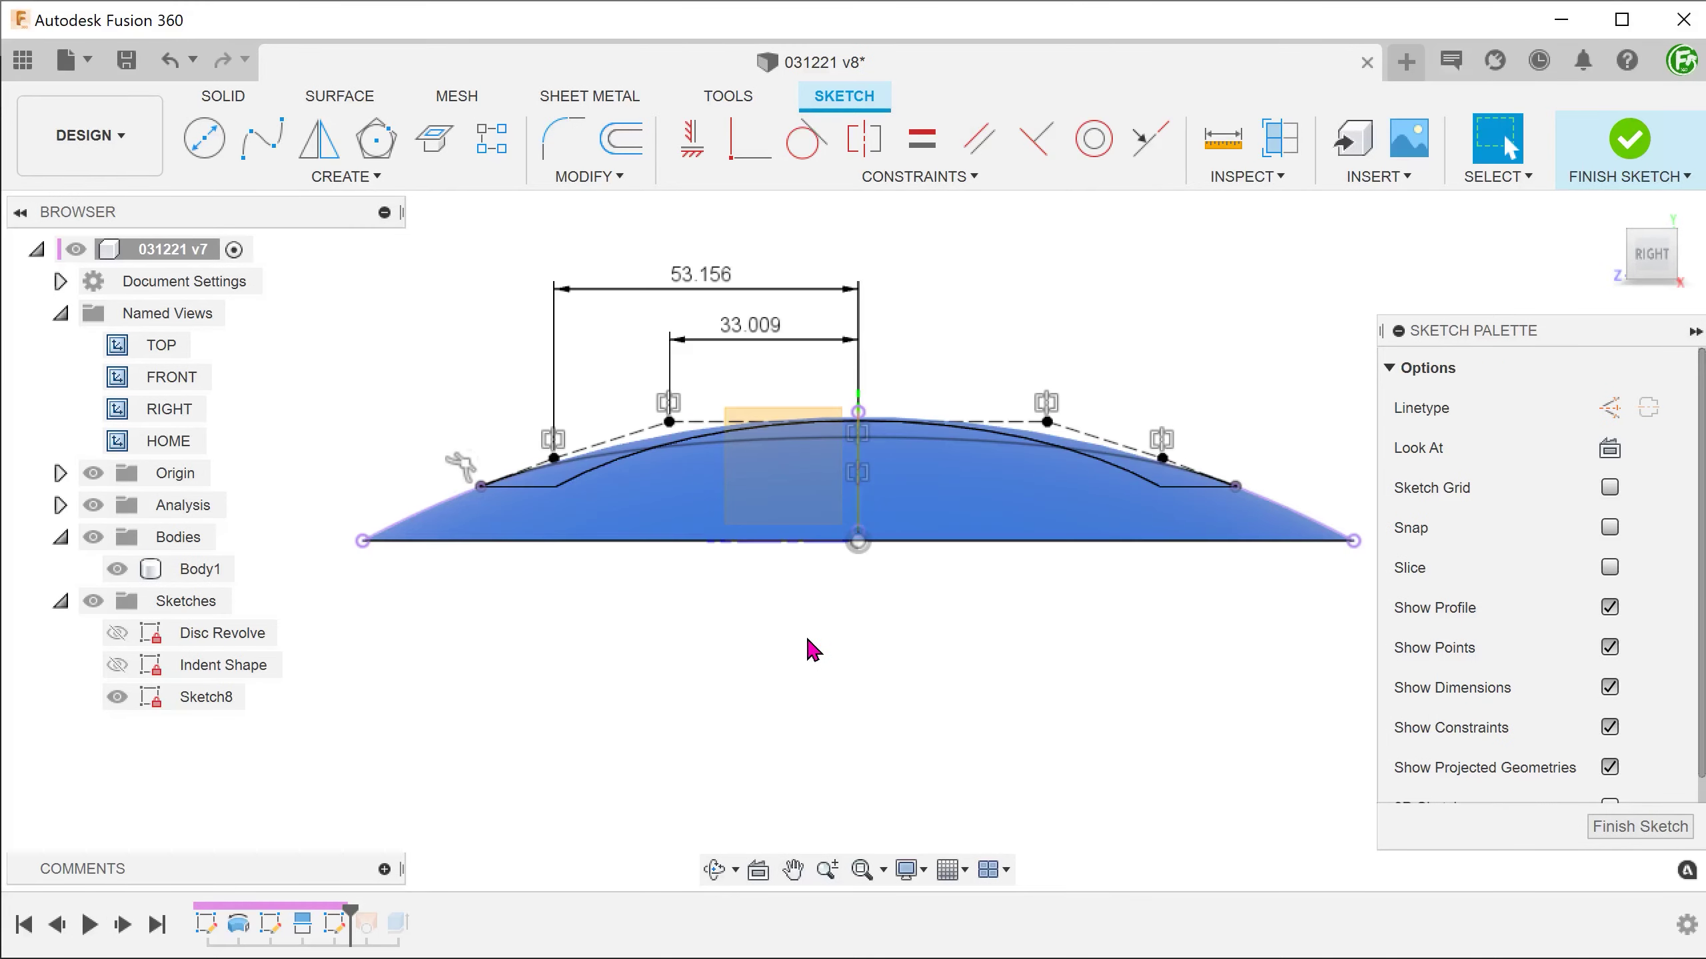
{"action": "left_click", "coordinate": [1621, 149]}
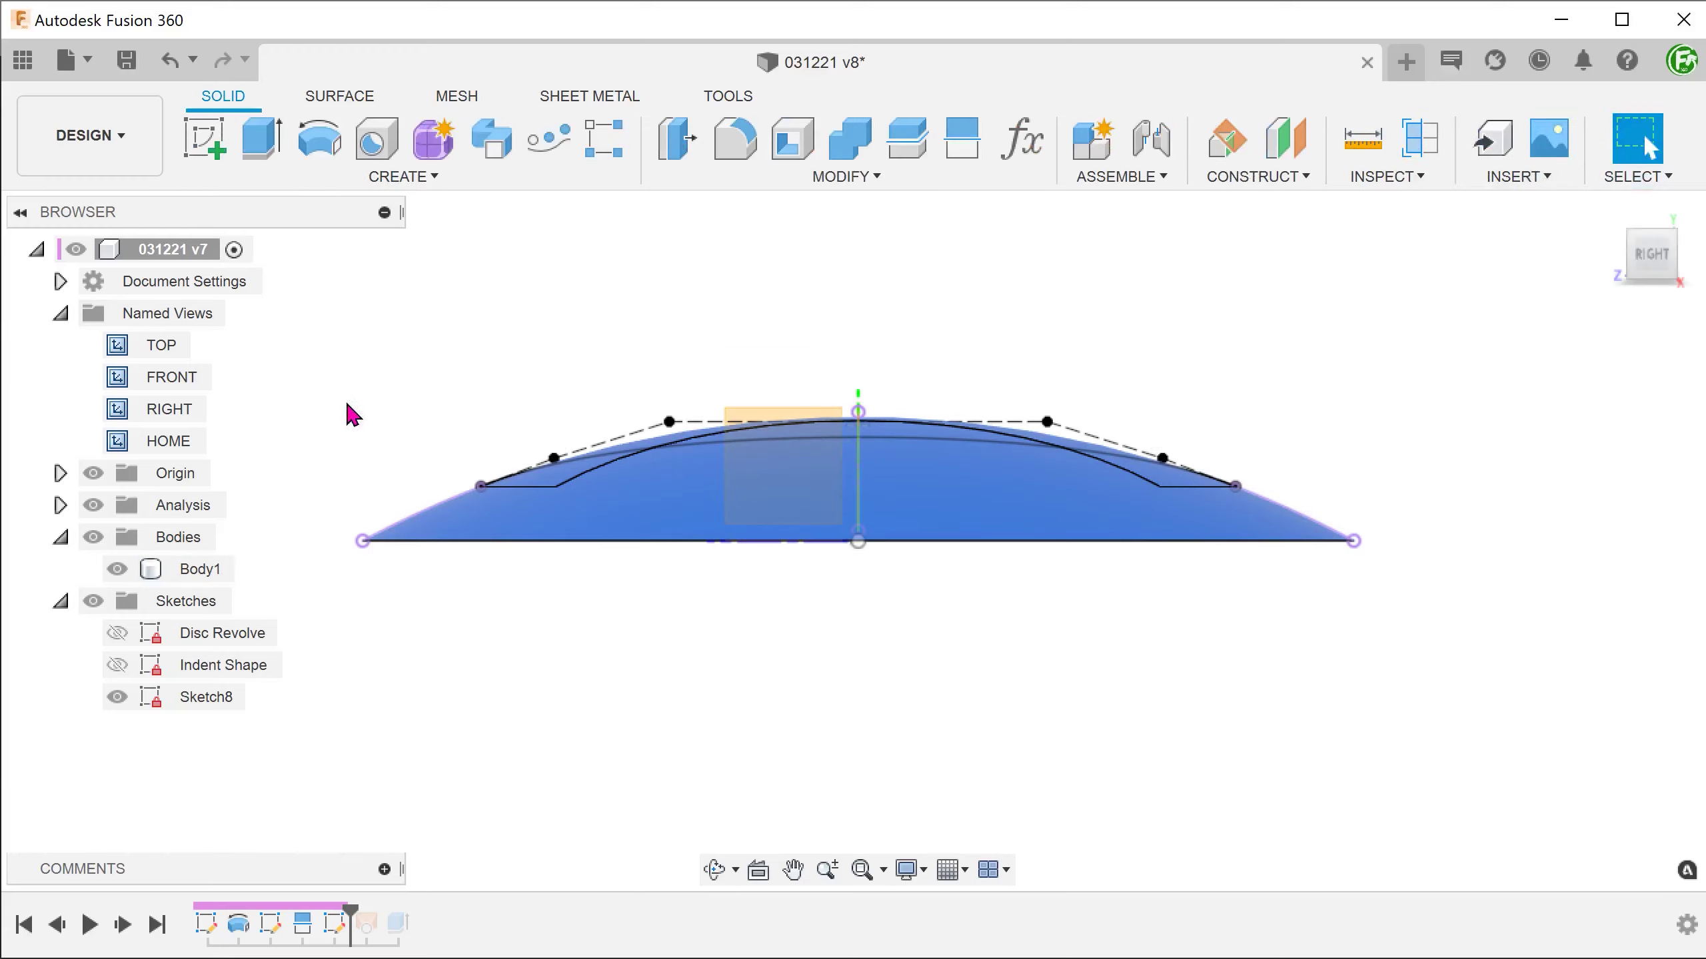
Go to the HOME view, hide Origin, and roll the timeline marker to the end
{"action": "double_click", "coordinate": [201, 442]}
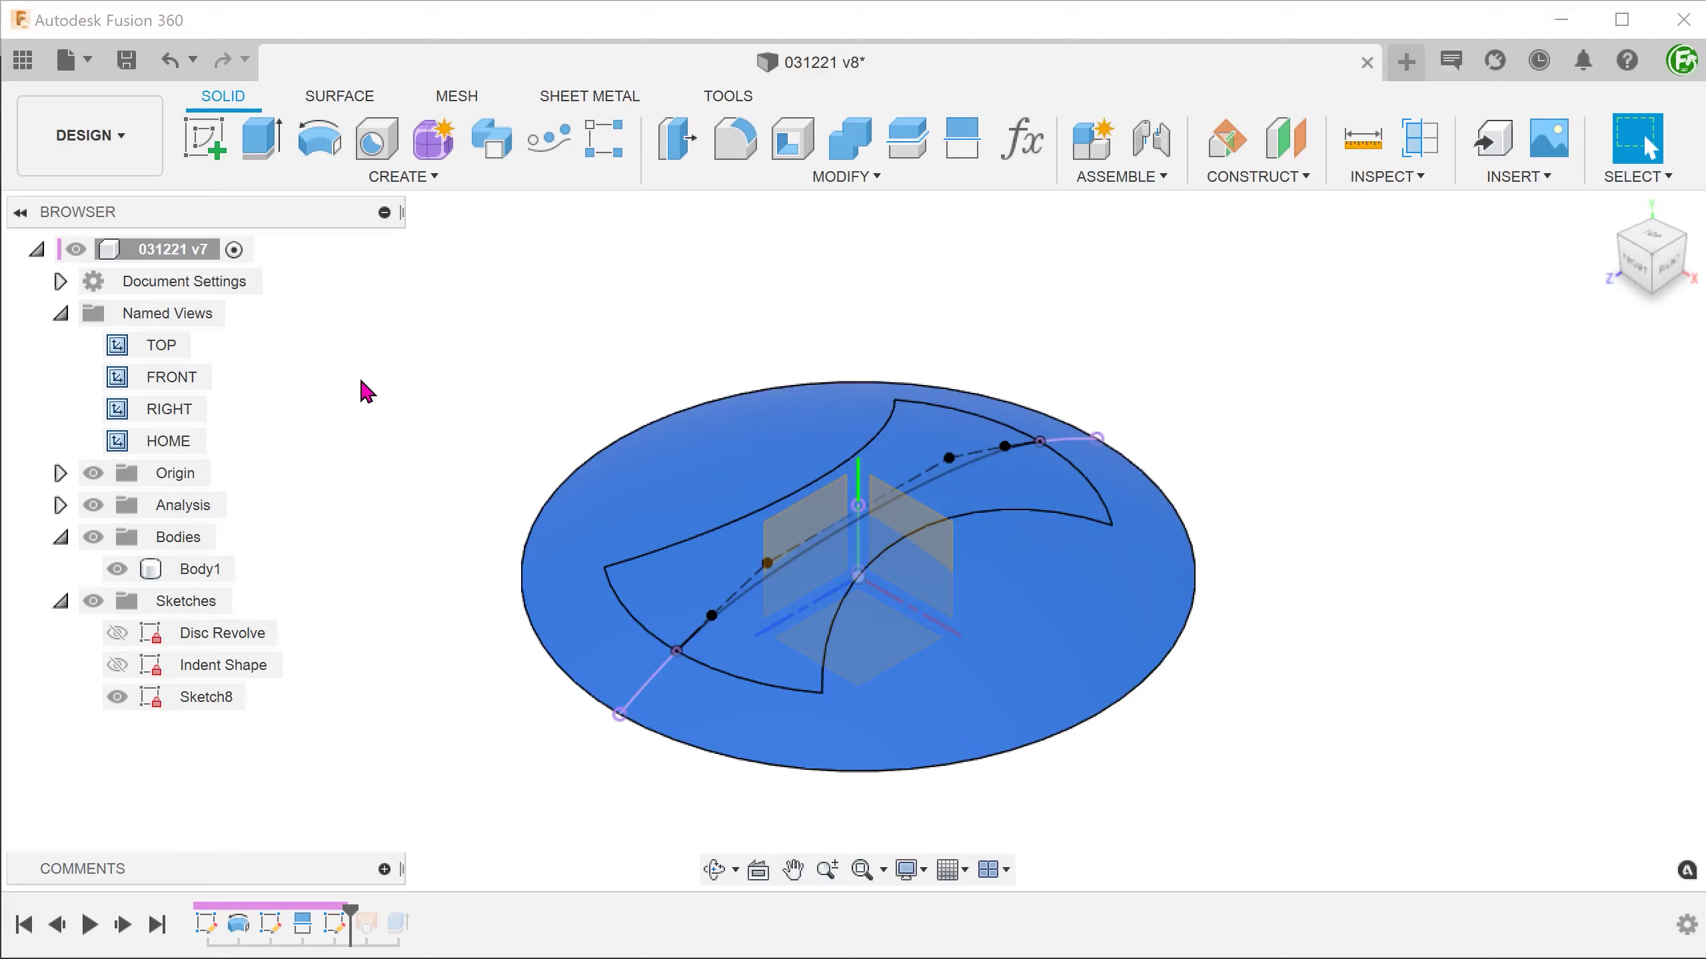
{"action": "left_click", "coordinate": [104, 478]}
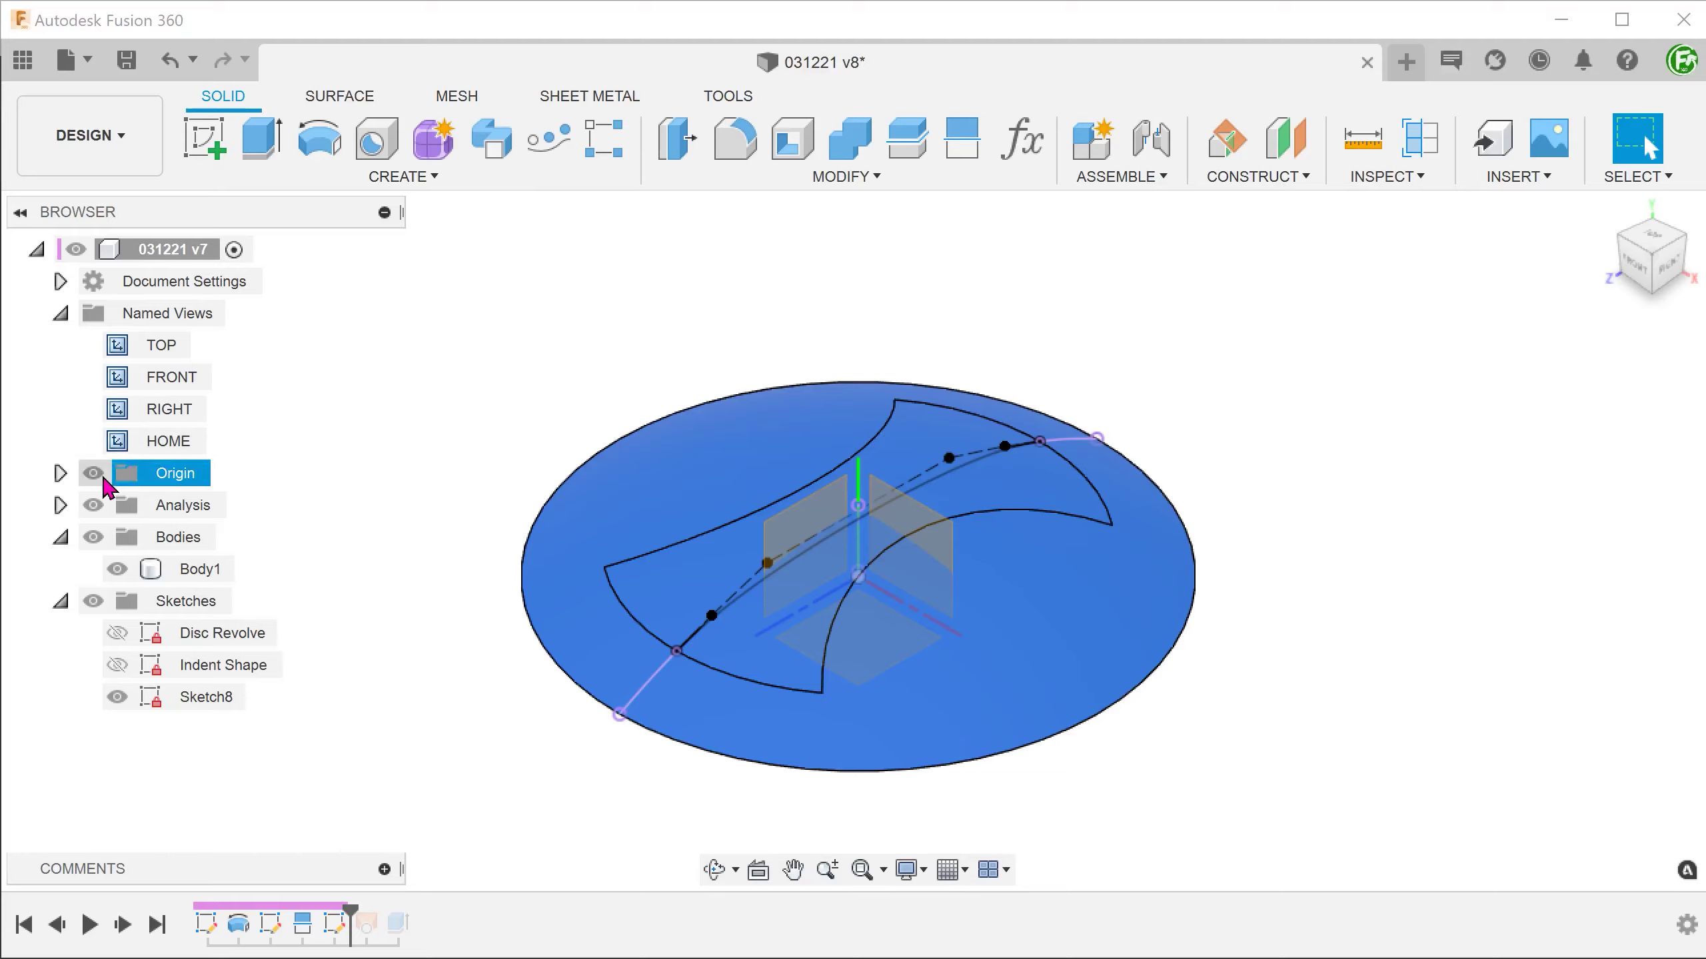
{"action": "left_click", "coordinate": [94, 473]}
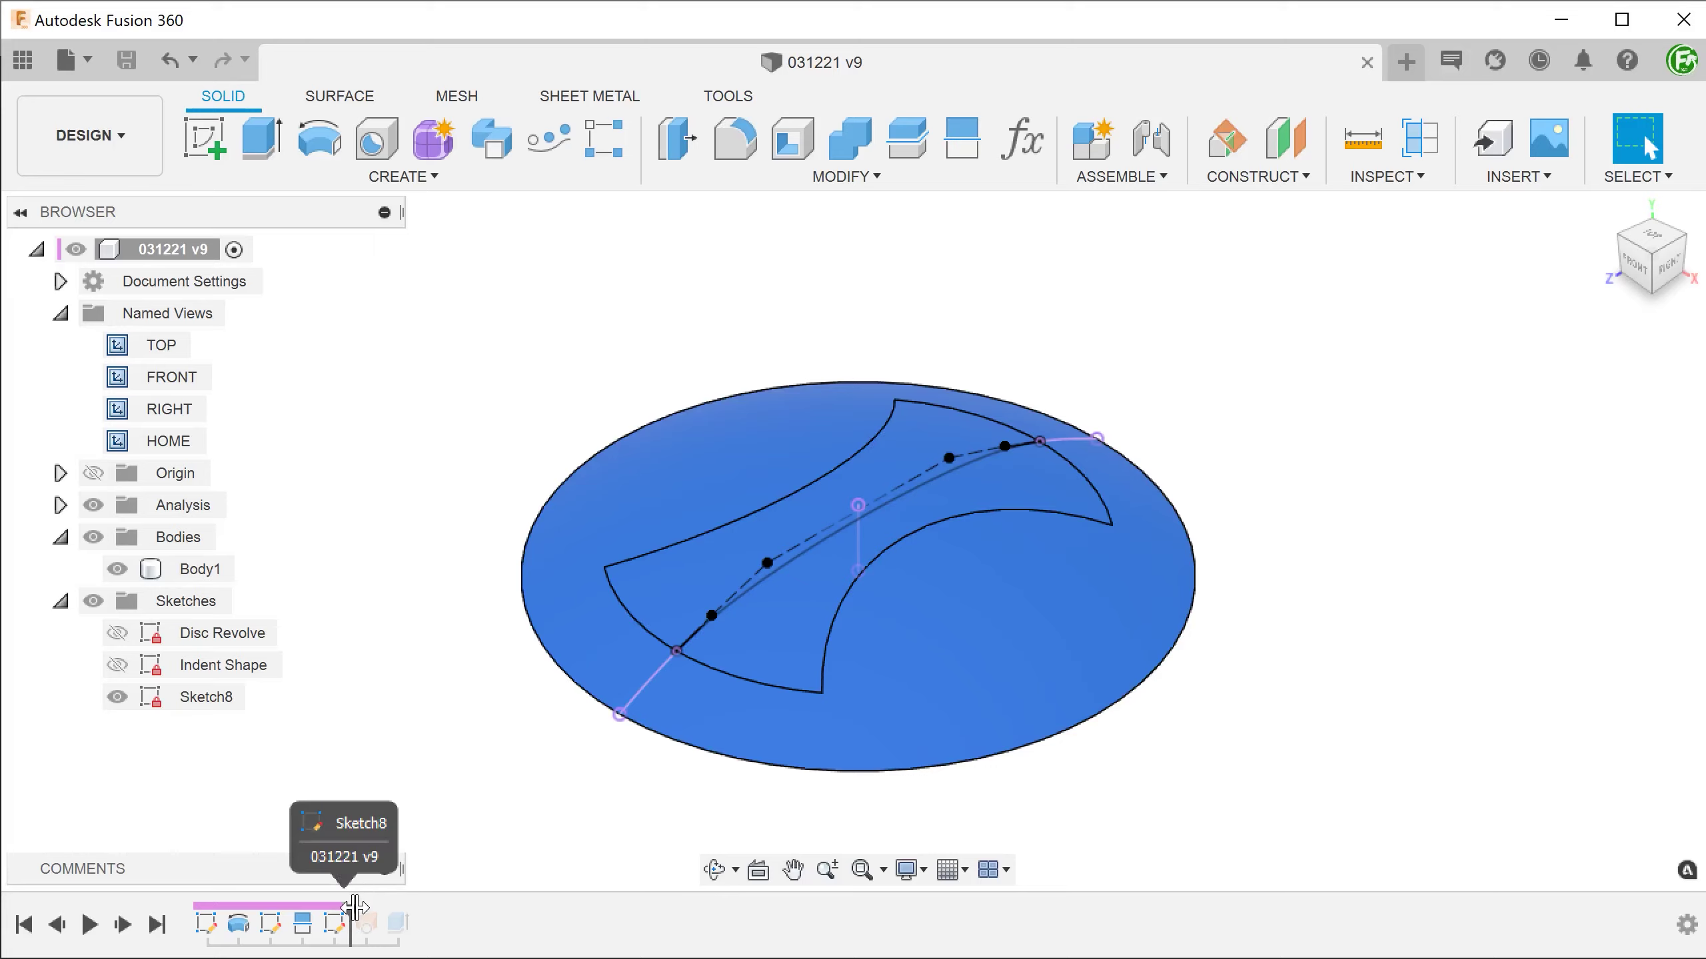
{"action": "left_click_drag", "start_coordinate": [350, 908], "coordinate": [412, 908]}
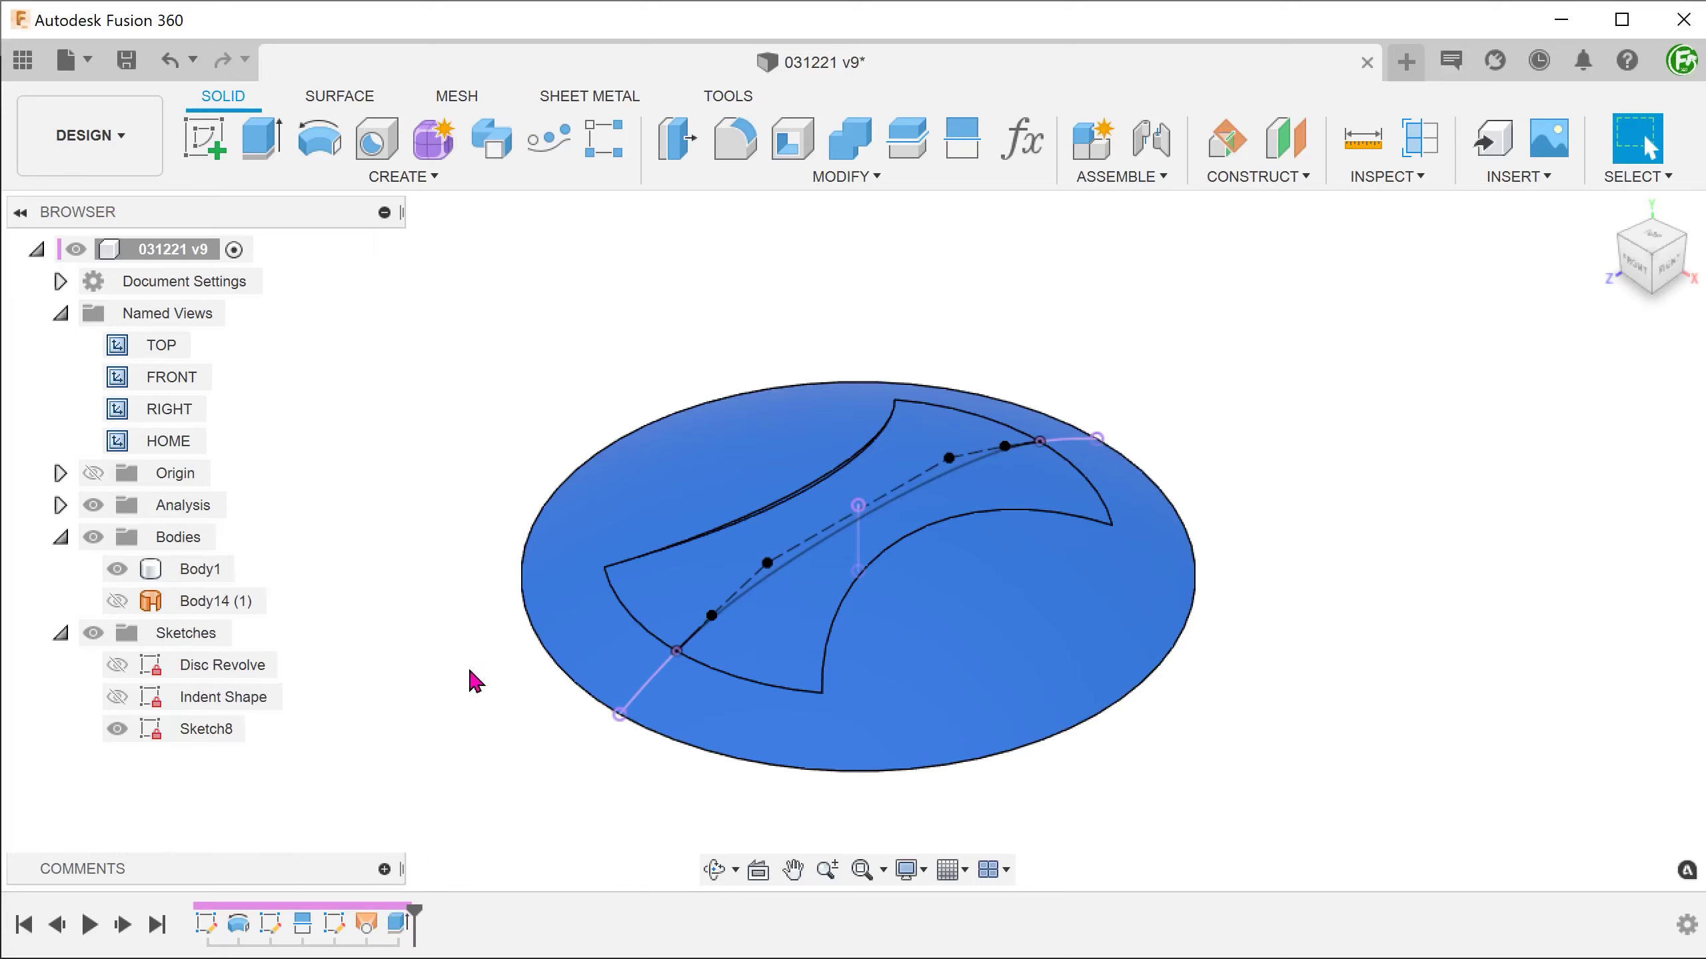
Edit Loft6 to use the revised spline as its rail, then orbit the view
{"action": "double_click", "coordinate": [367, 930]}
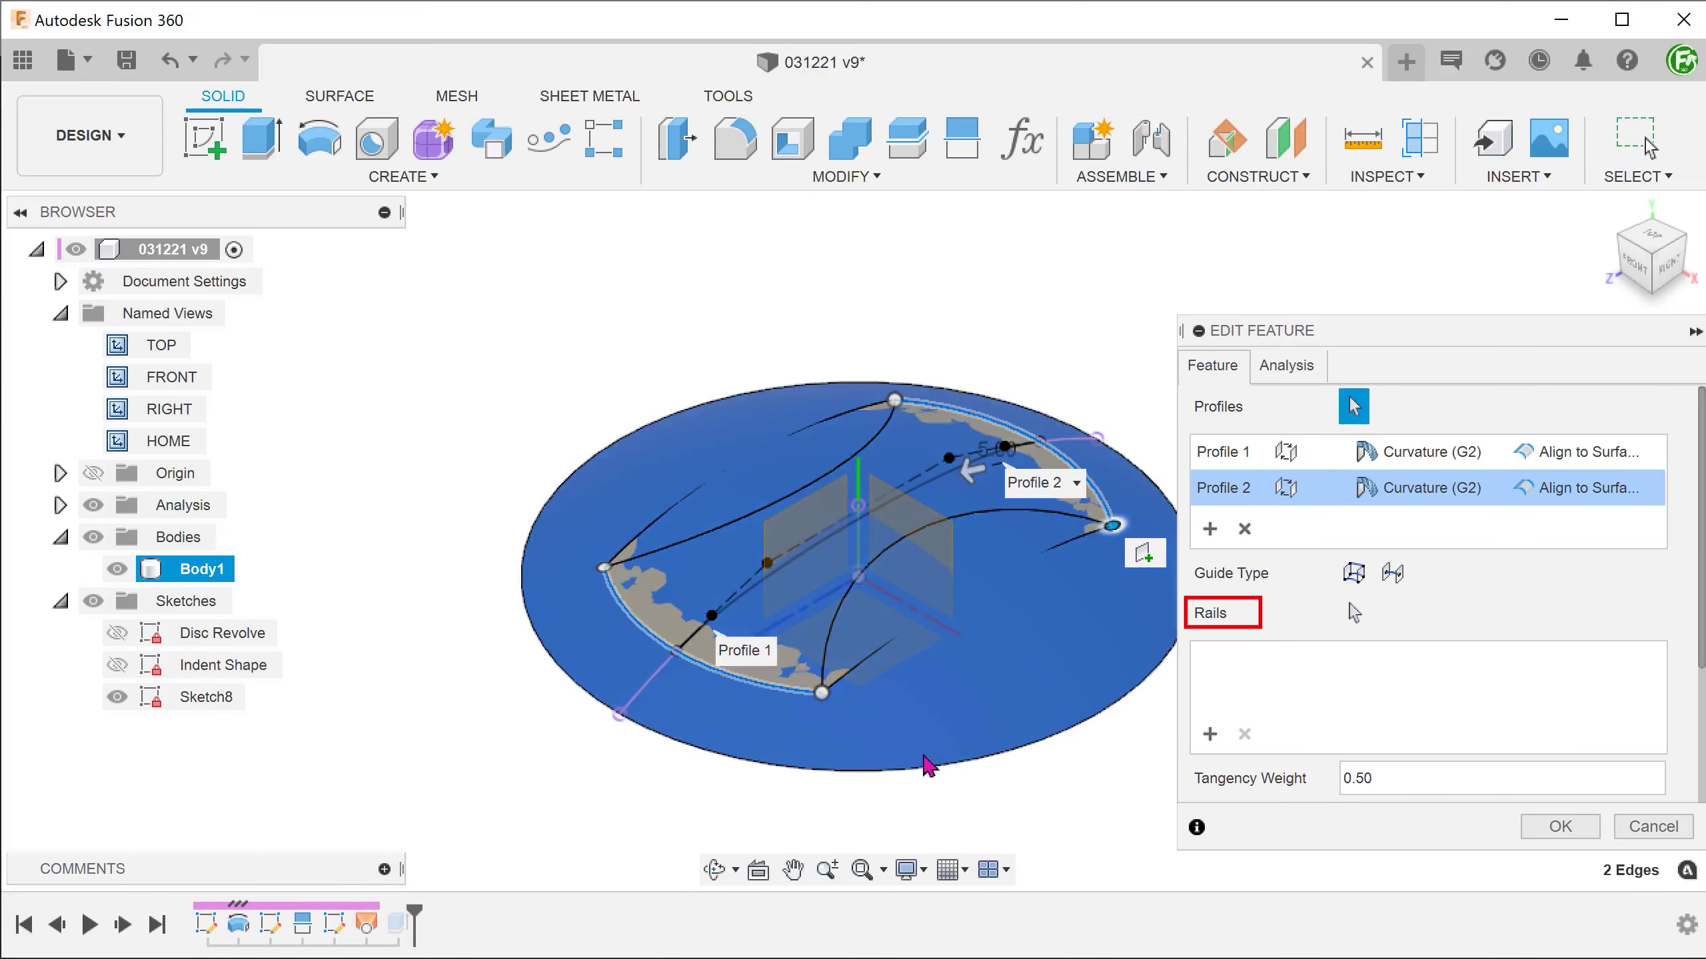
{"action": "left_click", "coordinate": [1355, 613]}
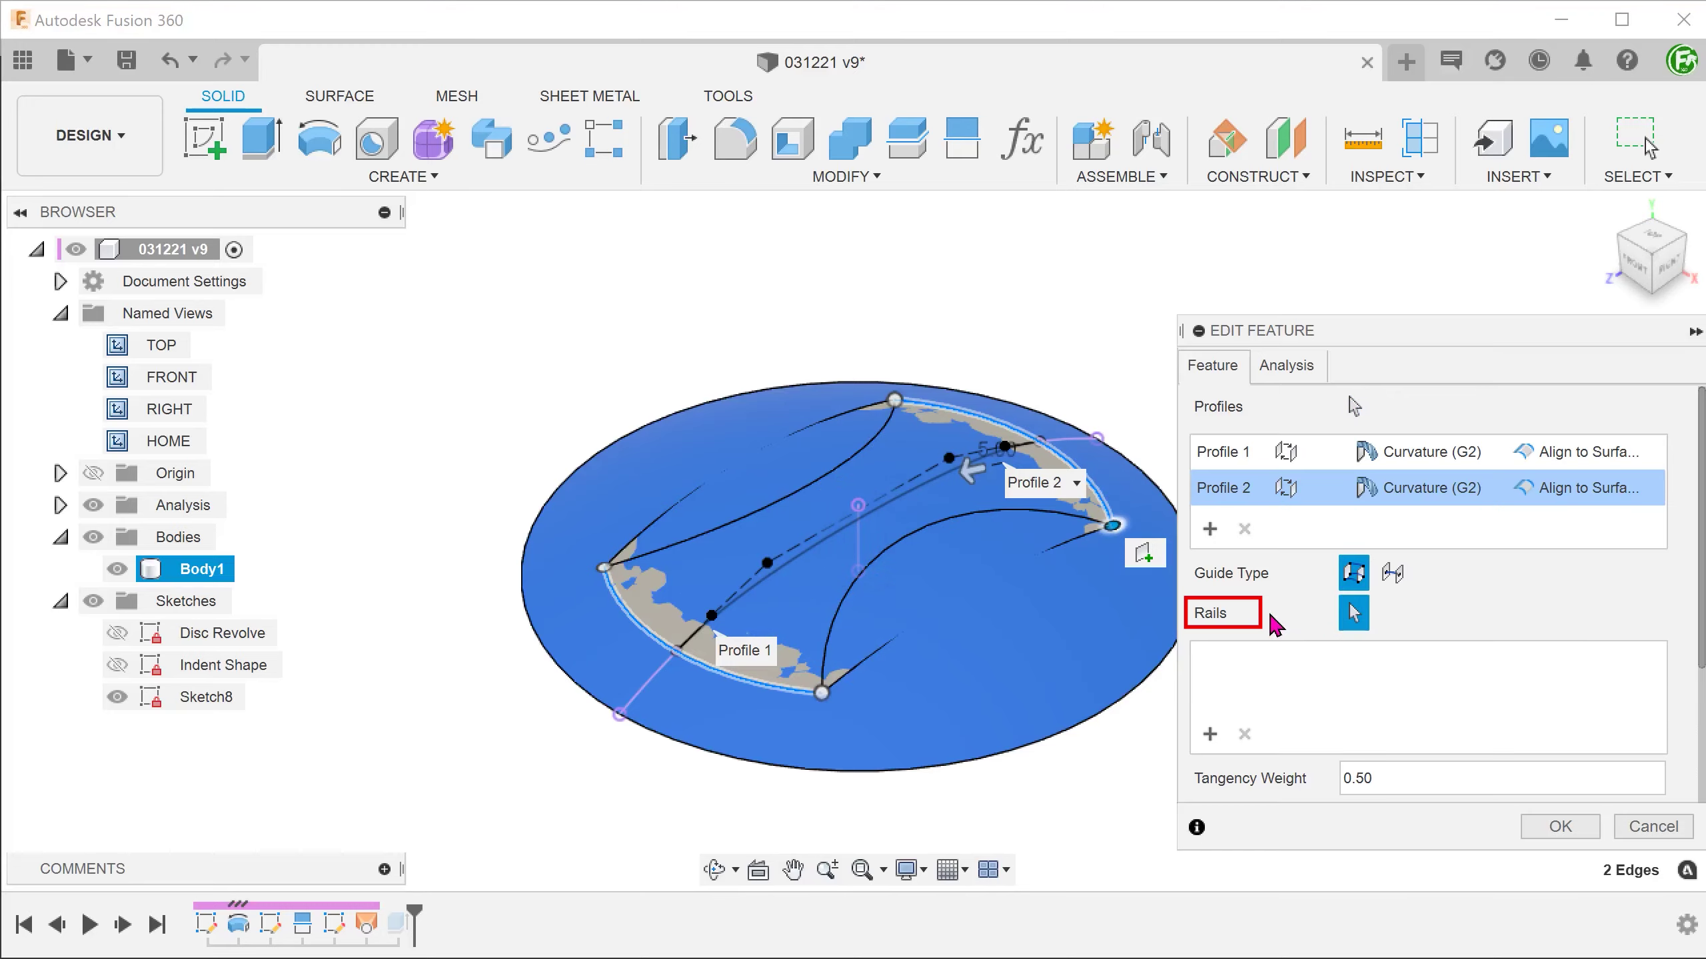
{"action": "left_click", "coordinate": [803, 572]}
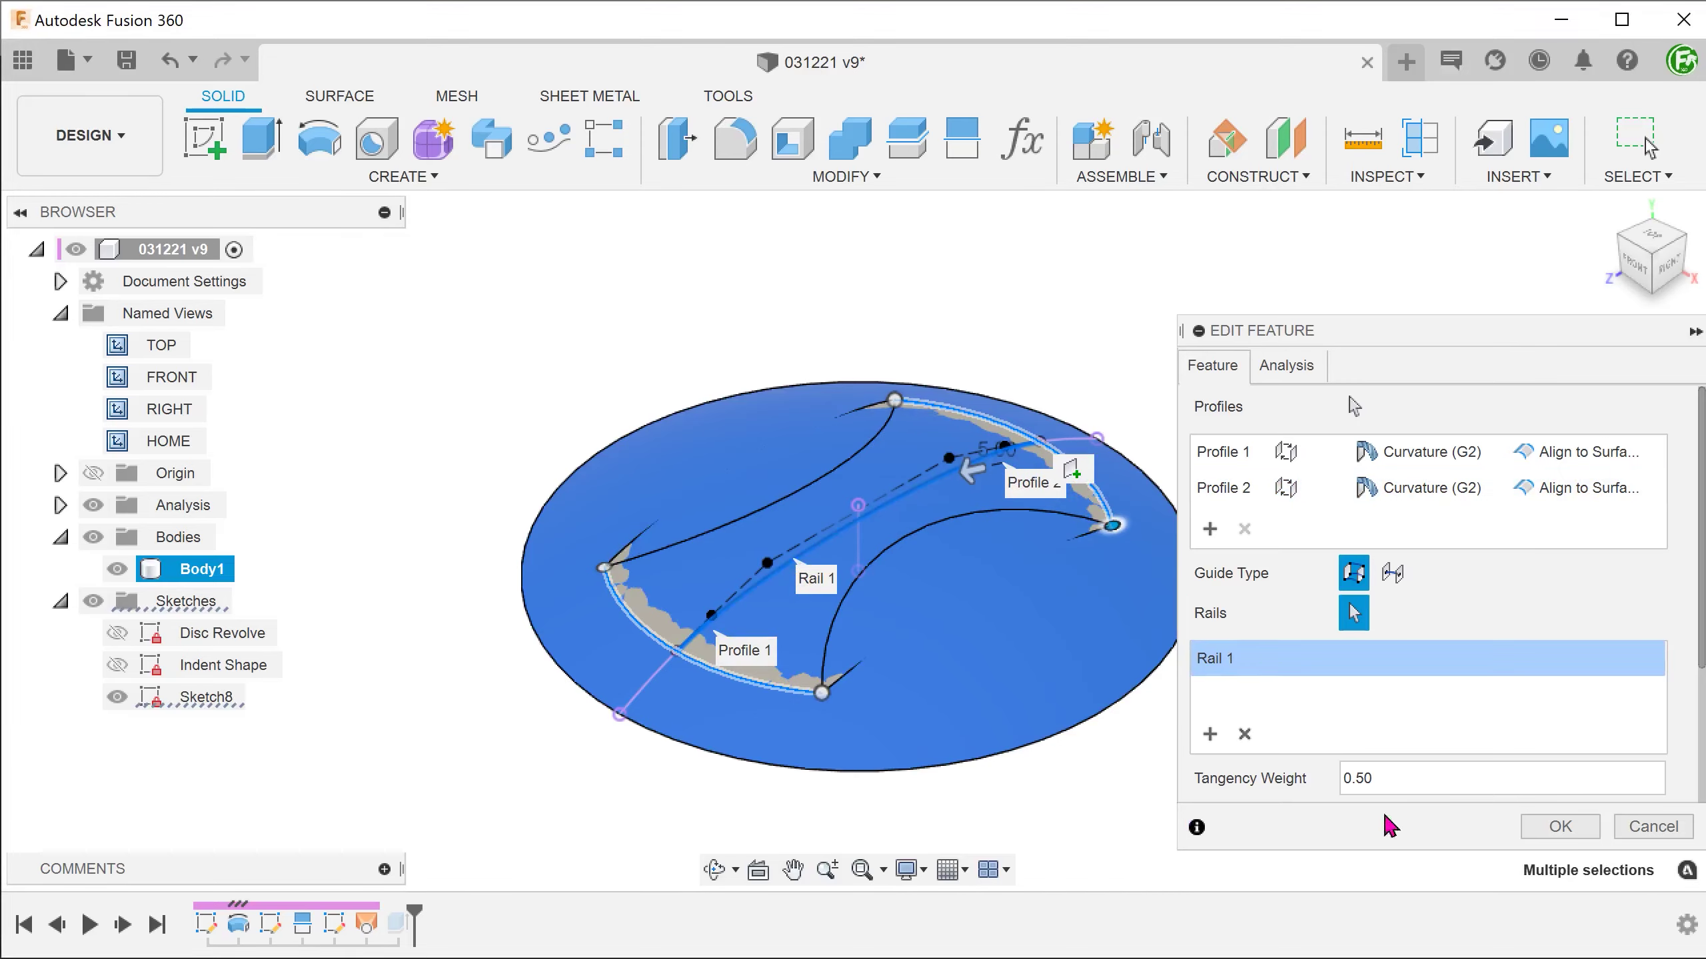
{"action": "left_click", "coordinate": [1556, 827]}
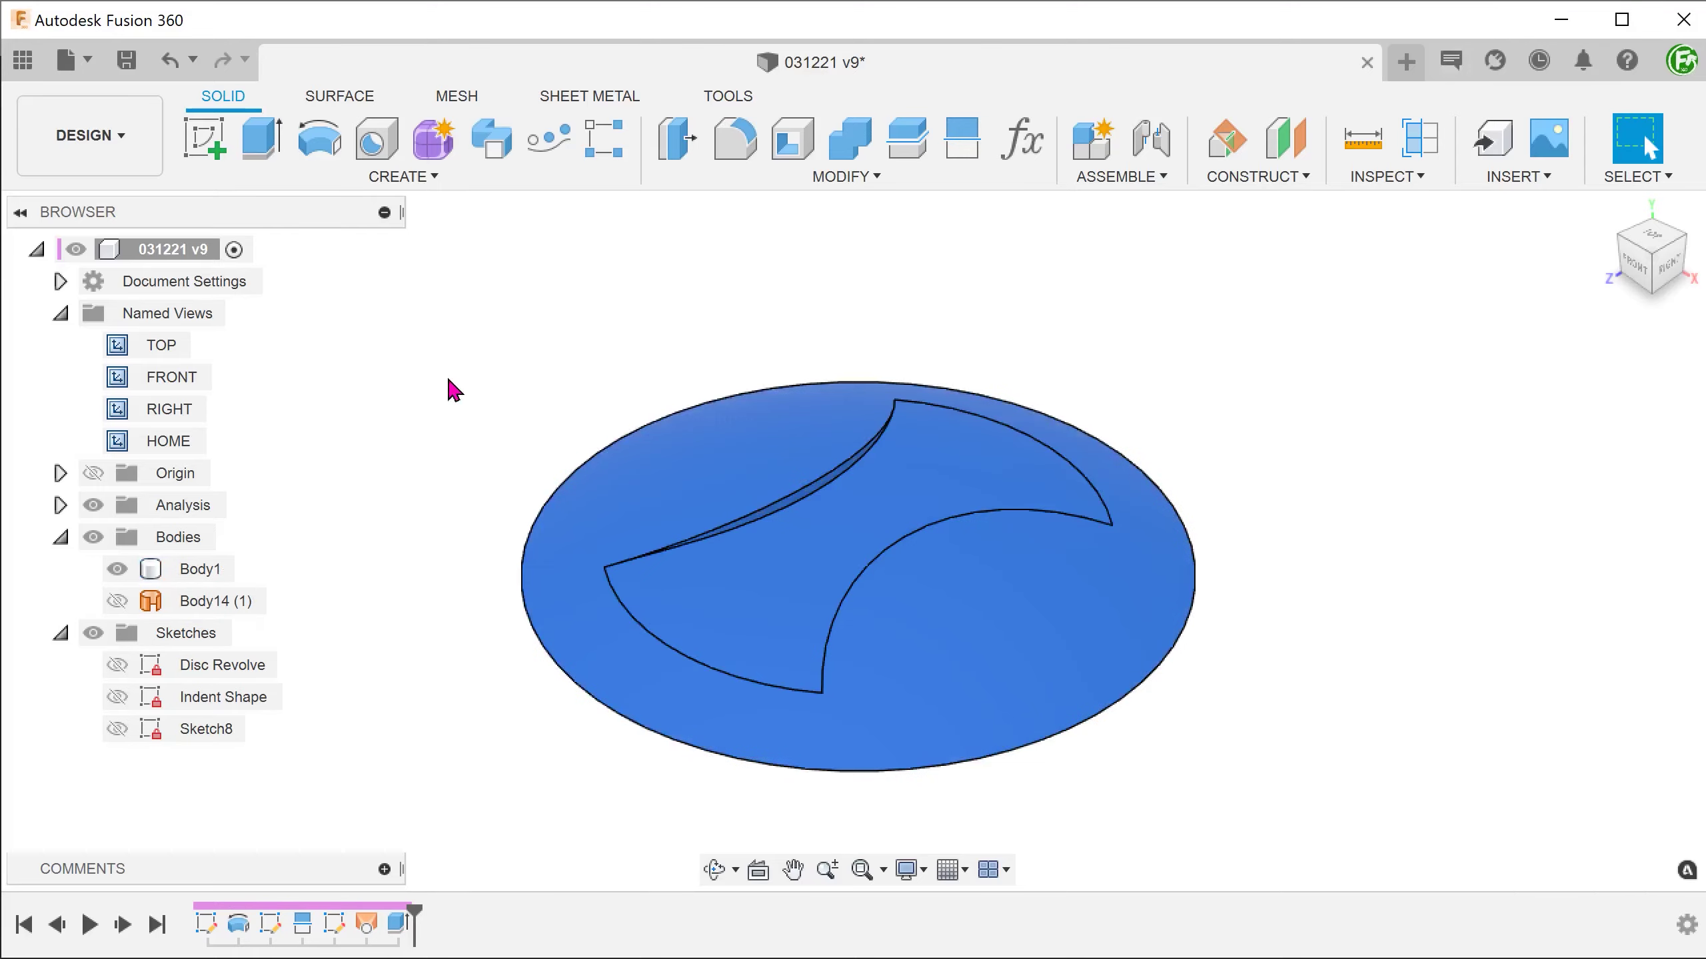
{"action": "middle_click_drag", "start_coordinate": [454, 390], "coordinate": [320, 415], "text": "shift"}
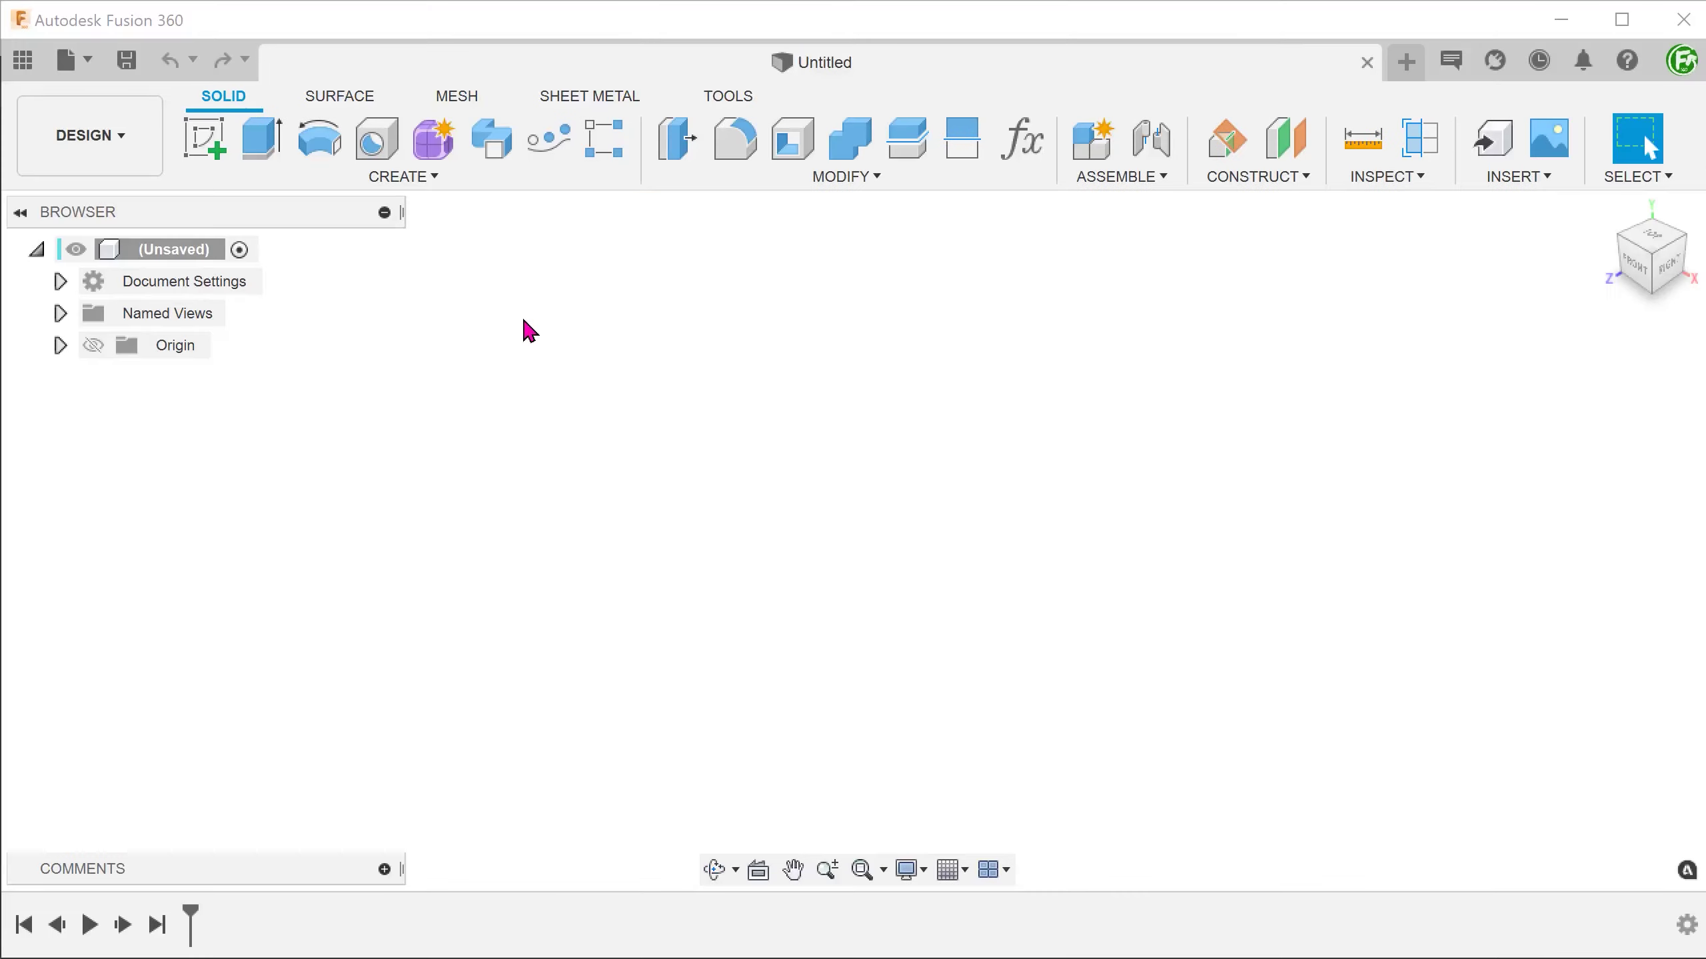
Start a sketch on the front plane and draw an ellipse centred on the origin
{"action": "right_click", "coordinate": [529, 330]}
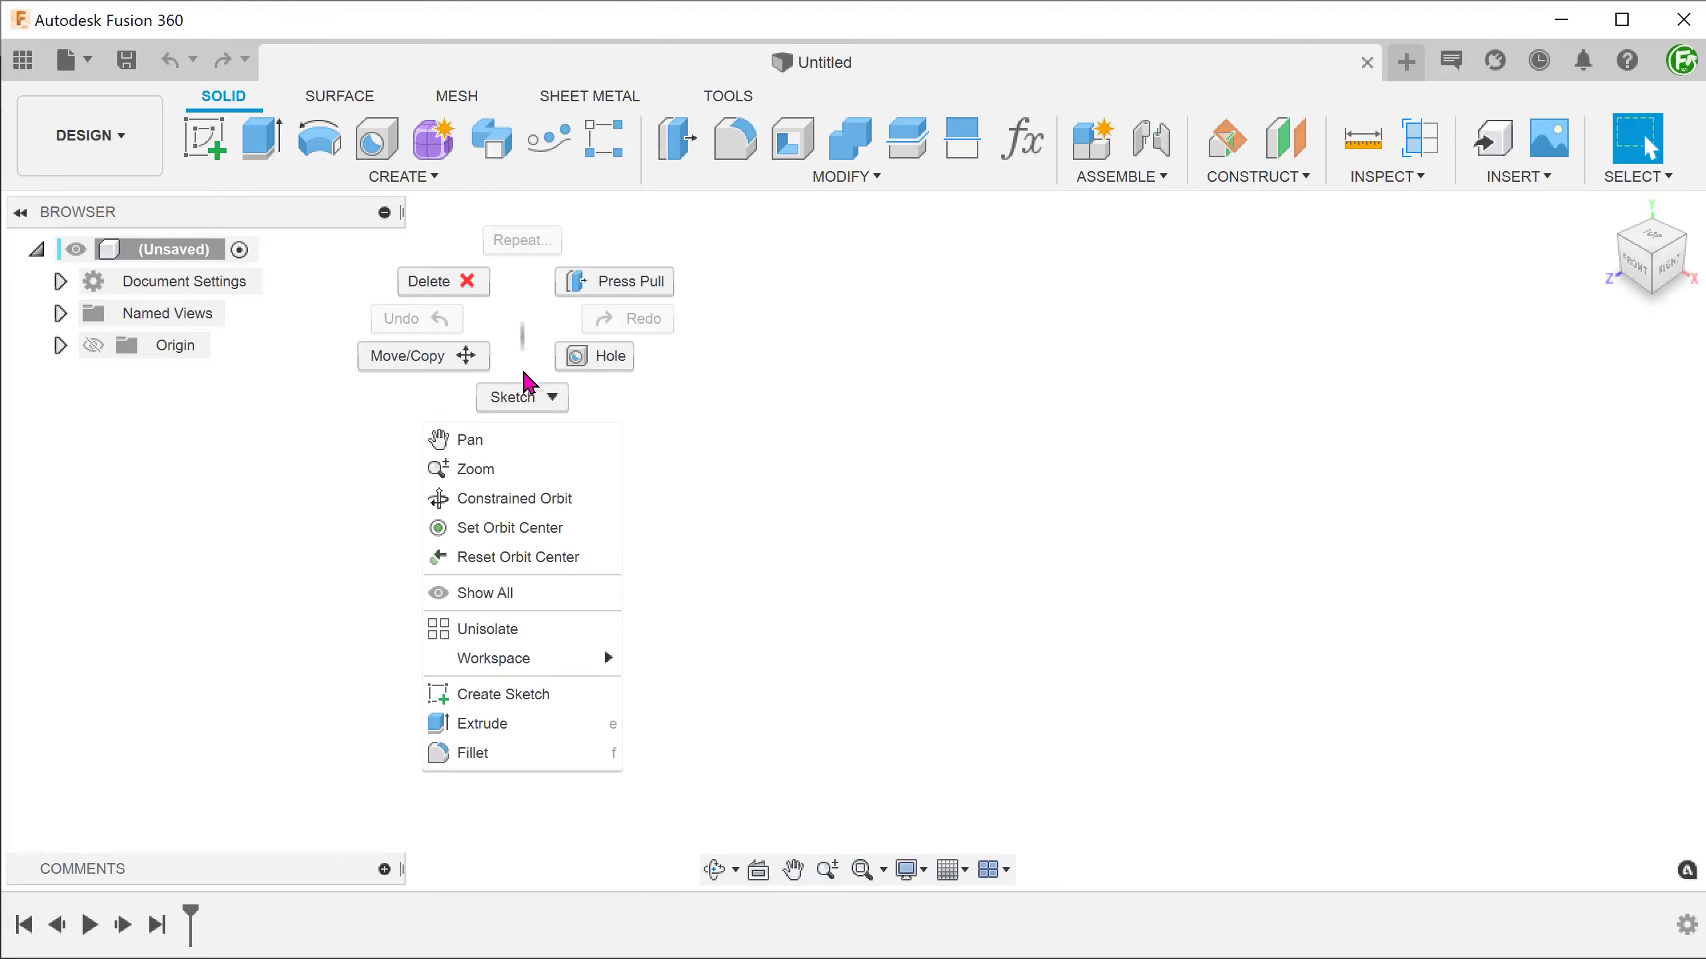
{"action": "left_click", "coordinate": [593, 699]}
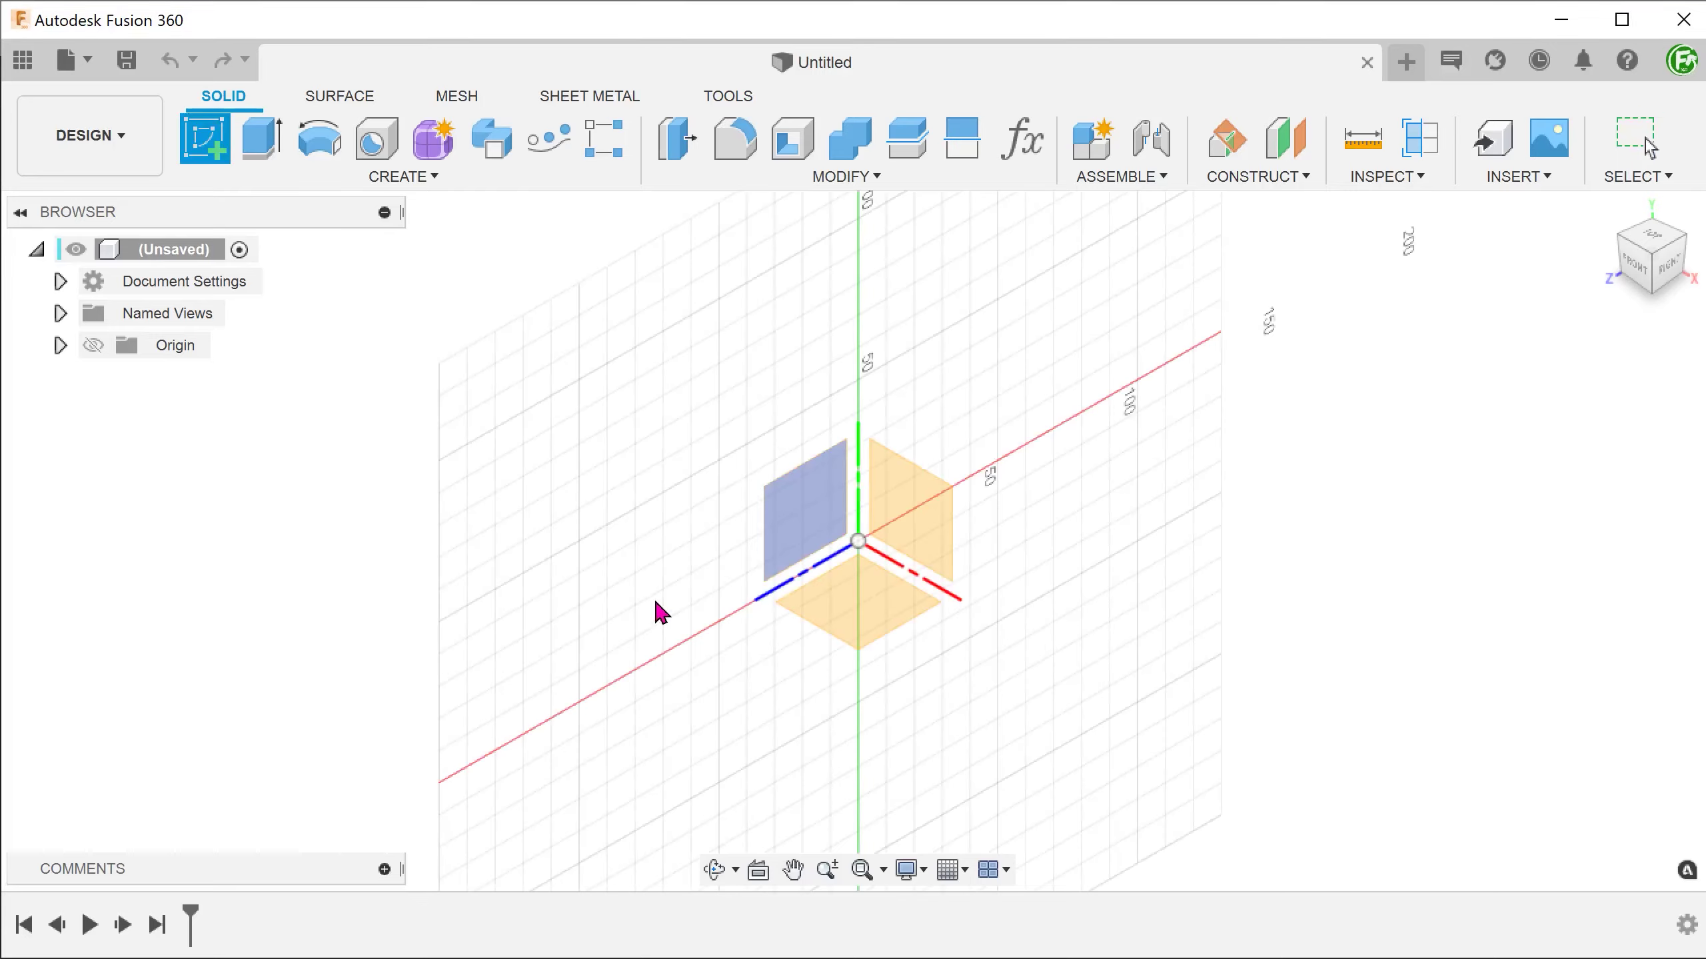
{"action": "left_click", "coordinate": [928, 518]}
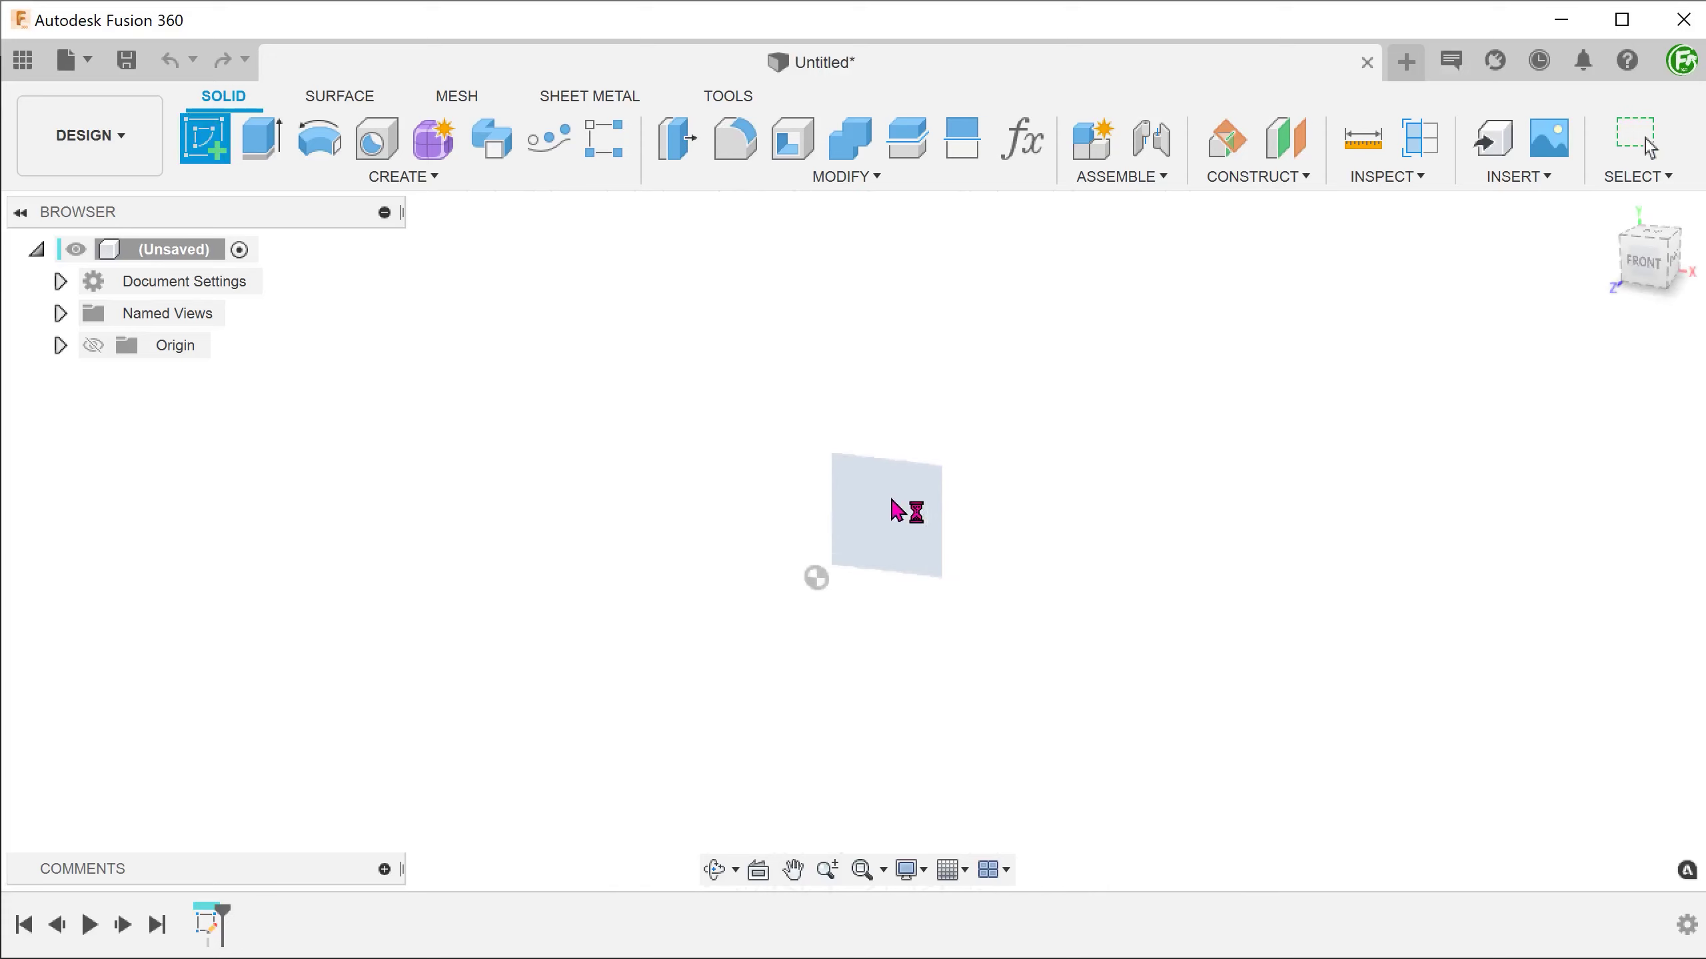
{"action": "left_click", "coordinate": [333, 177]}
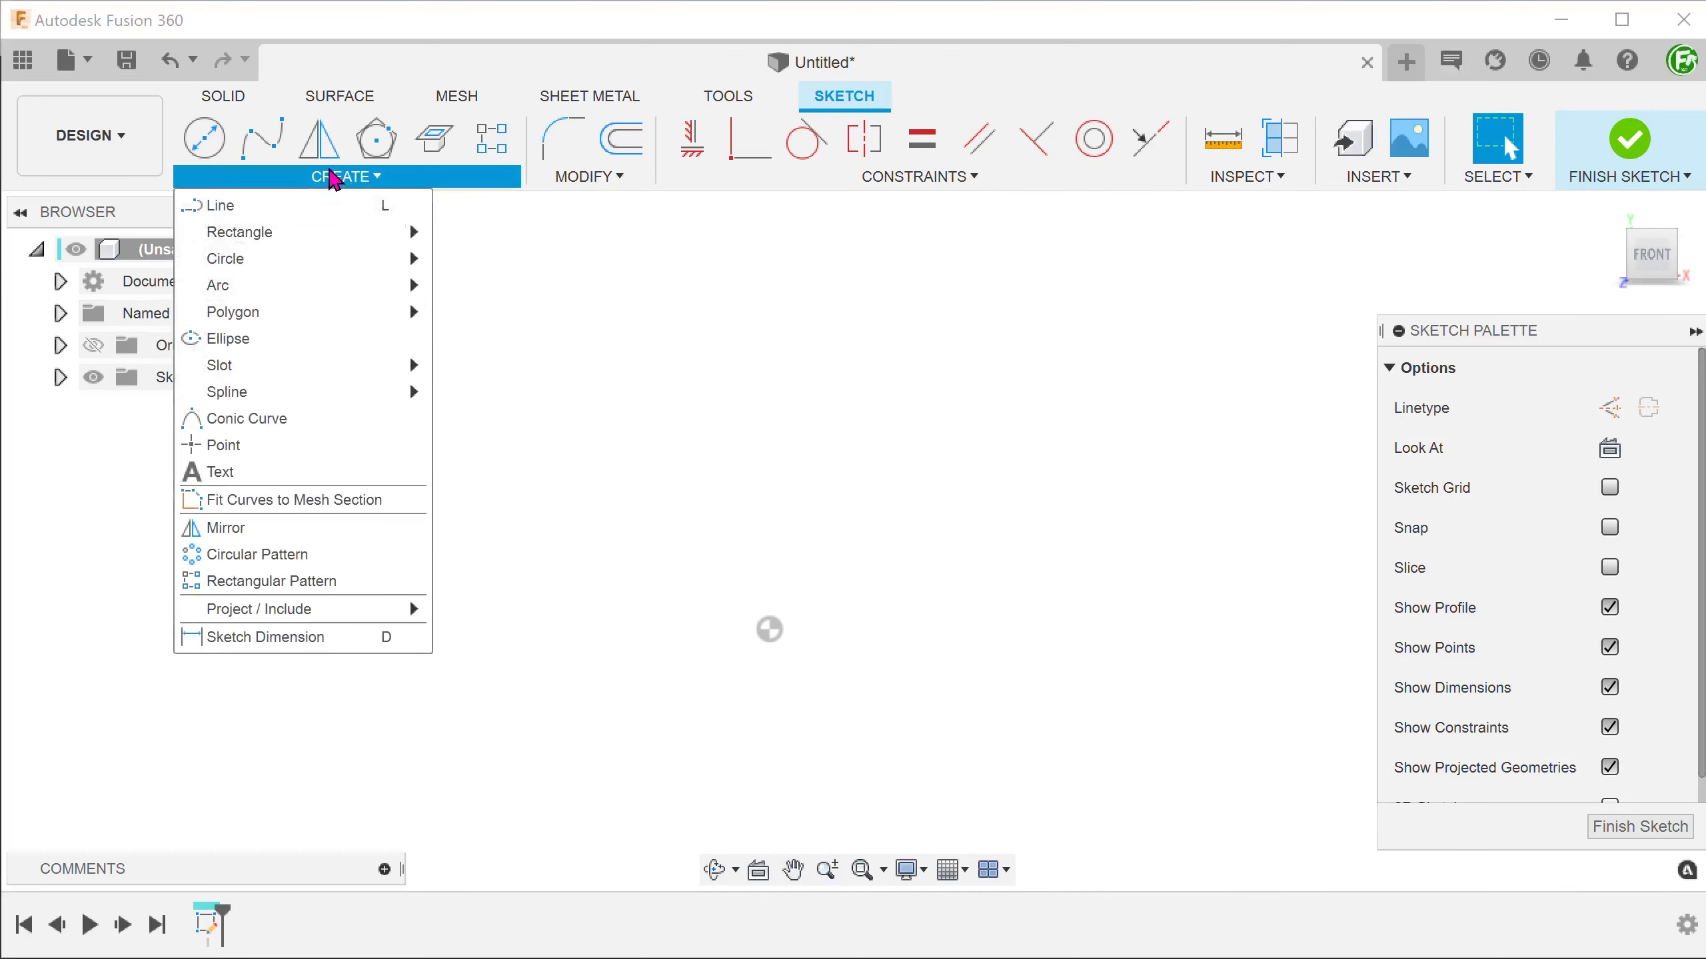
{"action": "left_click", "coordinate": [360, 339]}
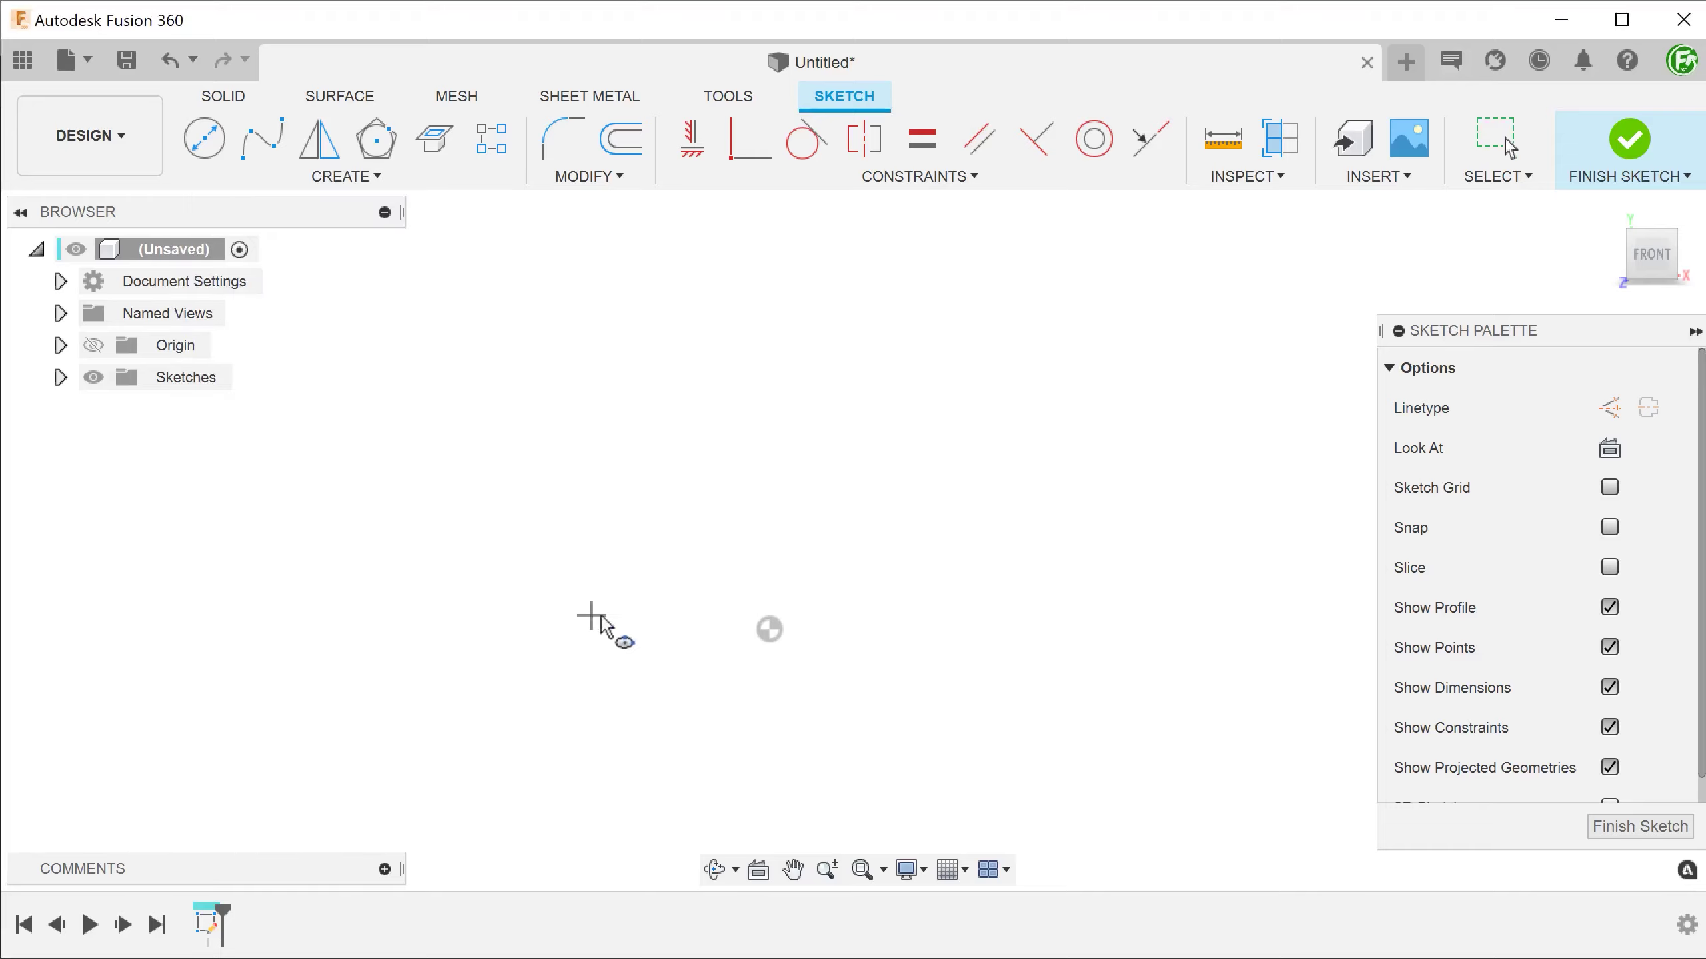
{"action": "left_click", "coordinate": [771, 630]}
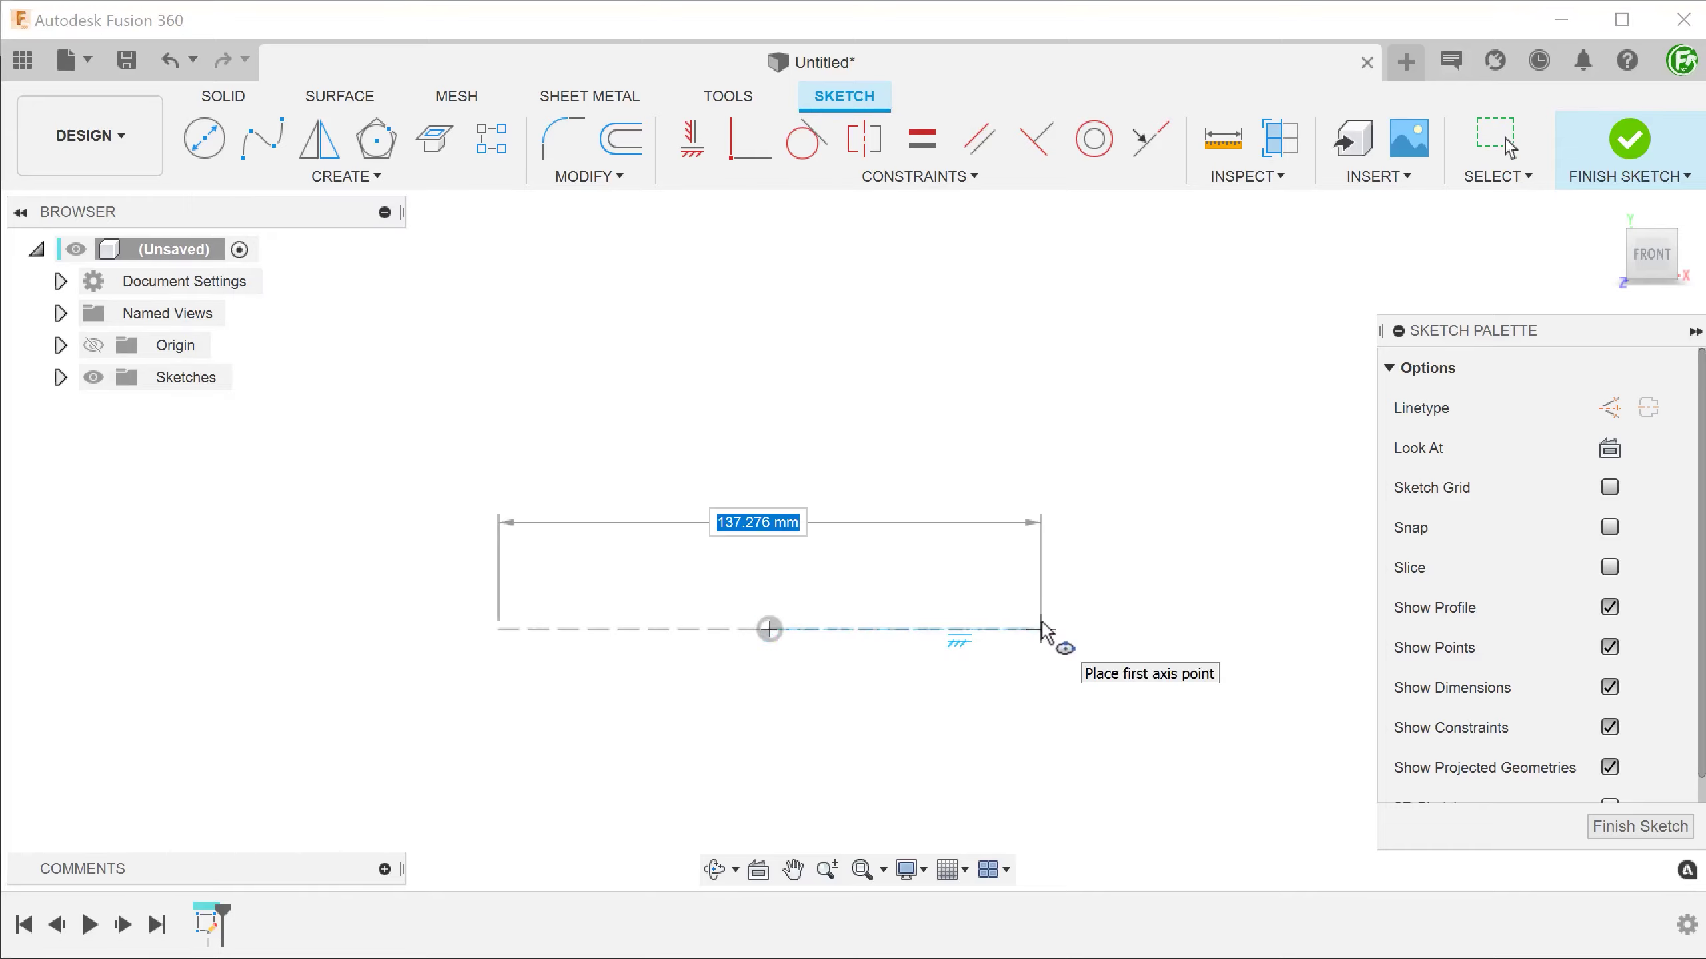
{"action": "left_click", "coordinate": [1021, 687]}
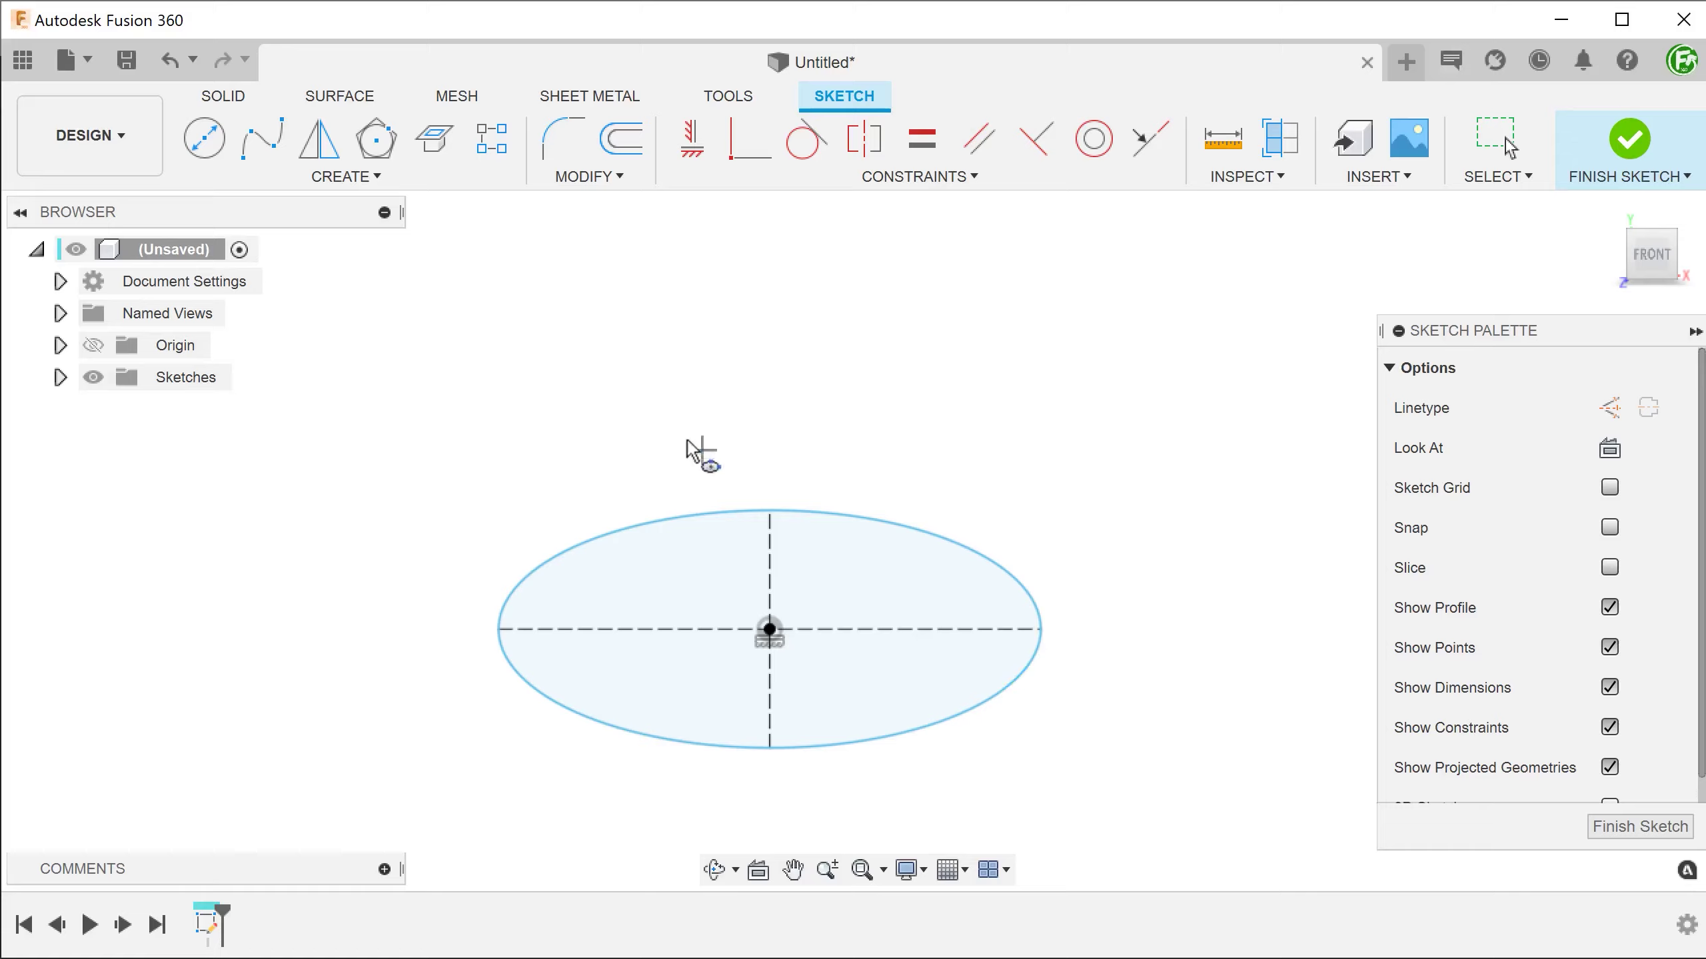
Dimension the ellipse 75 mm wide and 21 mm tall
{"action": "key", "text": "d"}
{"action": "left_click", "coordinate": [661, 628]}
{"action": "left_click", "coordinate": [783, 457]}
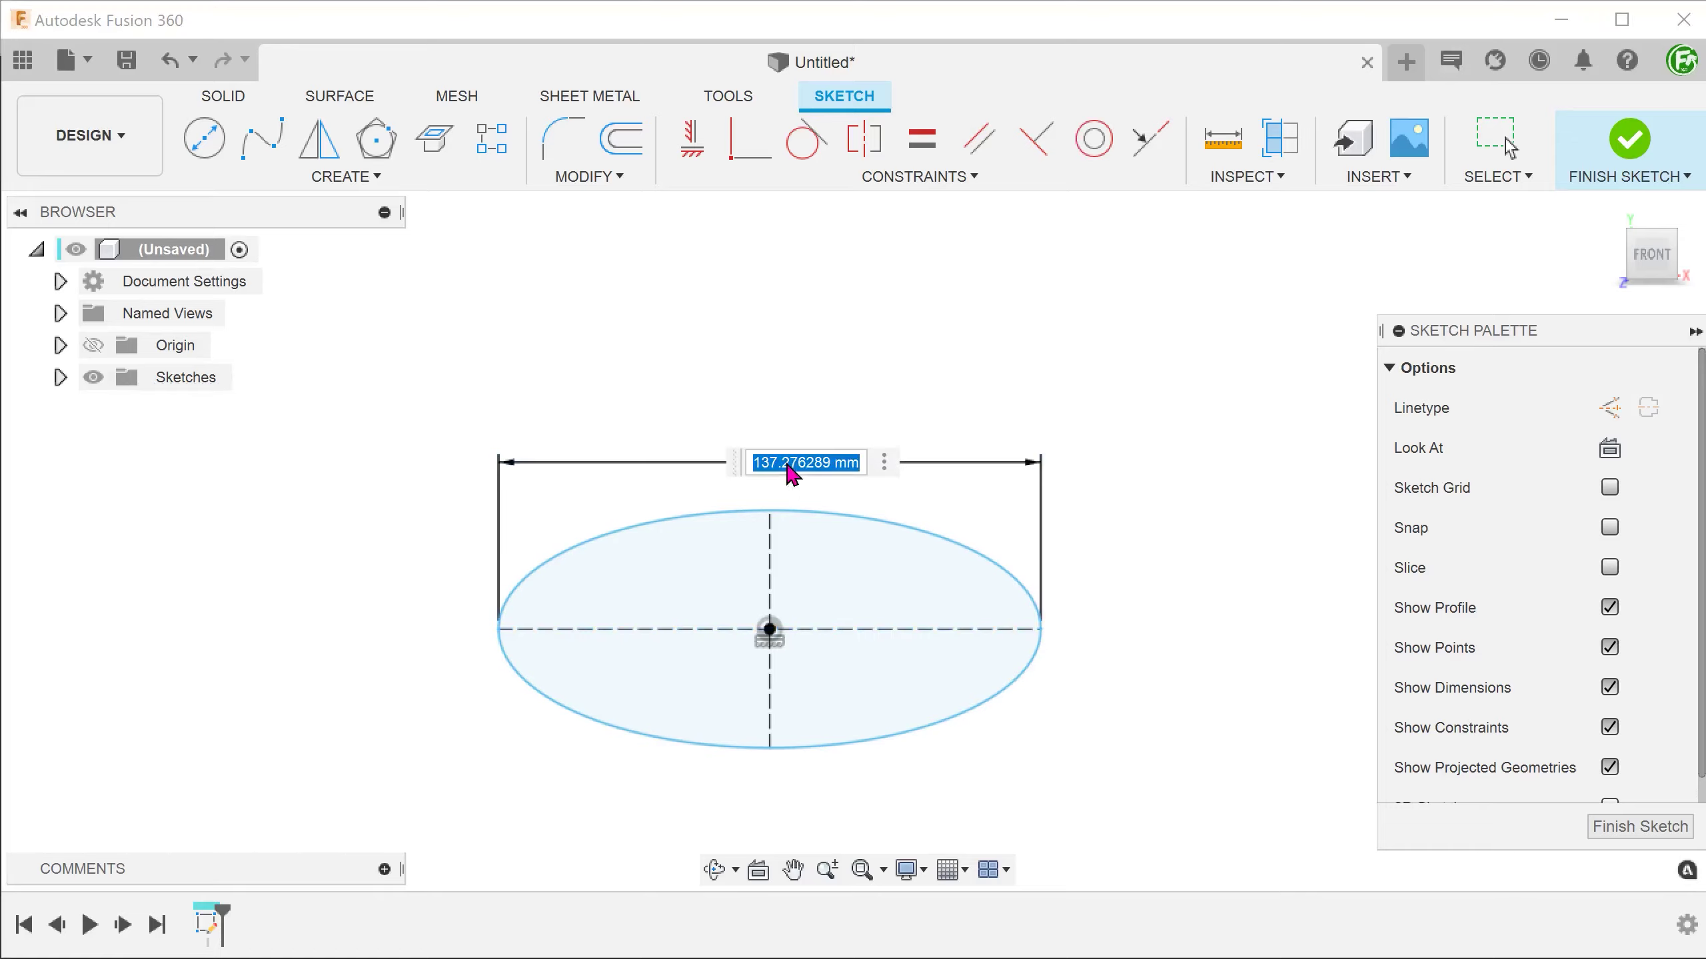
{"action": "type", "text": "75"}
{"action": "key", "text": "Return"}
{"action": "left_click", "coordinate": [770, 558]}
{"action": "left_click", "coordinate": [530, 603]}
{"action": "type", "text": "2"}
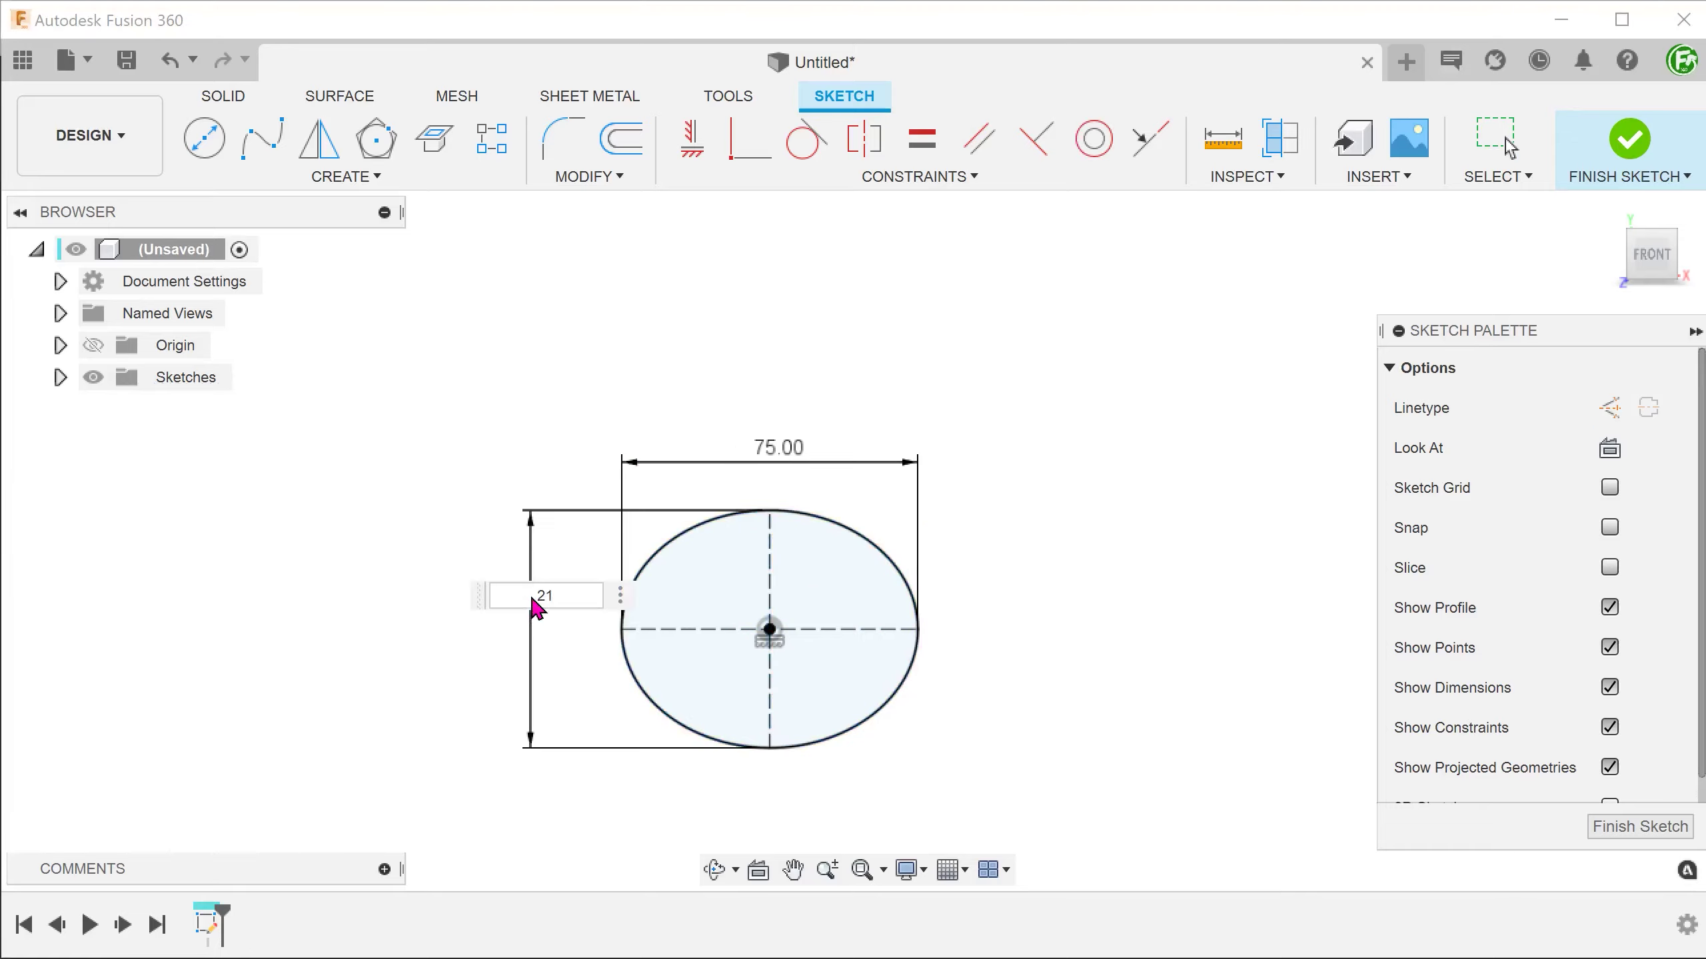
{"action": "type", "text": "1"}
{"action": "key", "text": "Return"}
{"action": "scroll", "coordinate": [558, 745], "scroll_direction": "up", "scroll_amount": 3}
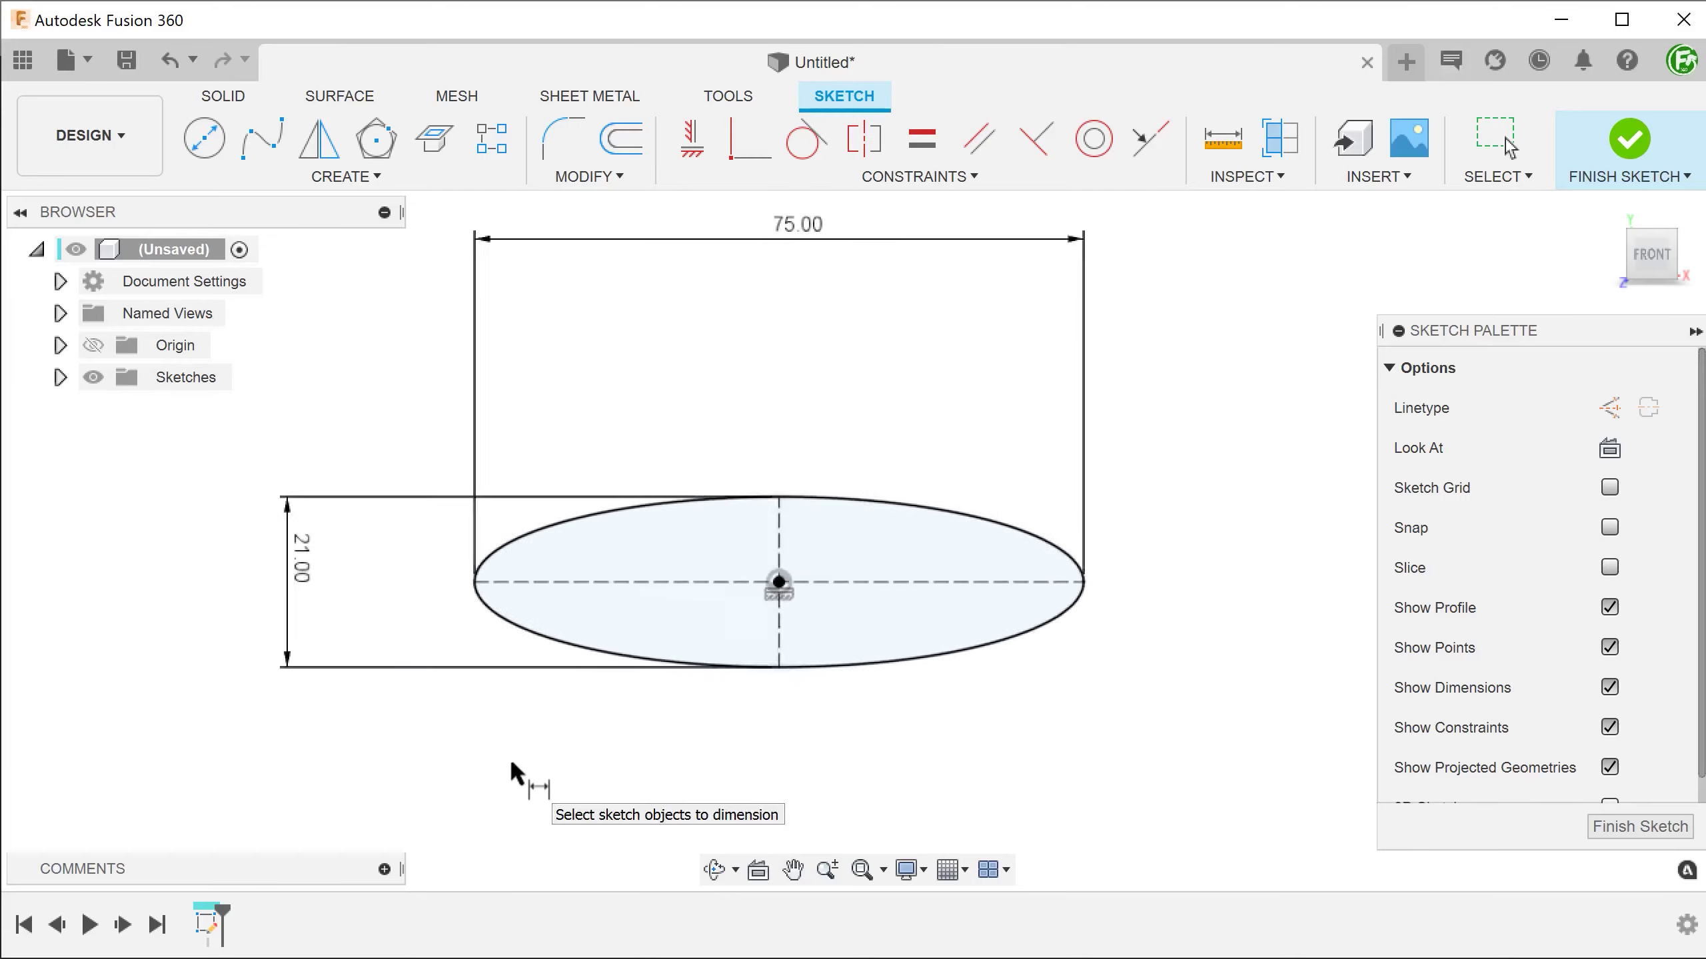
Draw lines from the ellipse's top to its centre and on to its right end, then finish the sketch
{"action": "key", "text": "l"}
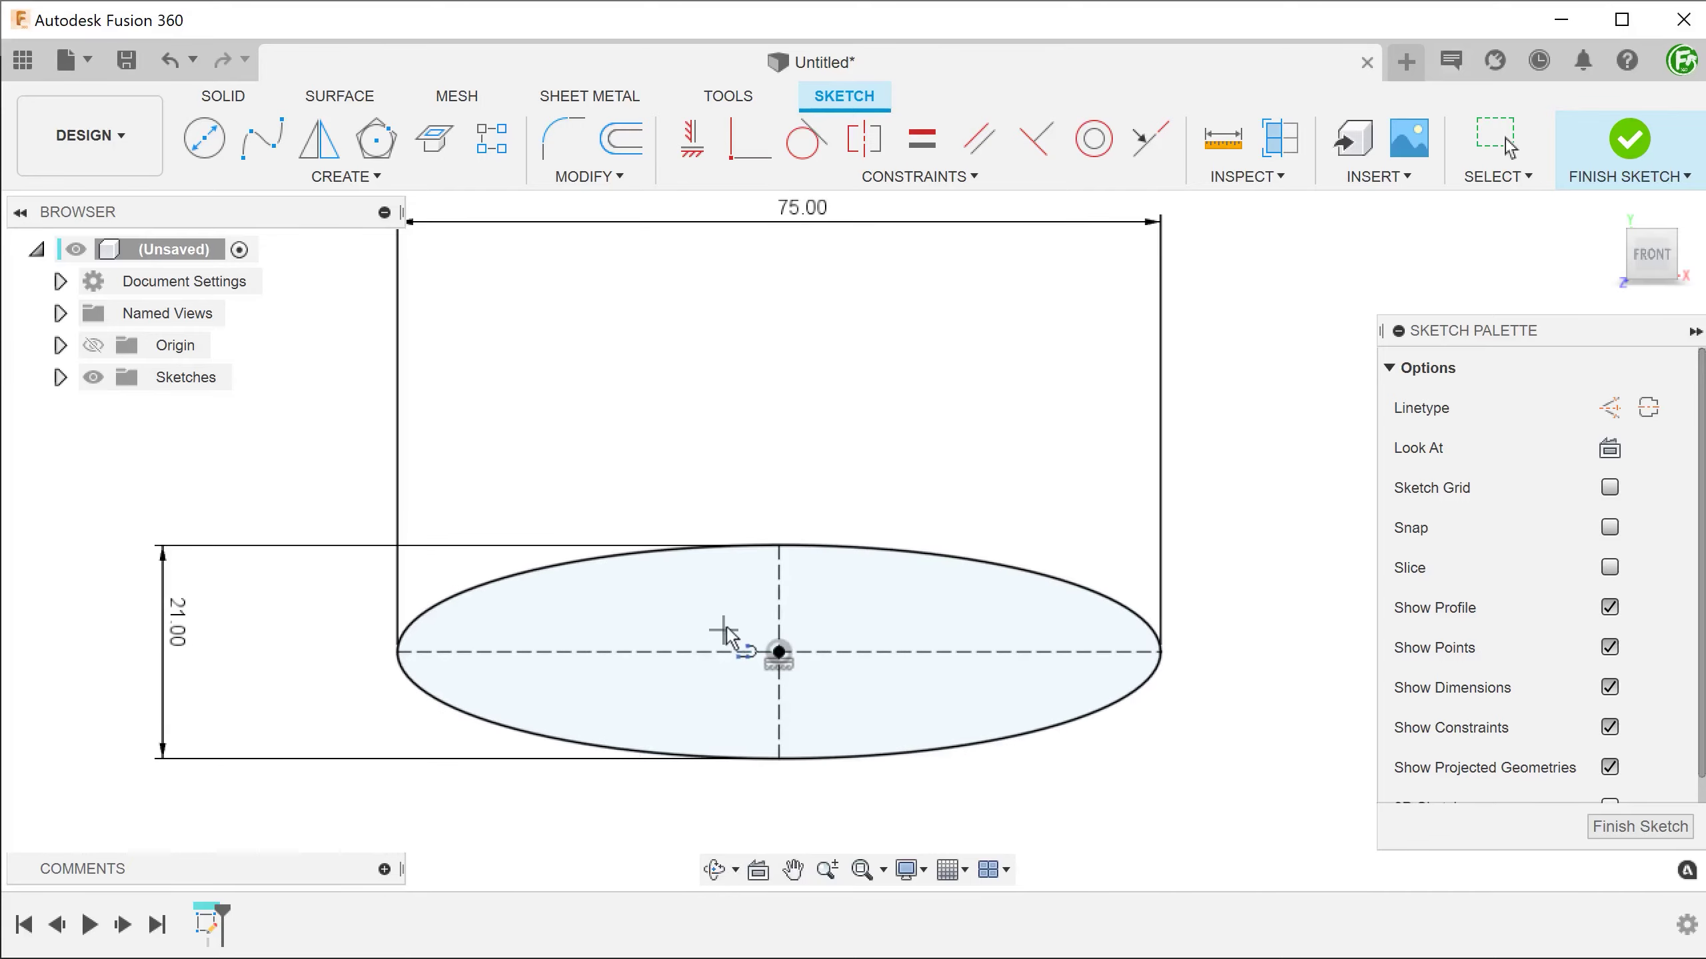
{"action": "left_click", "coordinate": [779, 545]}
{"action": "double_click", "coordinate": [779, 651]}
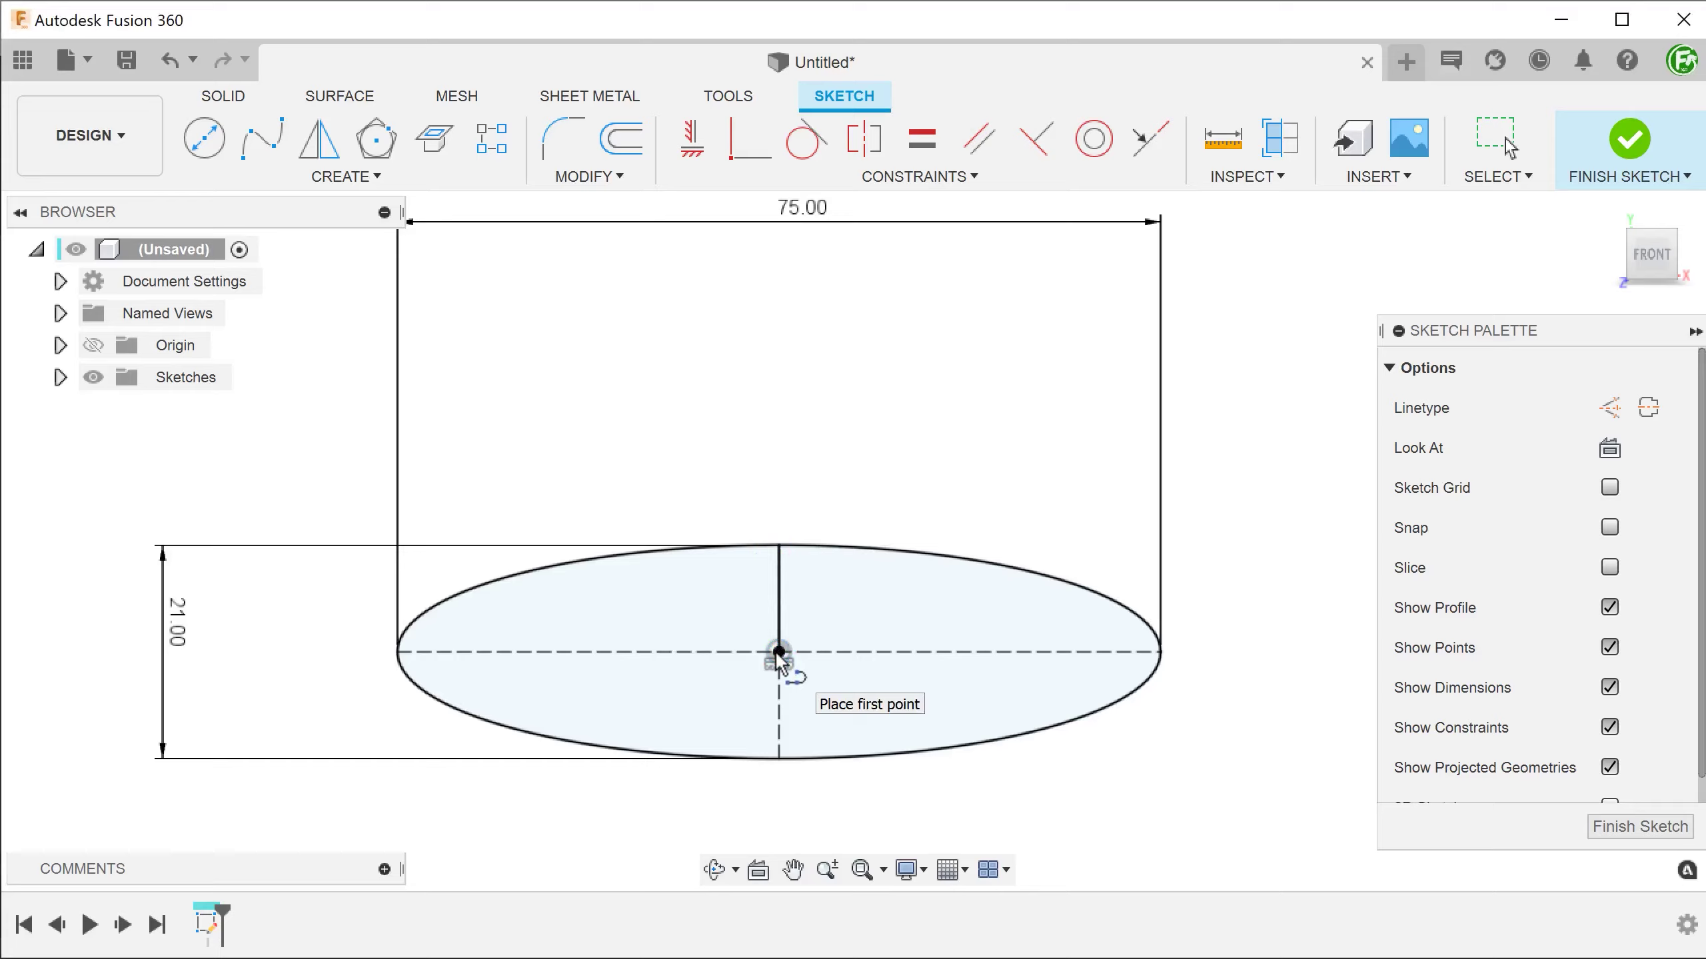
{"action": "left_click", "coordinate": [779, 652]}
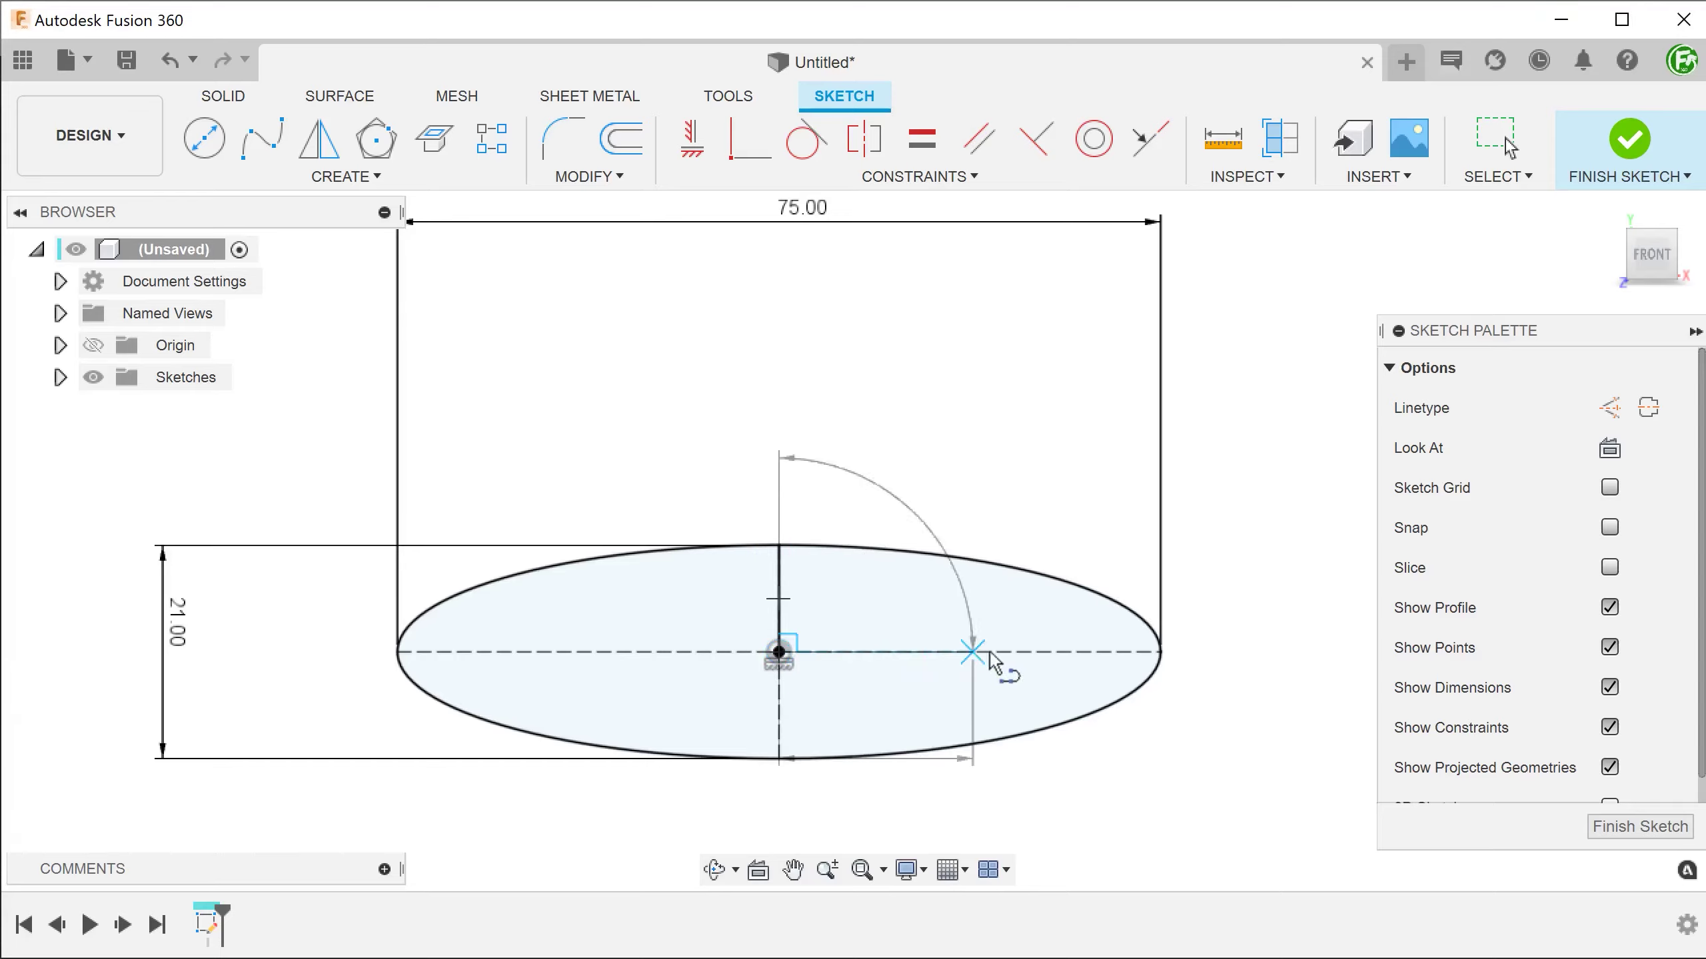
{"action": "double_click", "coordinate": [1161, 652]}
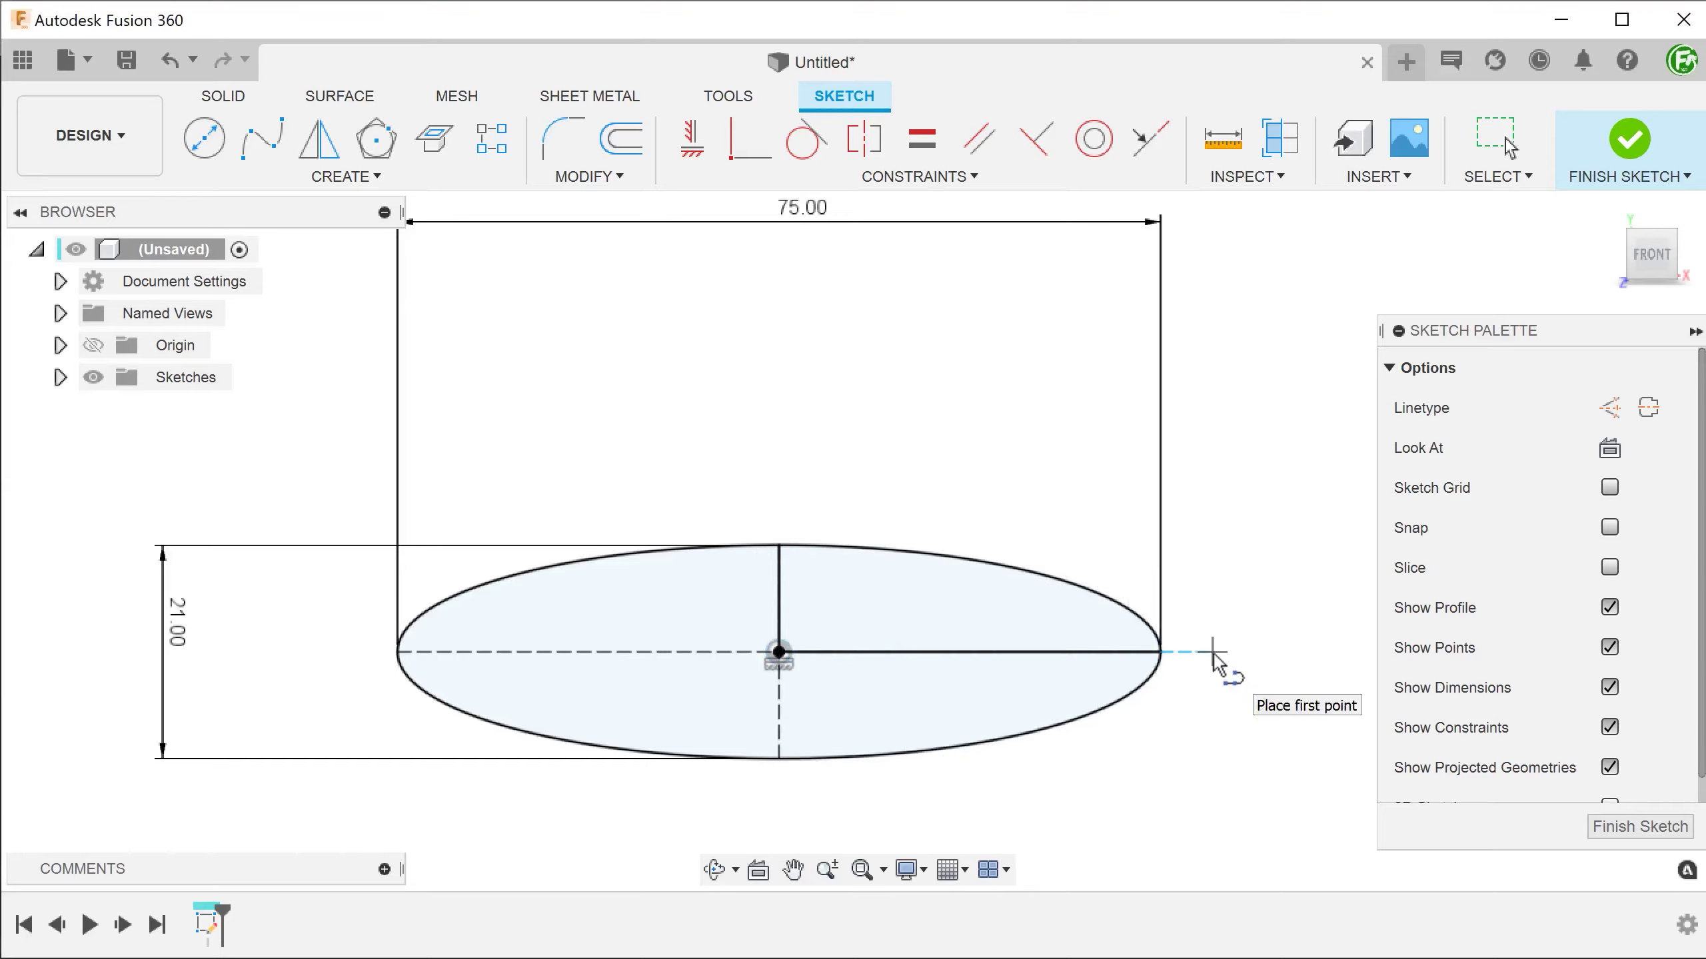
{"action": "left_click", "coordinate": [1510, 146]}
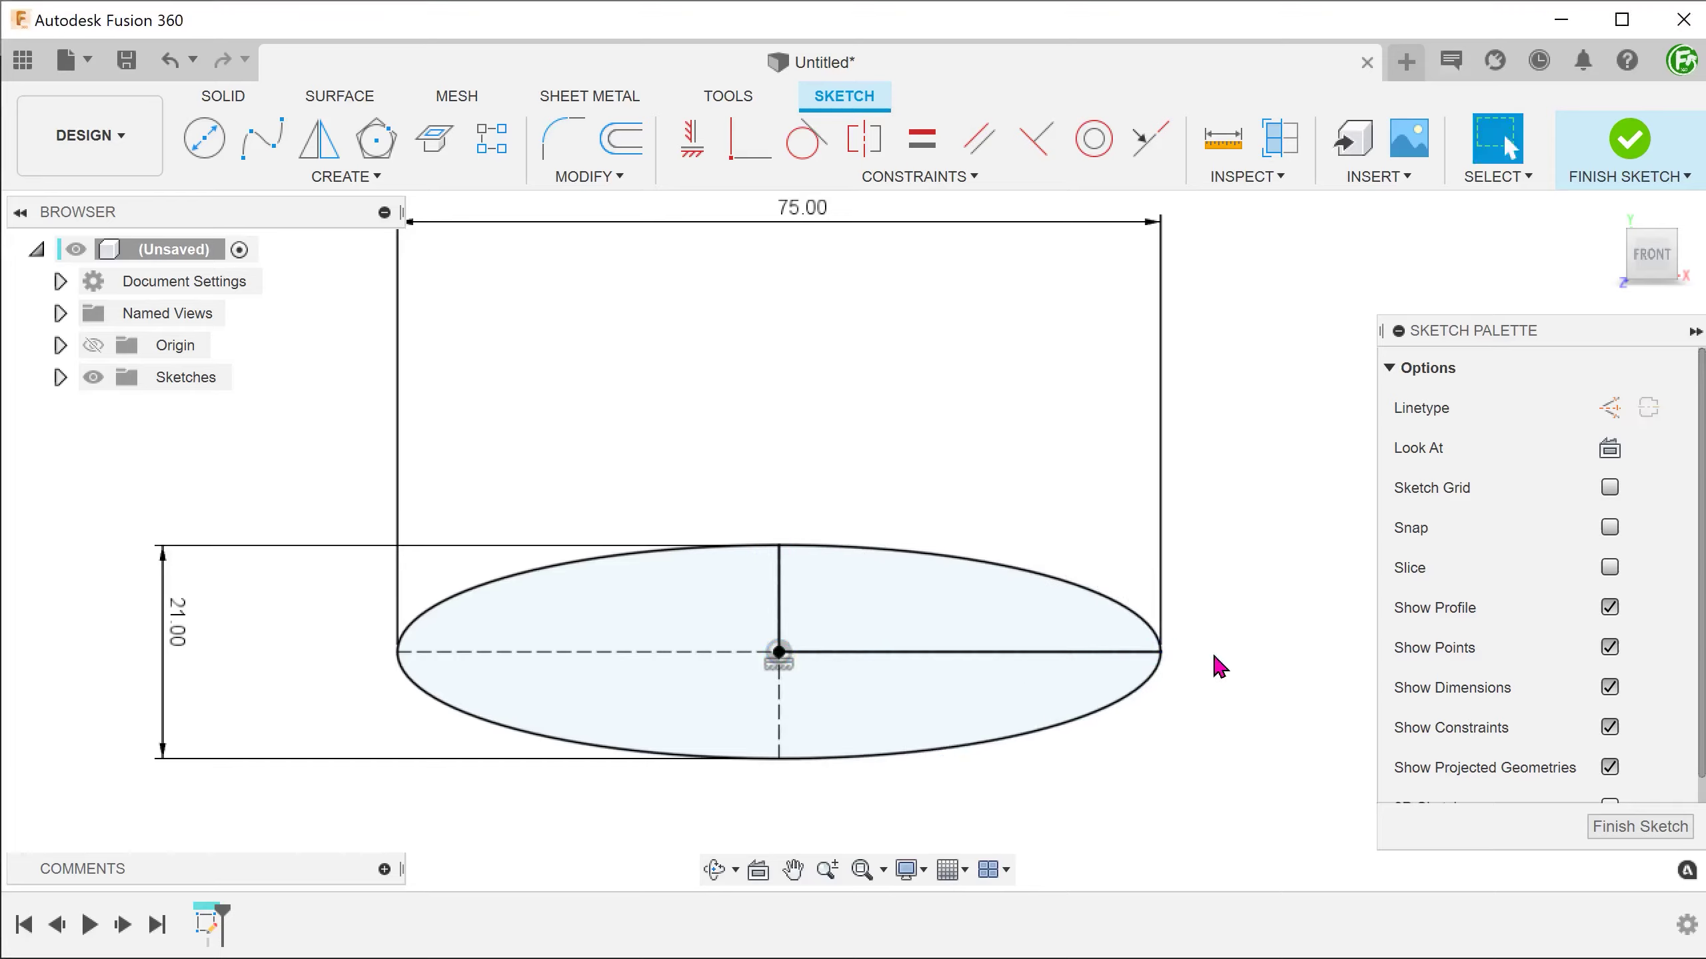
{"action": "left_click", "coordinate": [998, 614]}
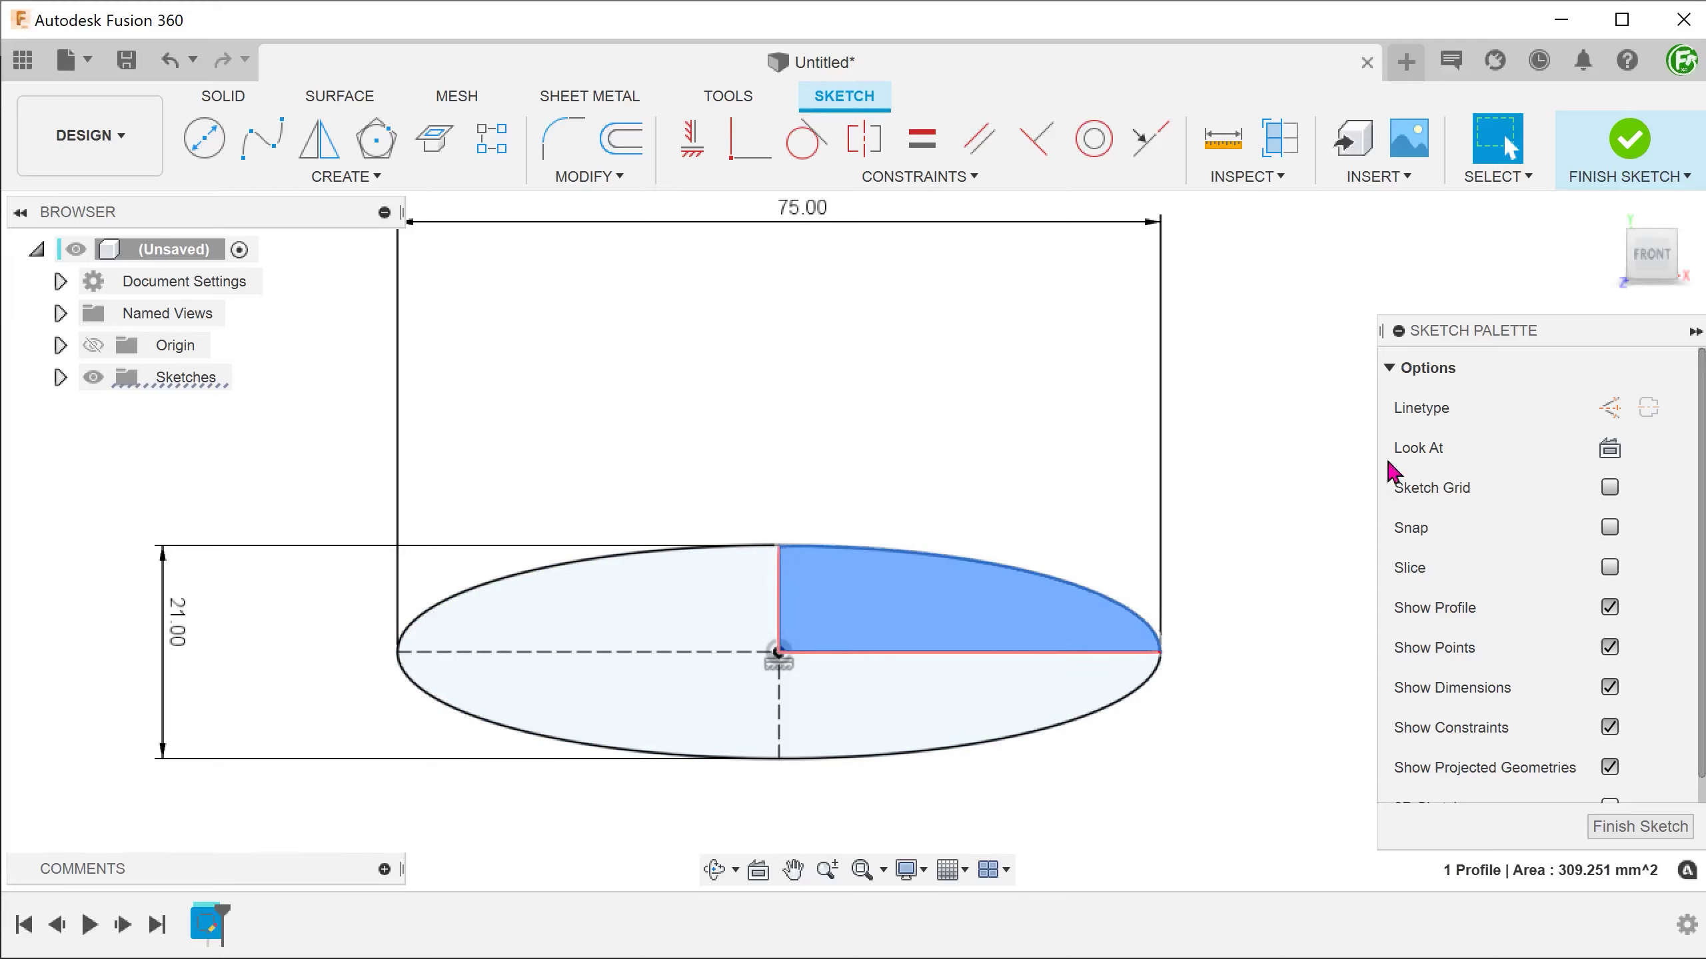
{"action": "left_click", "coordinate": [1629, 141]}
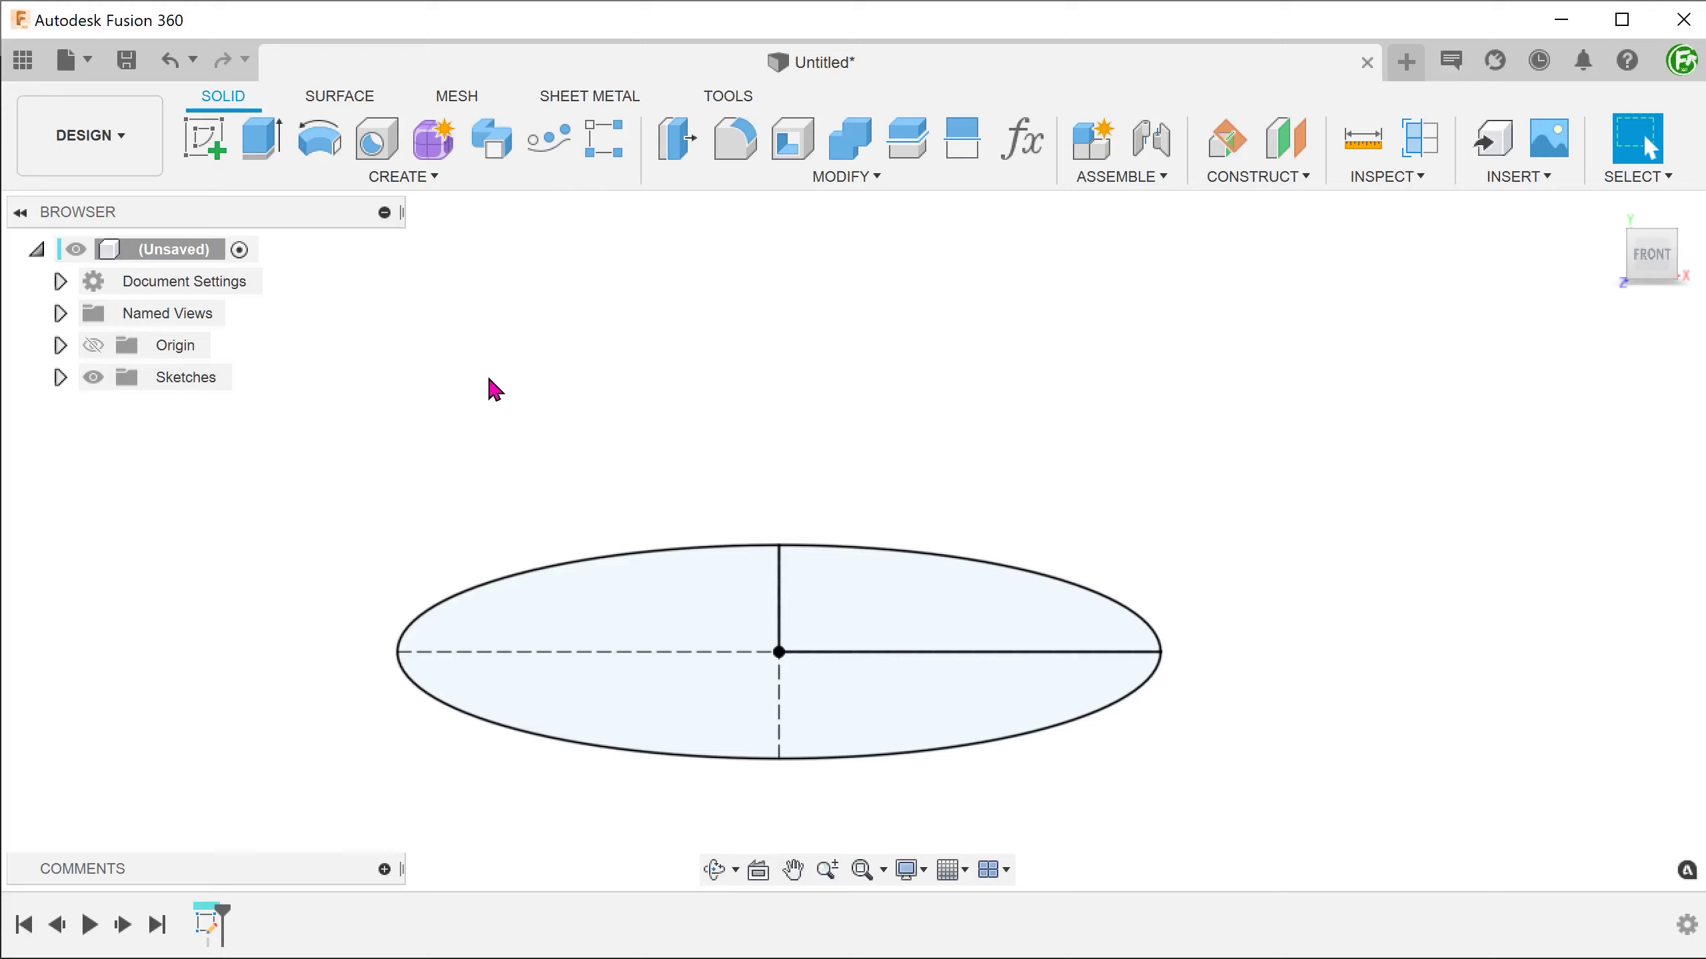
Revolve the upper-right quarter profile 360° about its vertical line
{"action": "left_click", "coordinate": [60, 313]}
{"action": "double_click", "coordinate": [145, 444]}
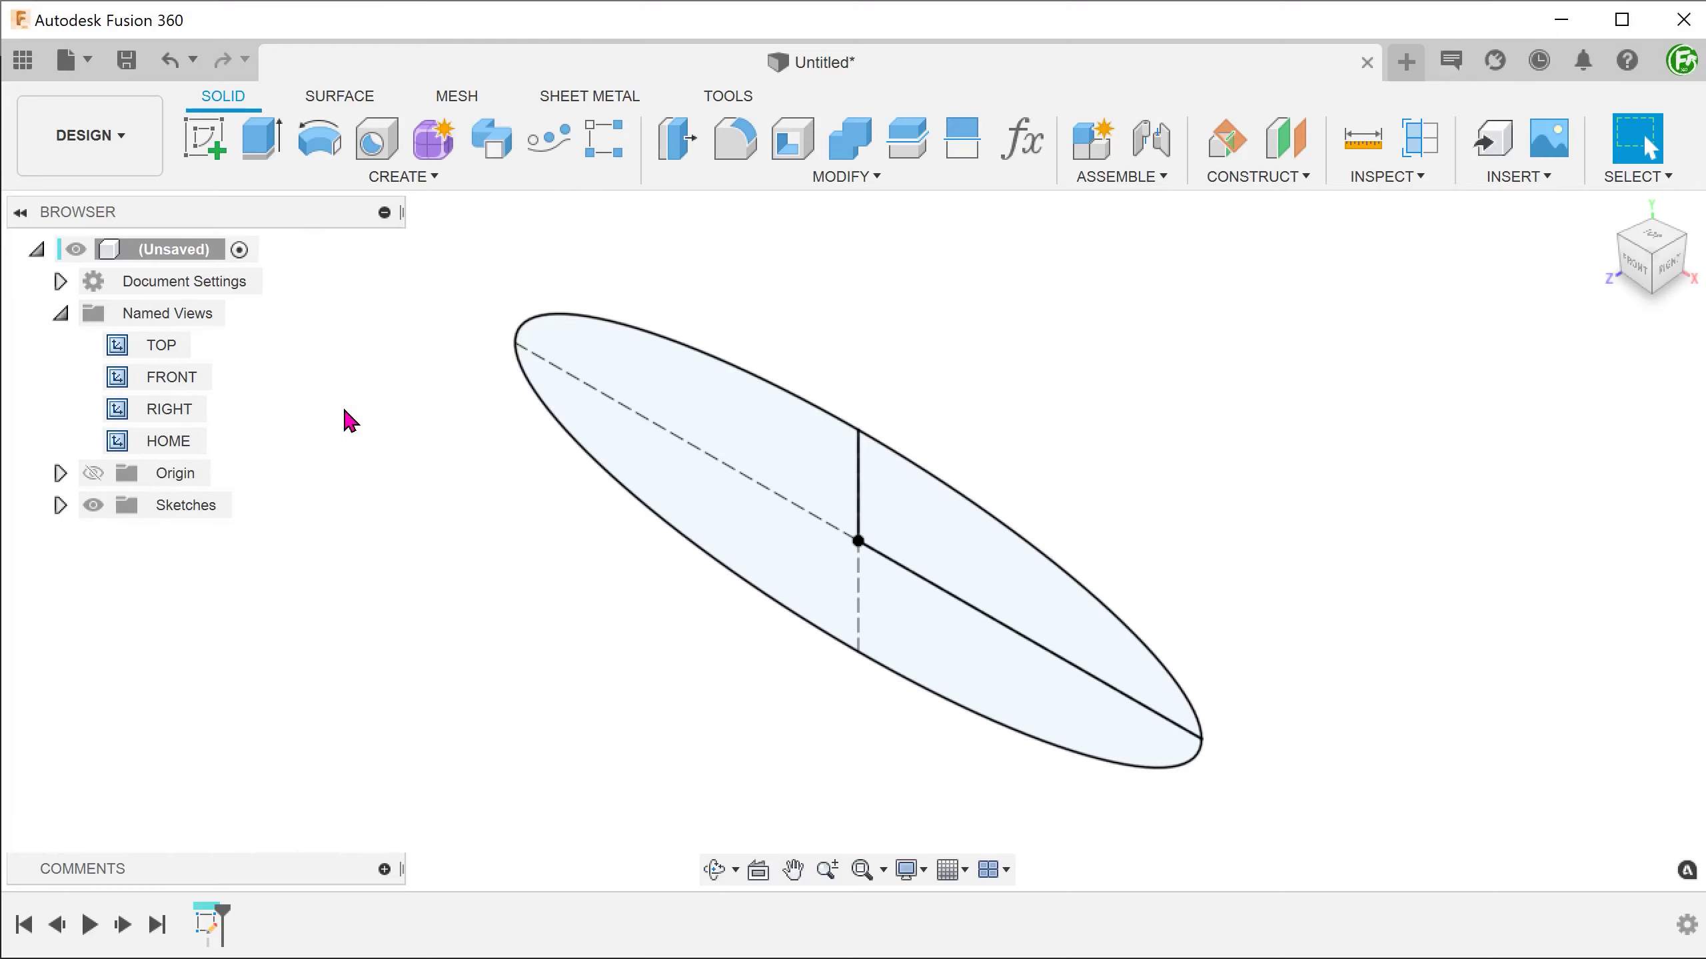
{"action": "left_click", "coordinate": [321, 160]}
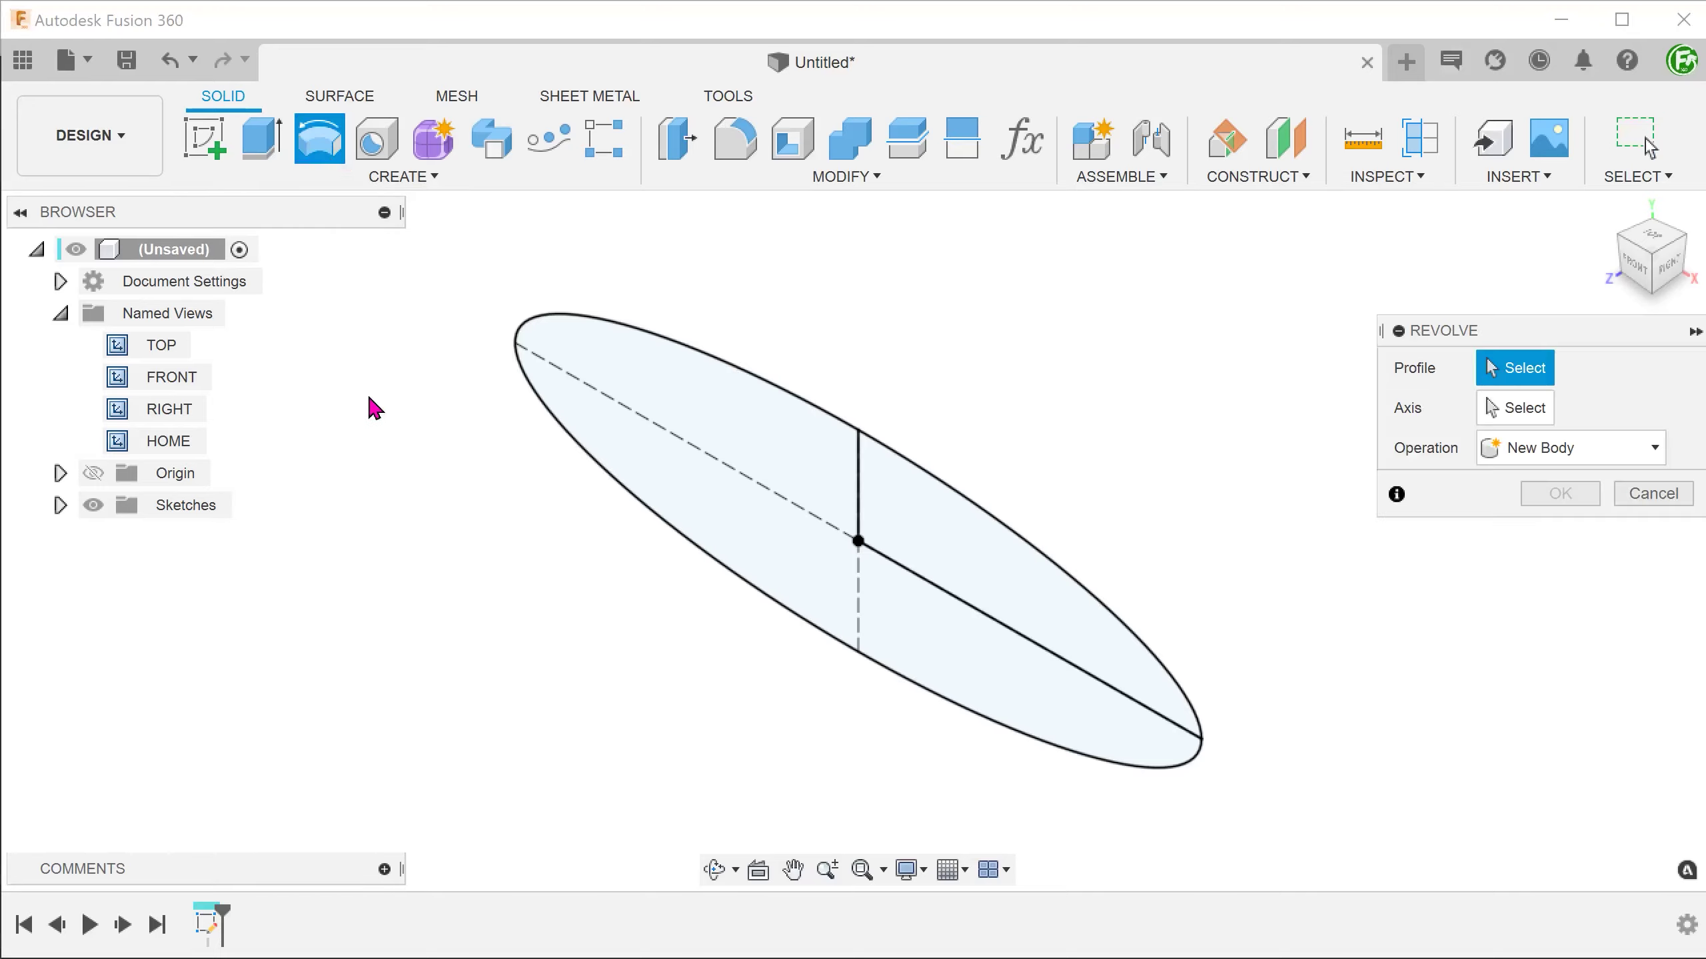
{"action": "left_click", "coordinate": [942, 521]}
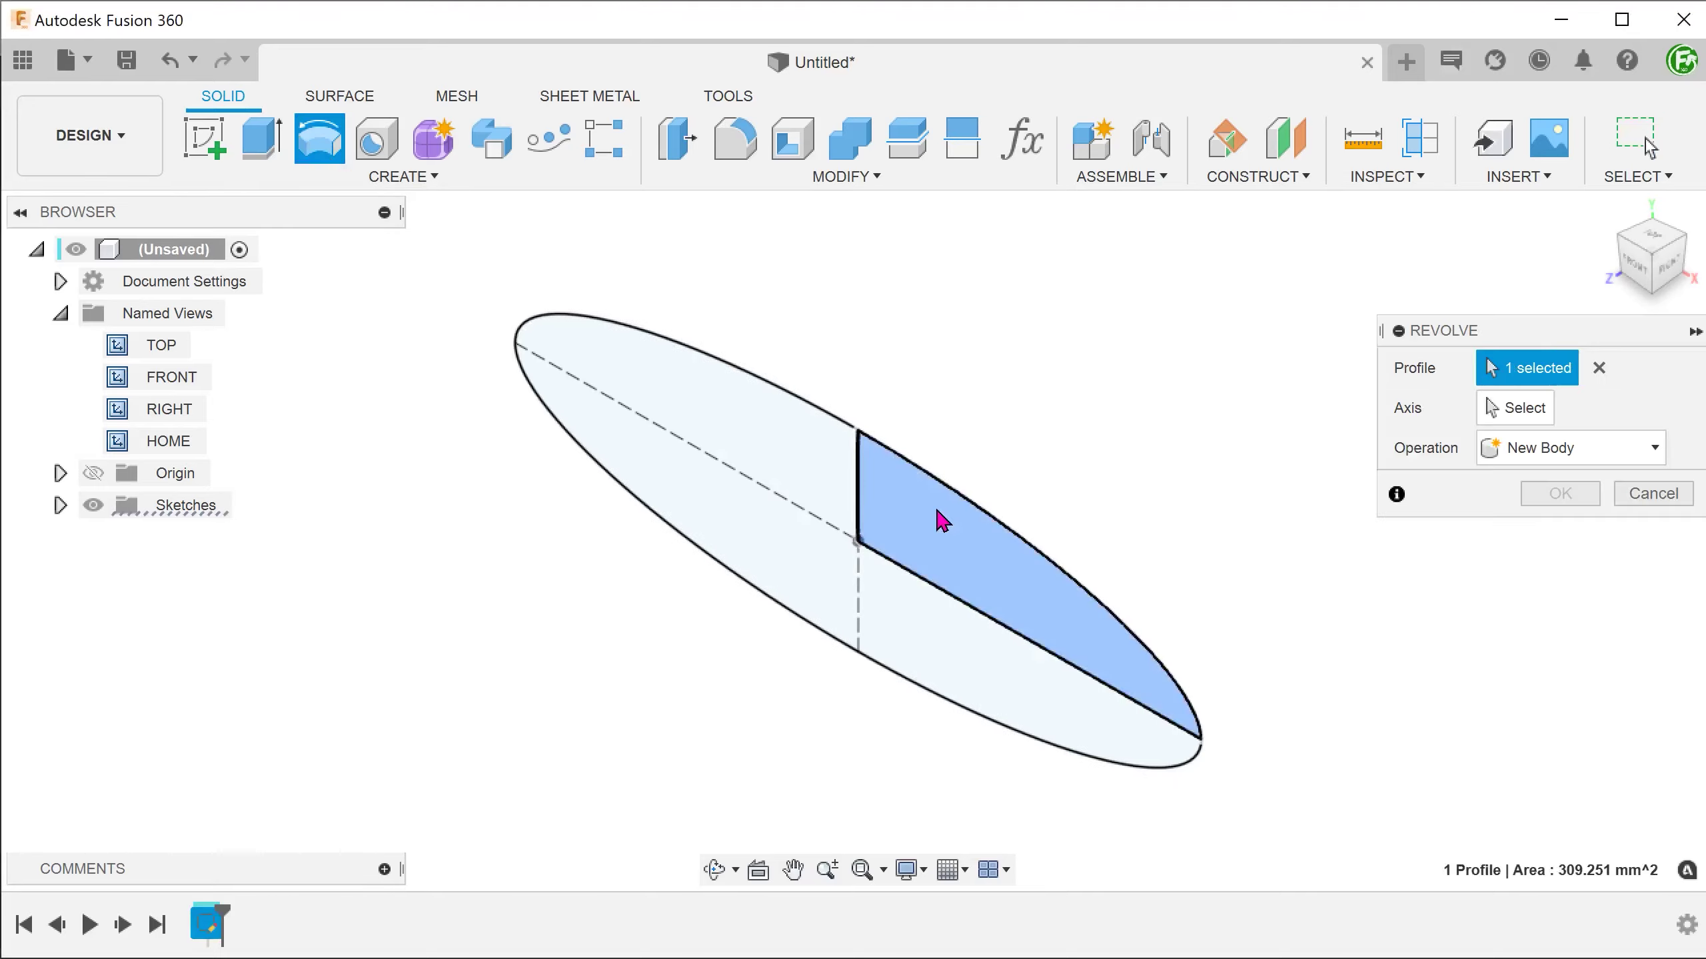
{"action": "left_click", "coordinate": [1523, 409]}
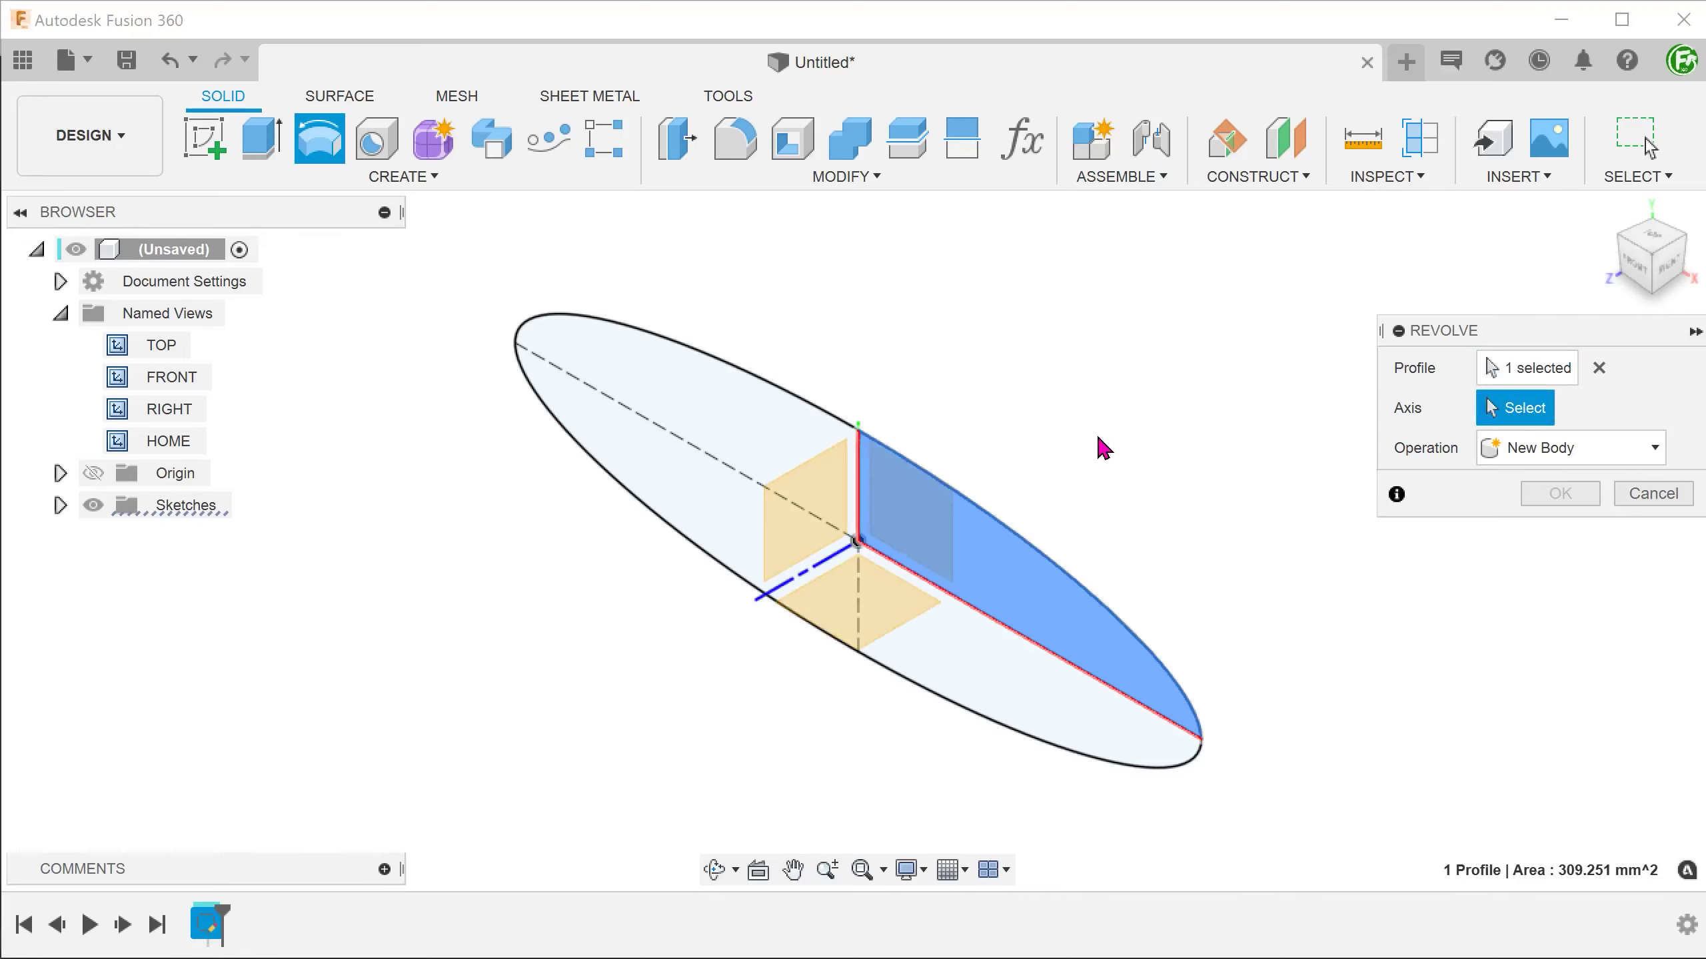
{"action": "left_click", "coordinate": [858, 507]}
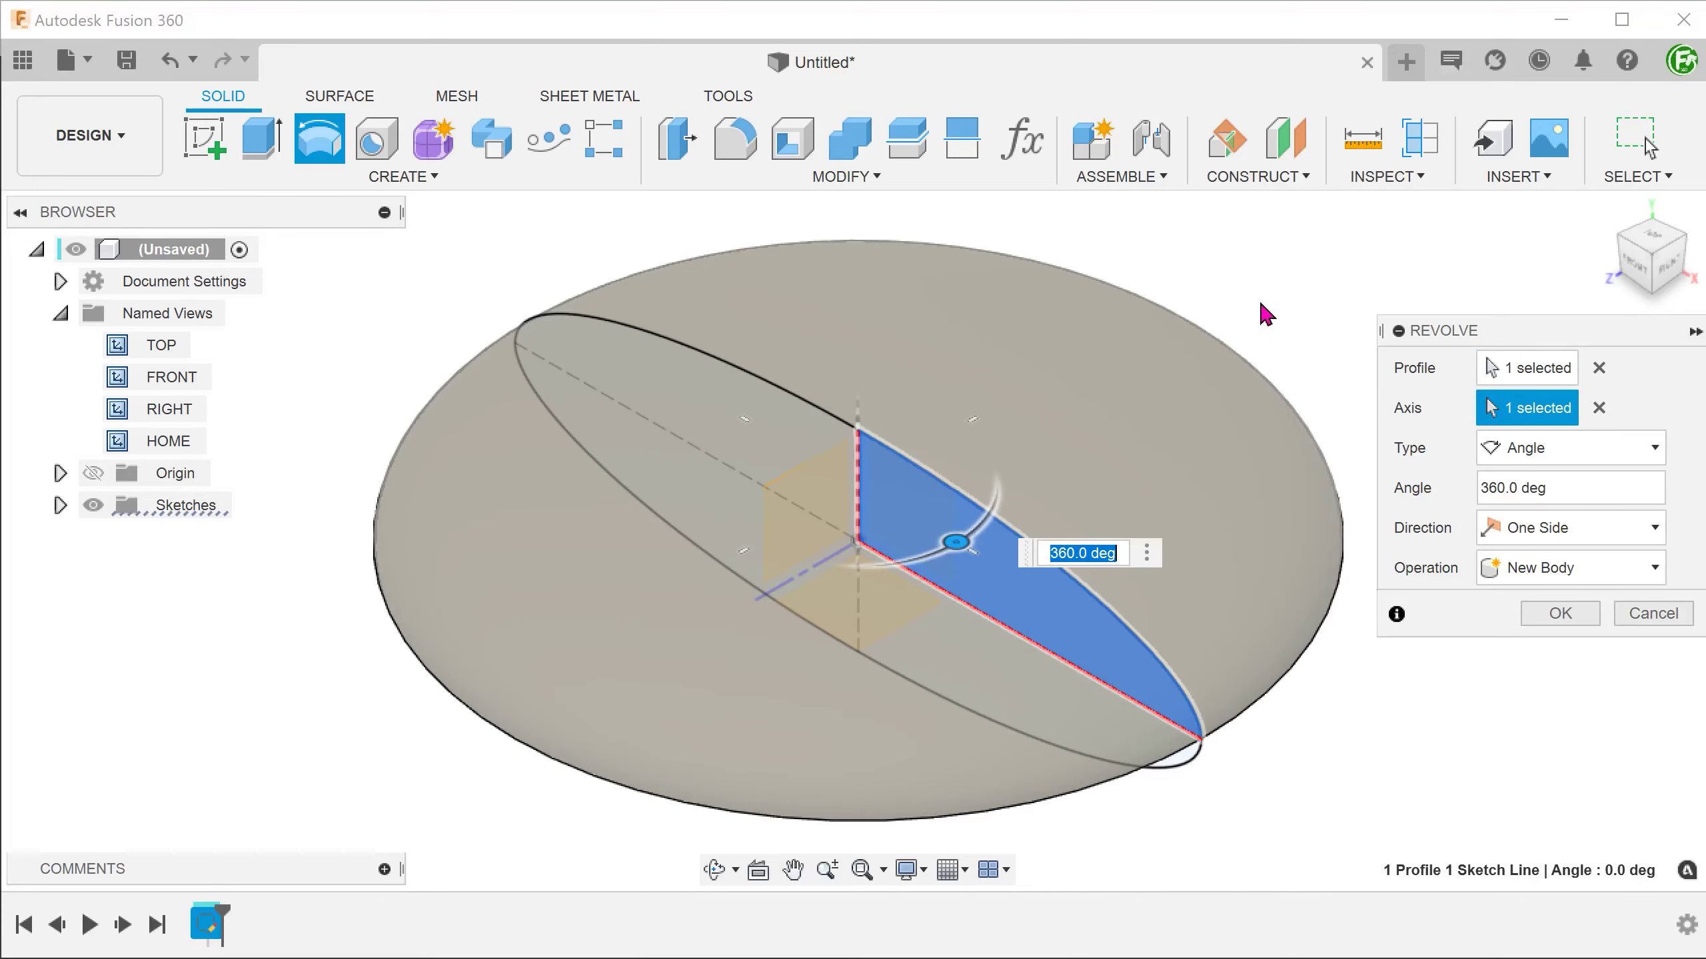
{"action": "left_click", "coordinate": [1536, 613]}
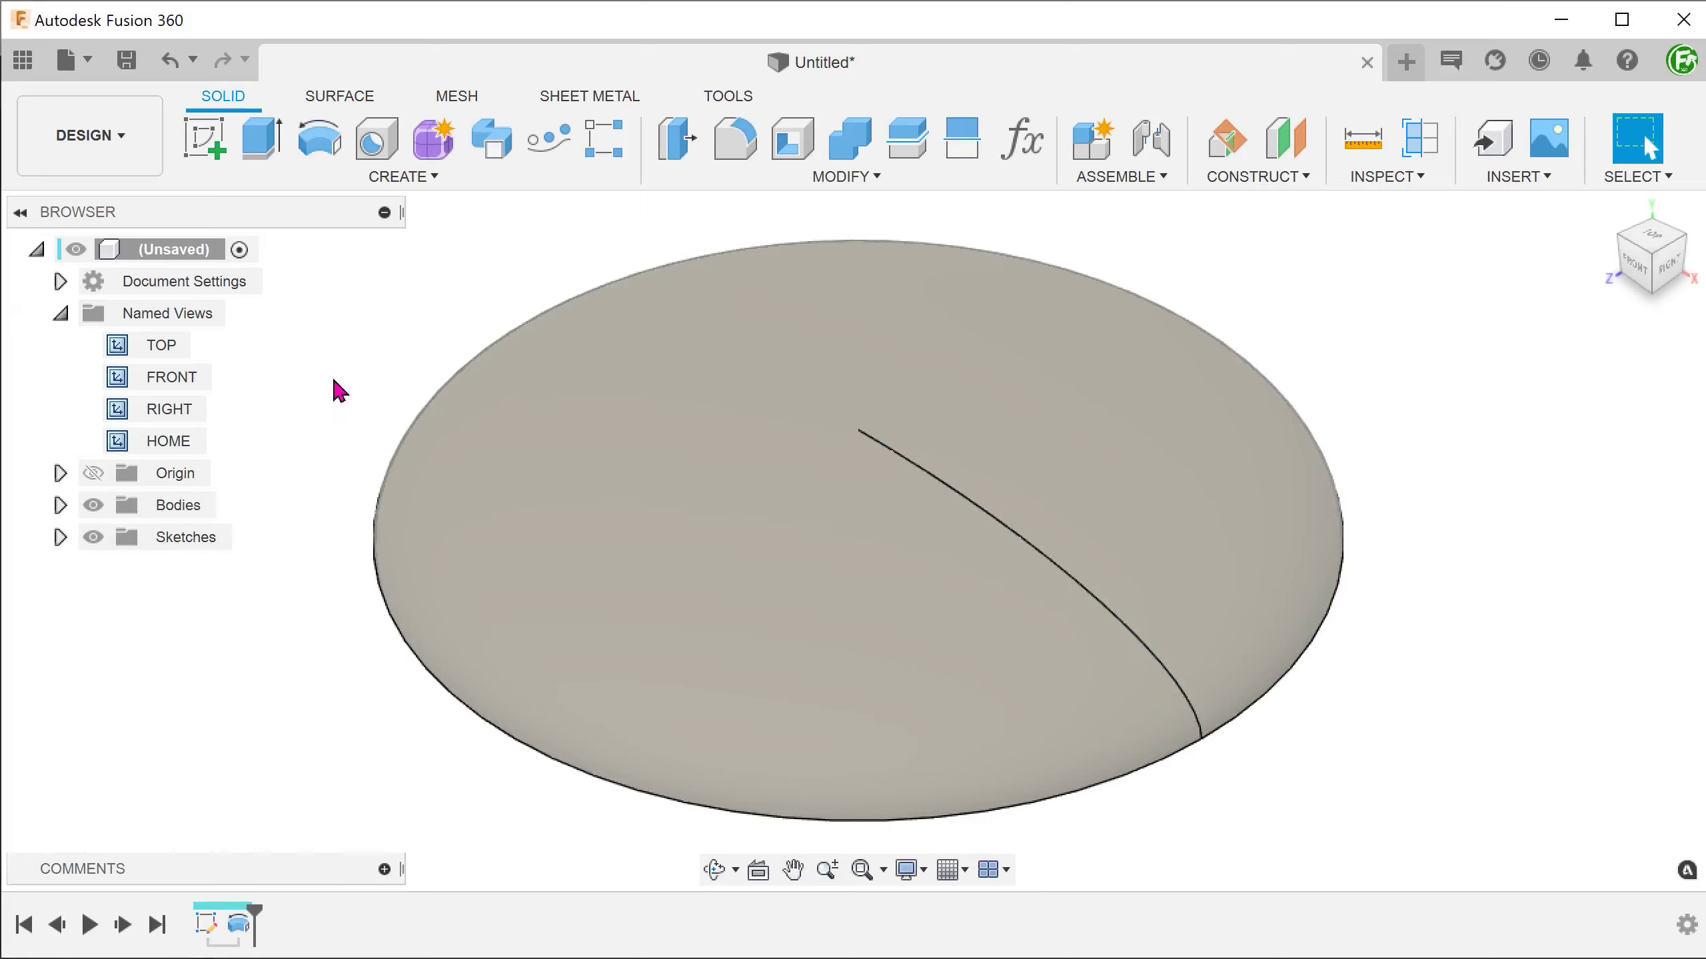
From the home view, create a new sketch on the front origin plane
{"action": "double_click", "coordinate": [196, 447]}
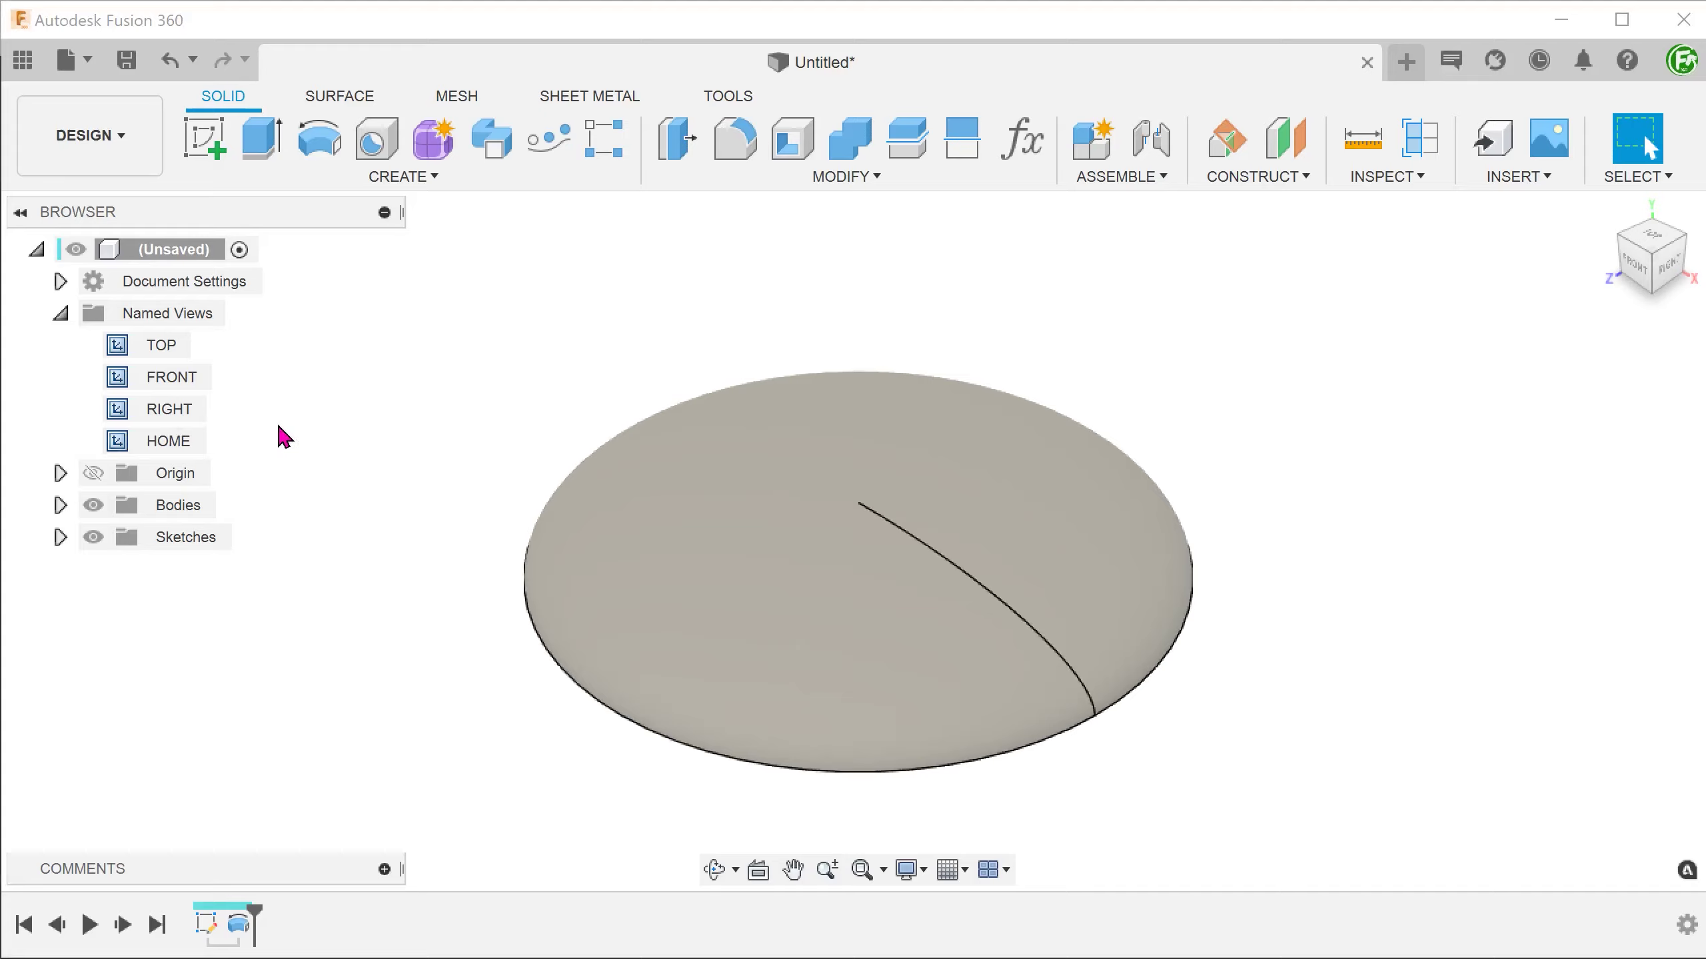
{"action": "right_click", "coordinate": [346, 448]}
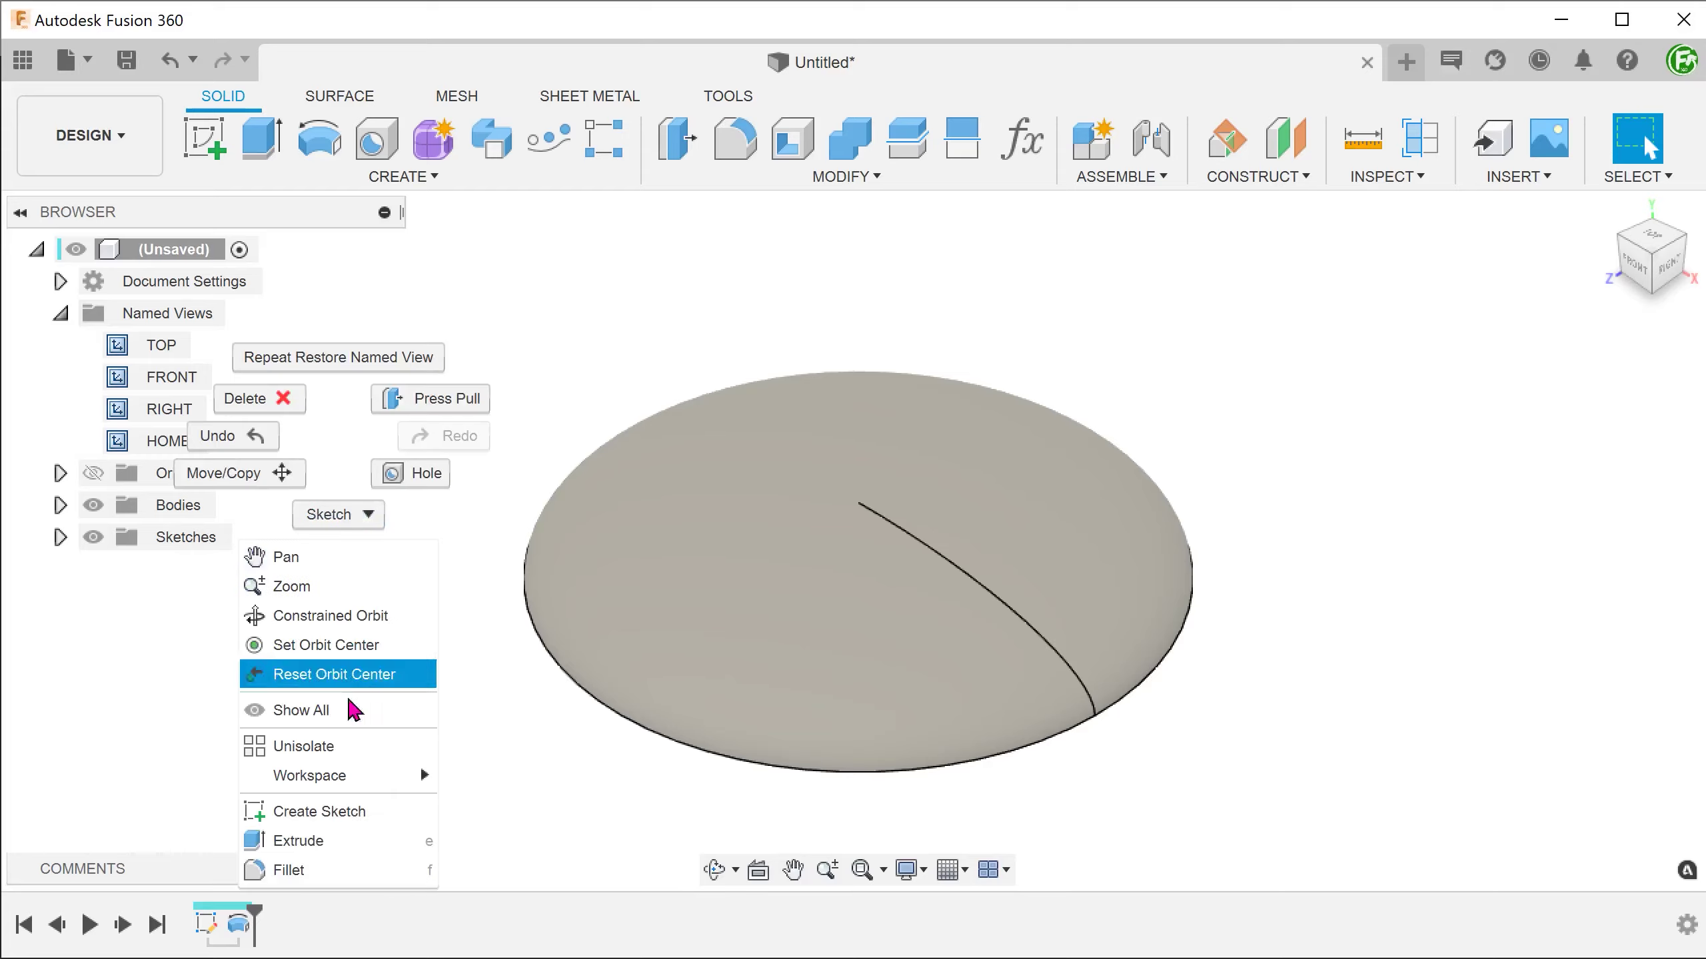
{"action": "left_click", "coordinate": [389, 825]}
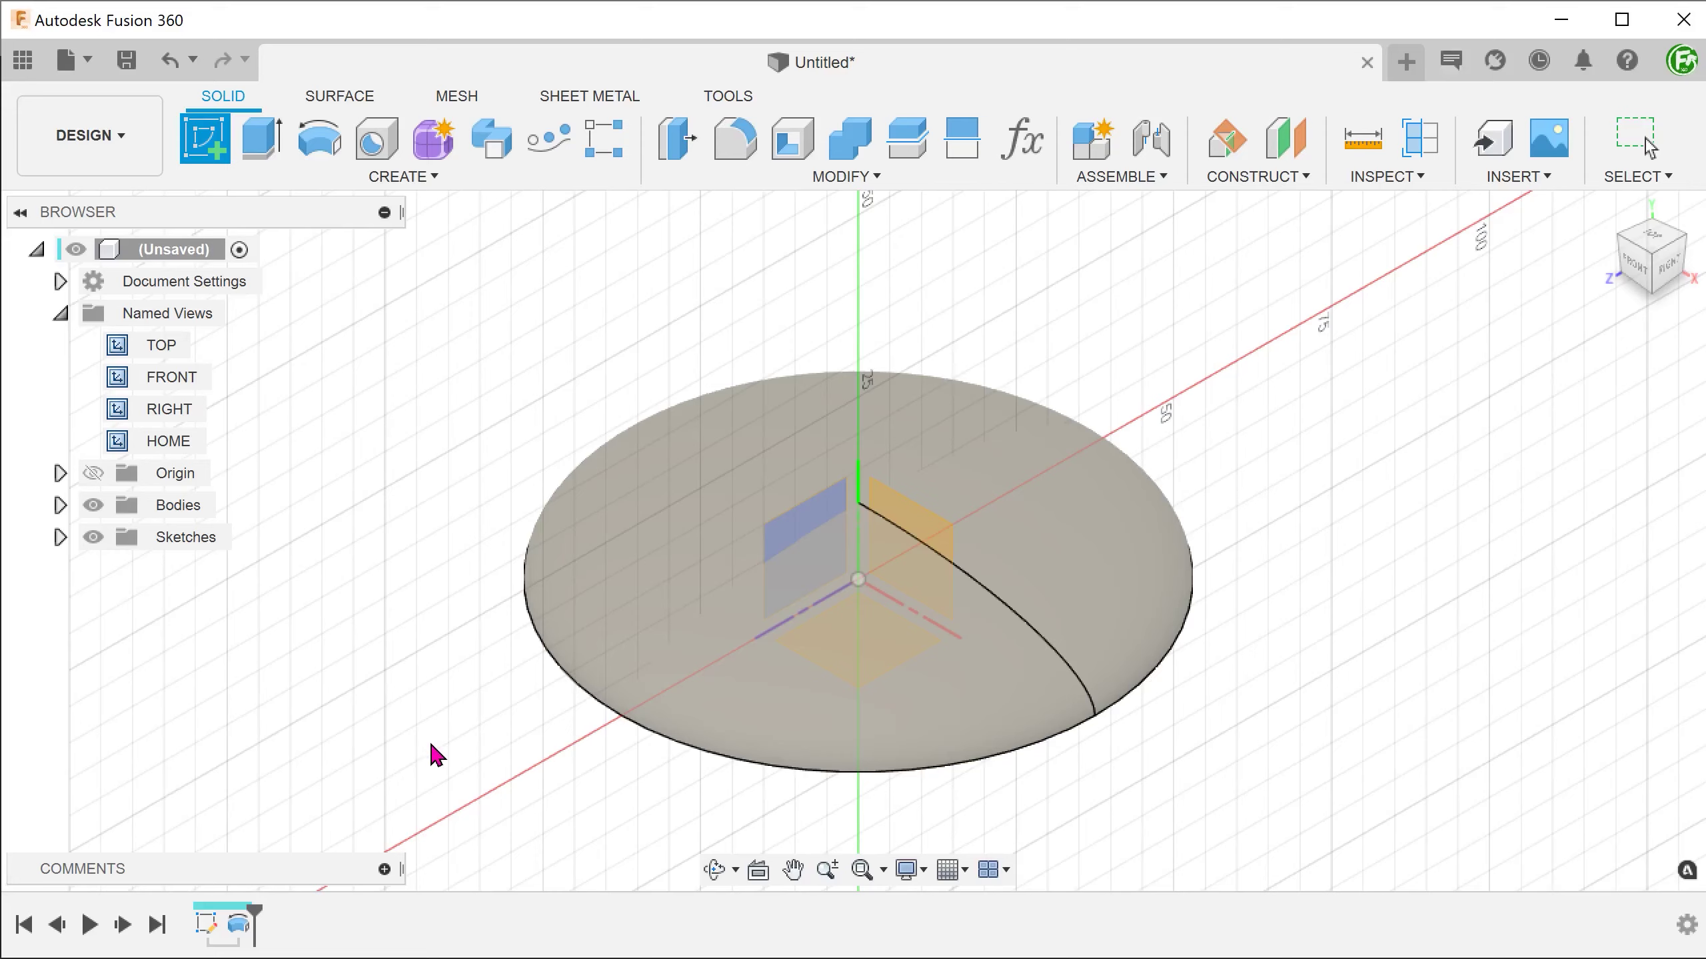
{"action": "left_click", "coordinate": [930, 519]}
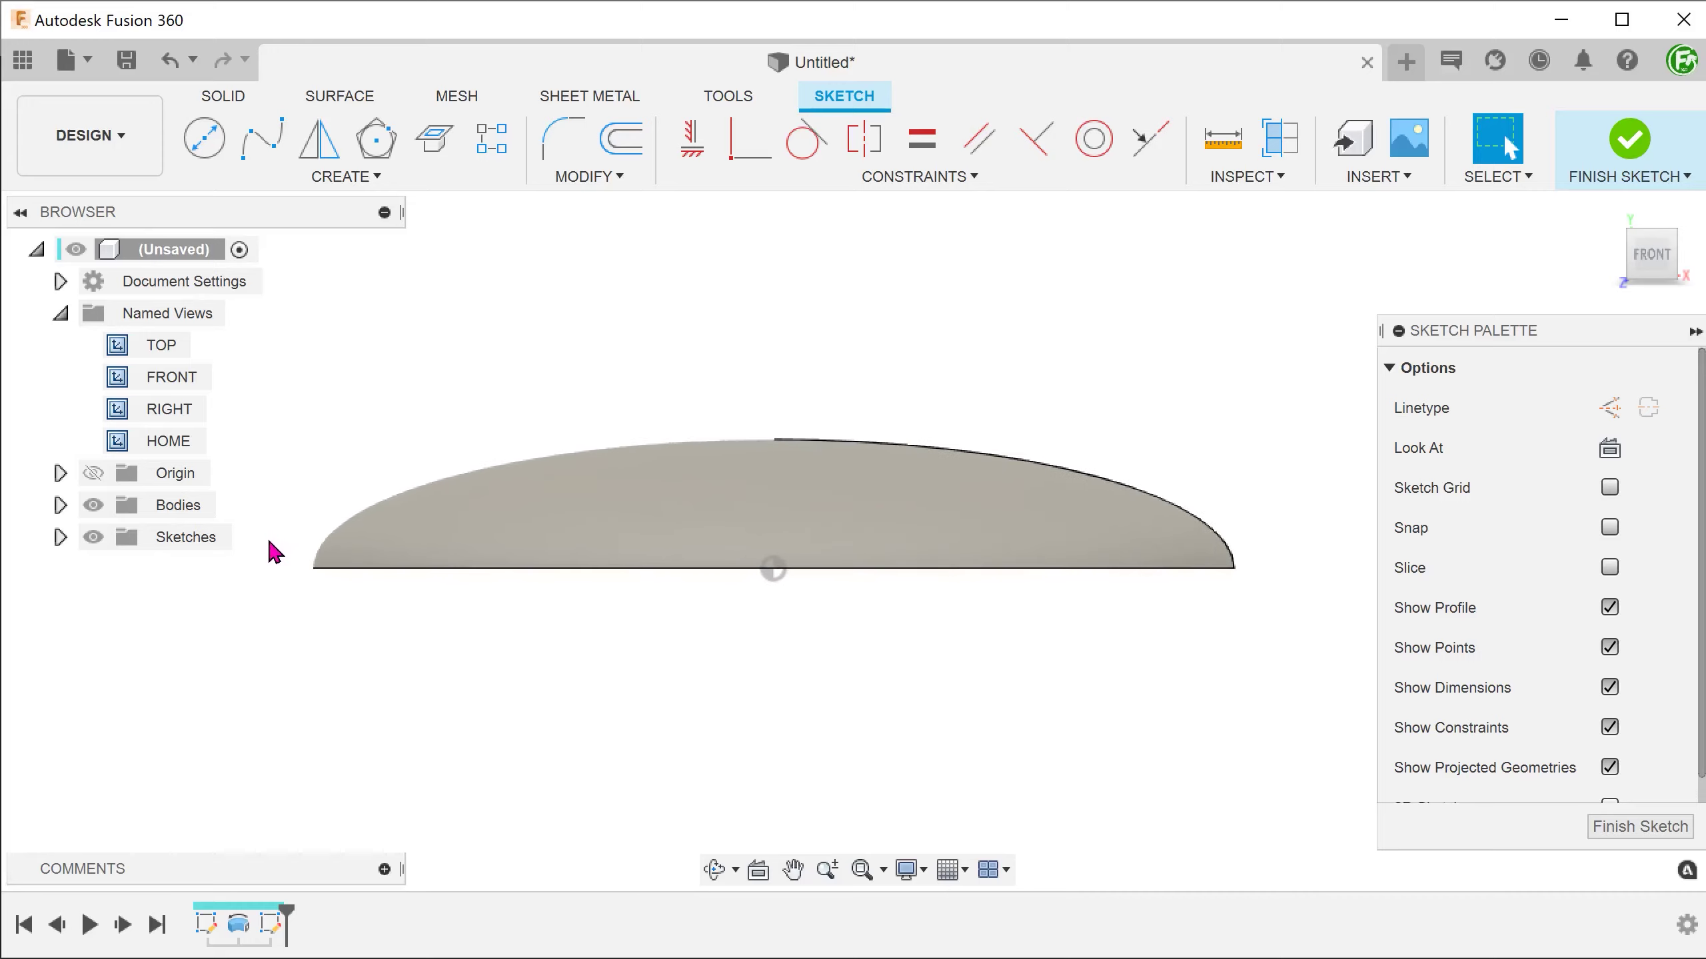
Make Sketch1 visible and hide Body1 in the Browser
{"action": "left_click", "coordinate": [60, 540]}
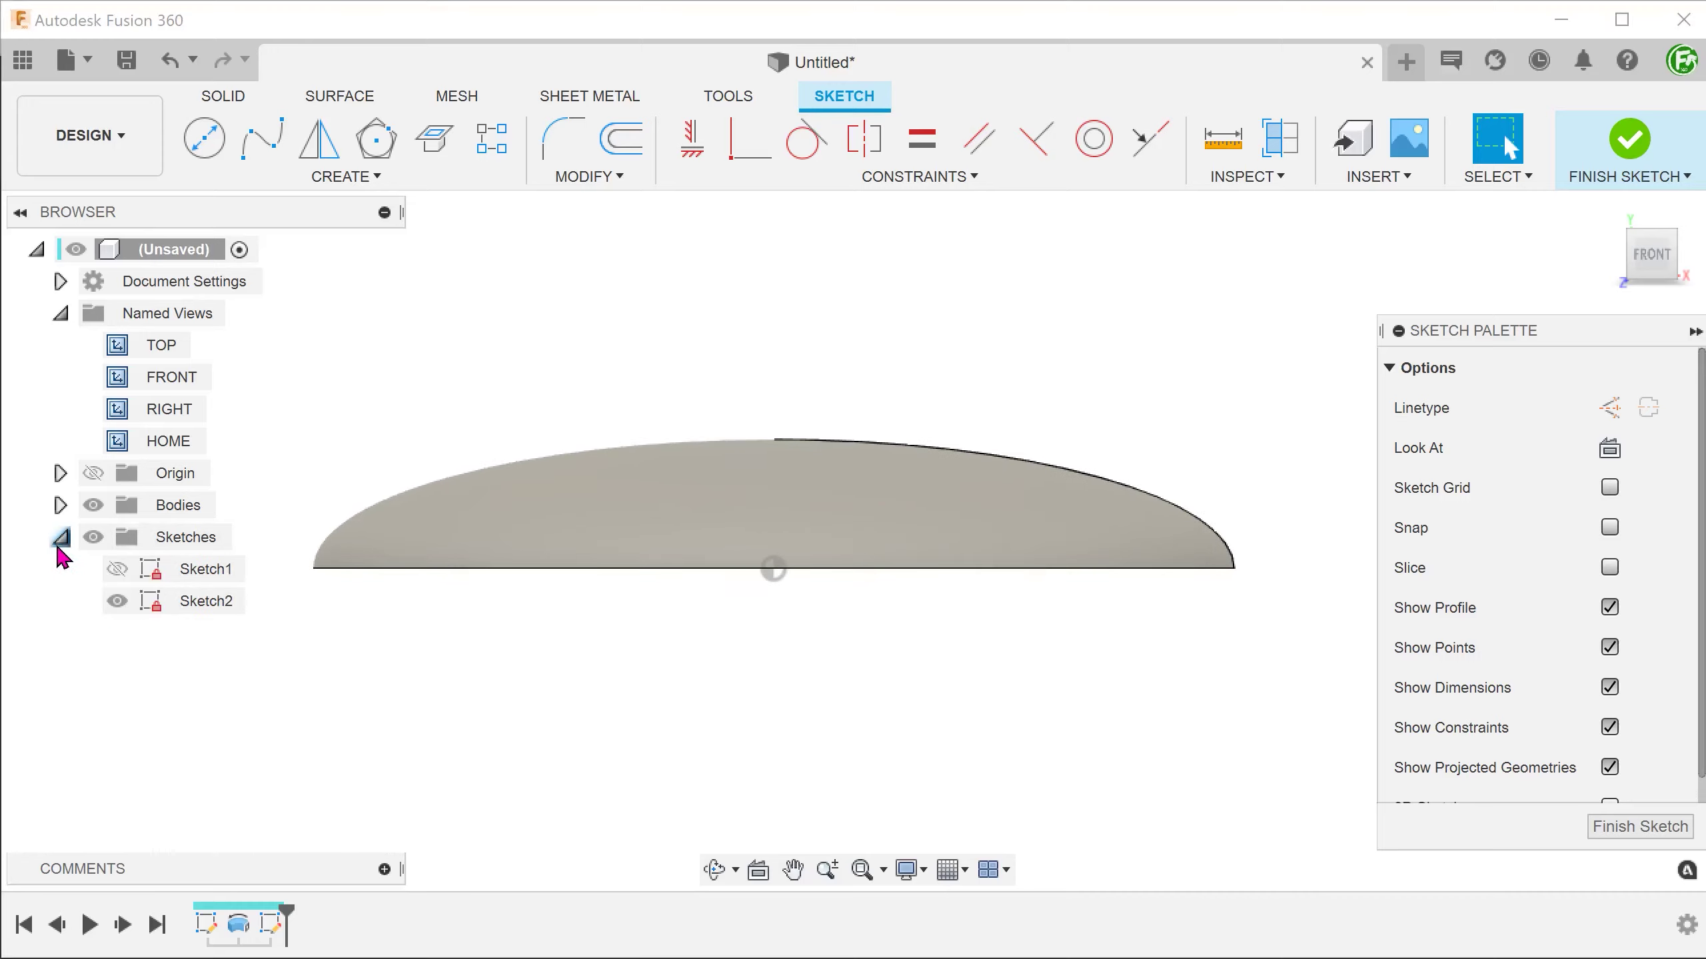
{"action": "left_click", "coordinate": [117, 569]}
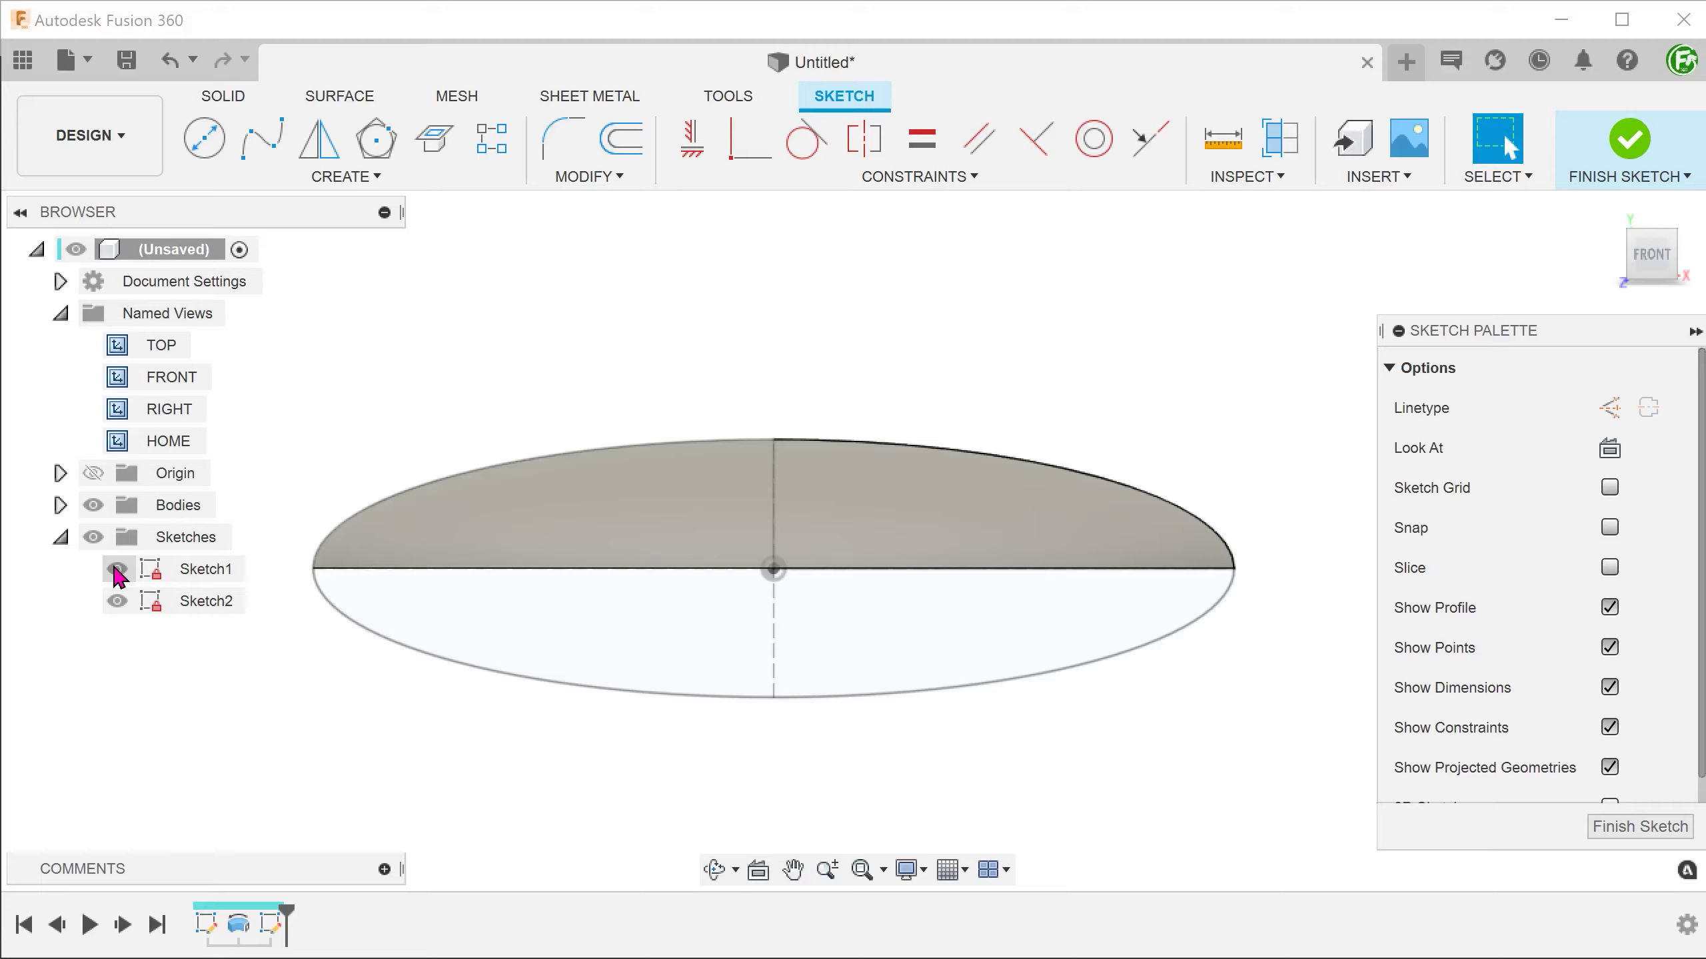
{"action": "left_click", "coordinate": [60, 505]}
{"action": "left_click", "coordinate": [117, 538]}
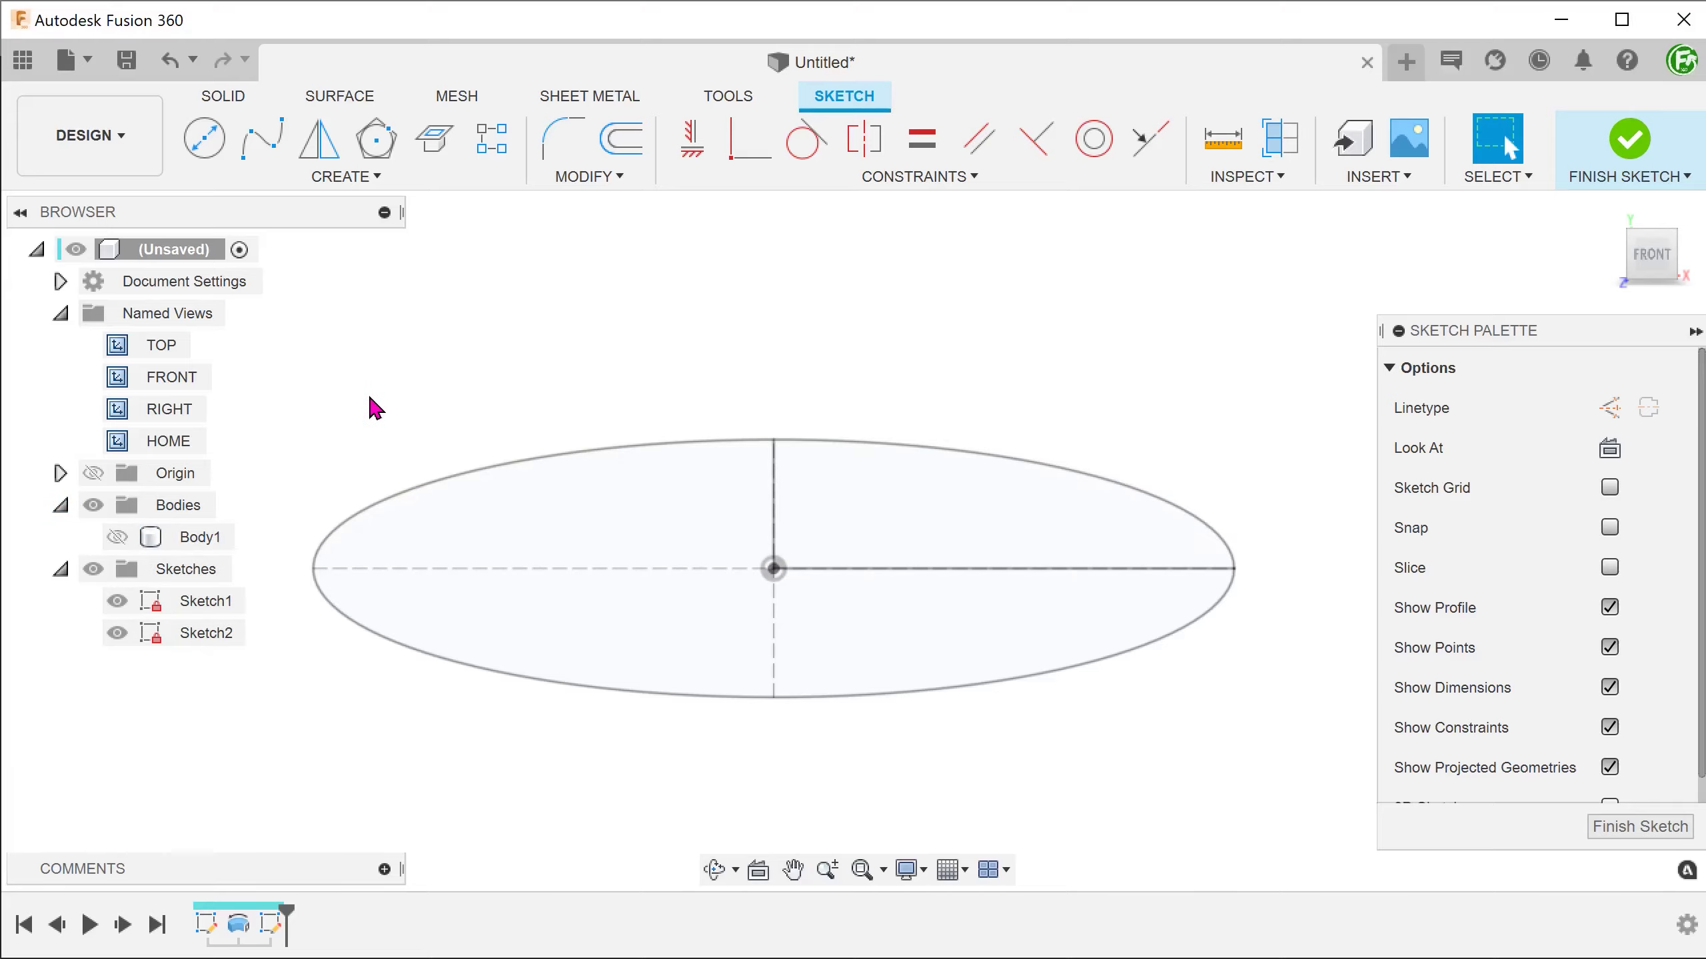
Draw a three-point fit point spline from the vertical axis to the ellipse's right edge
{"action": "left_click", "coordinate": [266, 160]}
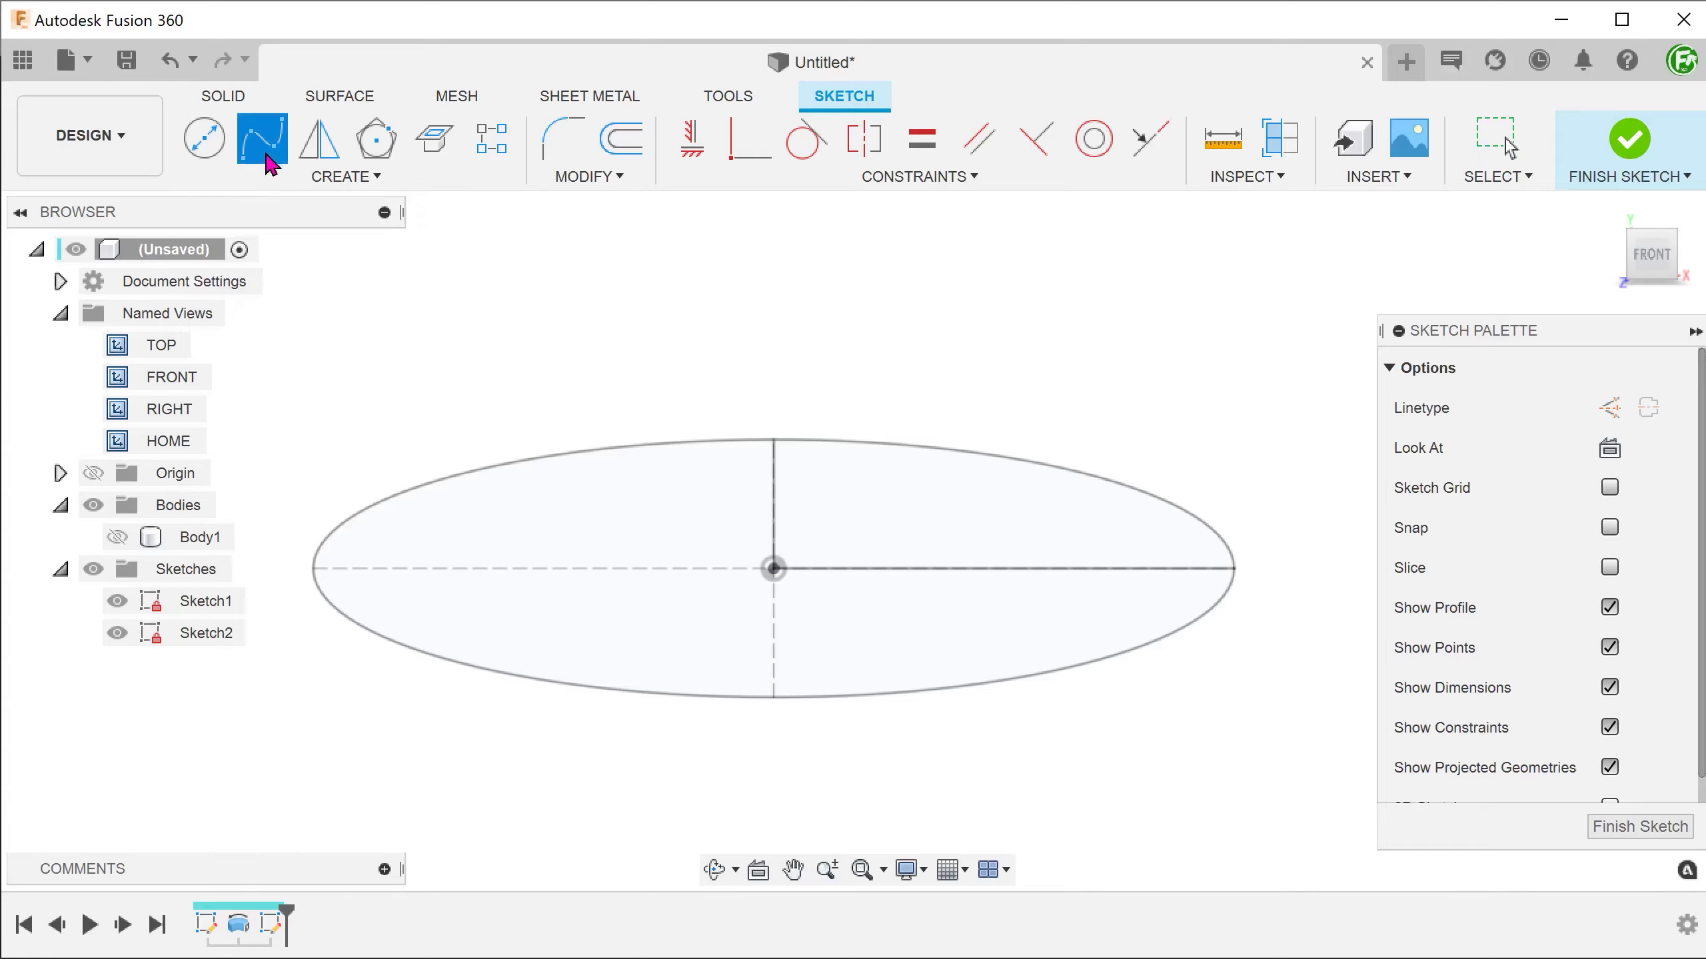
{"action": "scroll", "coordinate": [527, 373], "scroll_direction": "up", "scroll_amount": 5}
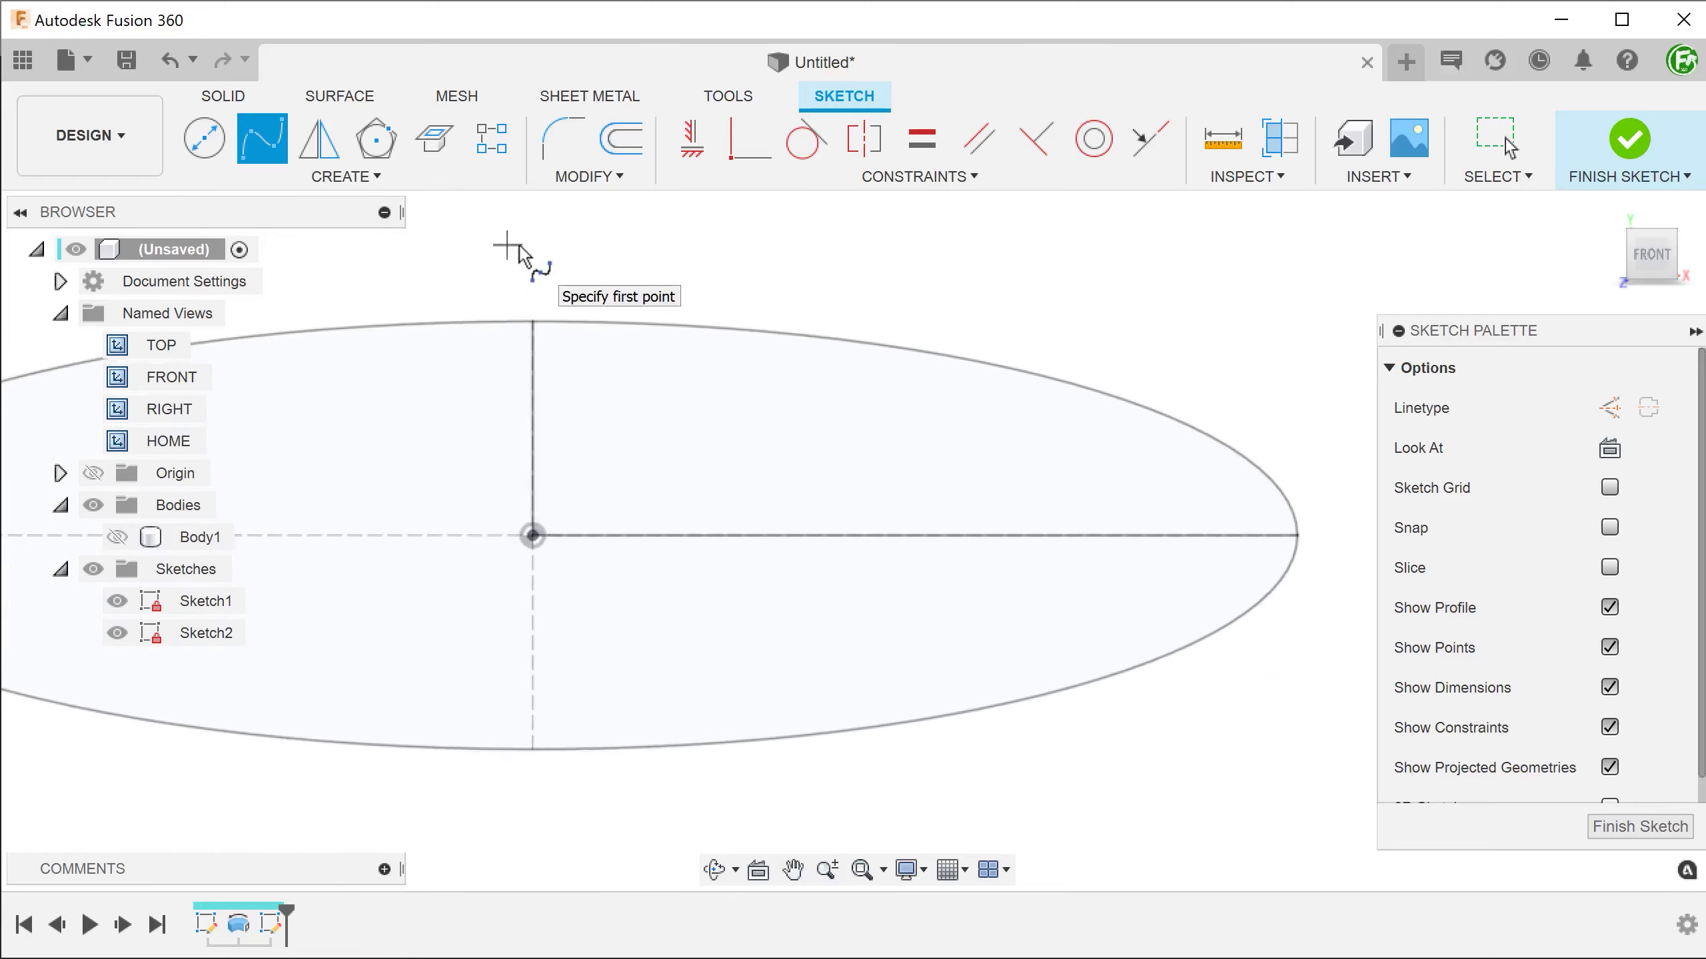
{"action": "left_click", "coordinate": [531, 352]}
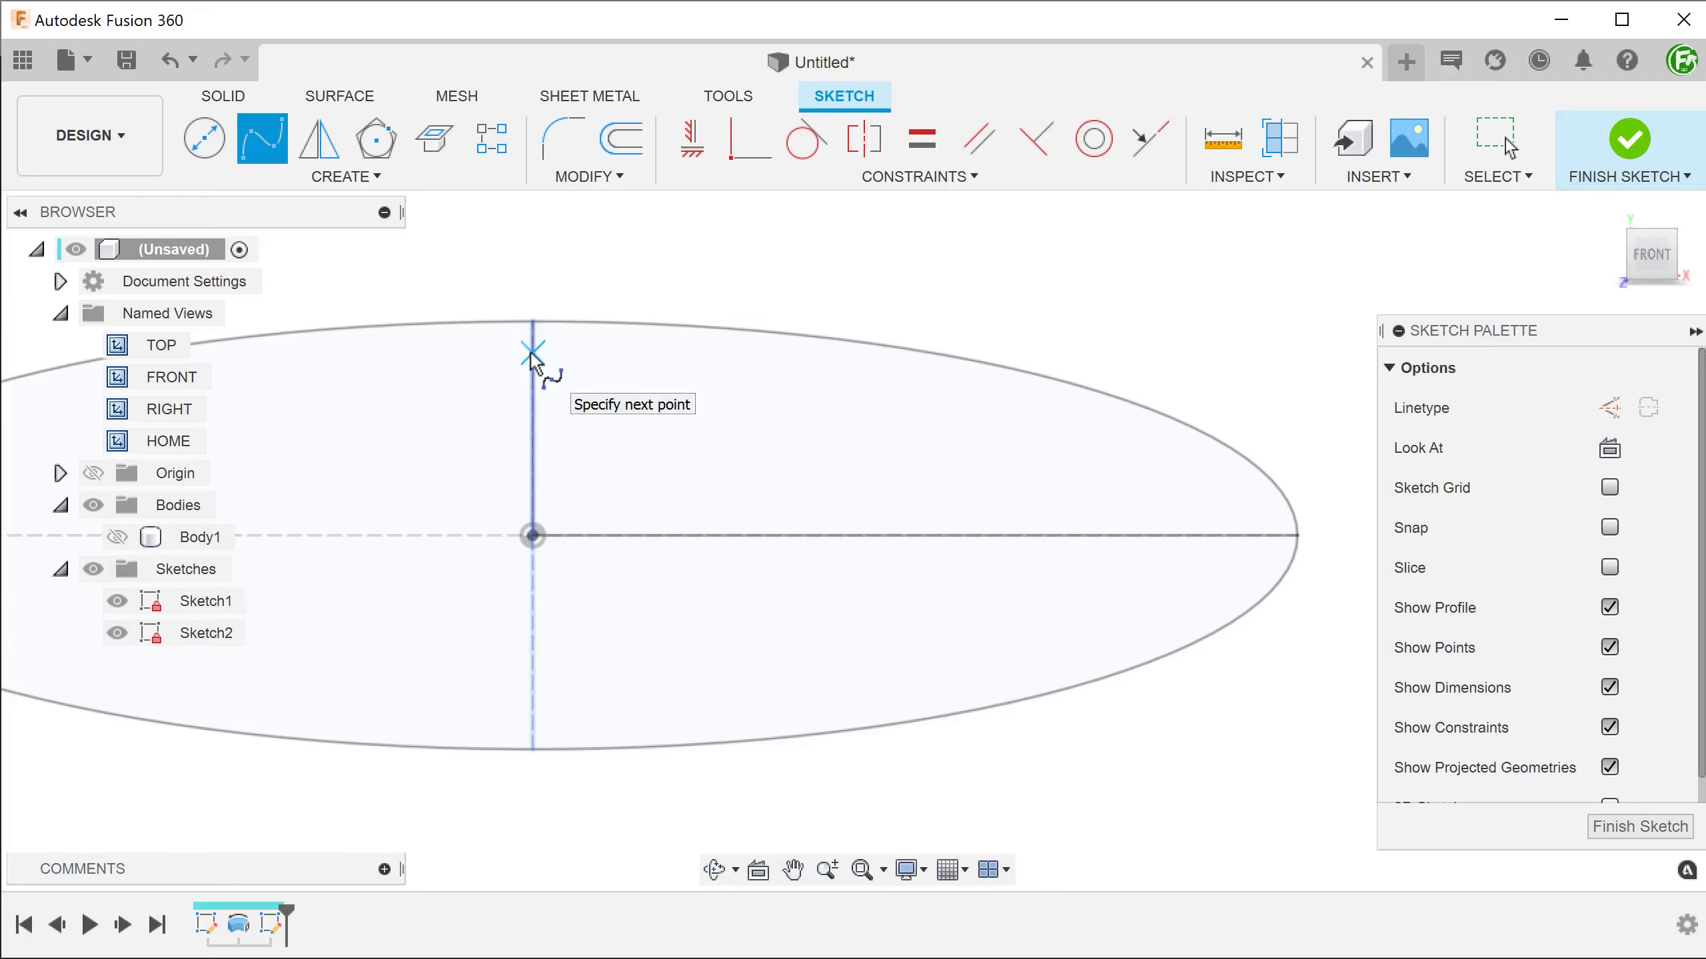
{"action": "left_click", "coordinate": [821, 352]}
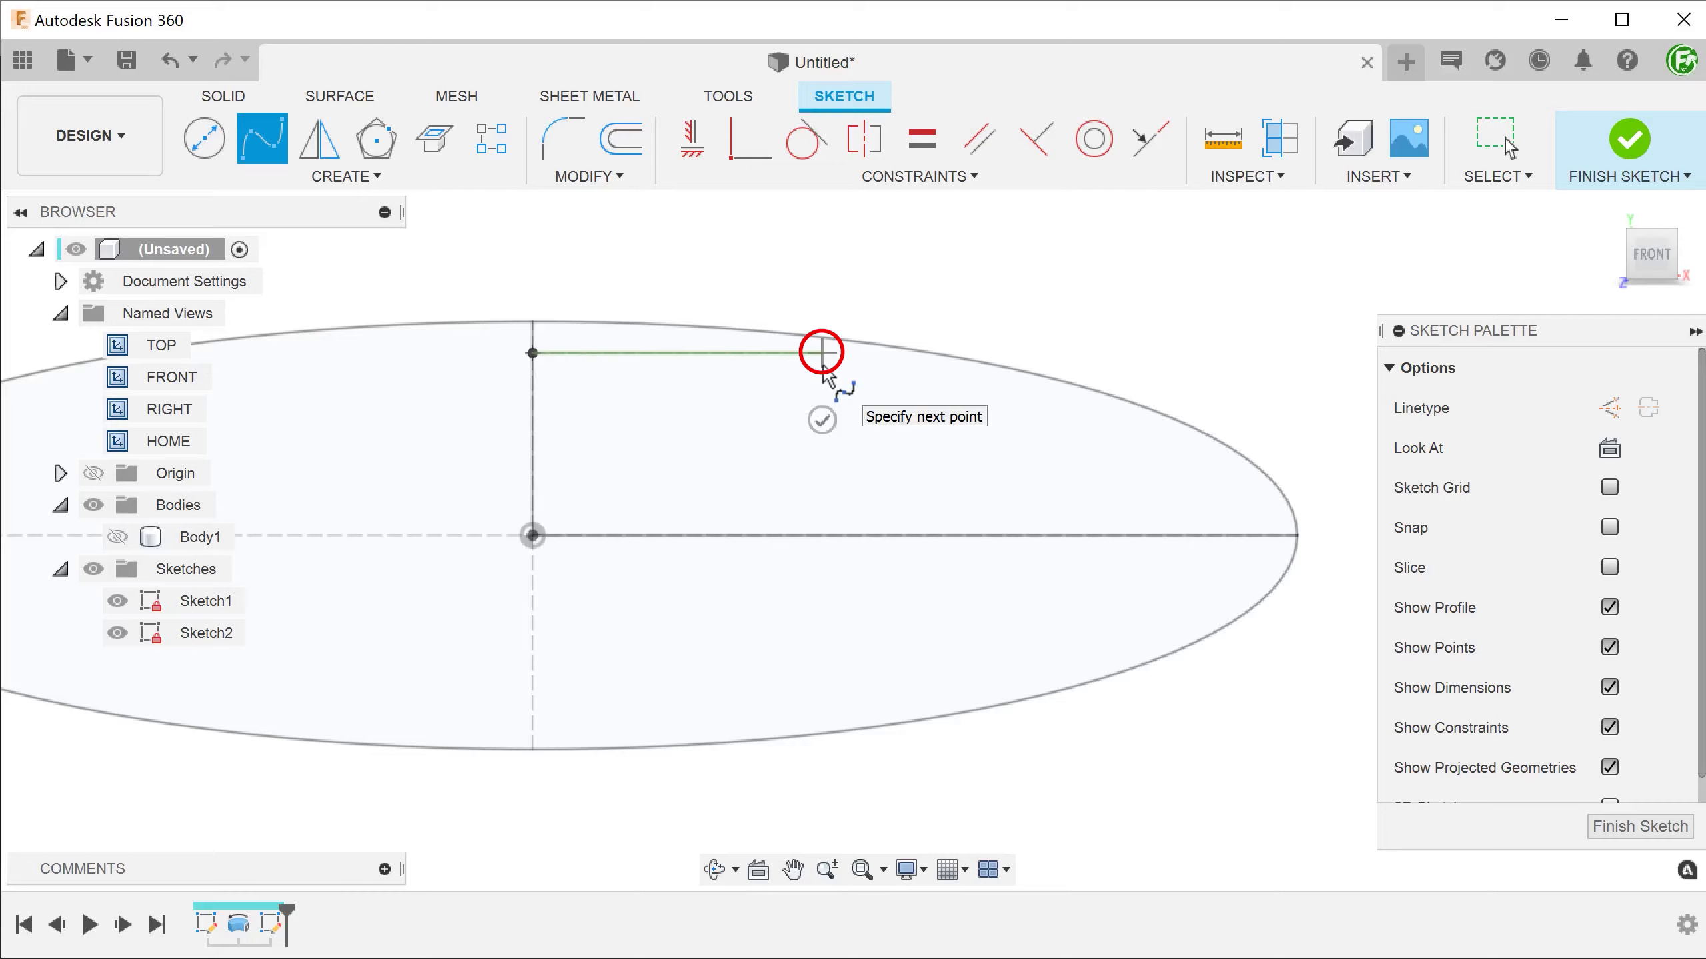
{"action": "left_click", "coordinate": [1147, 406]}
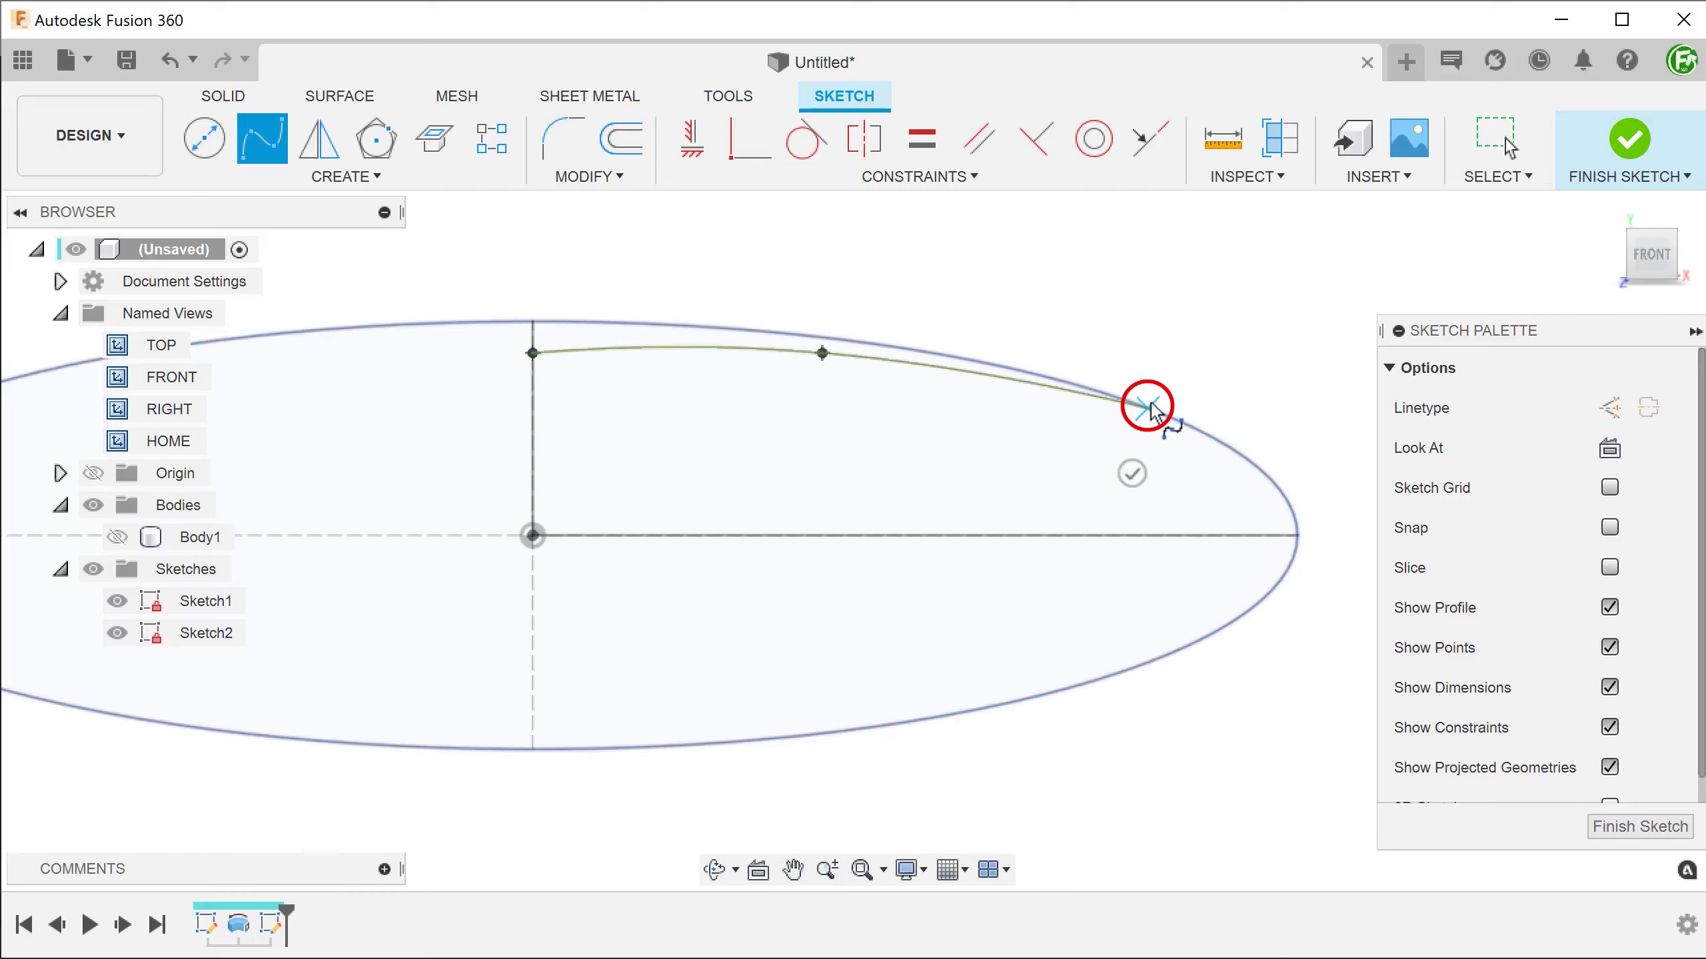
{"action": "key", "text": "Return"}
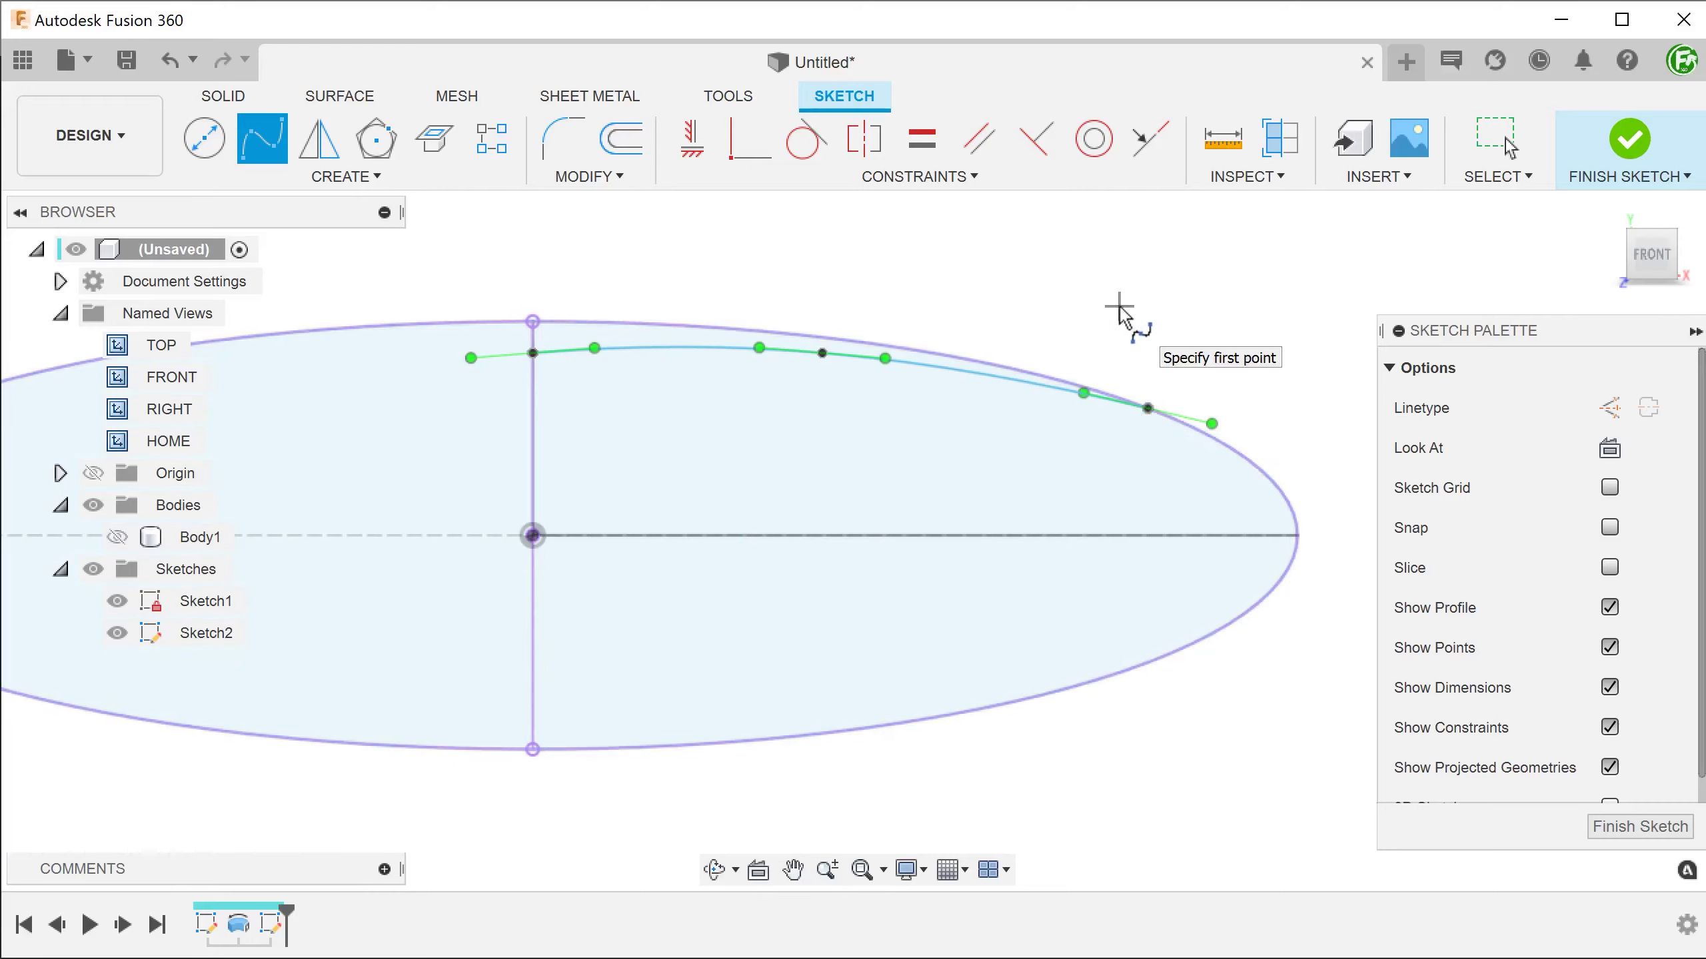
{"action": "key", "text": "Escape"}
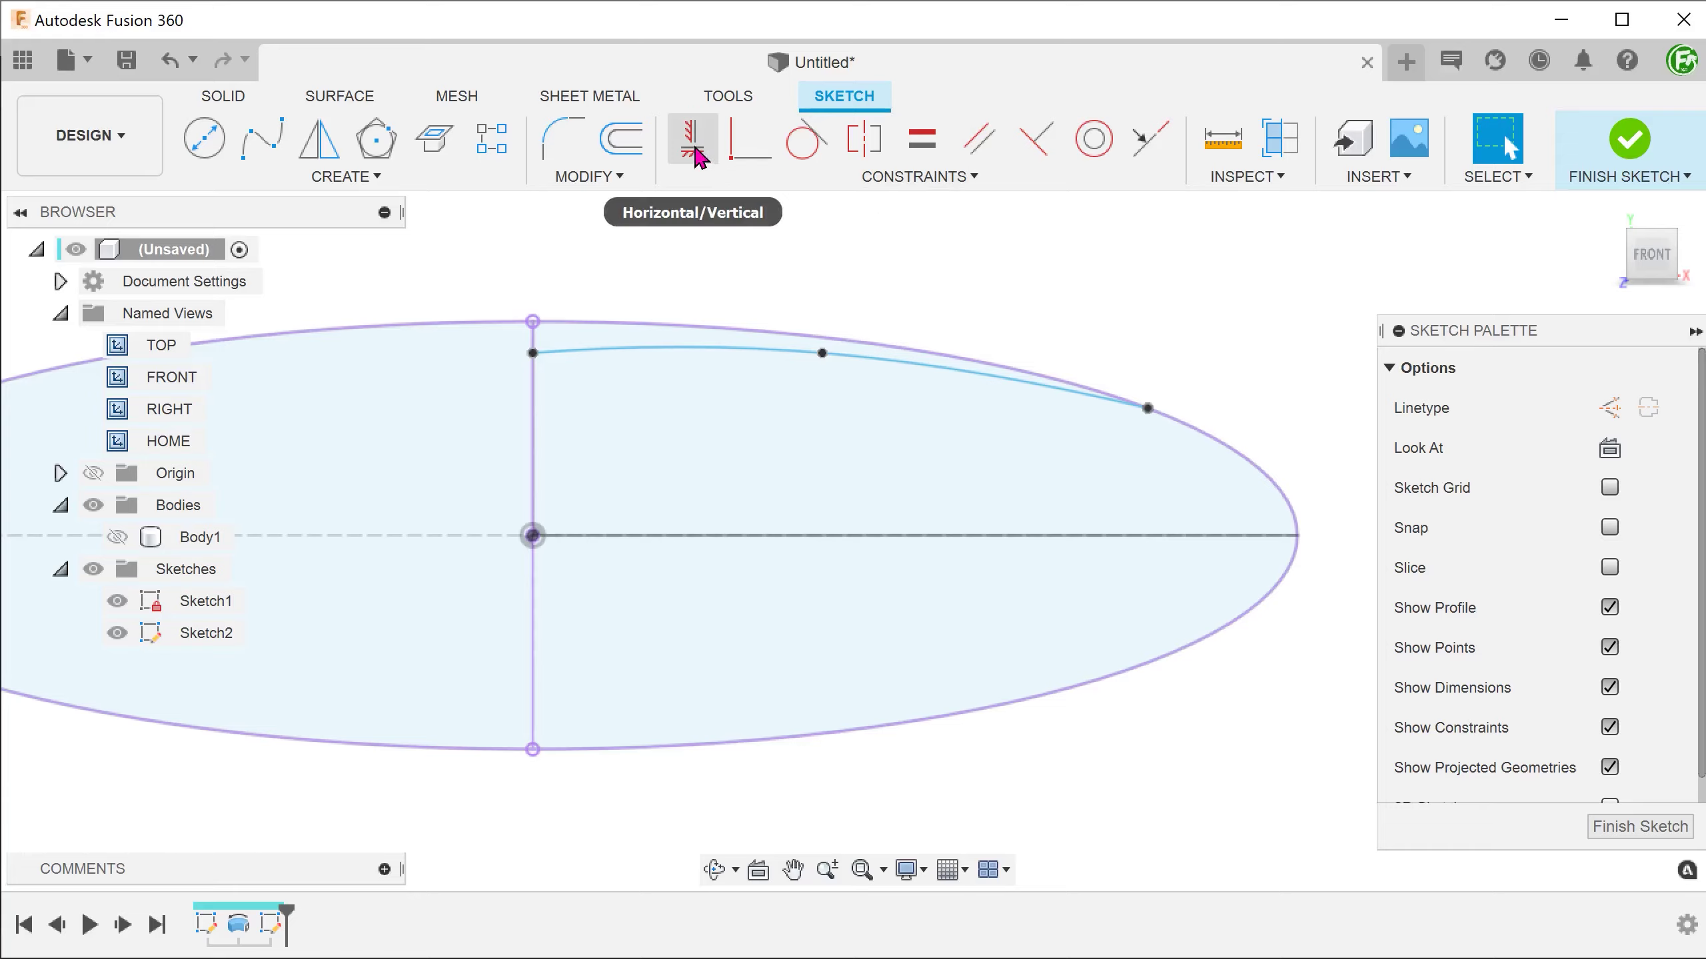
Make the spline's start tangent horizontal and give the spline curvature continuity with the ellipse
{"action": "left_click", "coordinate": [695, 154]}
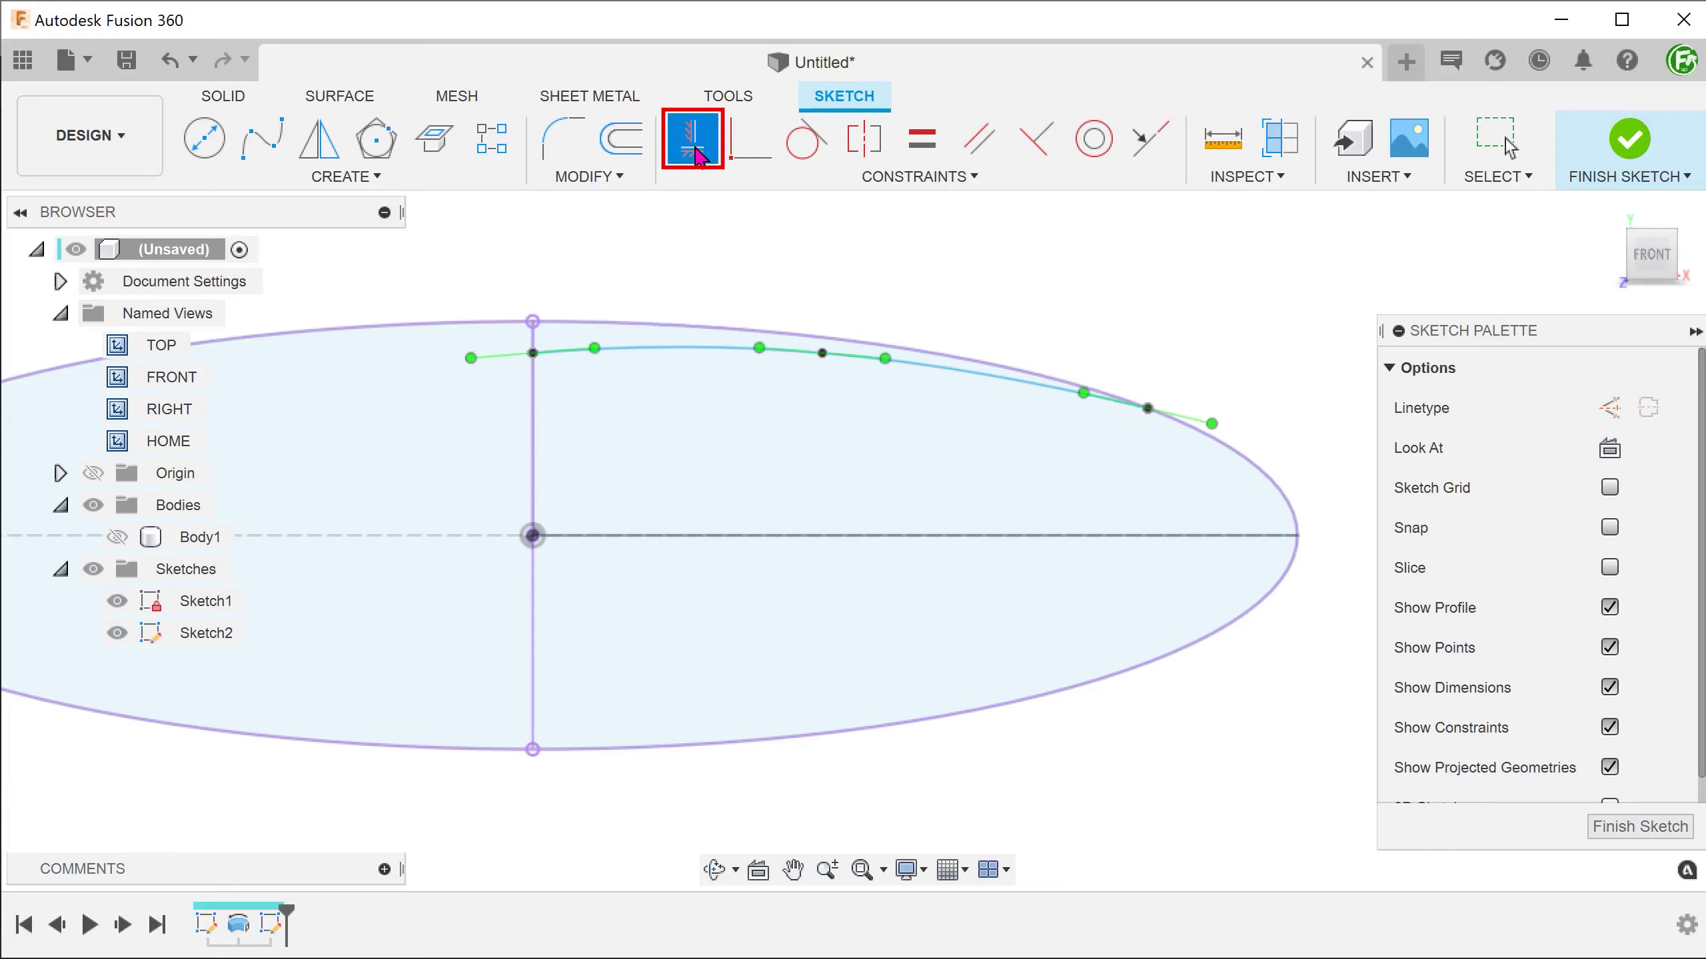
{"action": "left_click", "coordinate": [494, 357]}
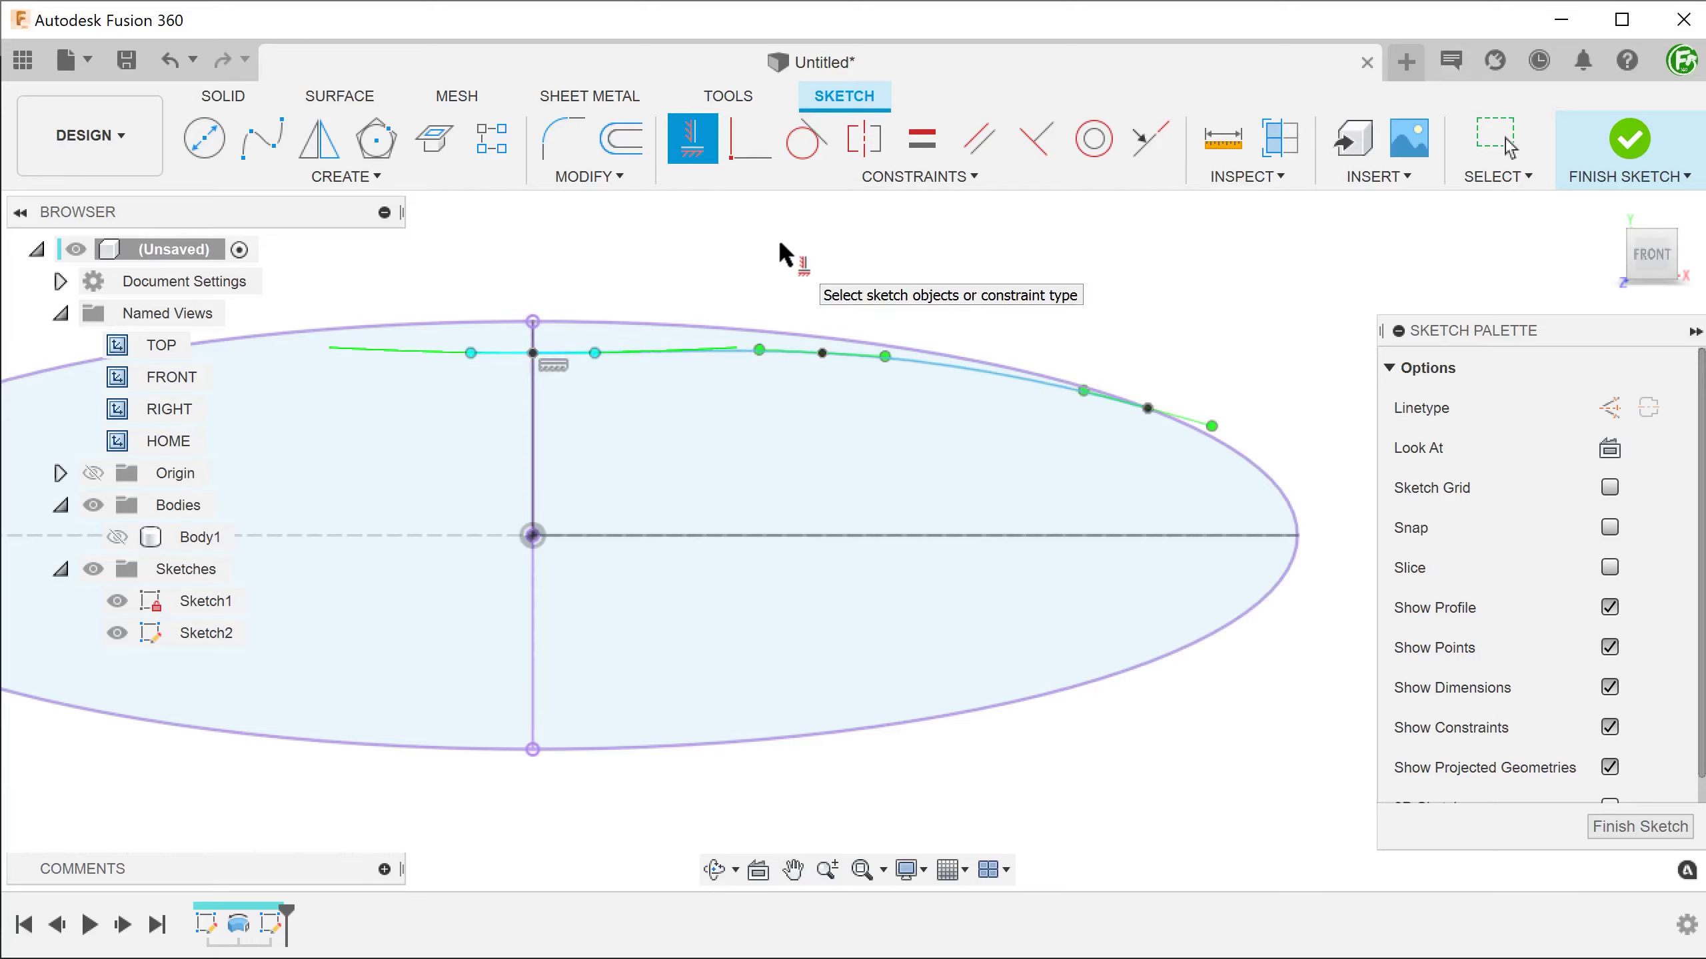
{"action": "left_click", "coordinate": [886, 178]}
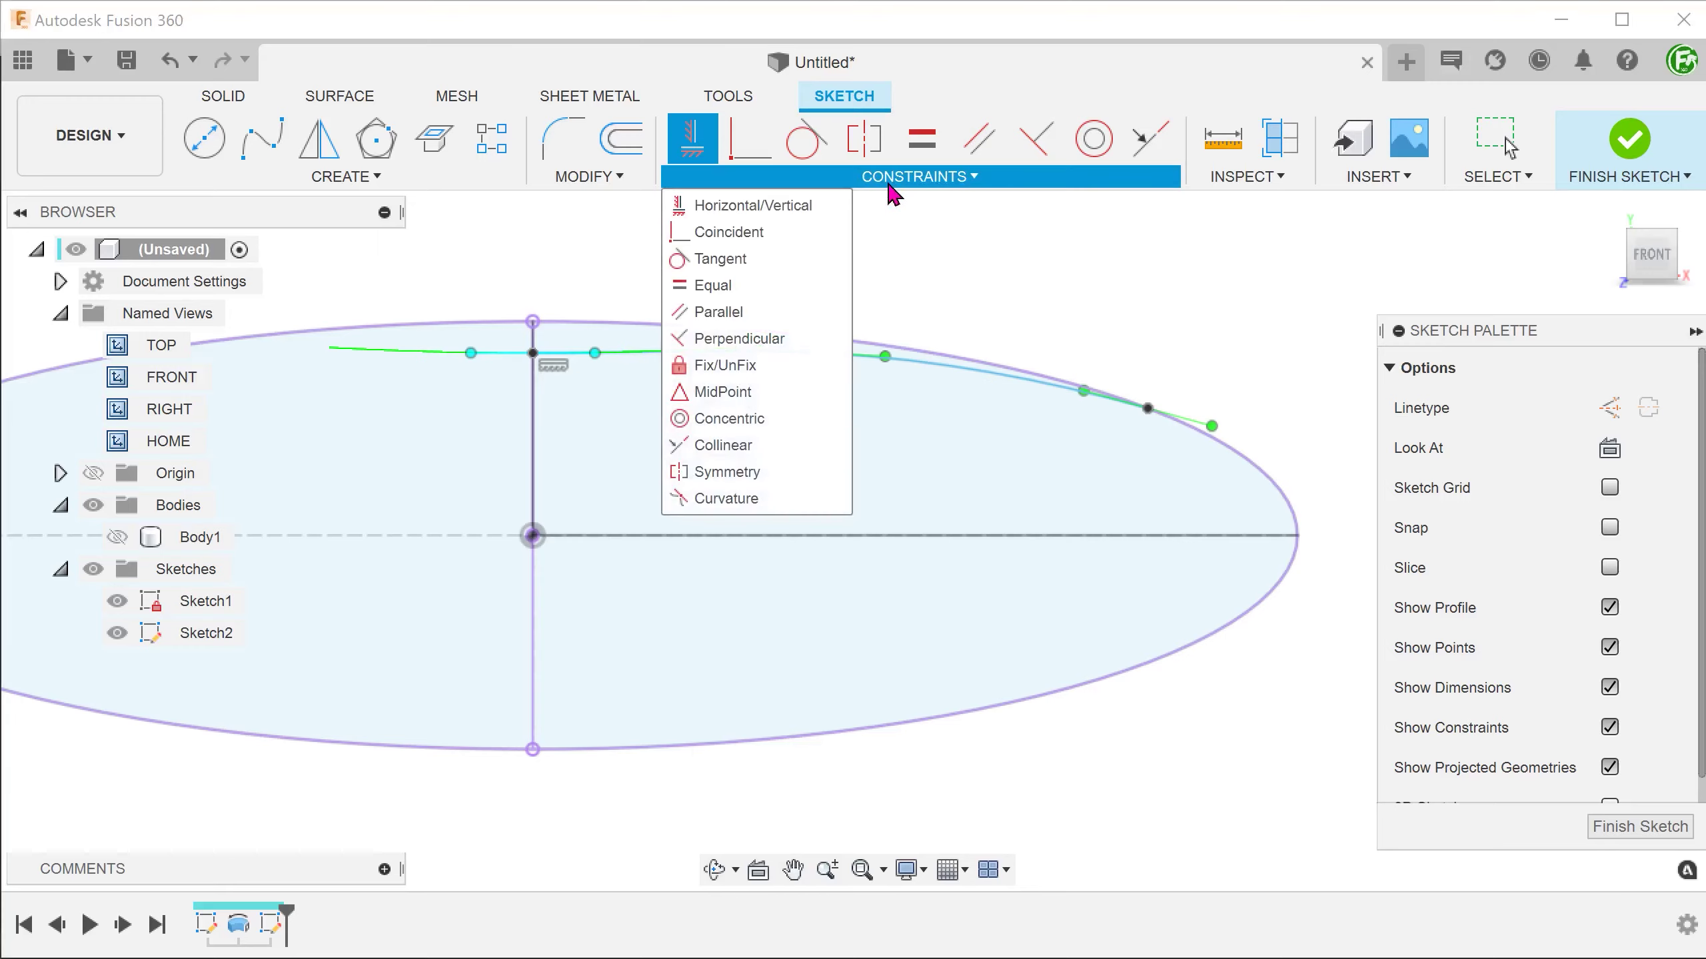
{"action": "left_click", "coordinate": [776, 502]}
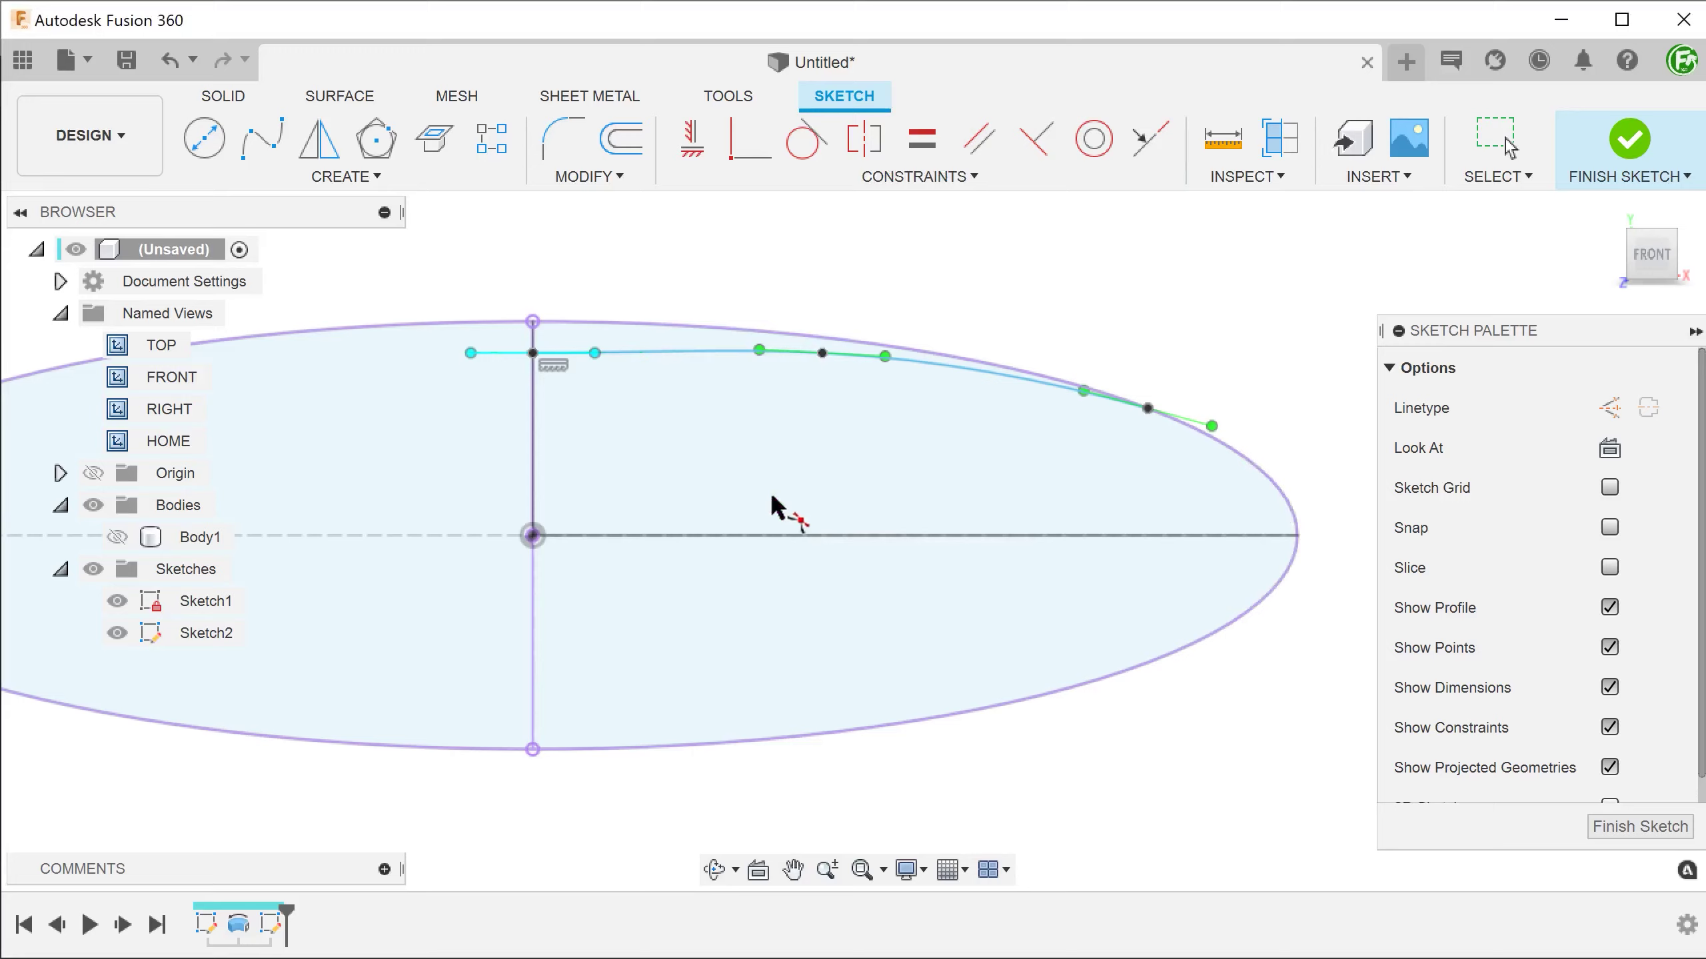
{"action": "left_click", "coordinate": [952, 371]}
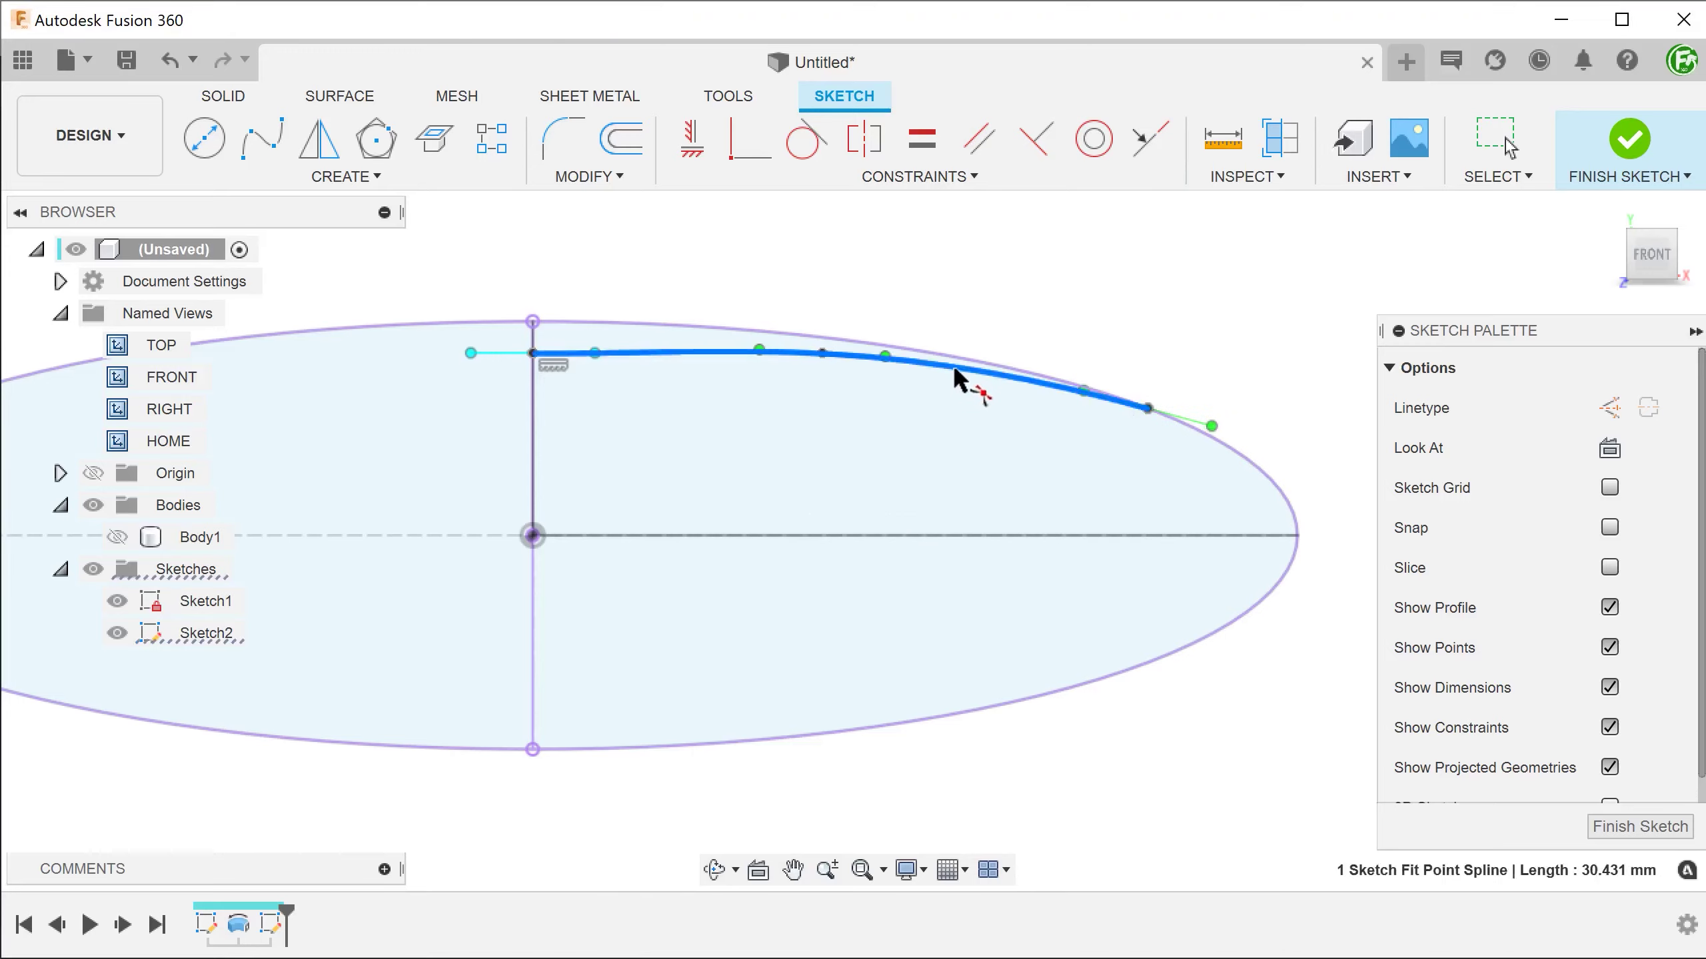
{"action": "left_click", "coordinate": [1230, 444]}
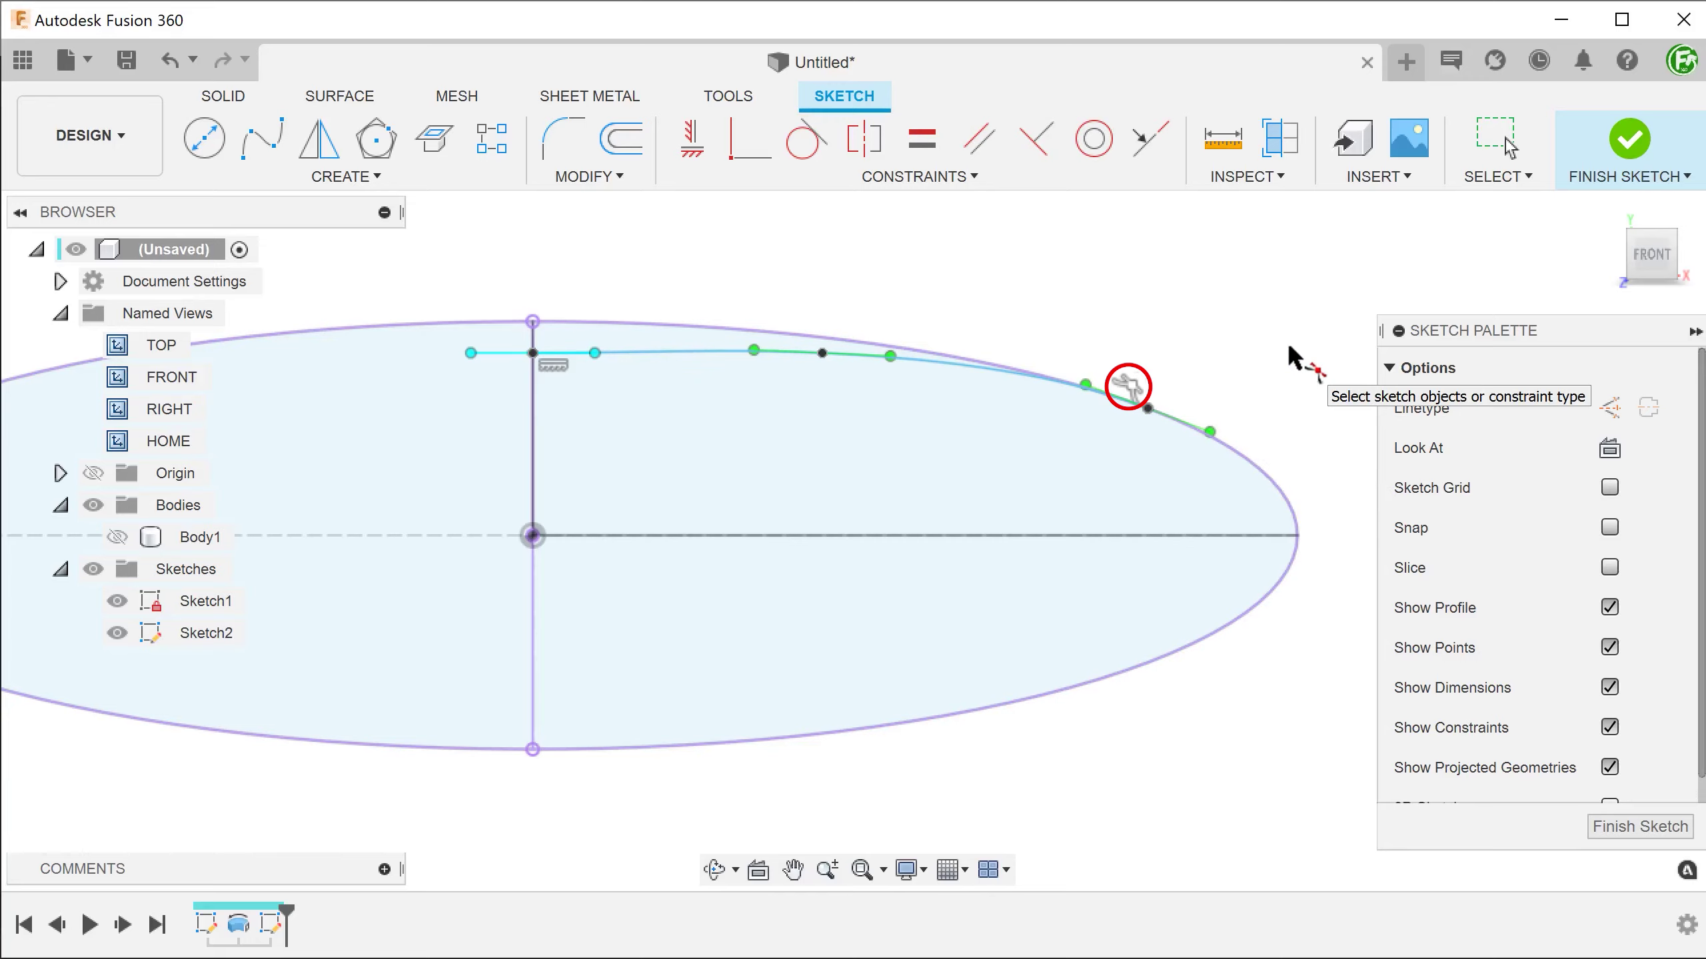
{"action": "key", "text": "Escape"}
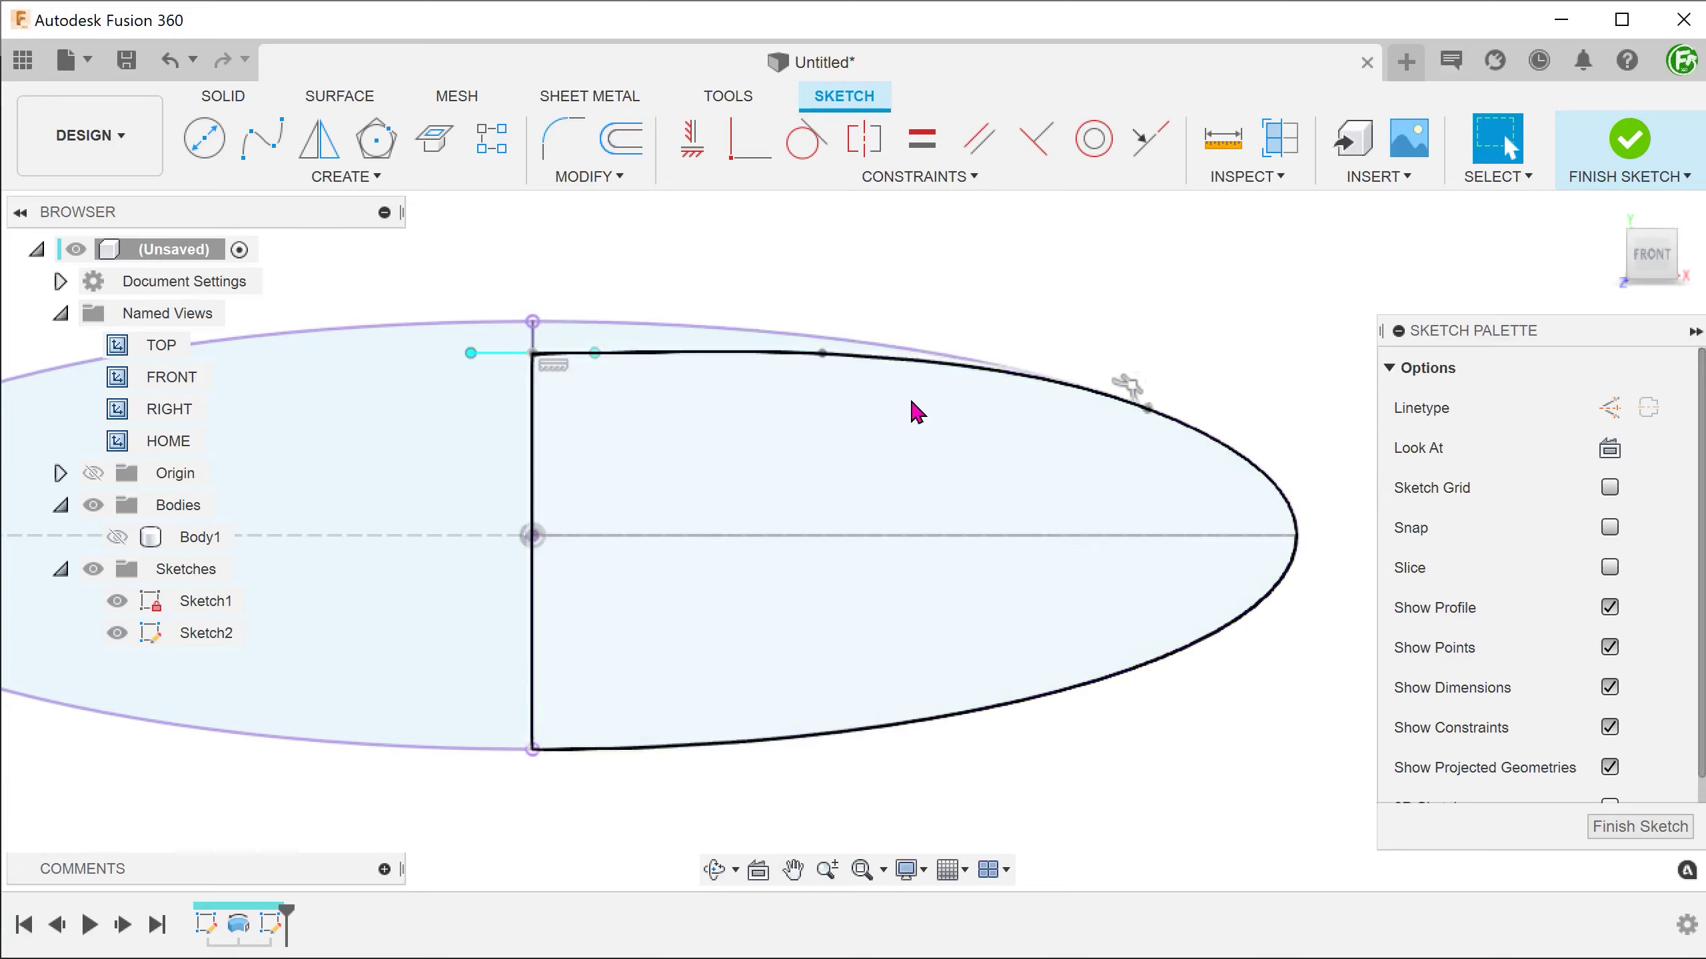
Adjust the spline's middle fit point slightly and finish Sketch2
{"action": "left_click_drag", "start_coordinate": [823, 354], "coordinate": [860, 361]}
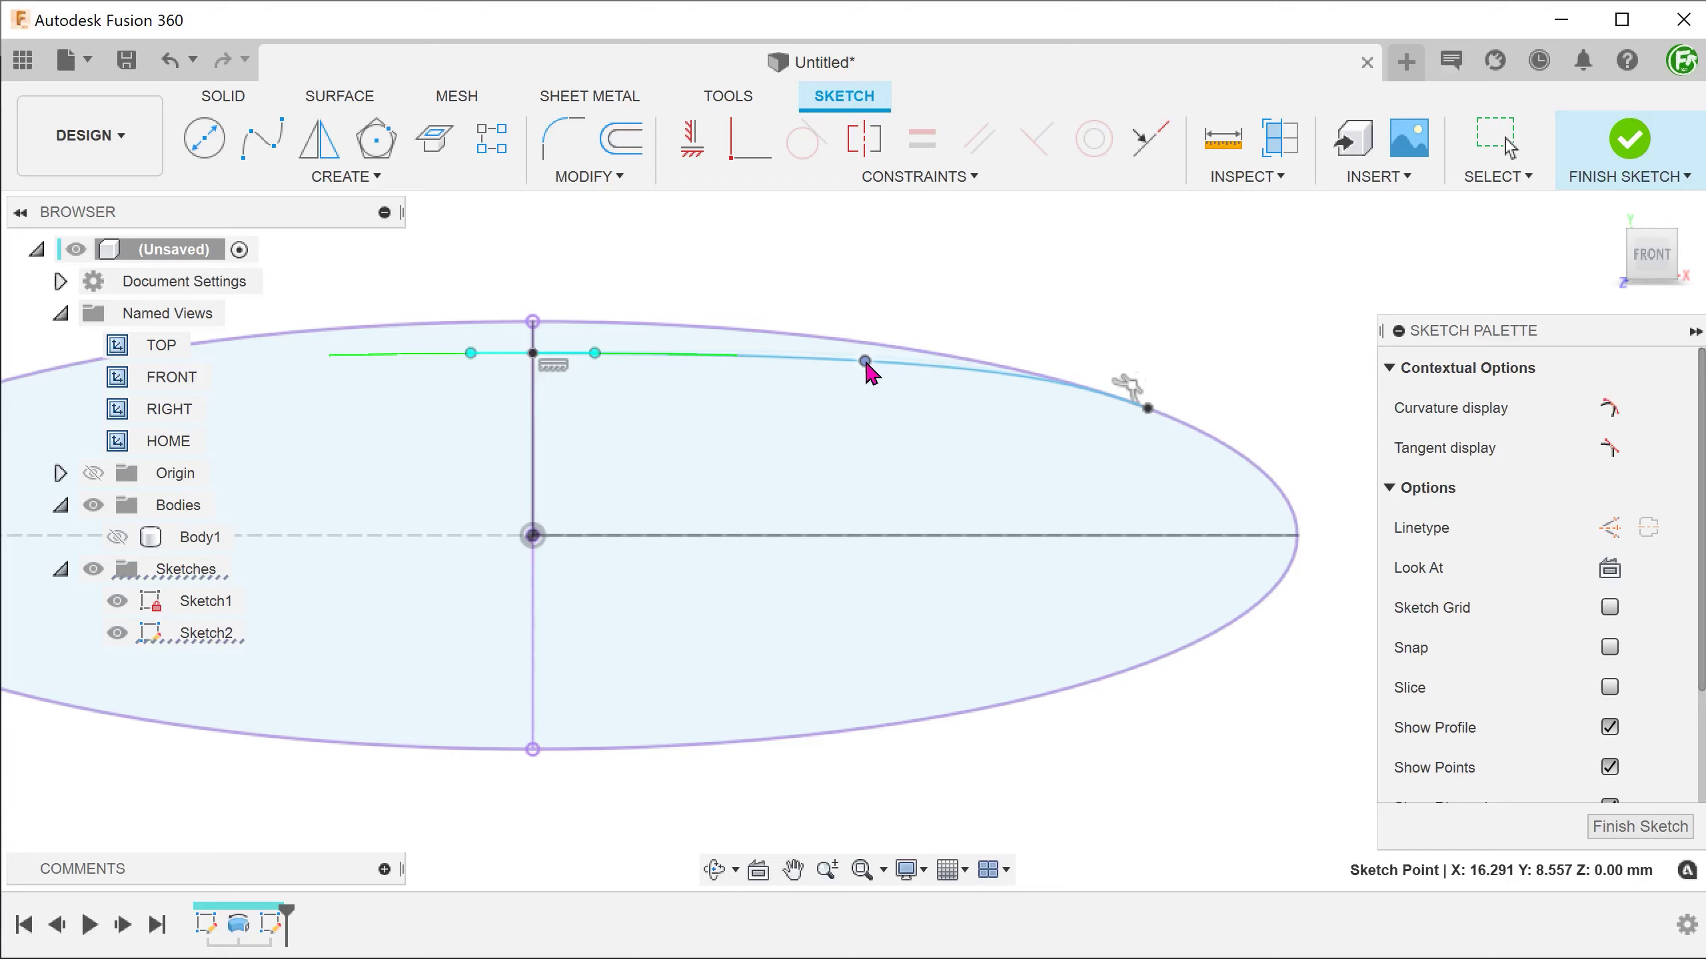
{"action": "left_click_drag", "start_coordinate": [865, 364], "coordinate": [861, 362]}
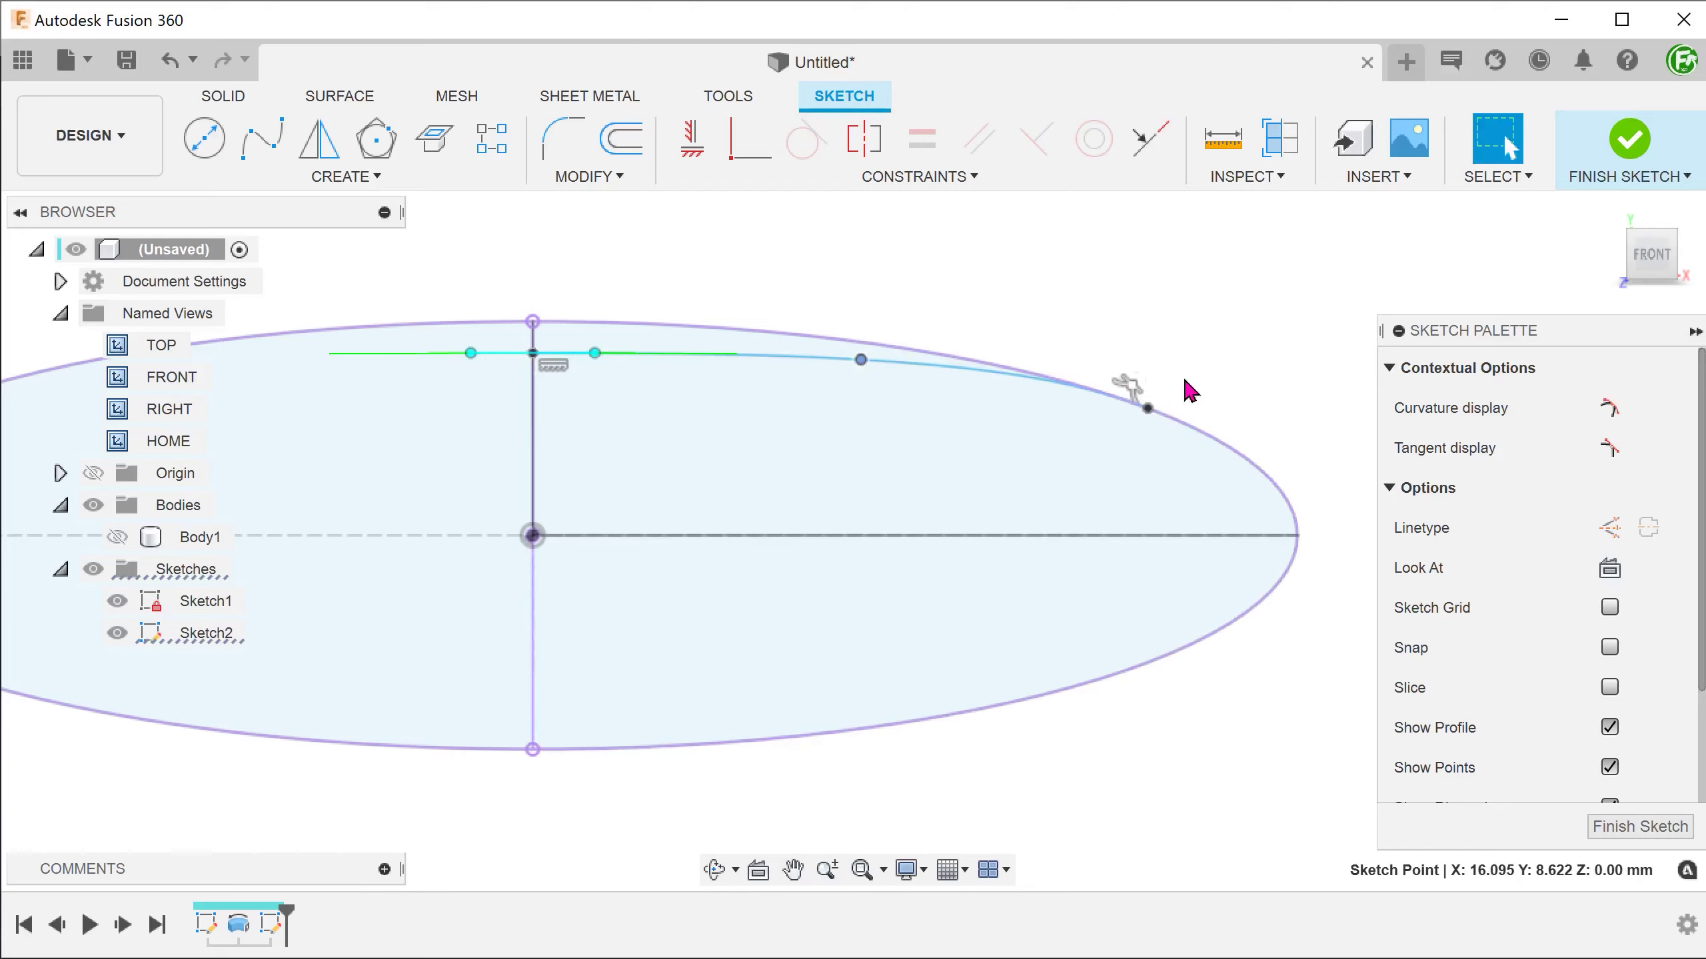
{"action": "left_click", "coordinate": [1247, 390]}
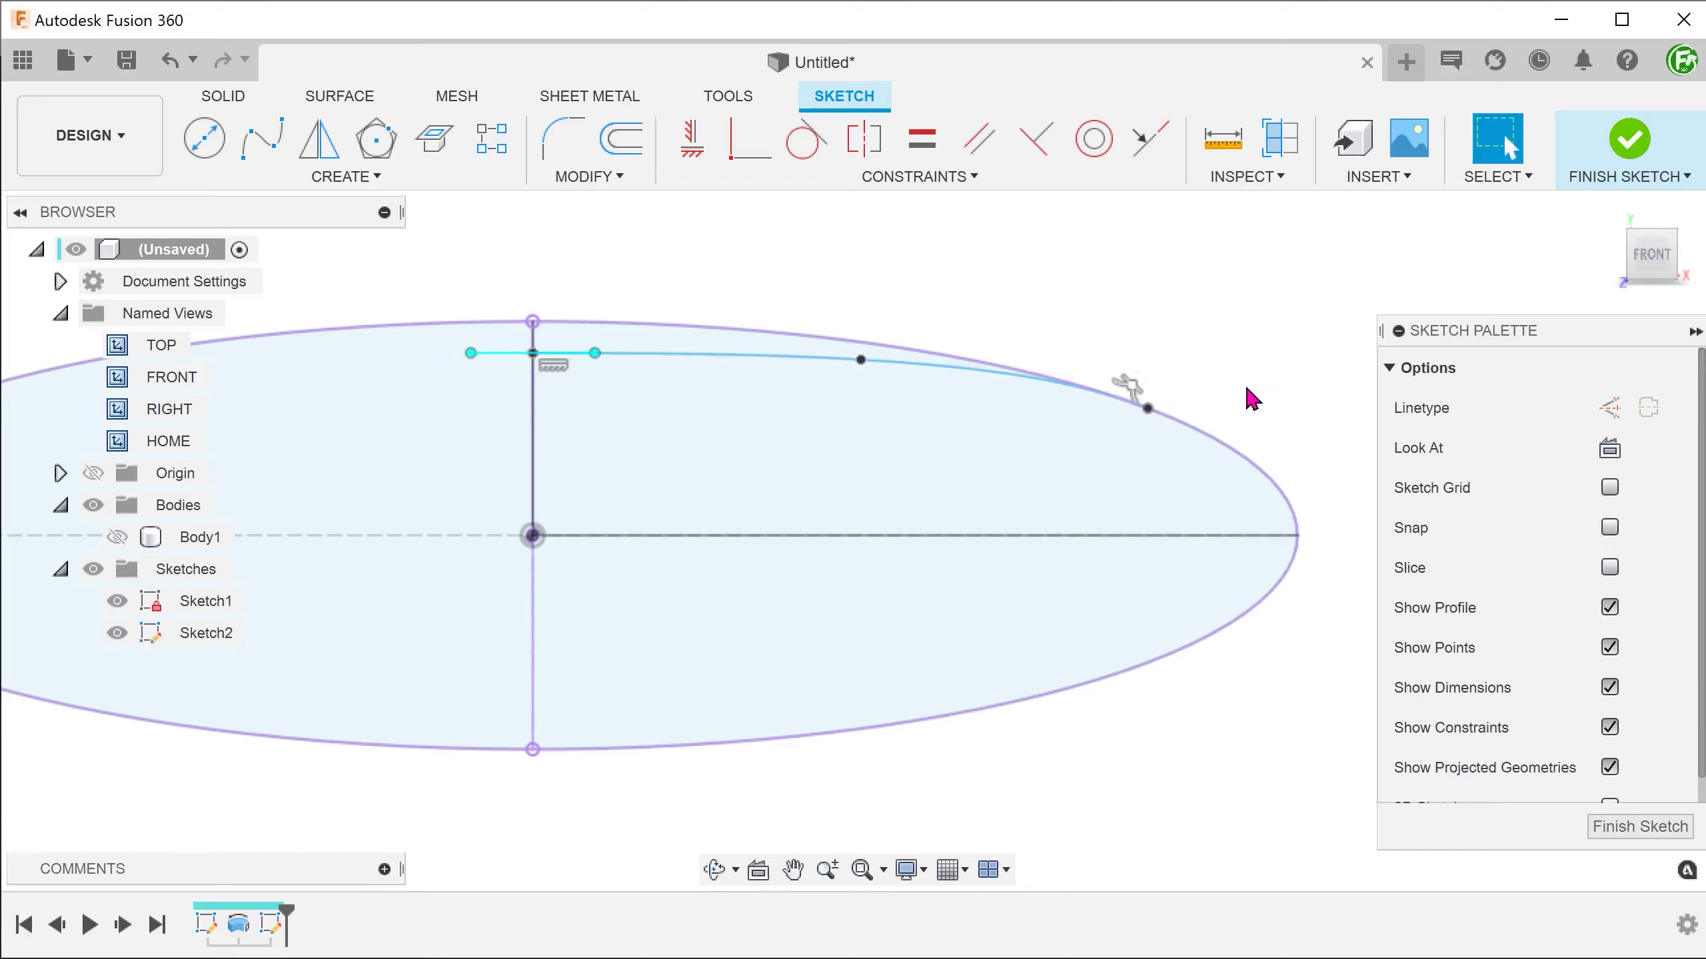
{"action": "left_click", "coordinate": [1628, 138]}
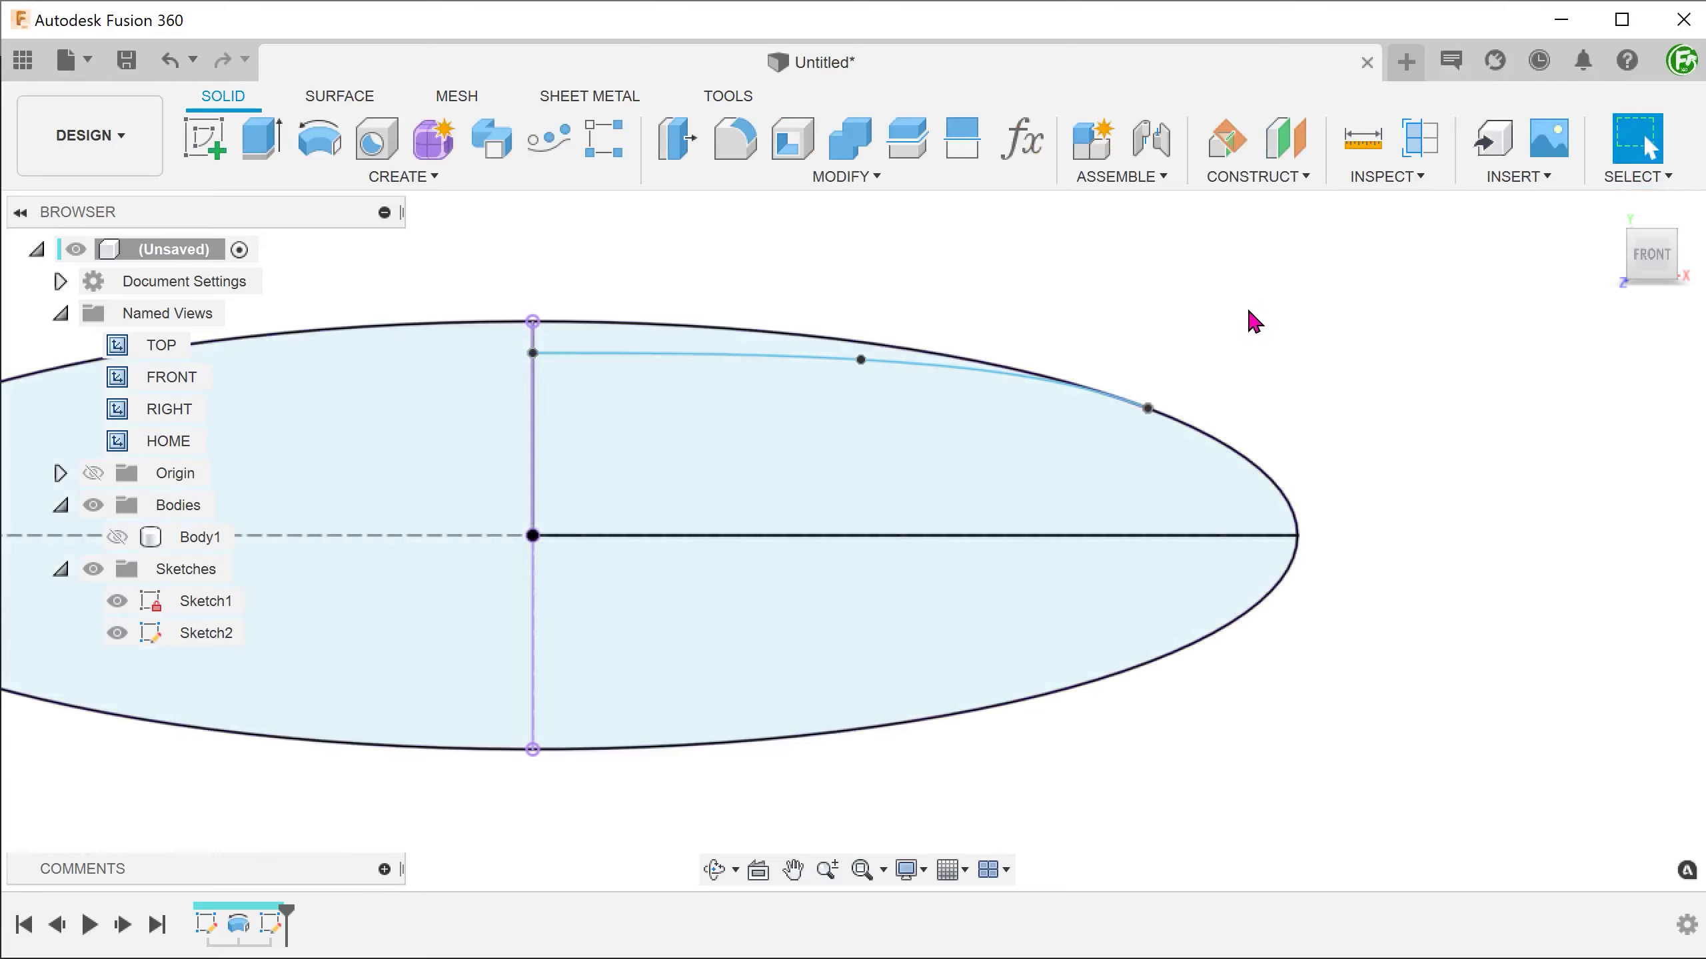
Surface-revolve the spline 360° around the Y axis to create Body2 (1)
{"action": "double_click", "coordinate": [178, 444]}
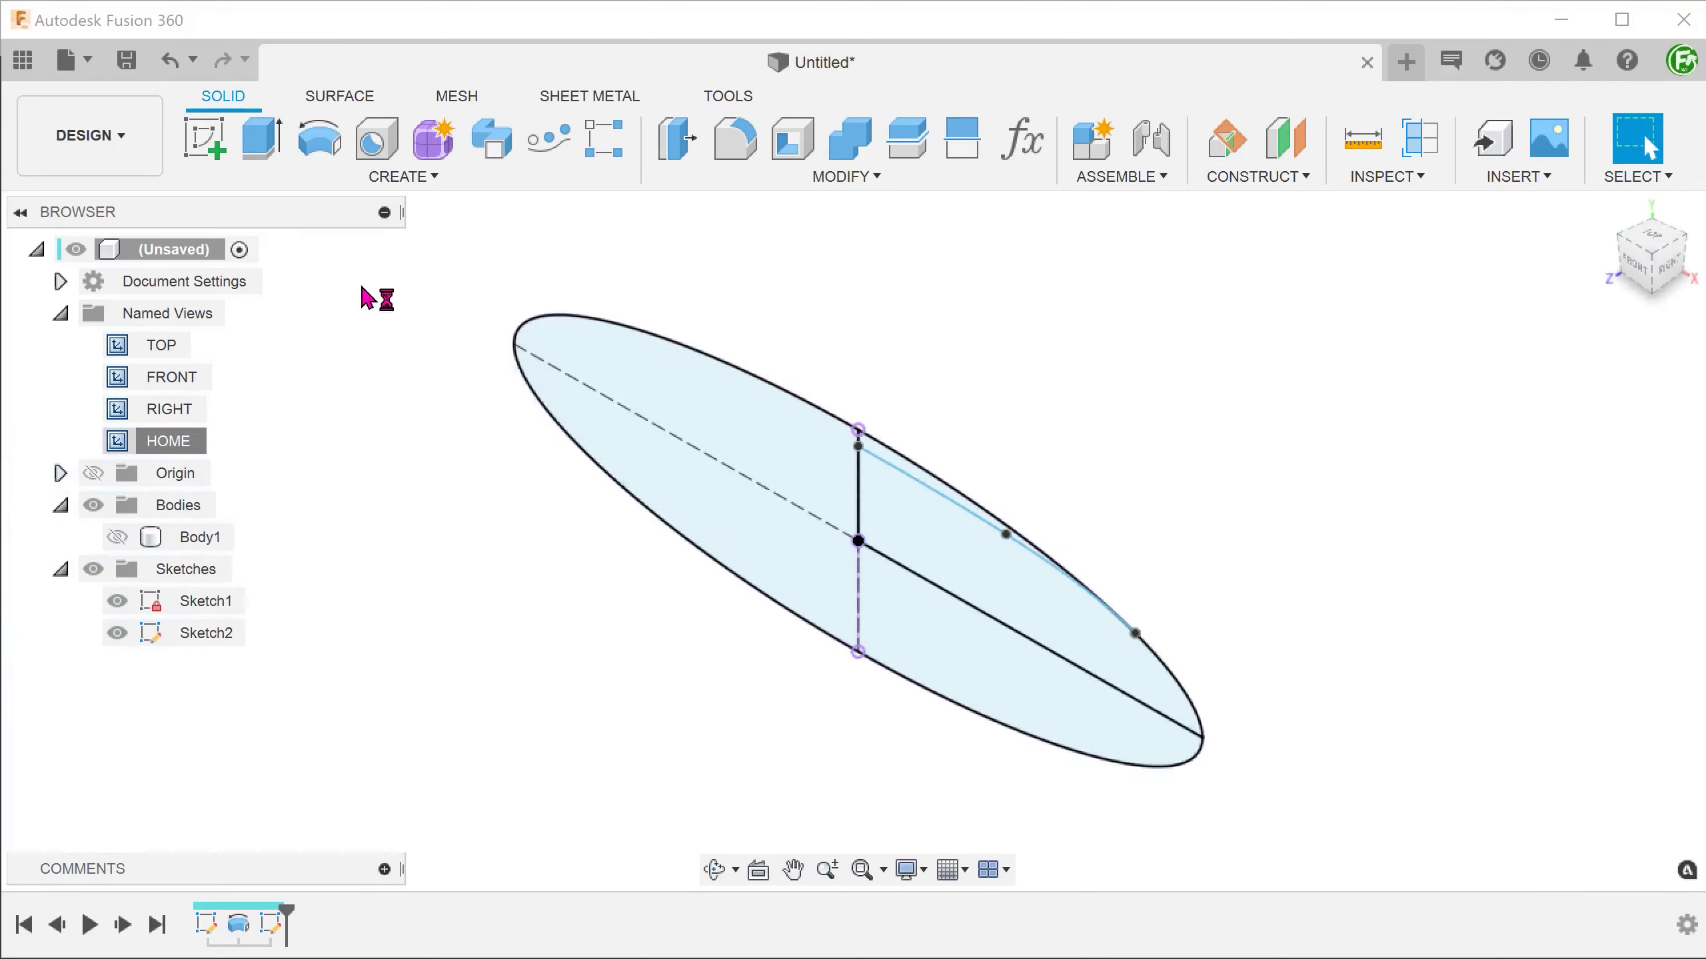
{"action": "left_click", "coordinate": [340, 96]}
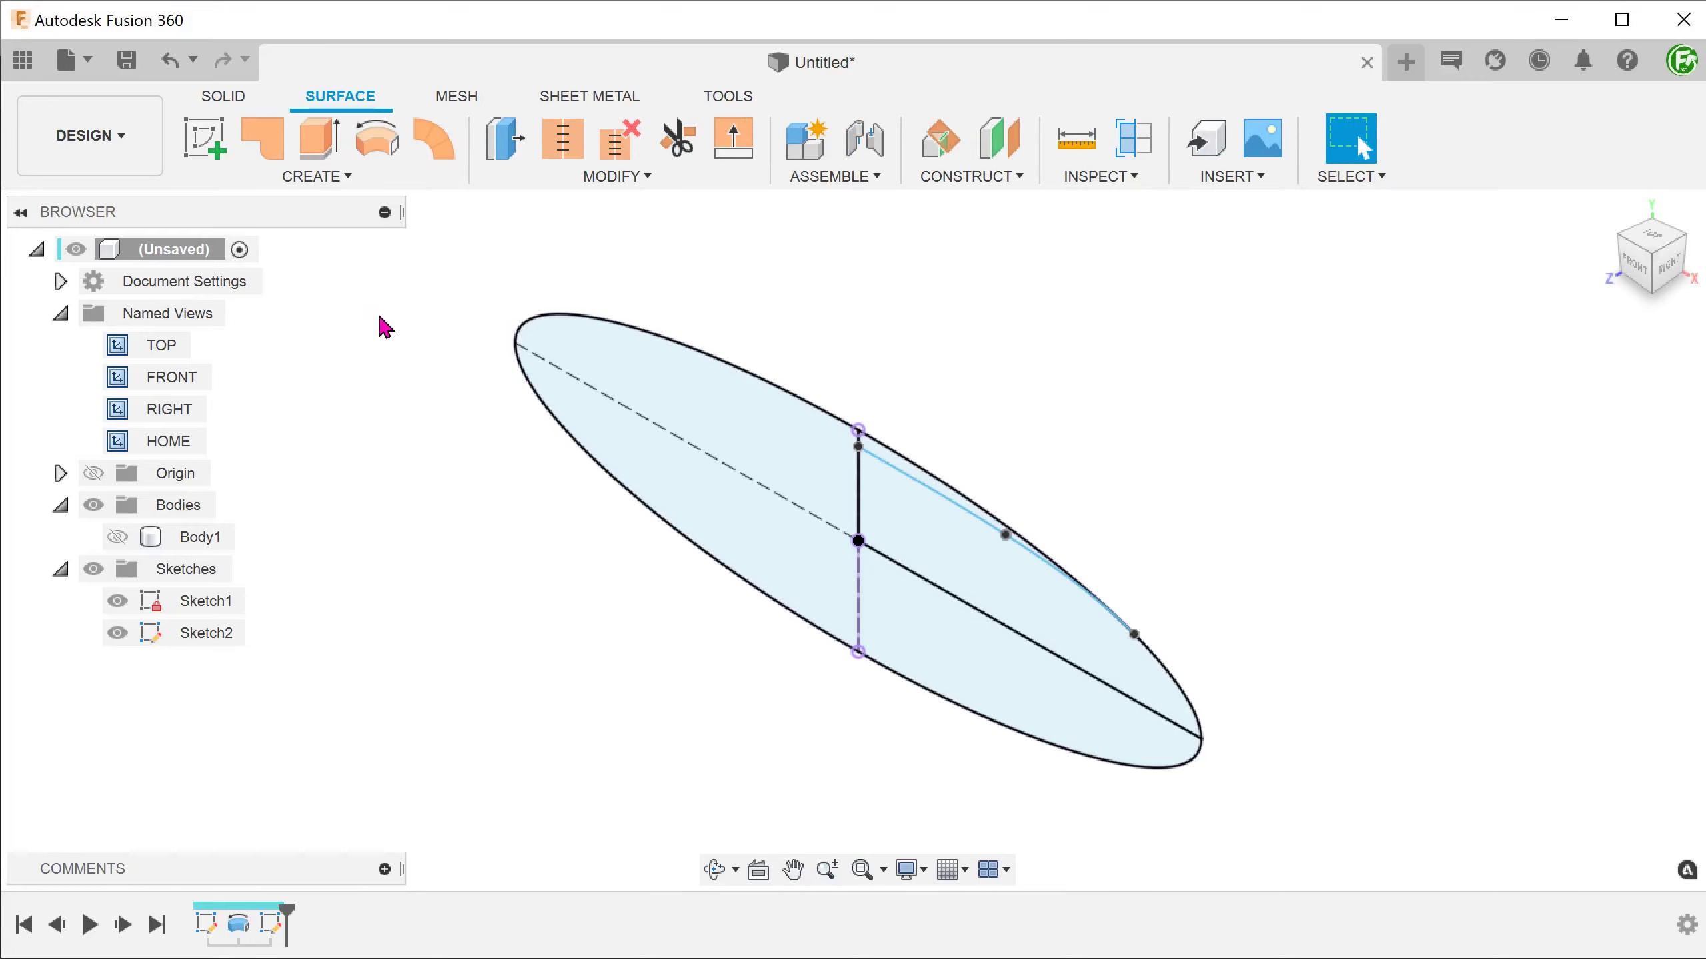
{"action": "left_click", "coordinate": [377, 143]}
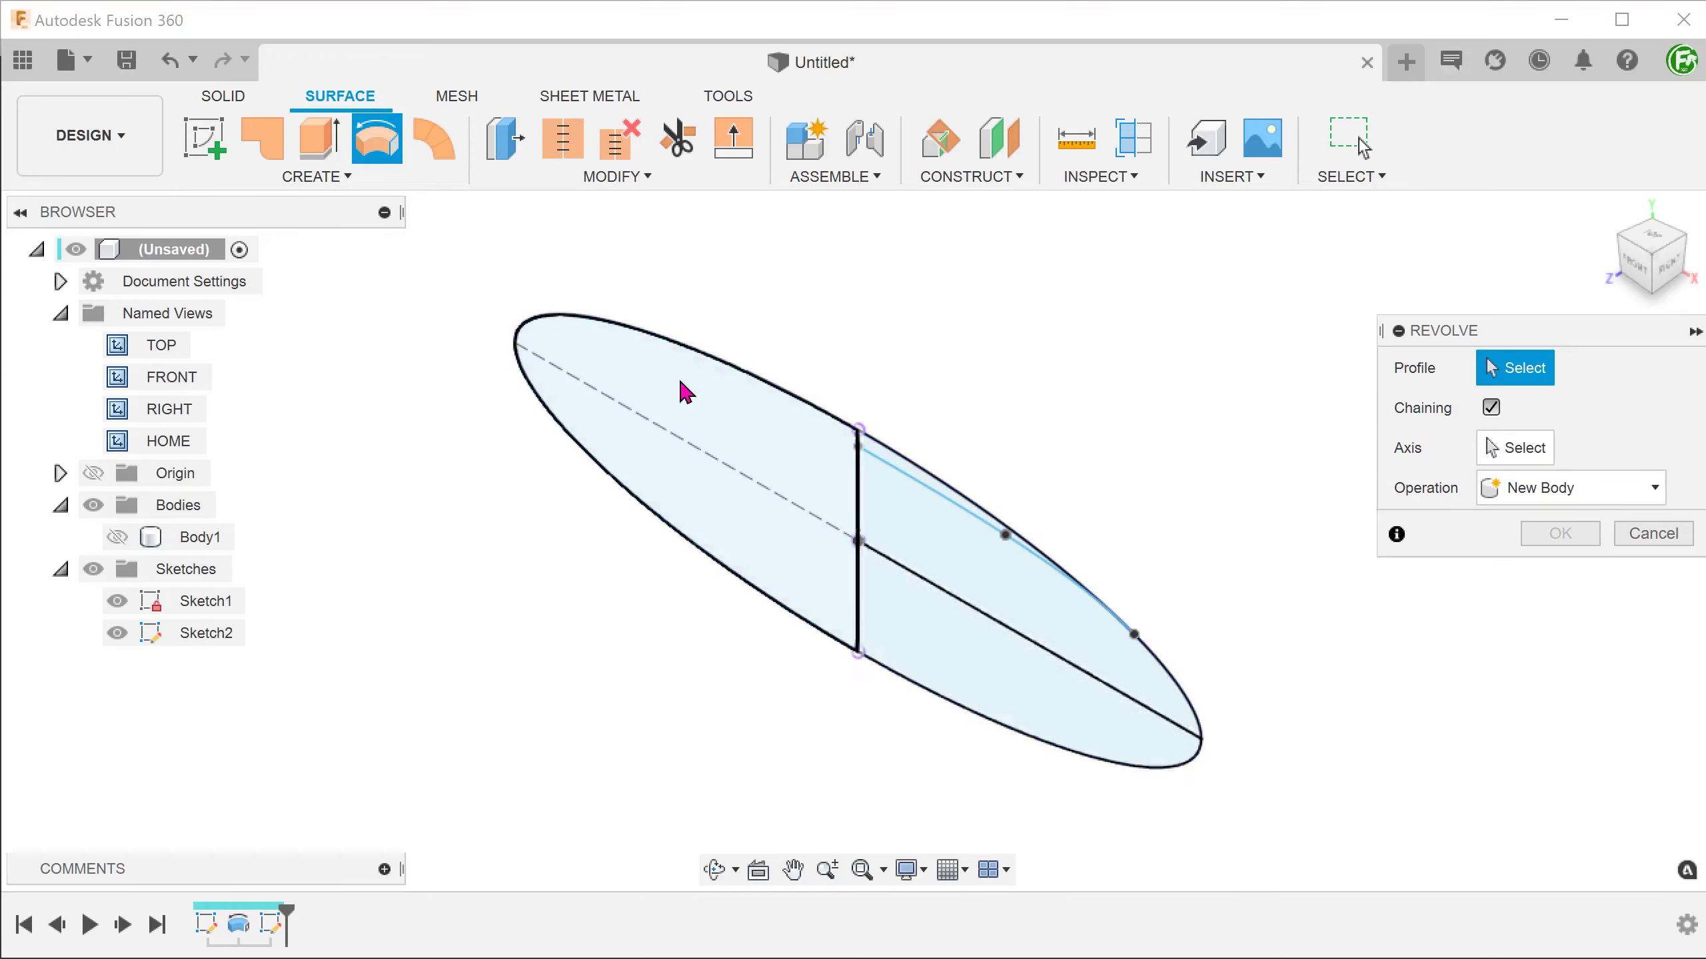
{"action": "left_click", "coordinate": [909, 477]}
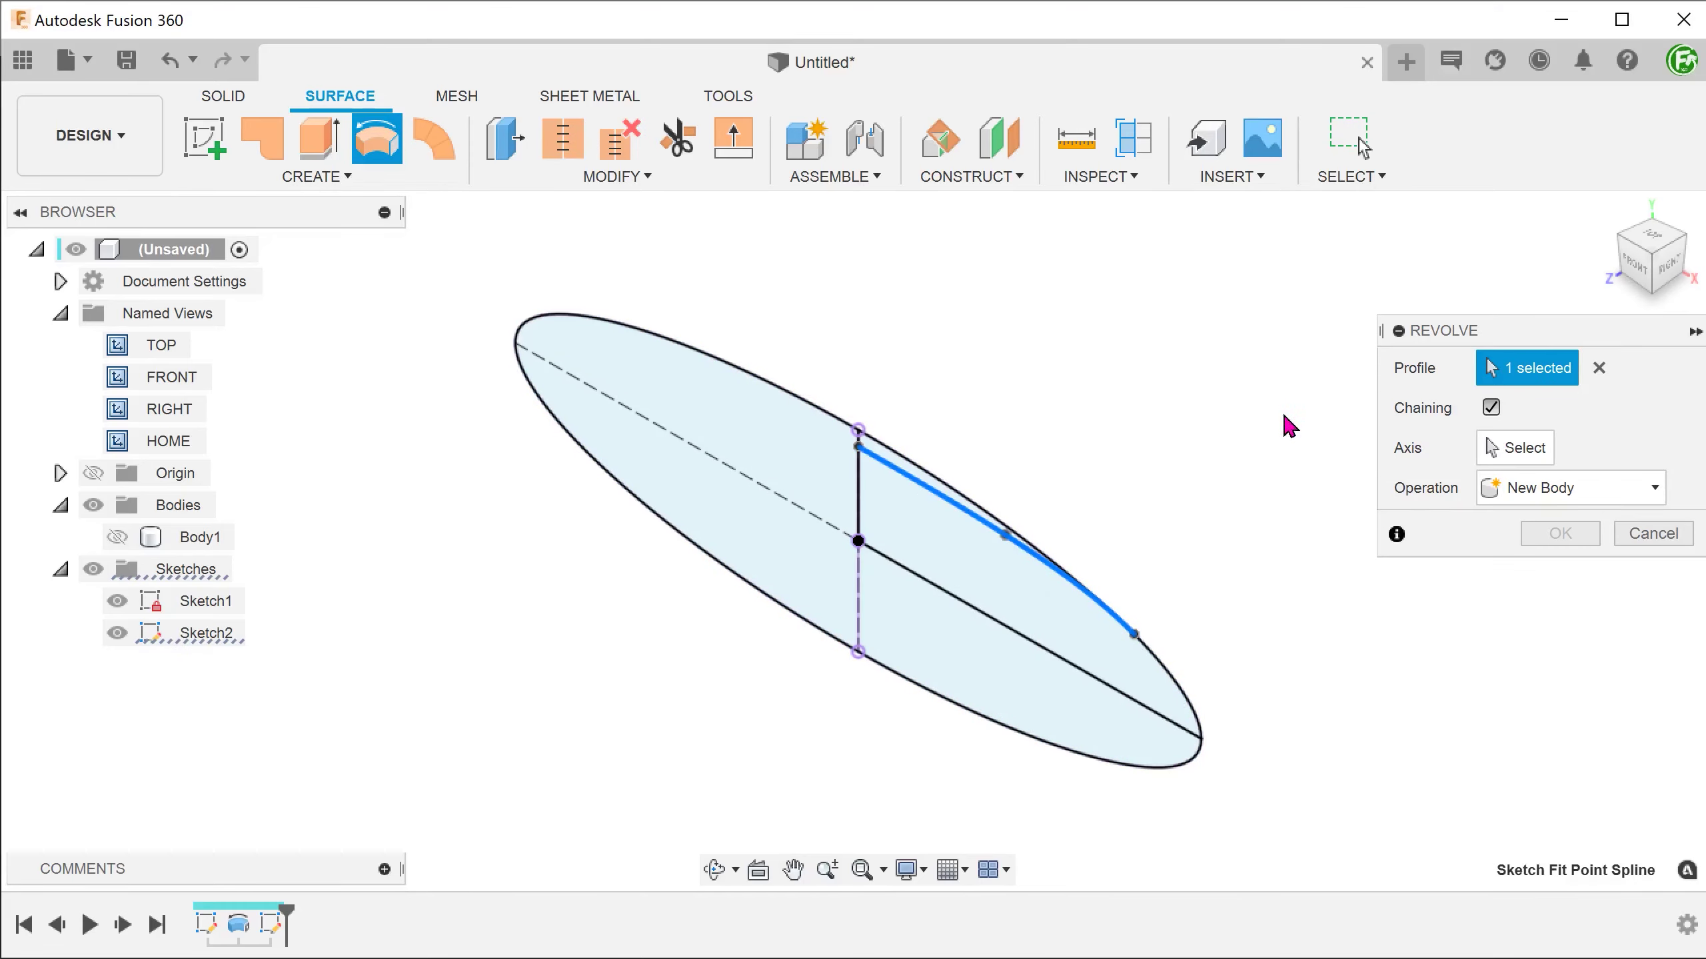
{"action": "left_click", "coordinate": [1508, 447]}
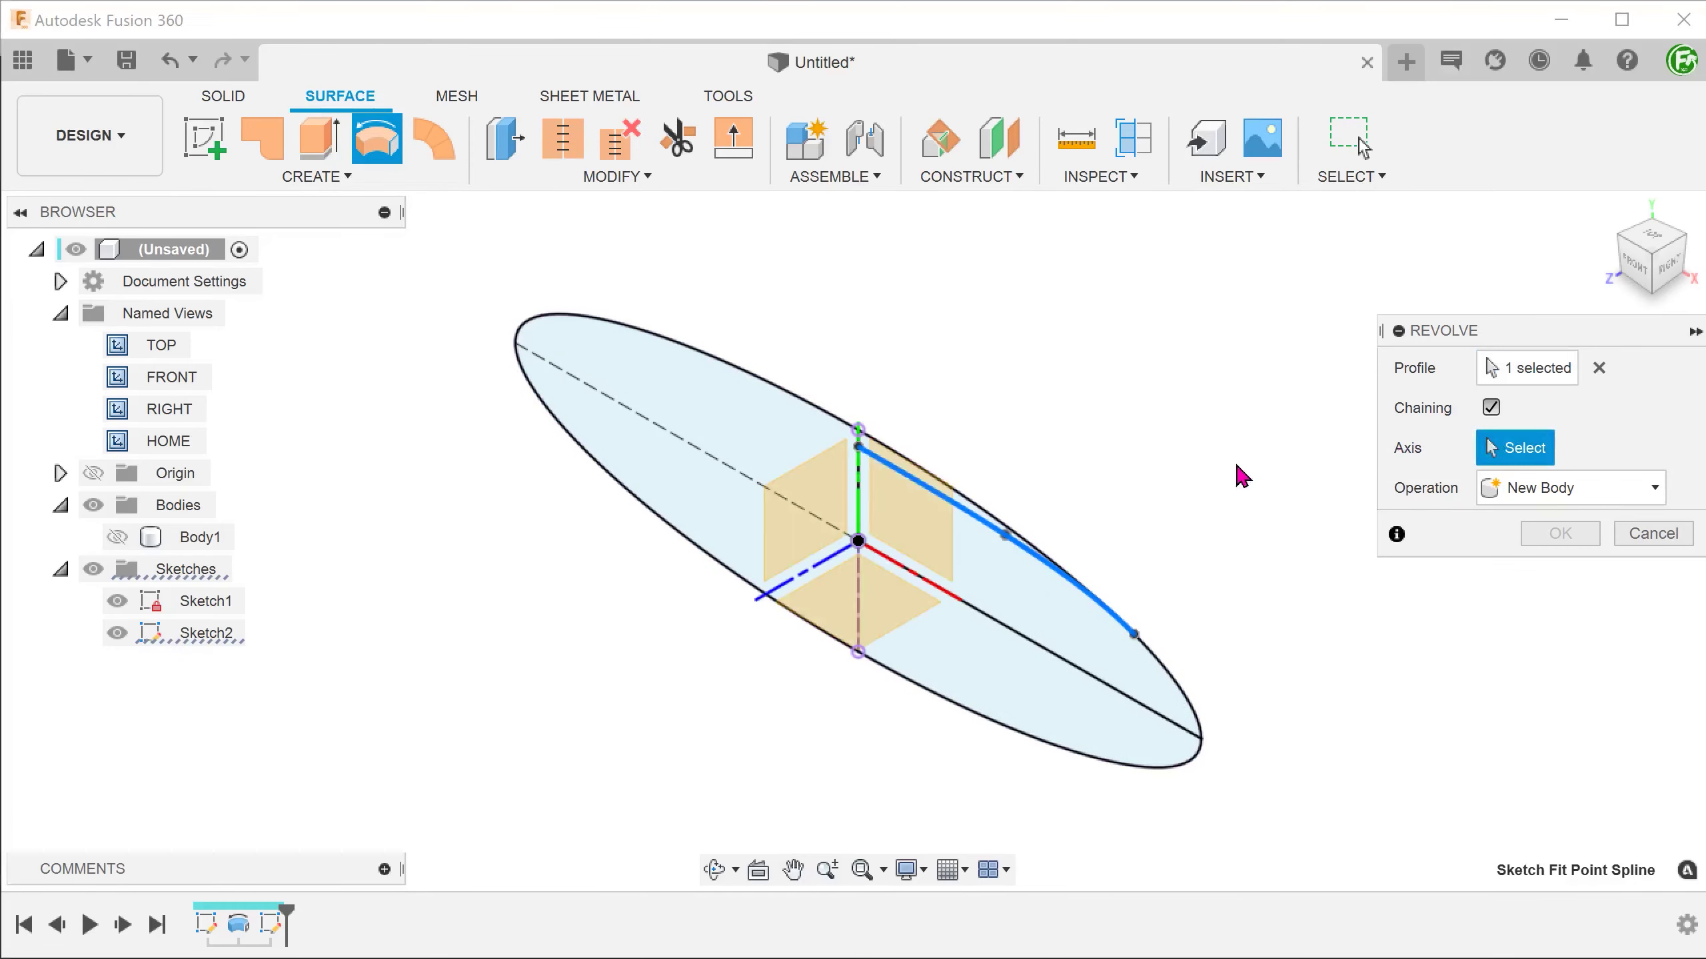
{"action": "left_click", "coordinate": [857, 516]}
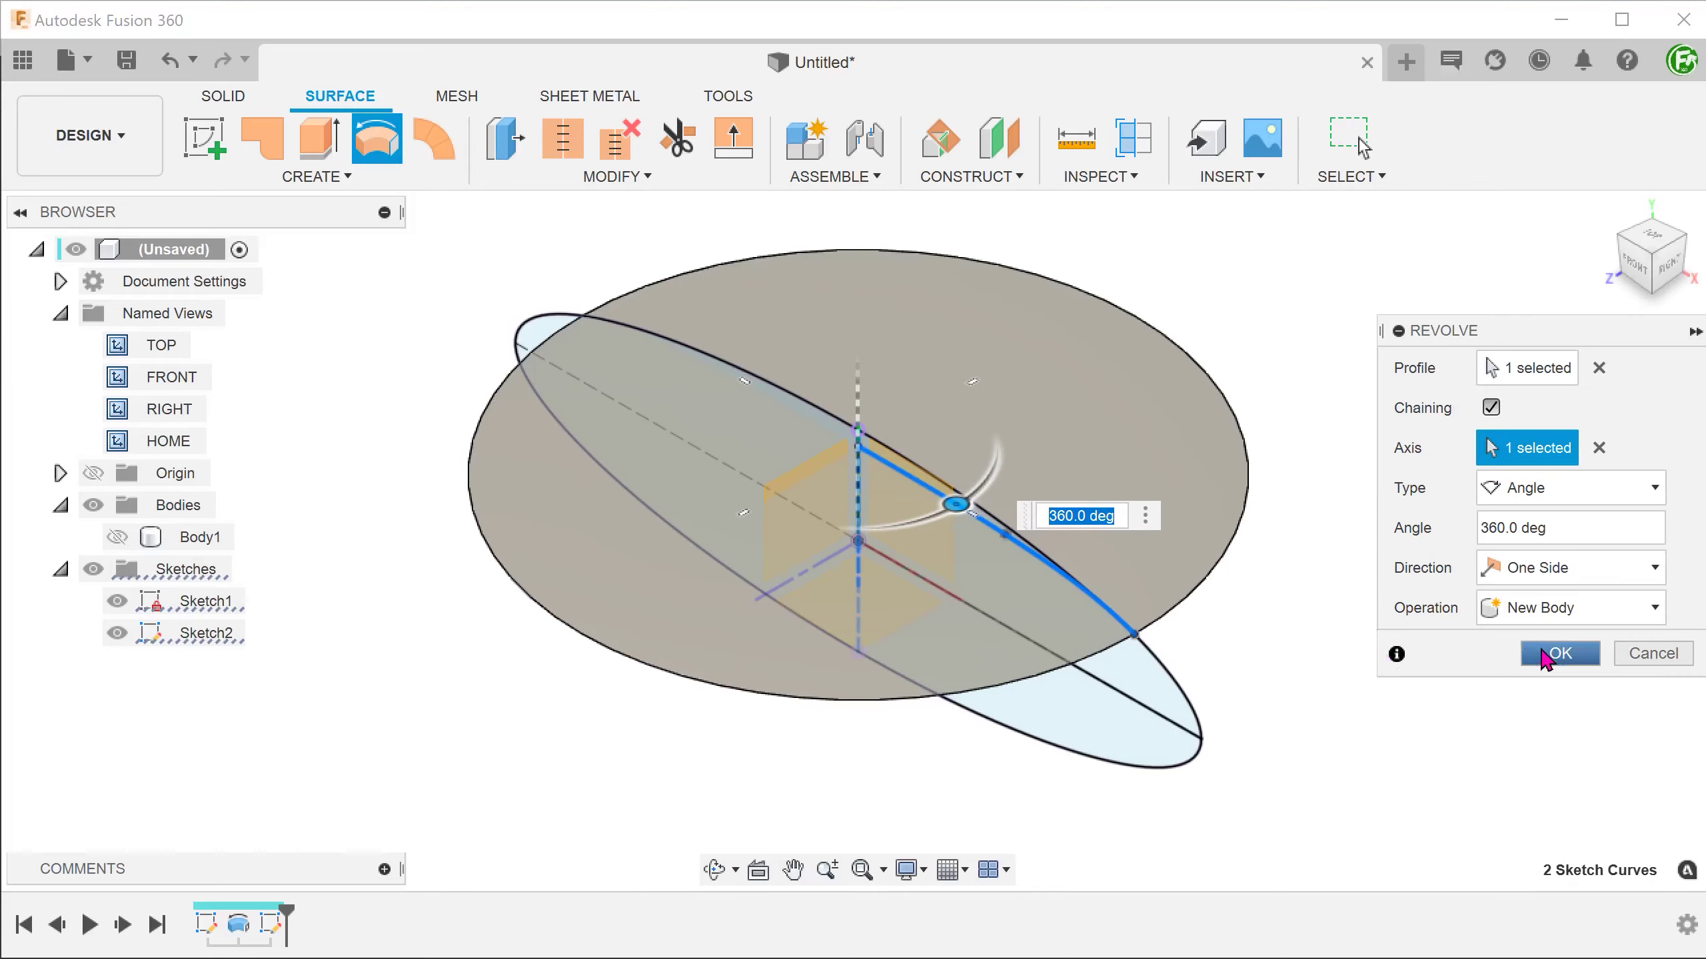
{"action": "left_click", "coordinate": [1558, 654]}
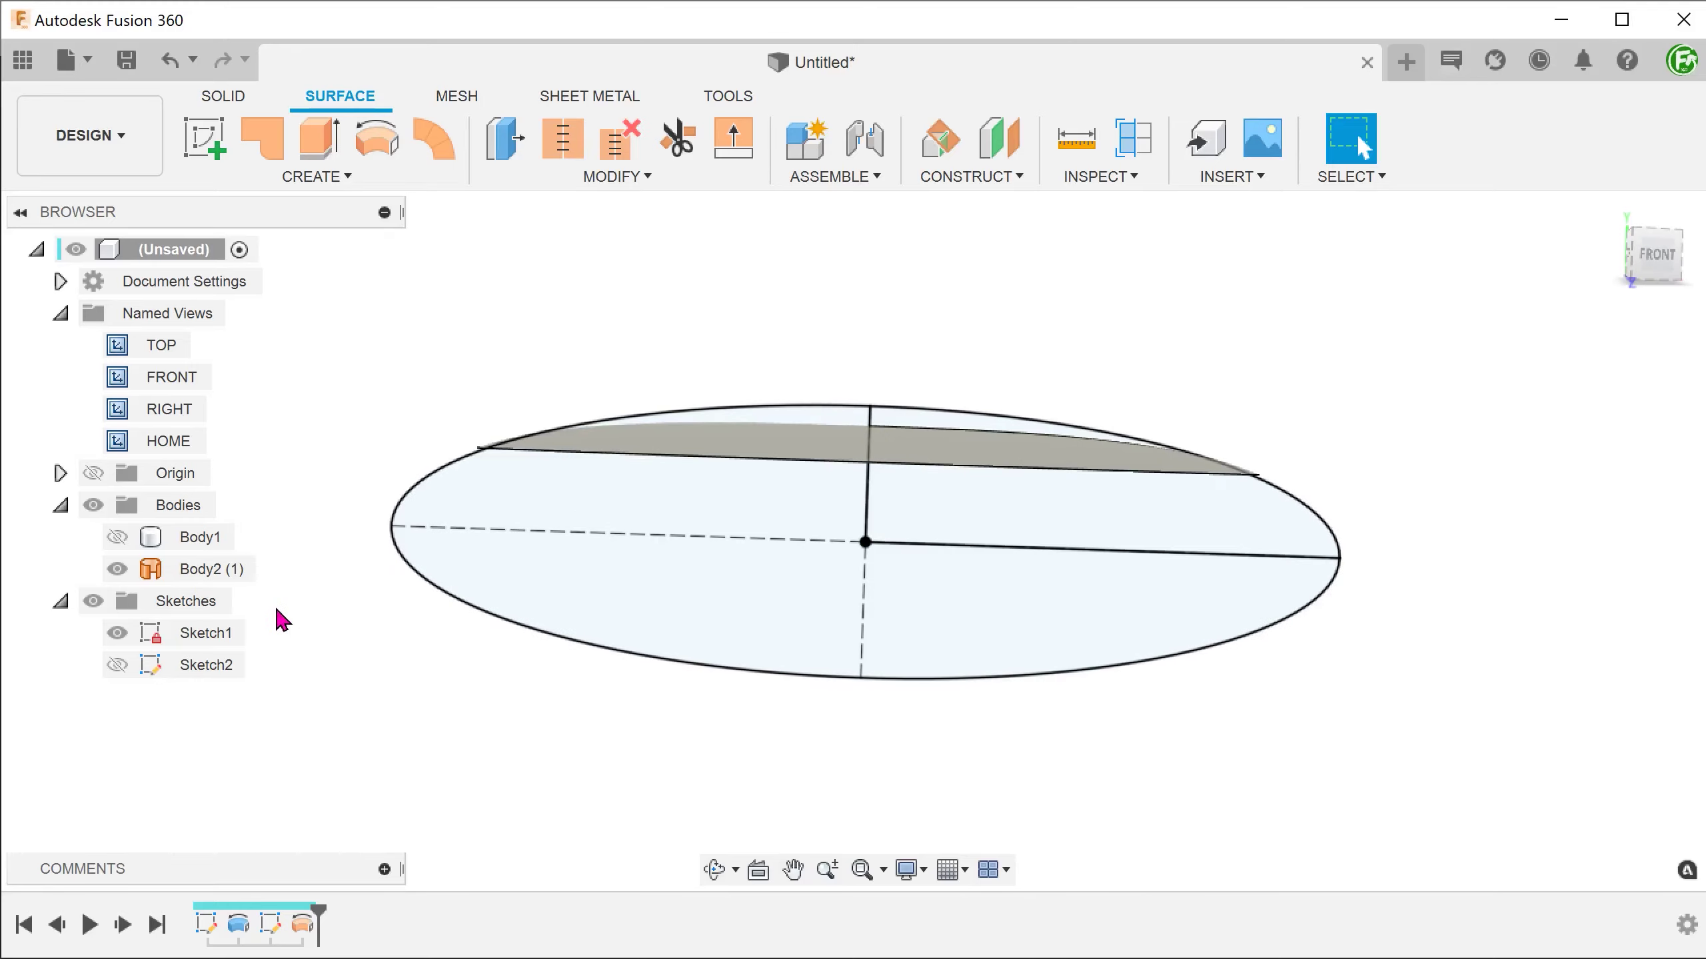
Hide Sketch1 and start a new sketch on the XY ground plane
{"action": "double_click", "coordinate": [168, 441]}
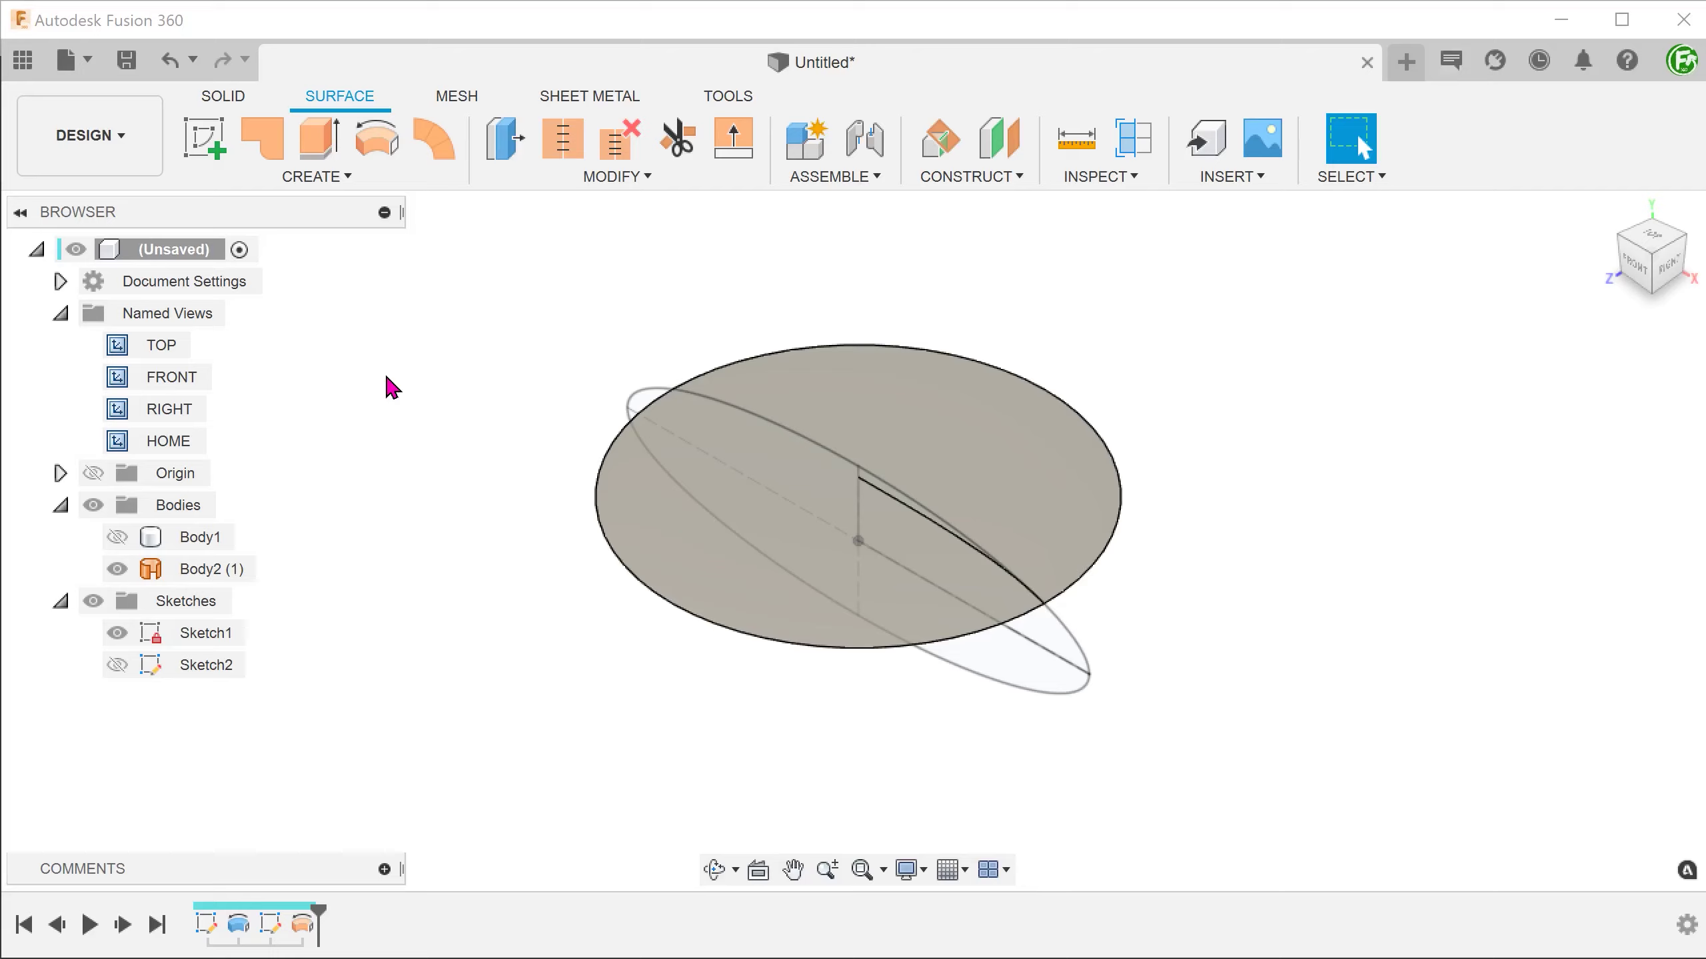
{"action": "left_click", "coordinate": [117, 633]}
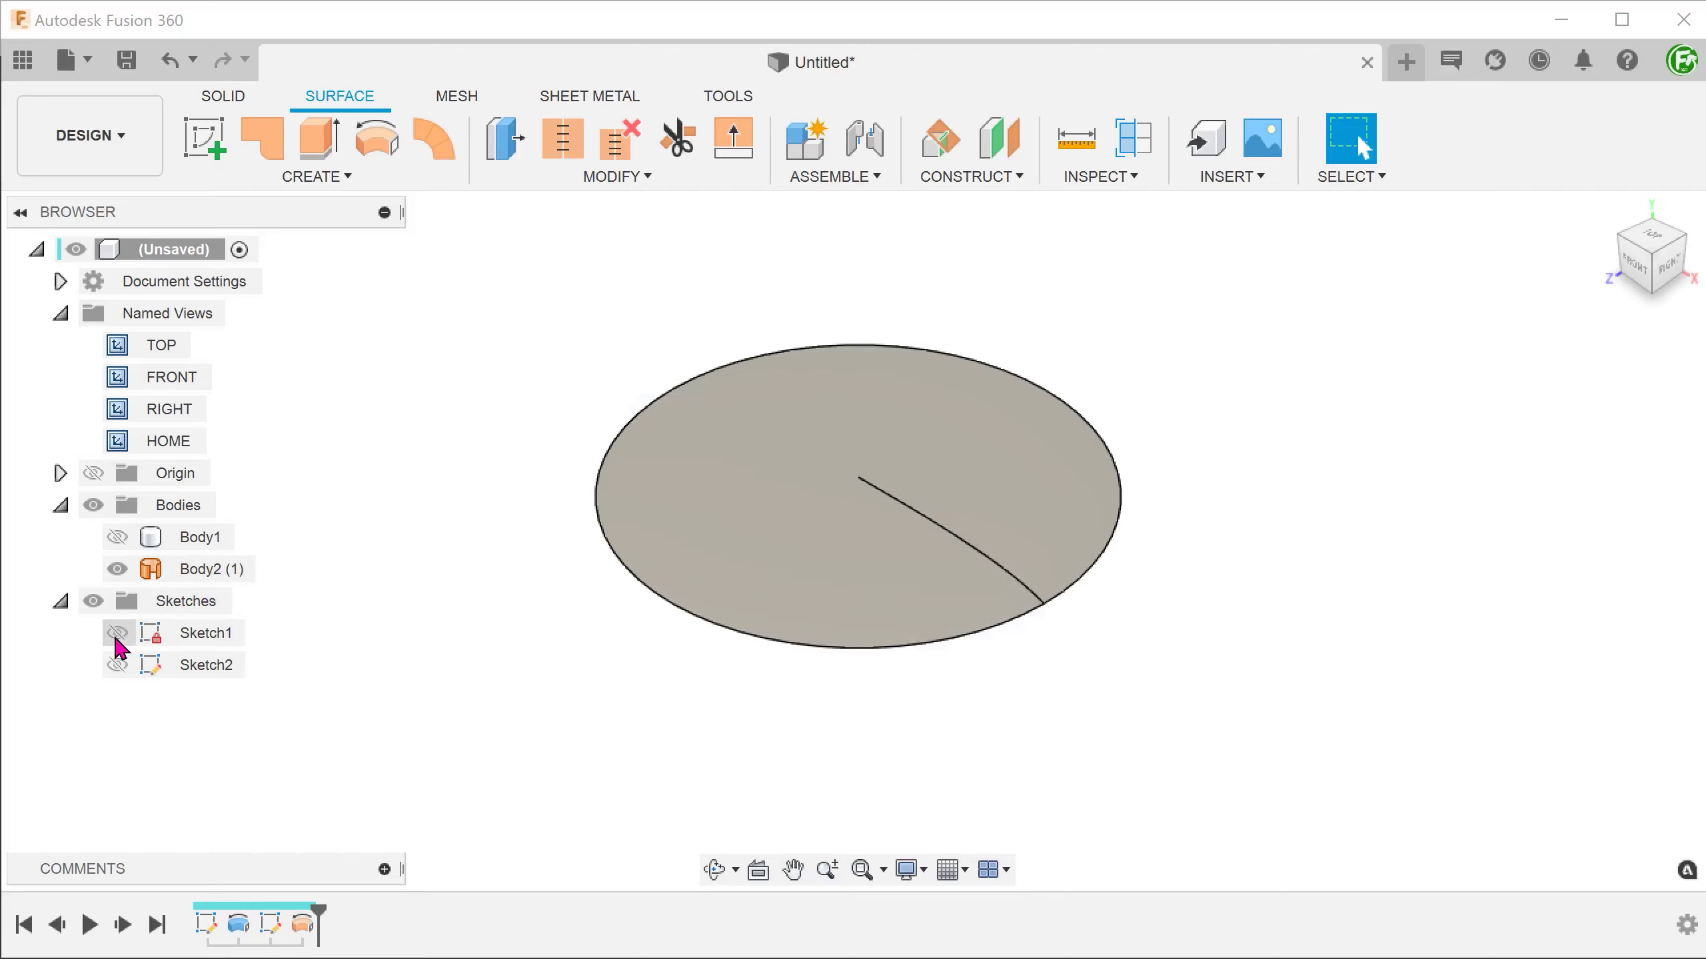
{"action": "right_click", "coordinate": [393, 424]}
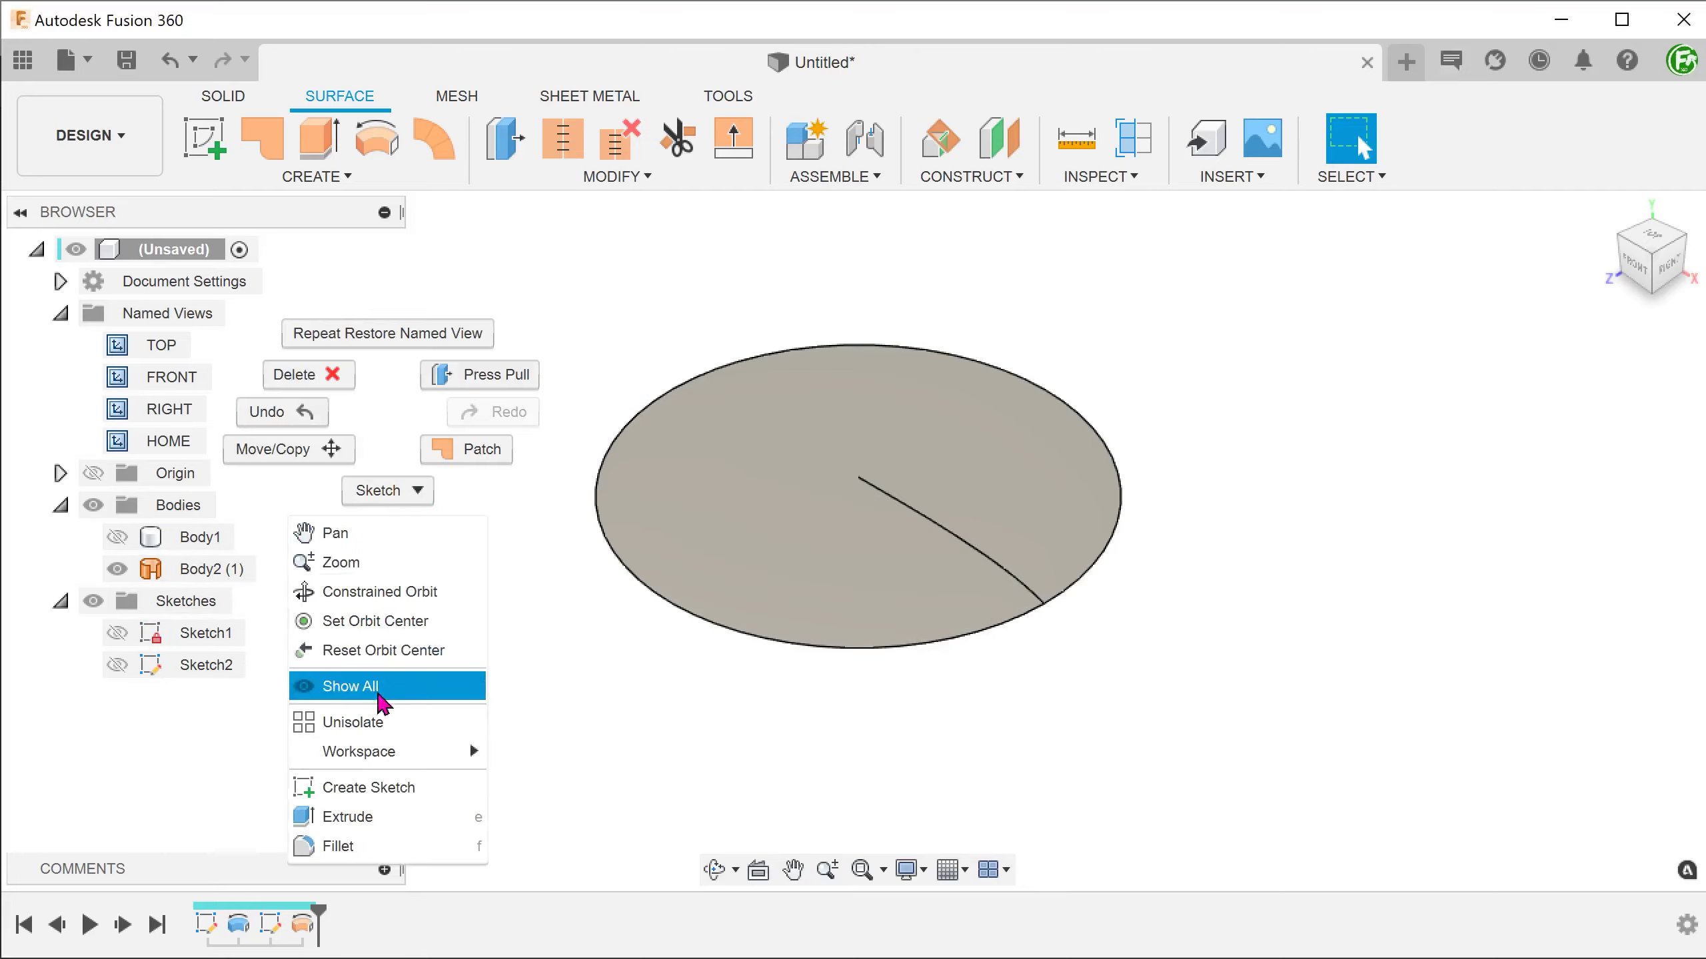
{"action": "left_click", "coordinate": [427, 790]}
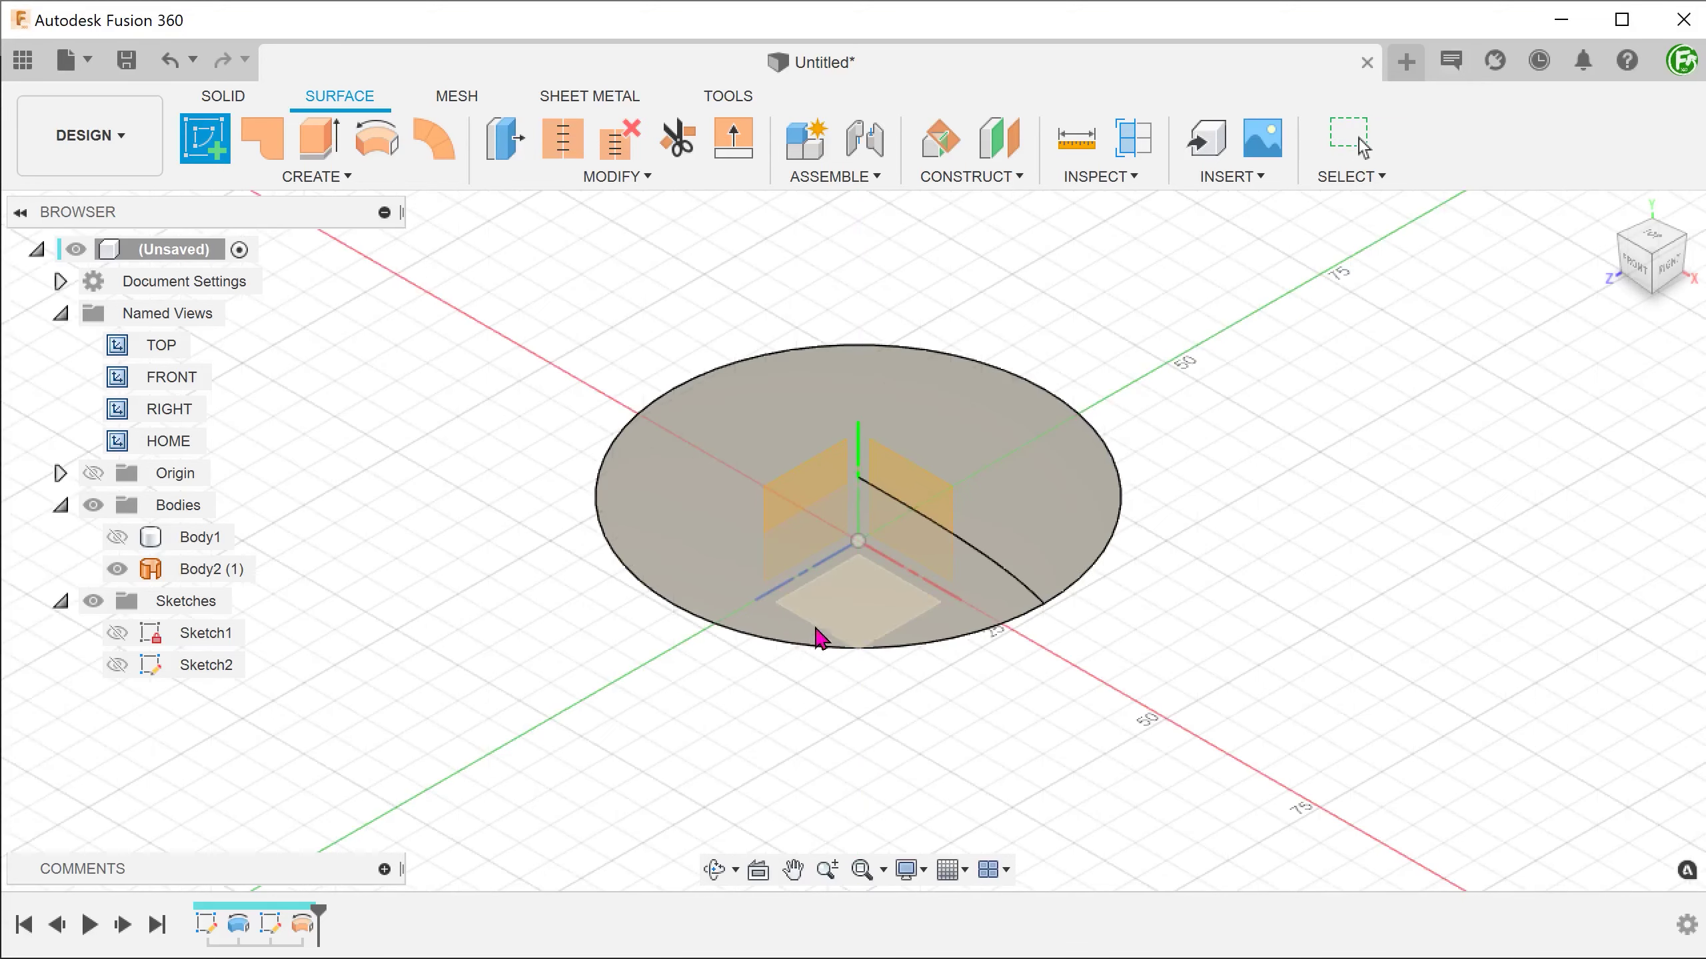
{"action": "left_click", "coordinate": [852, 624]}
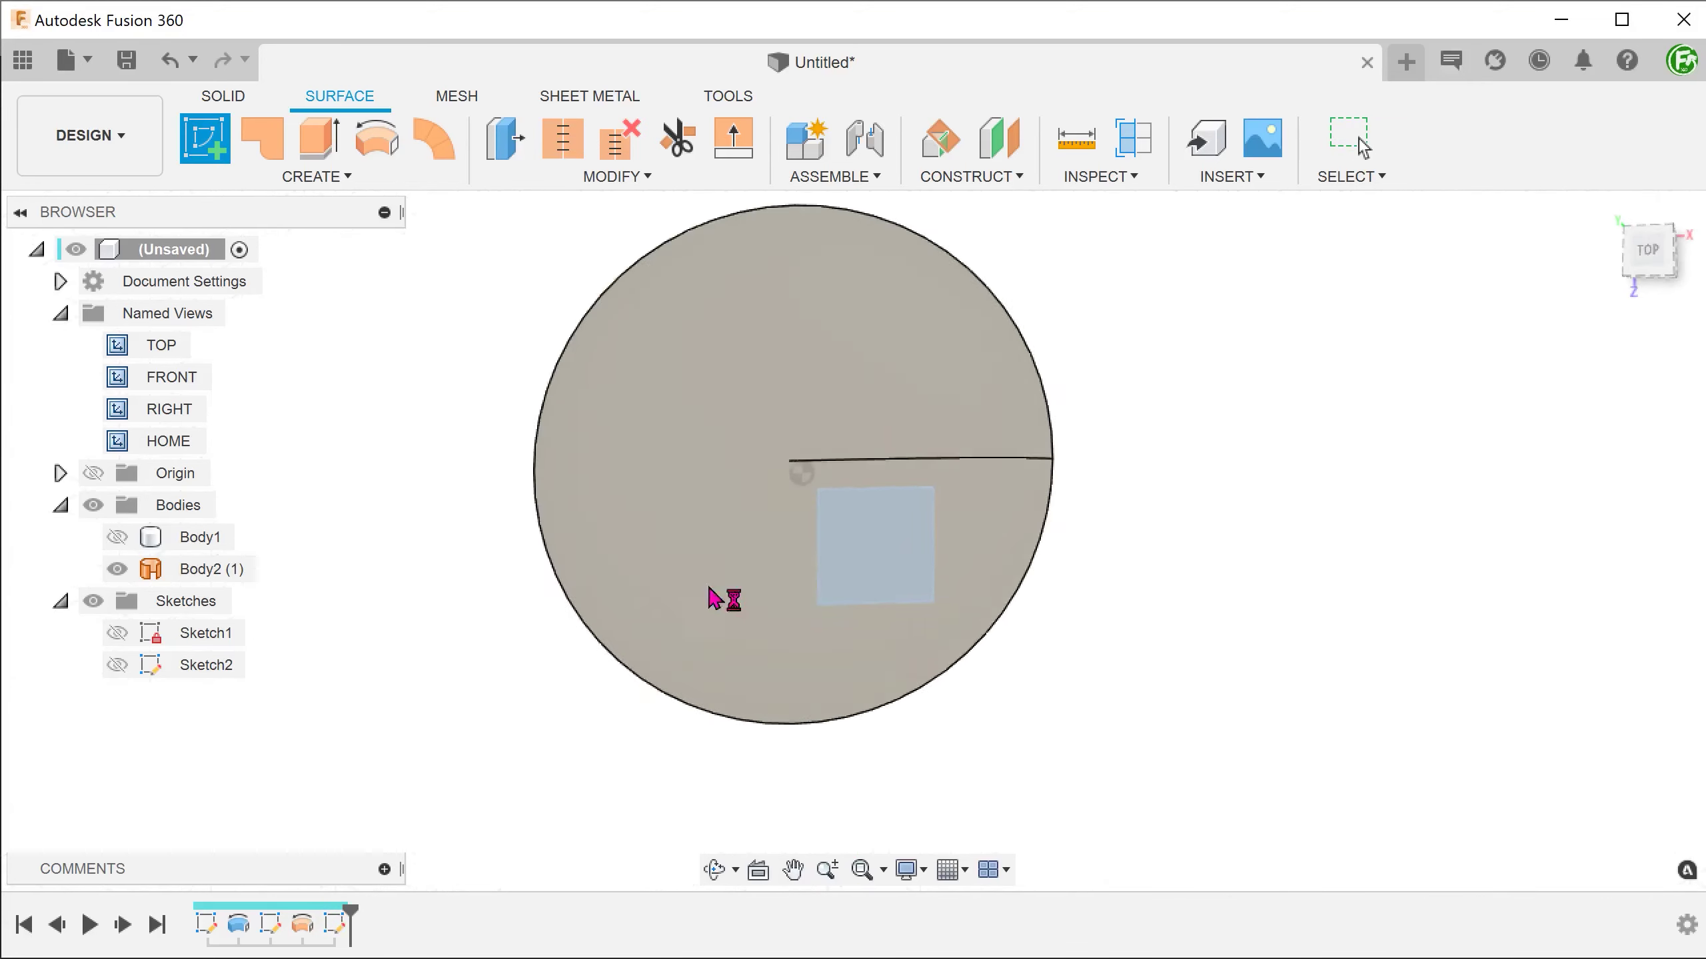
Draw a three-point arc across the top of the circle
{"action": "left_click", "coordinate": [333, 180]}
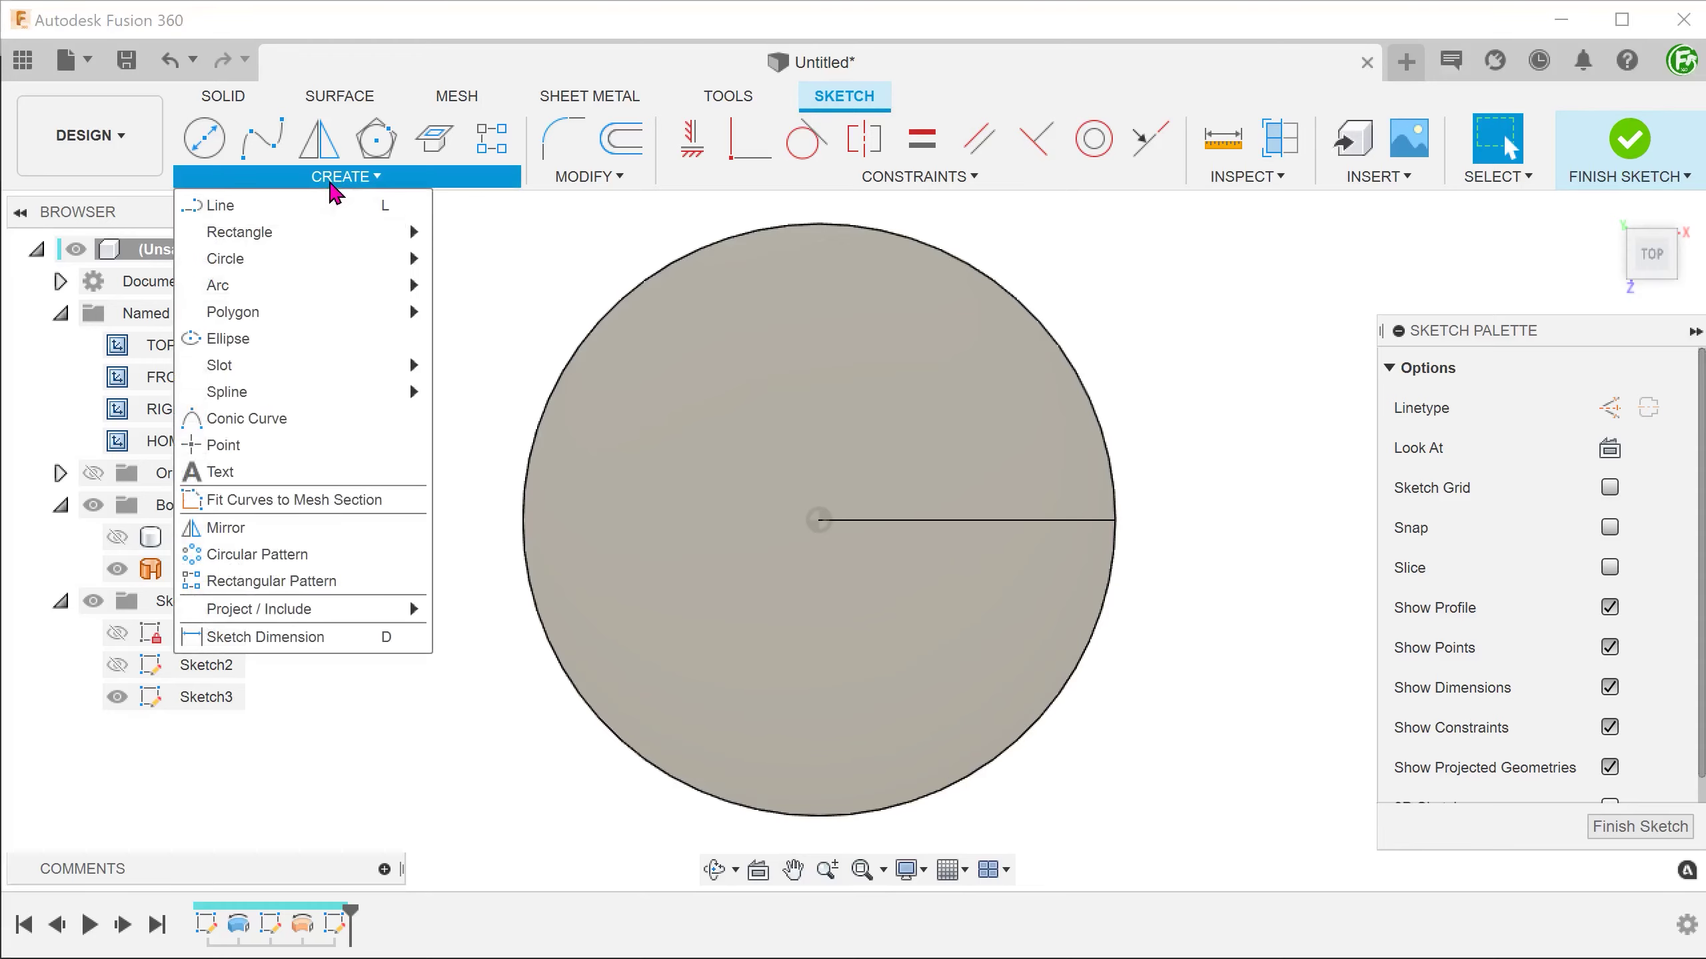
{"action": "mouse_move", "coordinate": [328, 284]}
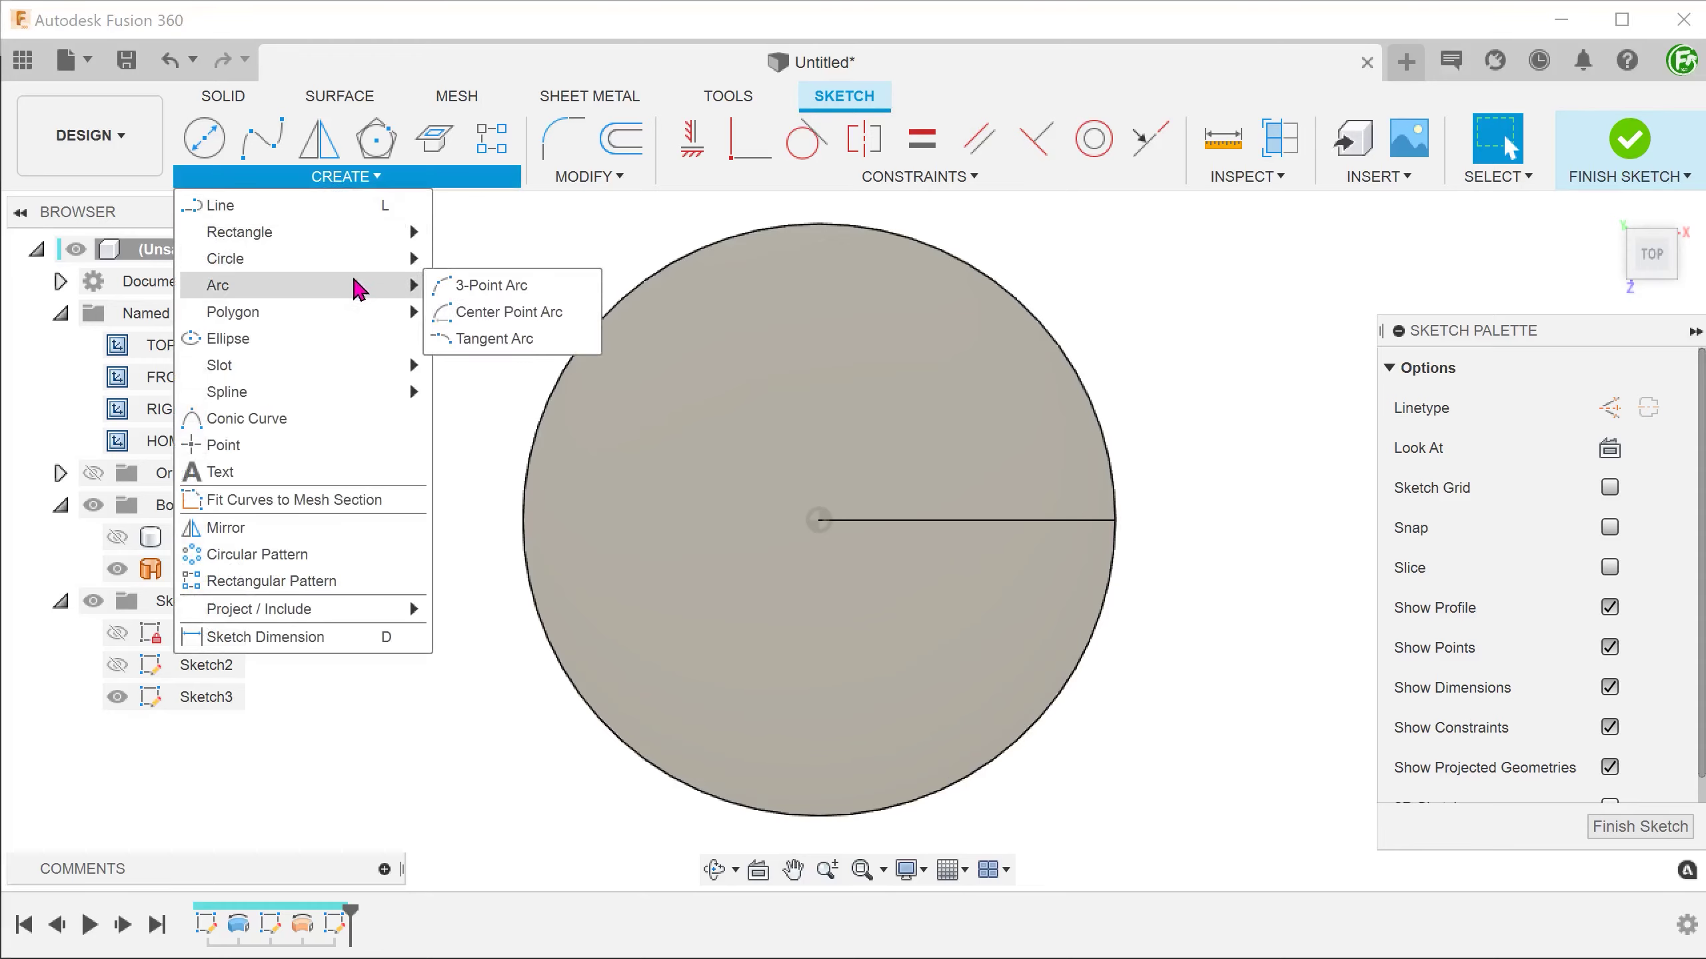
{"action": "left_click", "coordinate": [474, 288]}
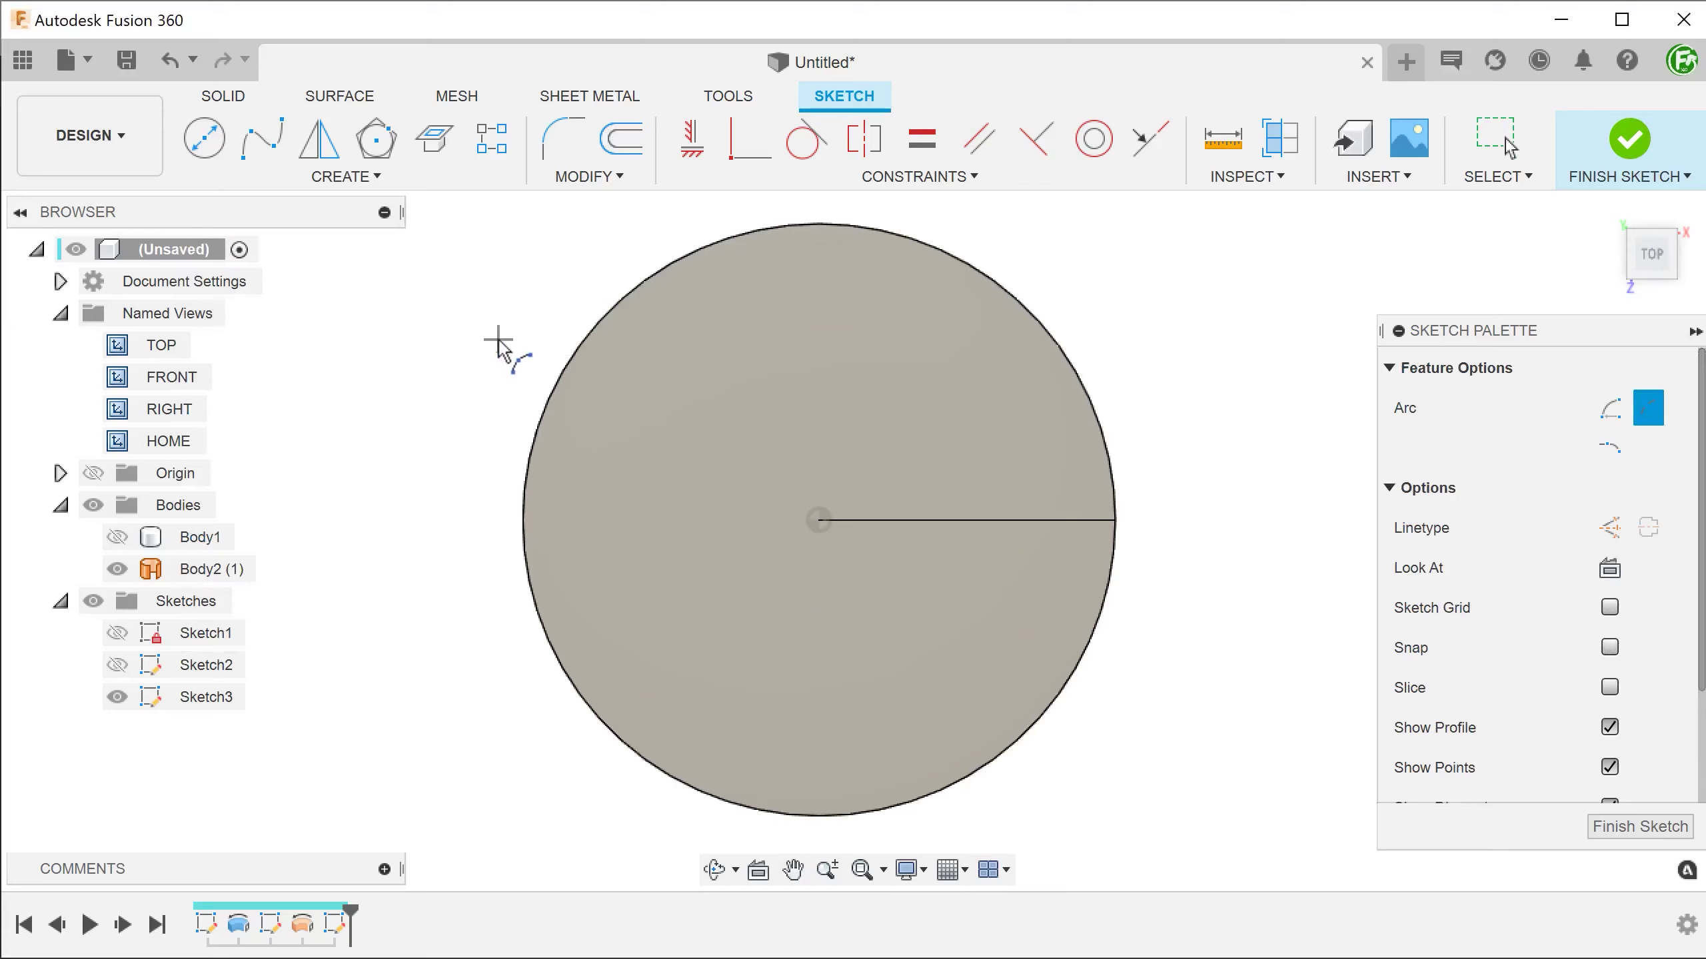
{"action": "left_click", "coordinate": [581, 343]}
{"action": "left_click", "coordinate": [1057, 343]}
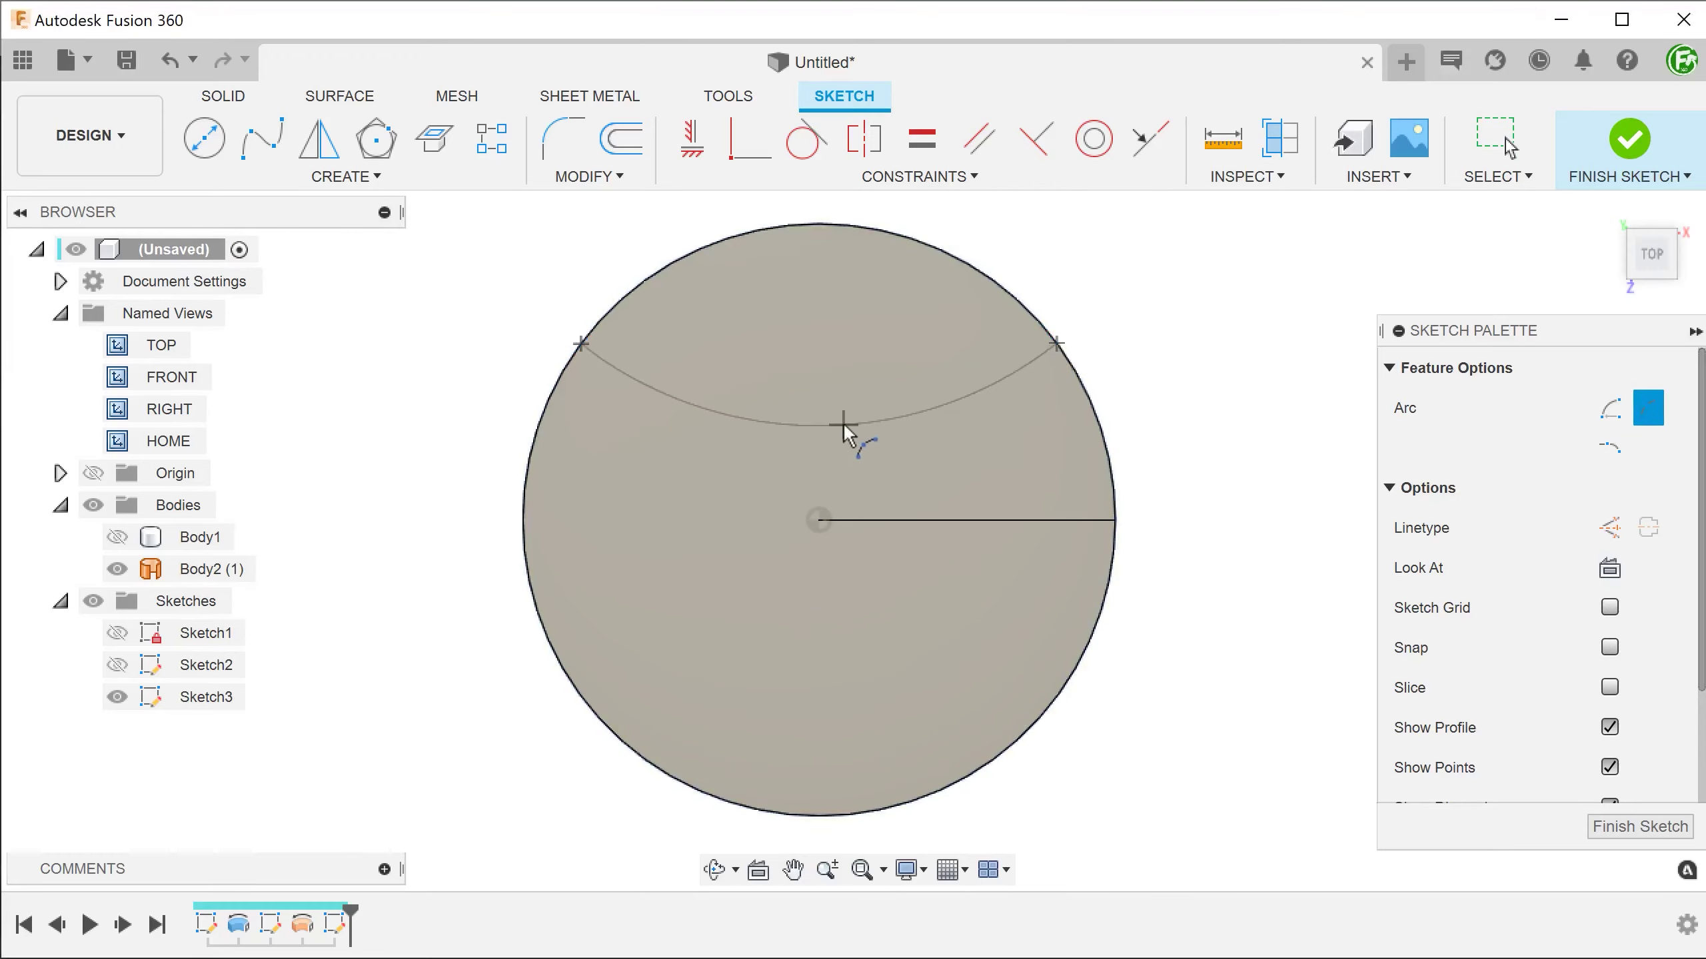
{"action": "left_click", "coordinate": [829, 424]}
Mirror the top arc about the horizontal axis and check both arcs' radii
{"action": "key", "text": "m"}
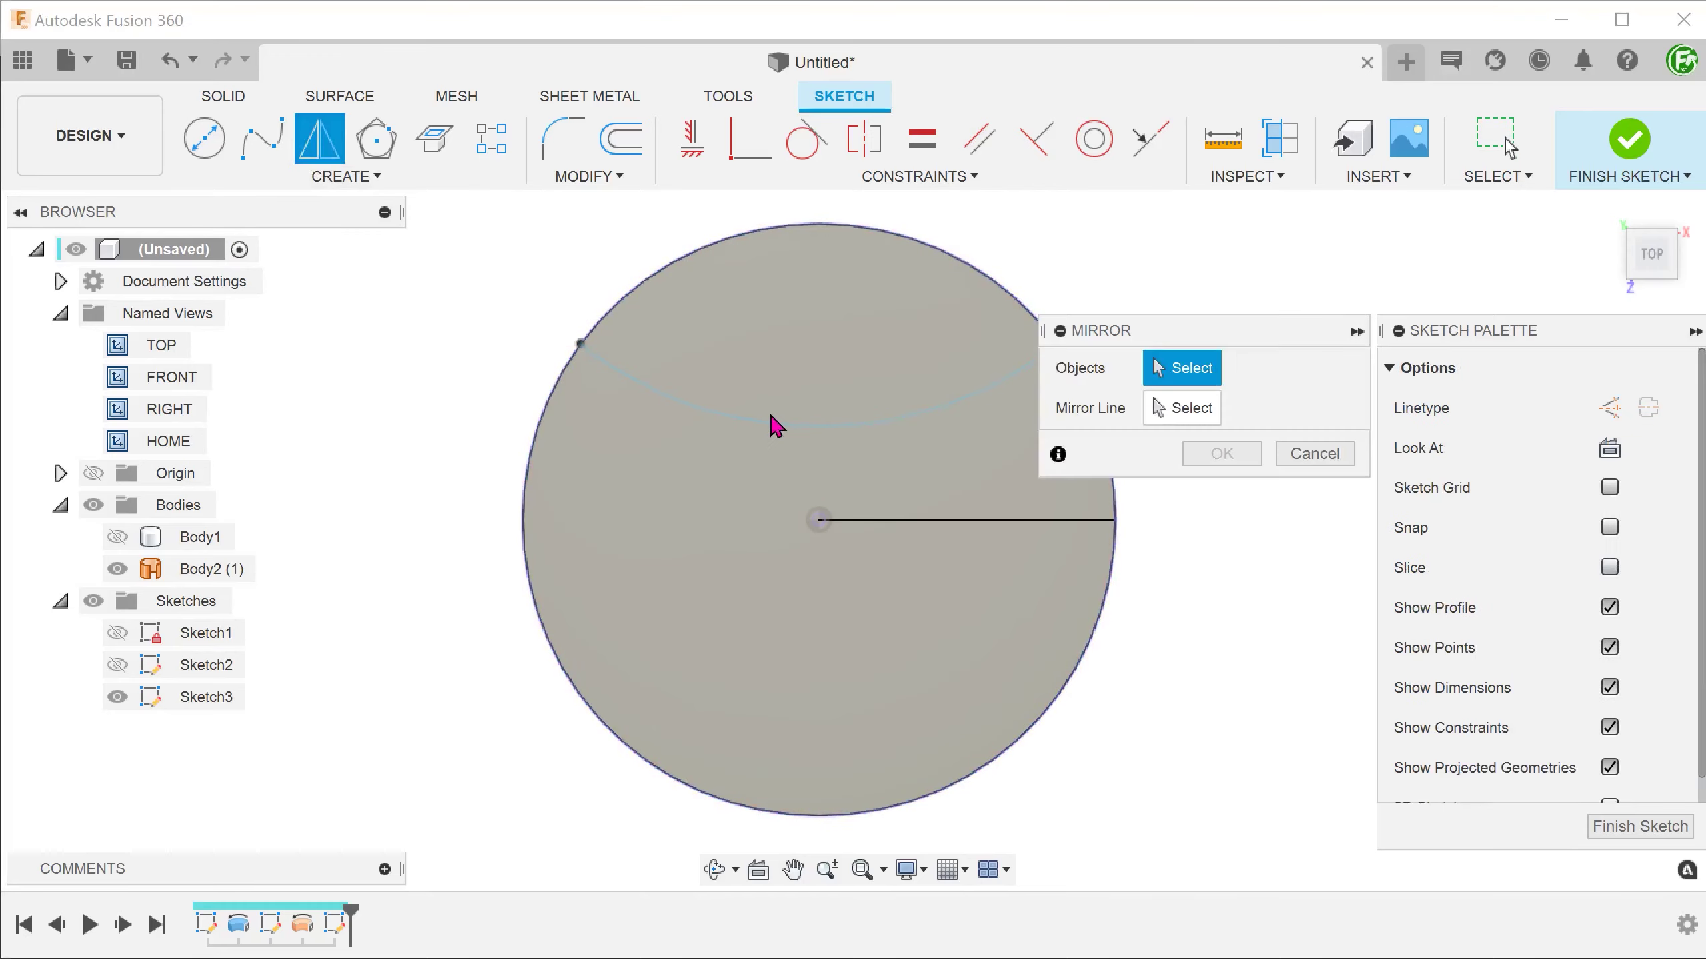
{"action": "left_click", "coordinate": [772, 422]}
{"action": "left_click", "coordinate": [93, 473]}
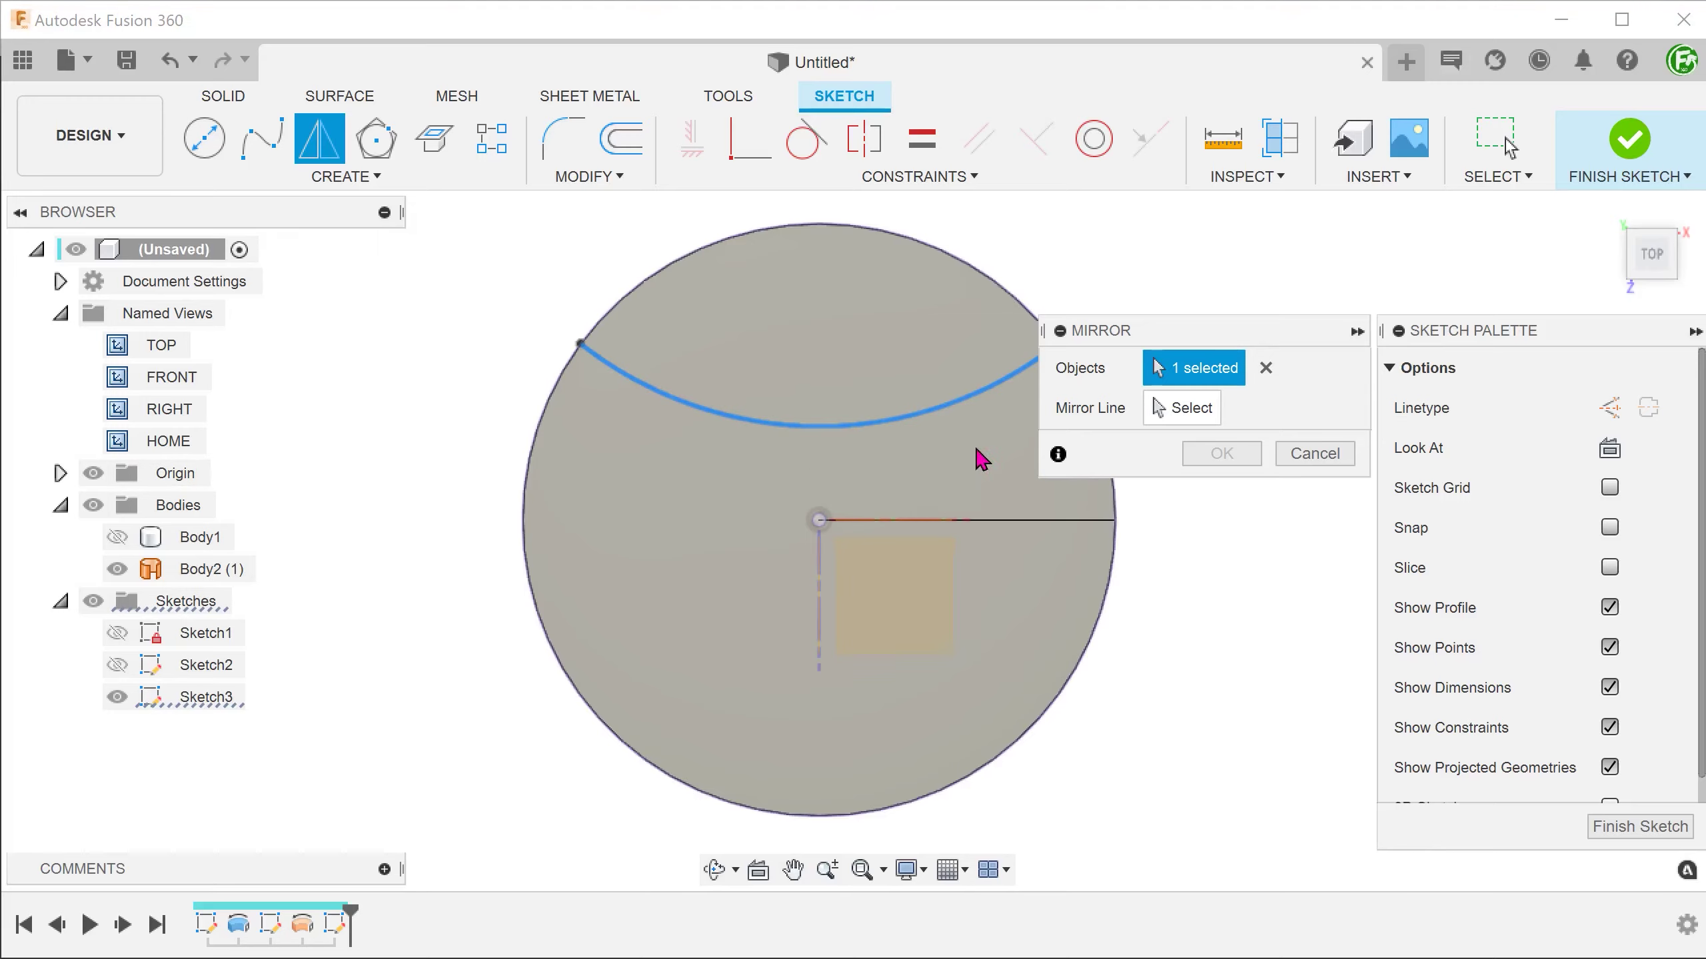
{"action": "left_click", "coordinate": [1160, 413]}
{"action": "left_click", "coordinate": [904, 521]}
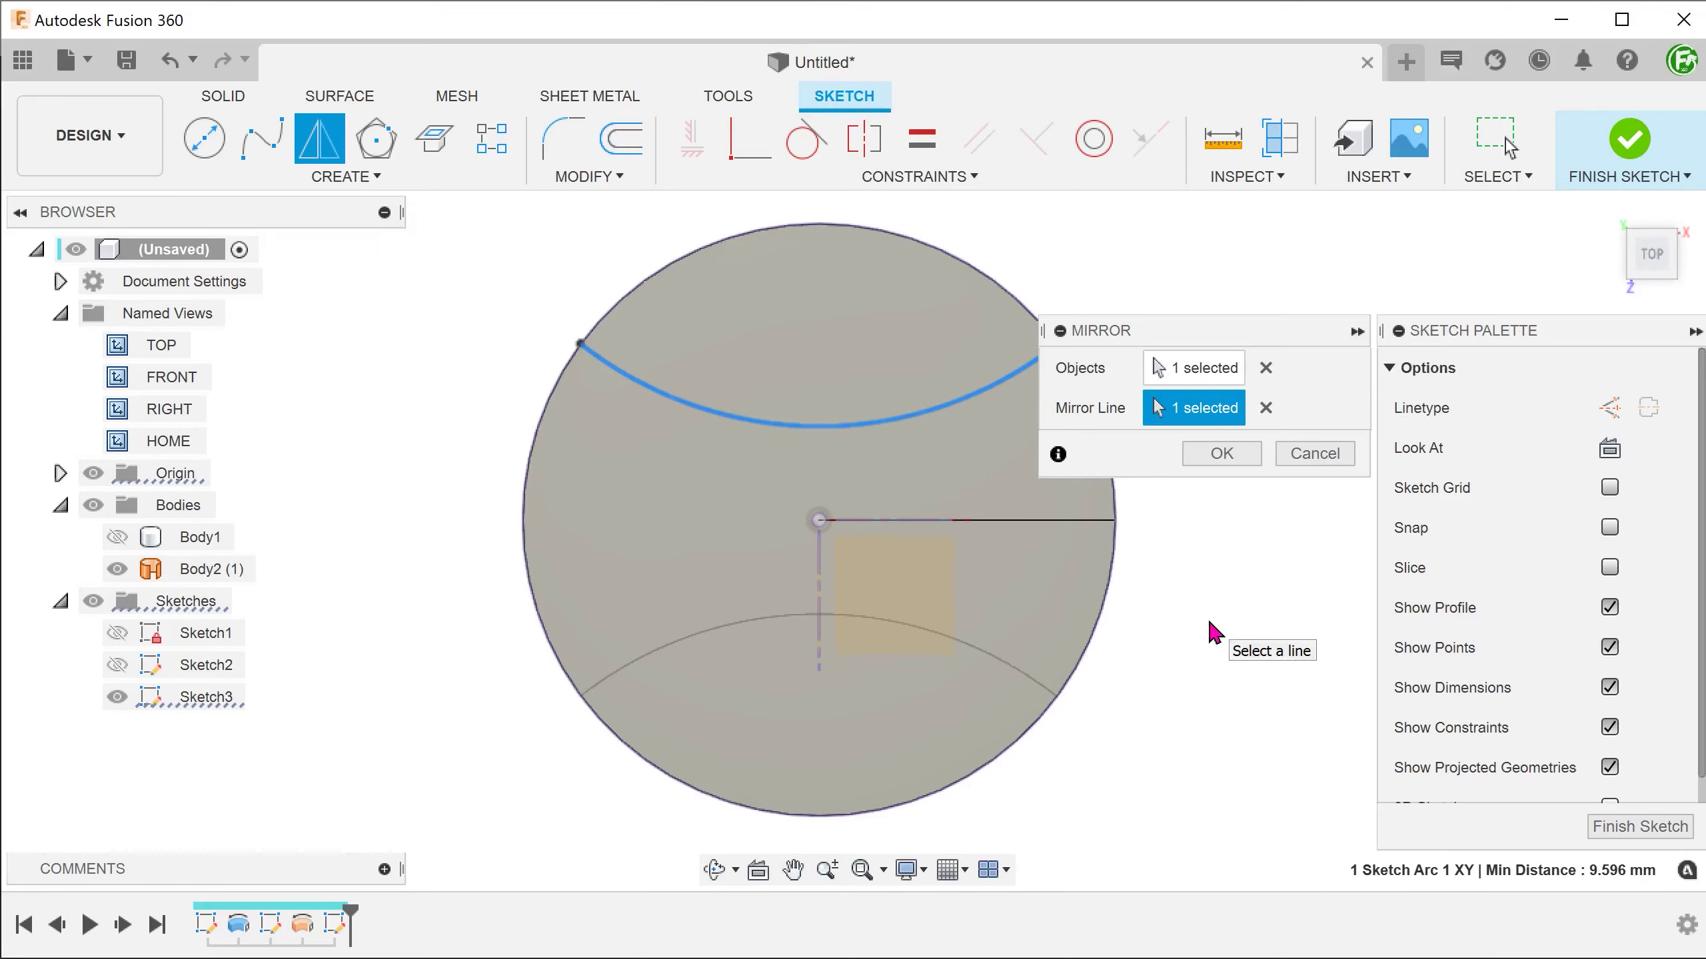
{"action": "key", "text": "Return"}
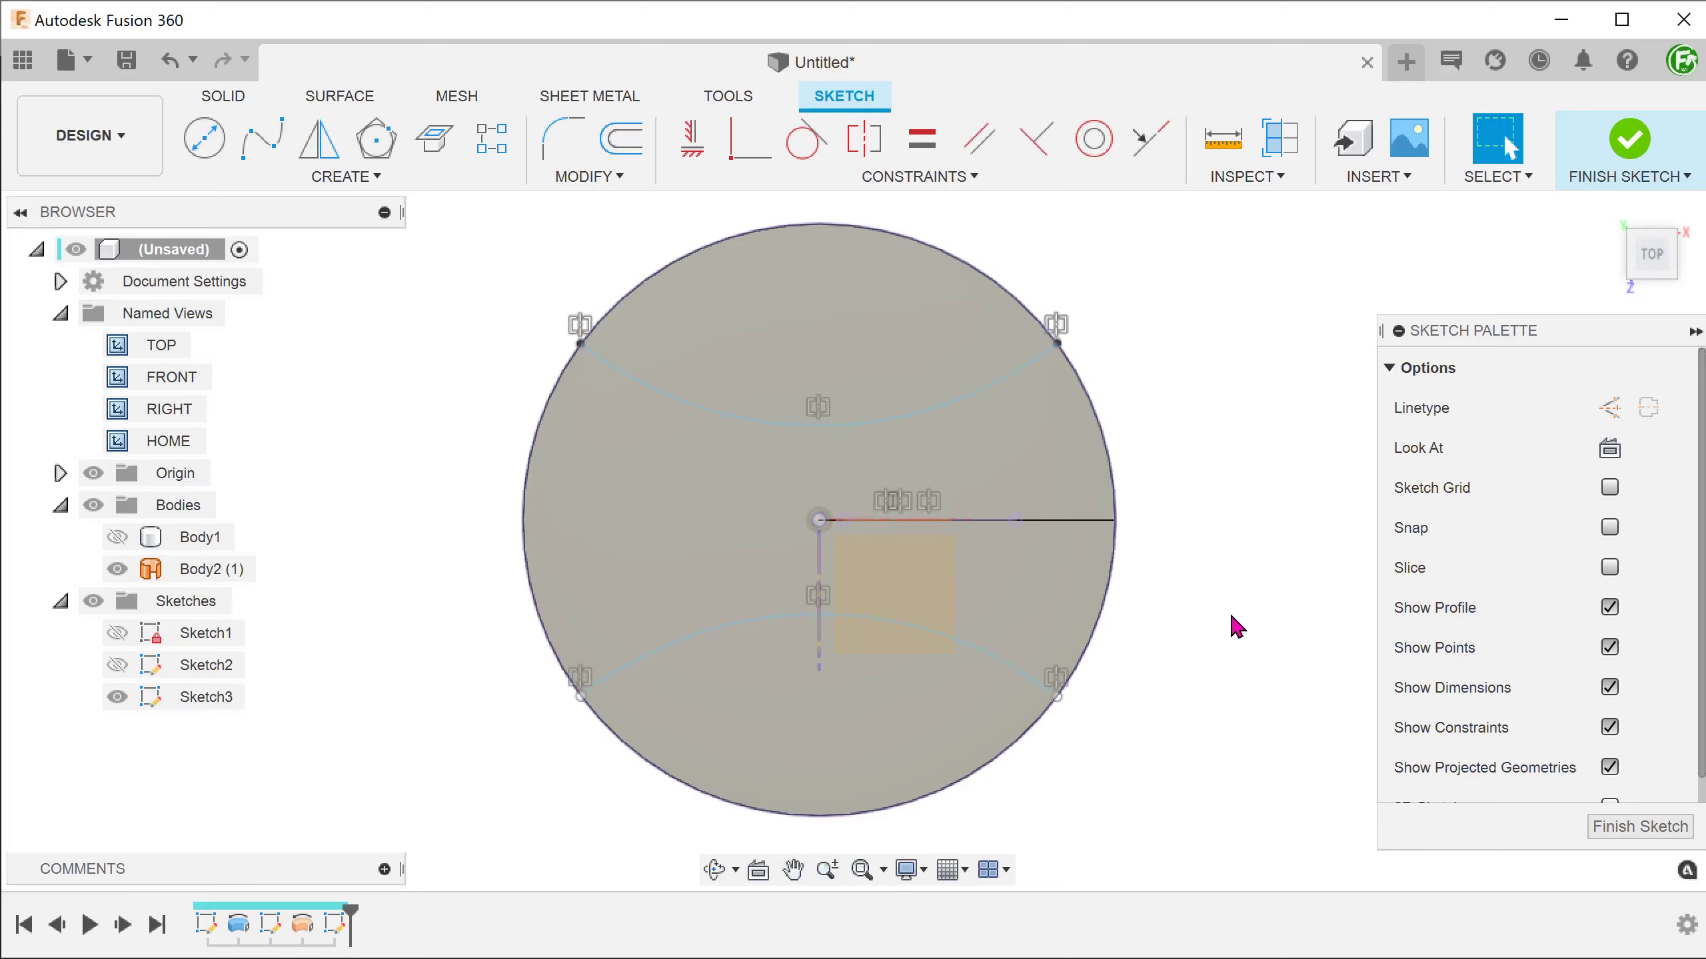
{"action": "left_click", "coordinate": [998, 667]}
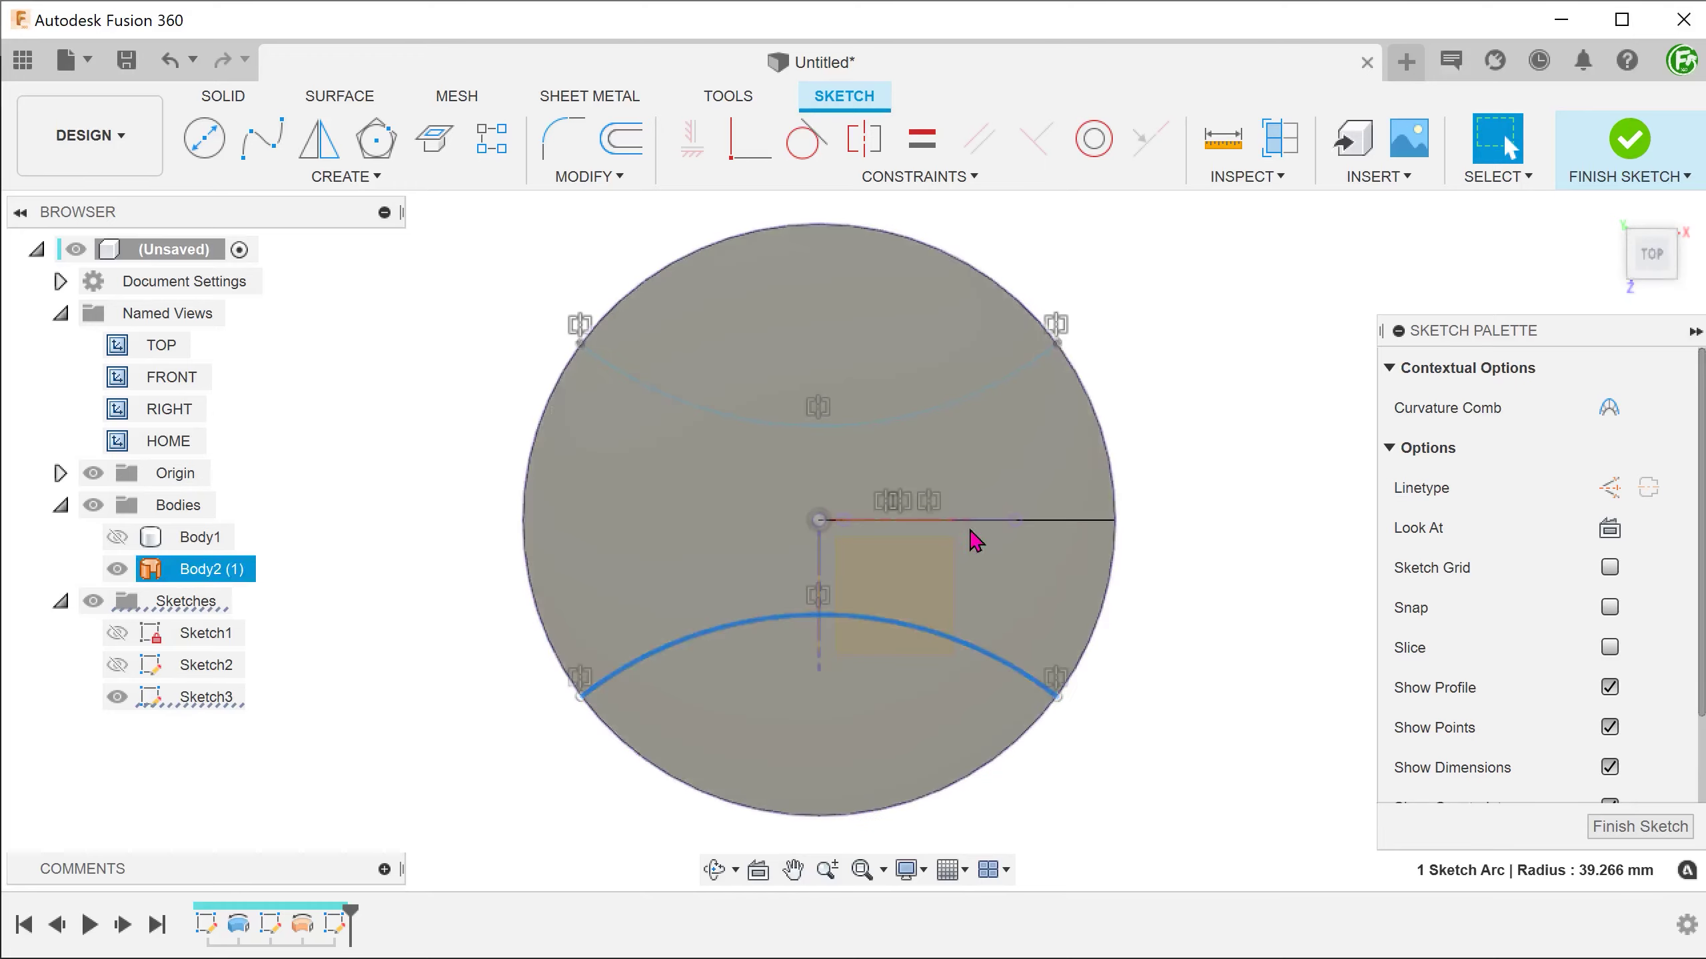
{"action": "left_click", "coordinate": [974, 408]}
{"action": "left_click", "coordinate": [1206, 517]}
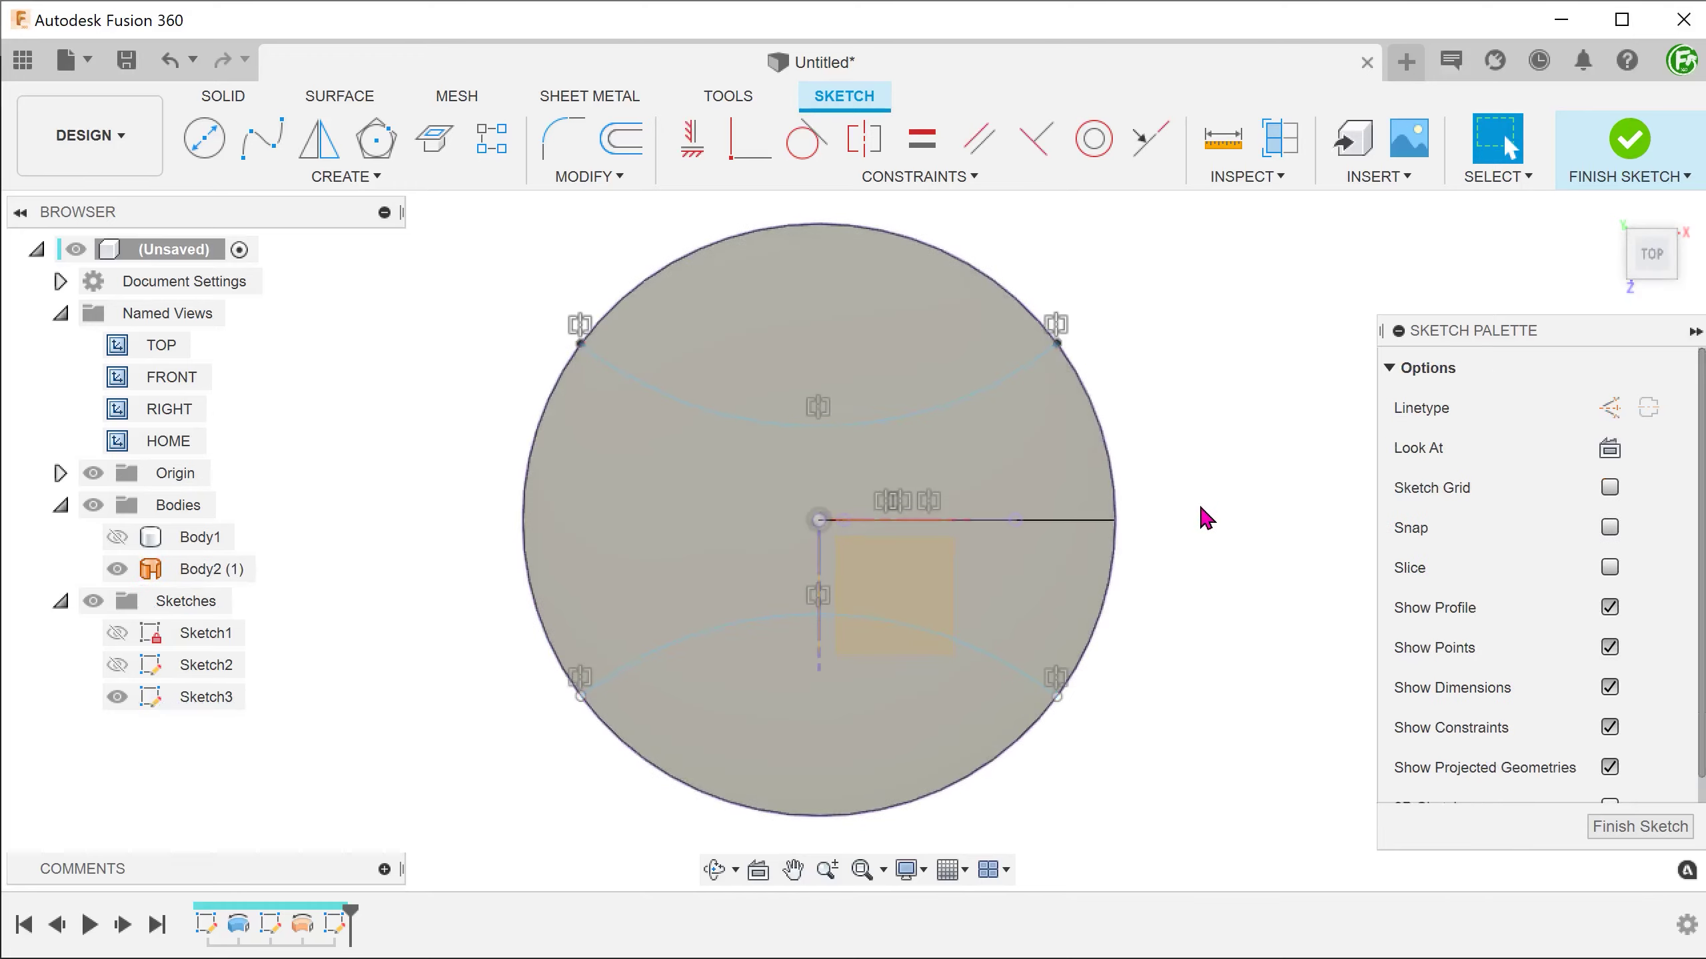
Finish Sketch3, select the 1478.25 mm² region between the arcs, and switch to SOLID
{"action": "left_click", "coordinate": [1629, 142]}
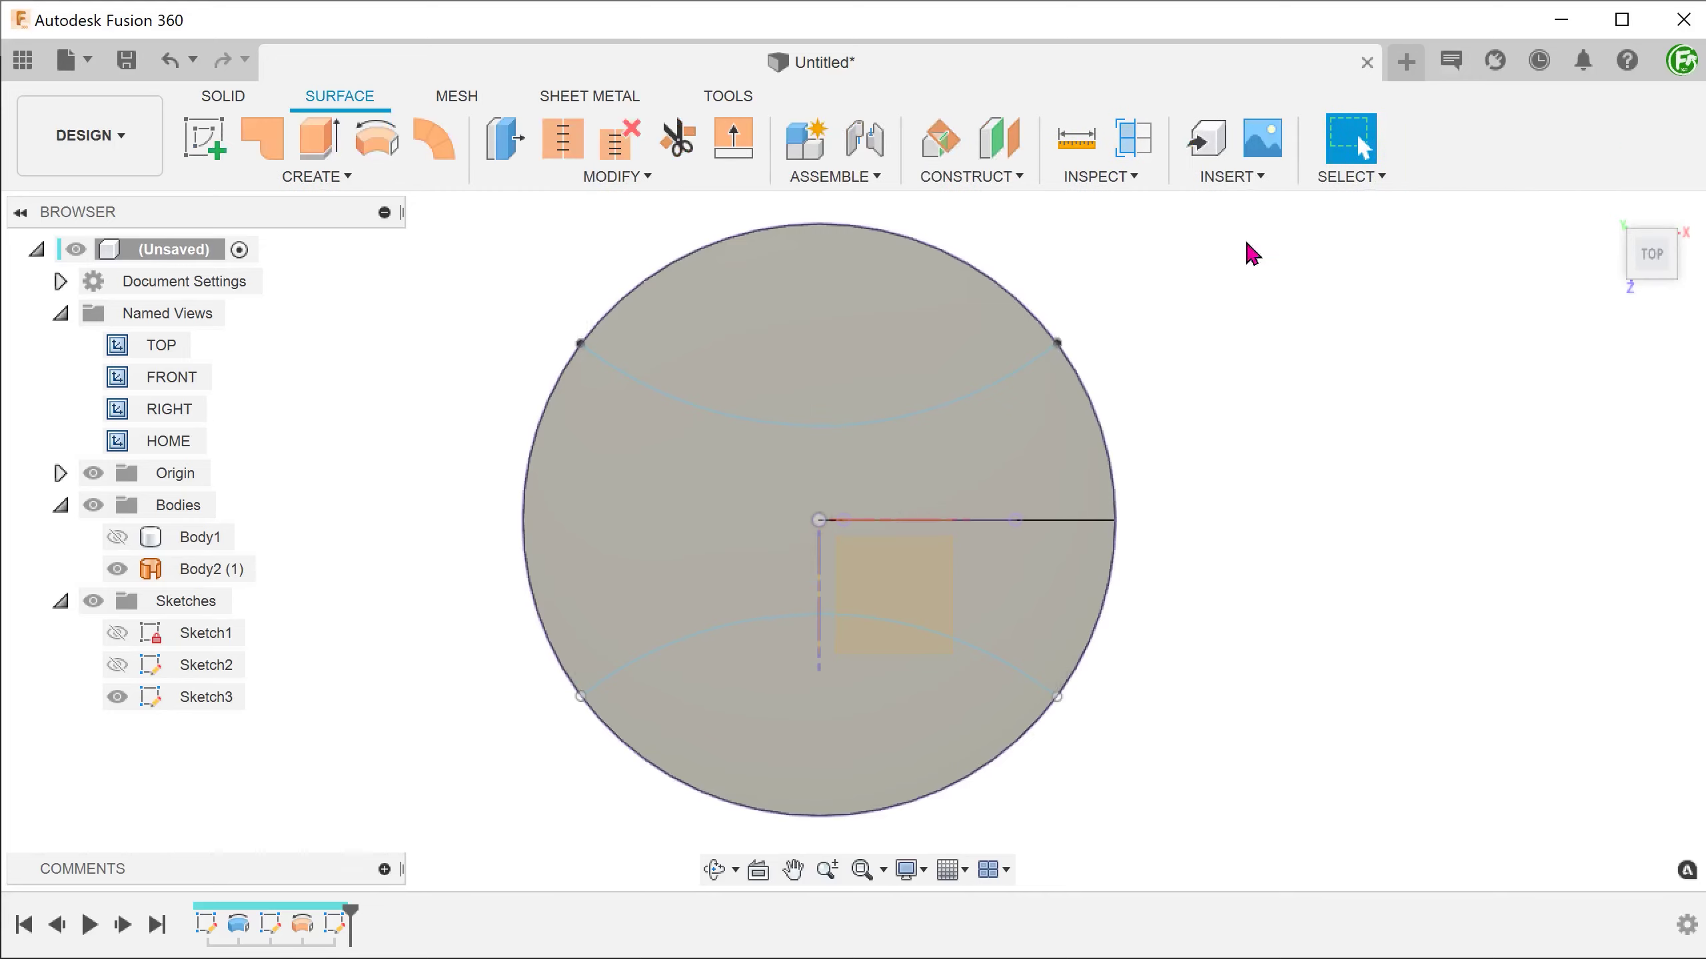
{"action": "left_click", "coordinate": [211, 442]}
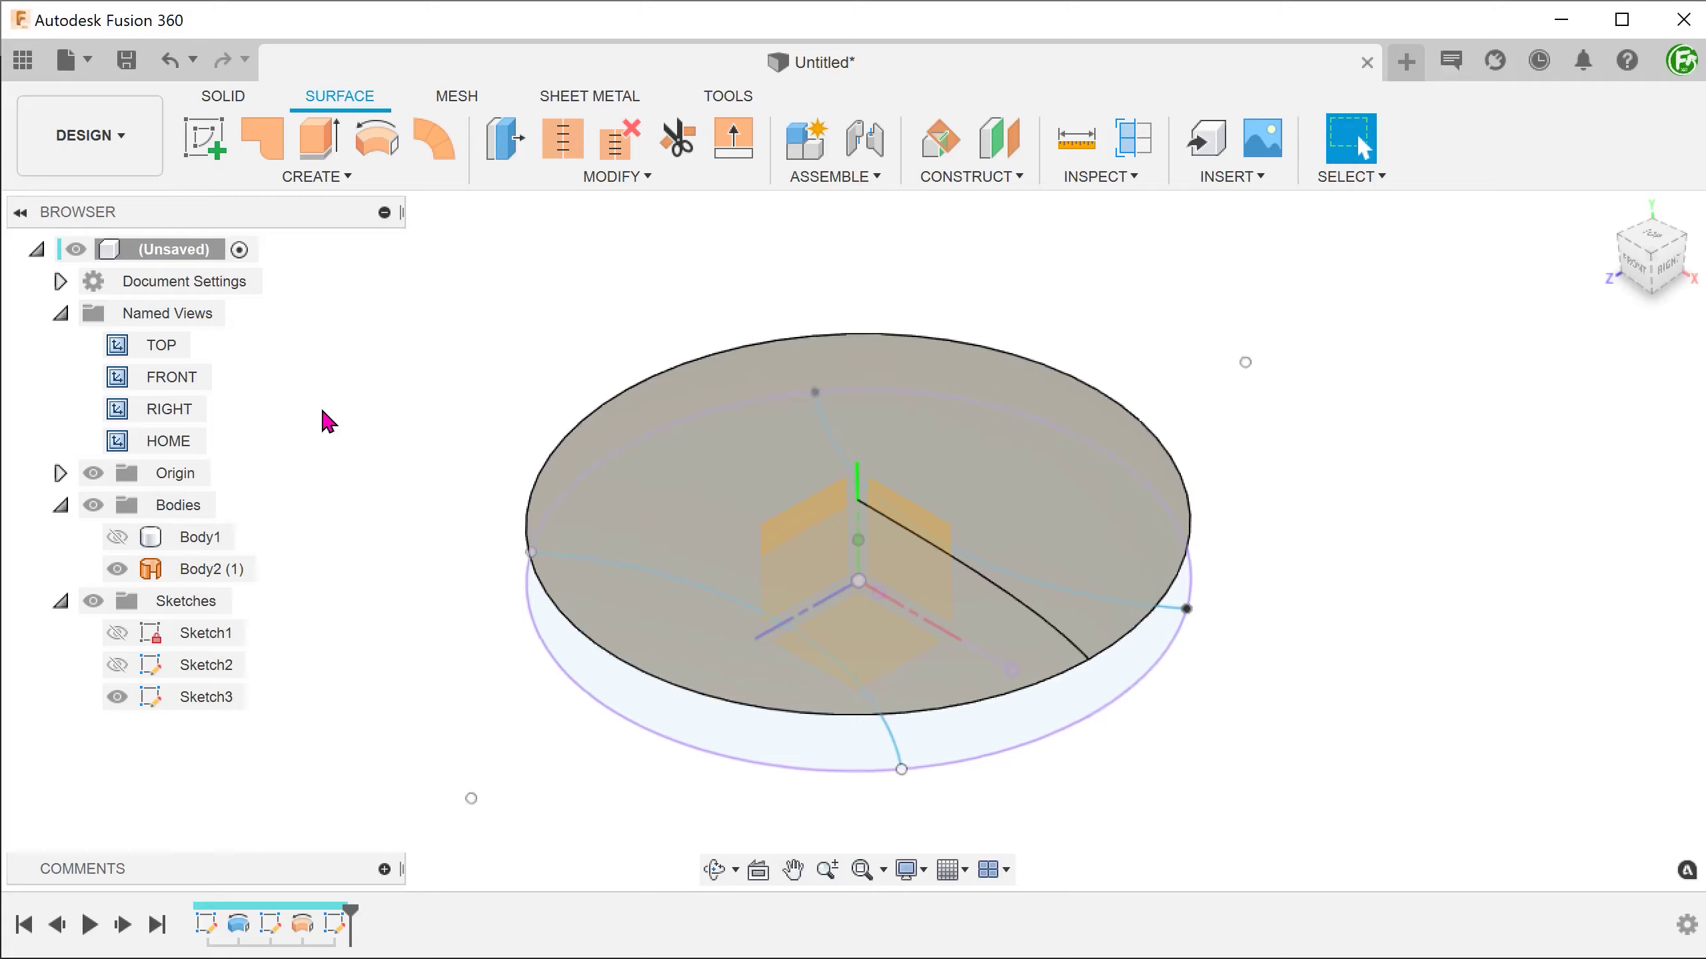
{"action": "left_click", "coordinate": [860, 644]}
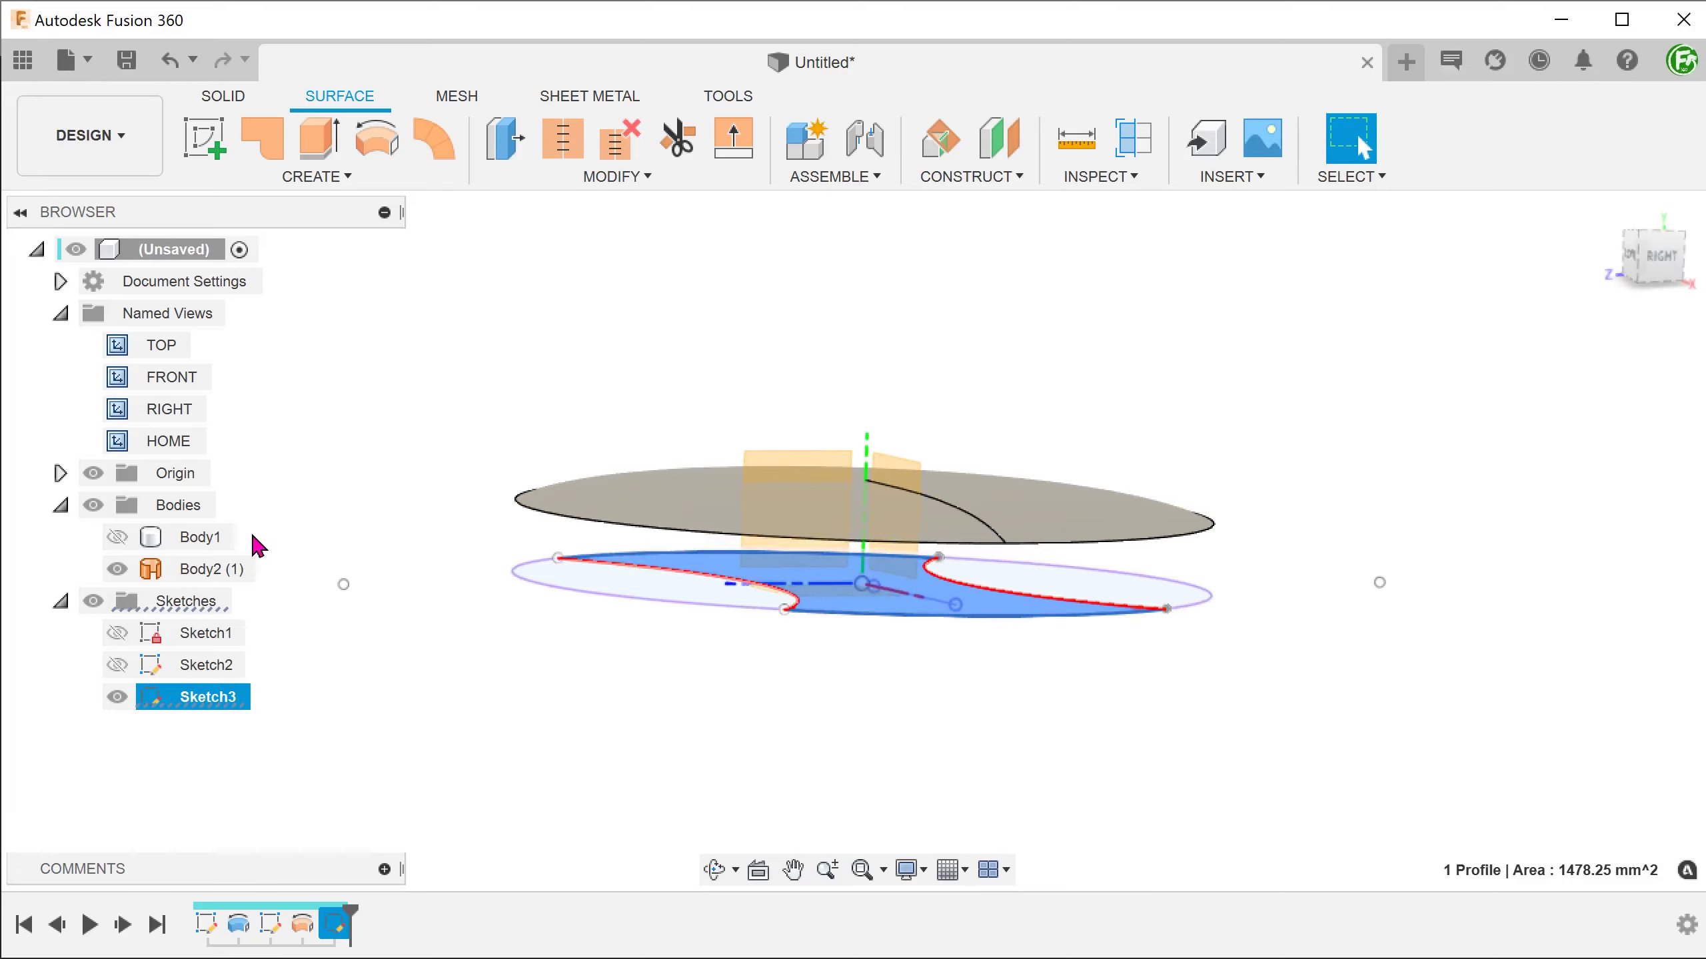
{"action": "left_click", "coordinate": [174, 441]}
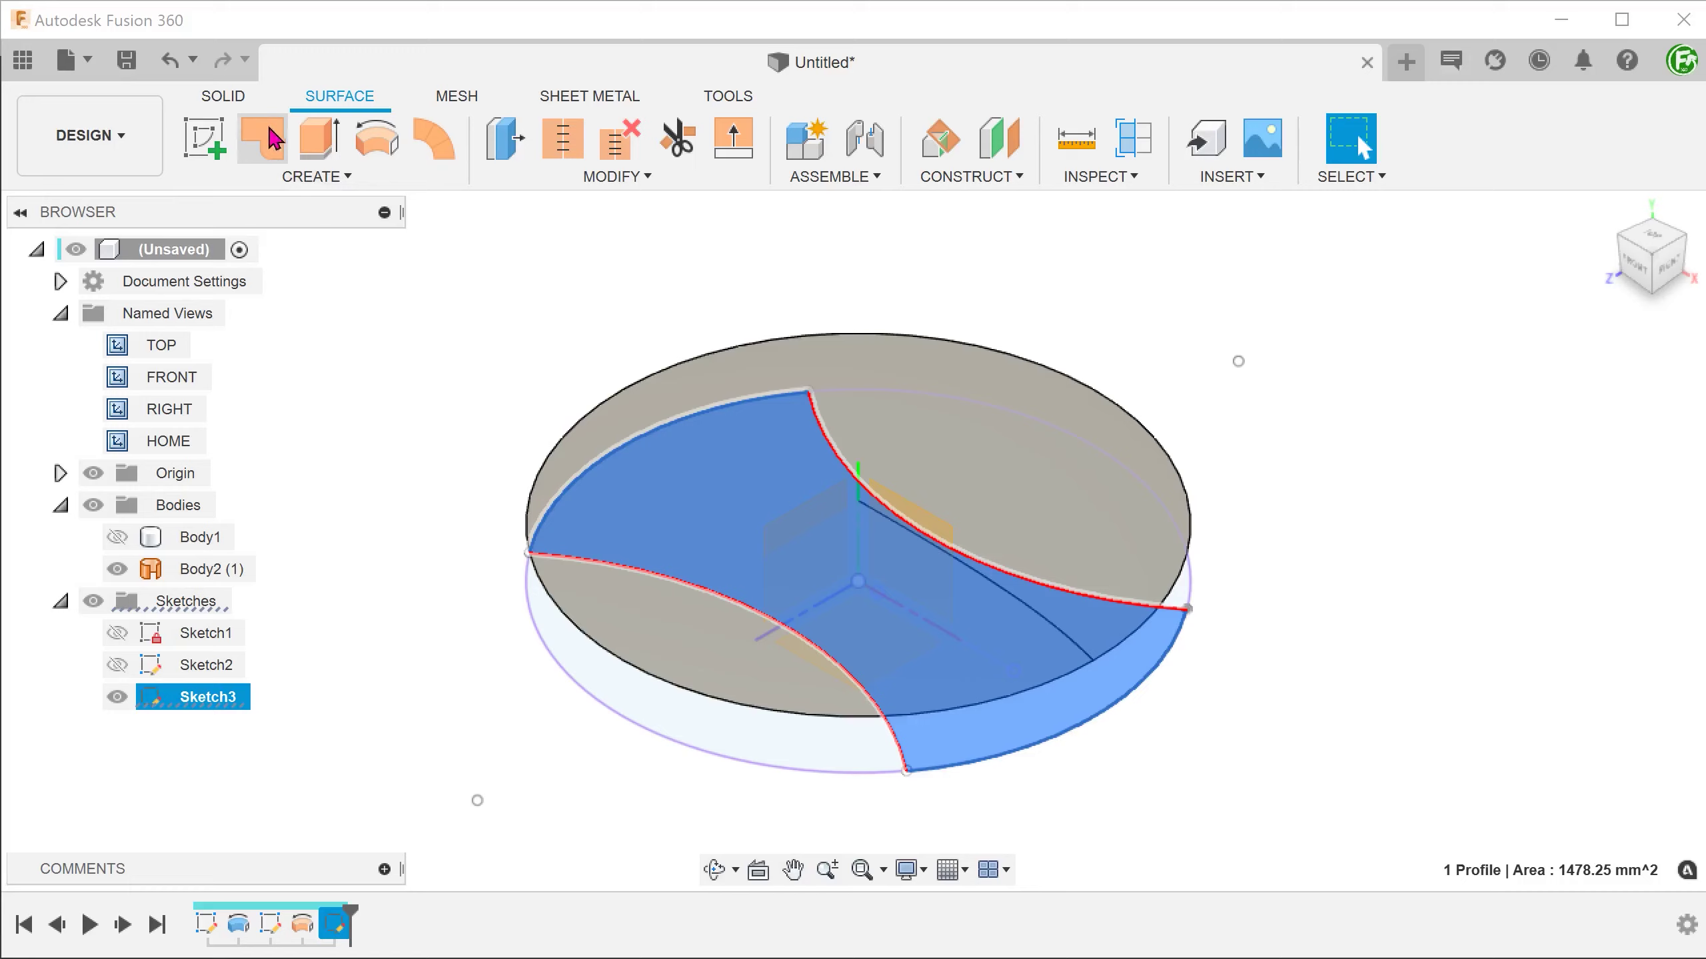
{"action": "left_click", "coordinate": [226, 96]}
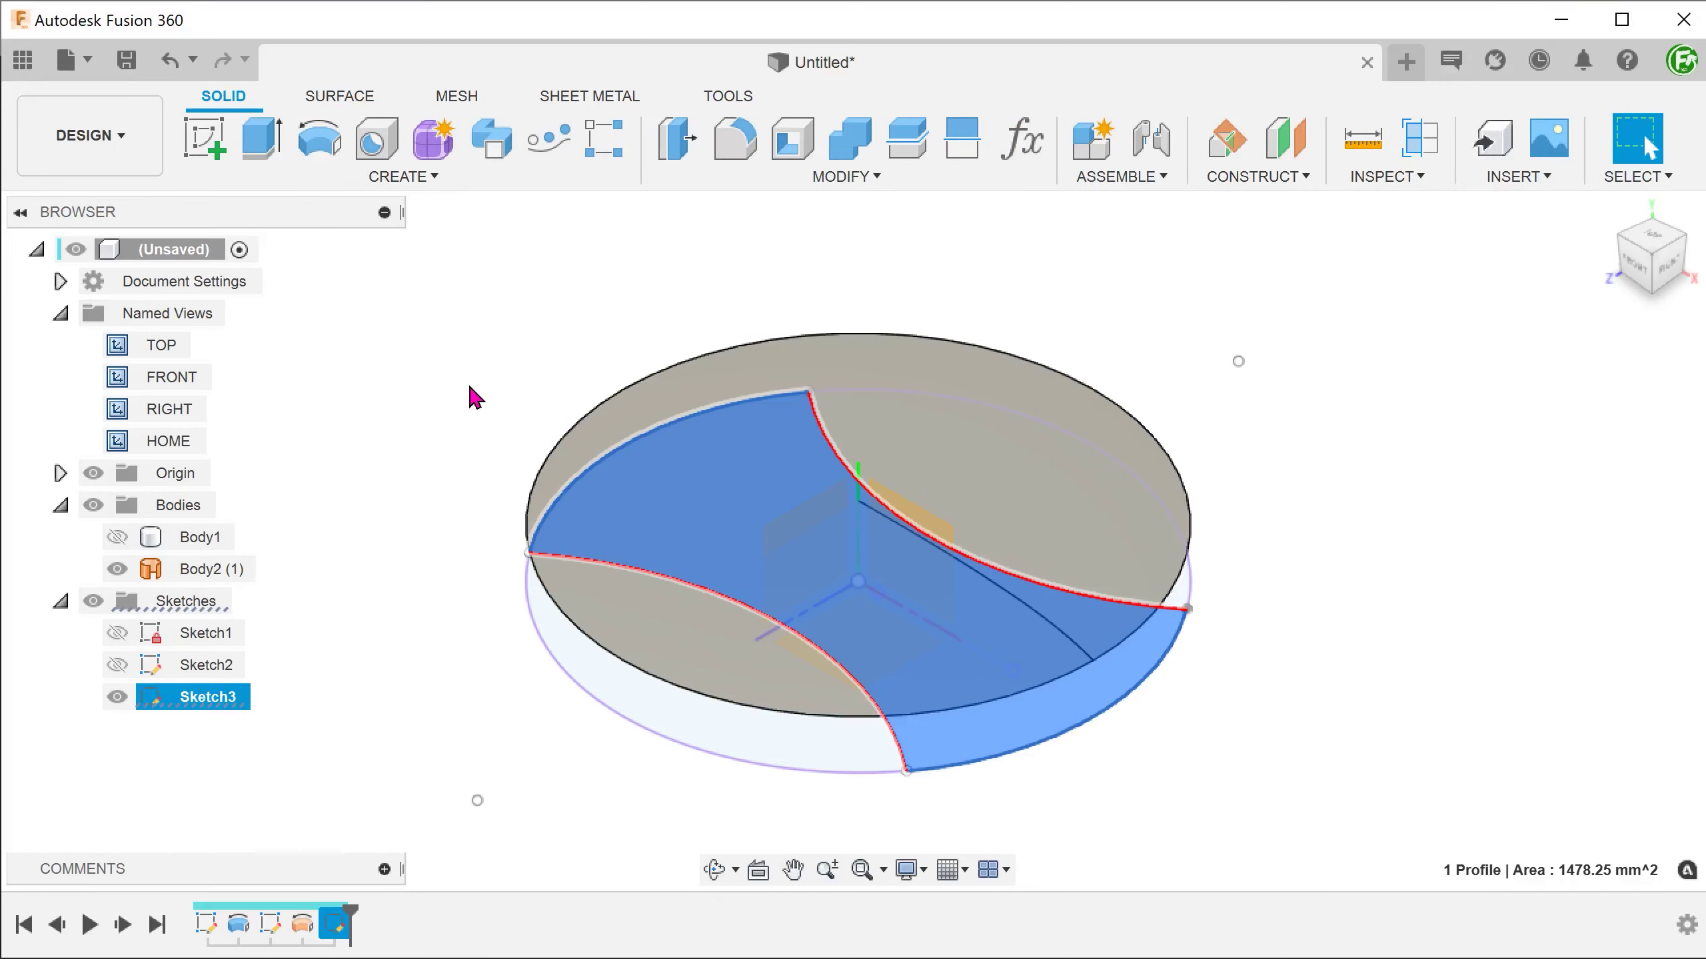
Start extruding the two-arc profile from the Body2 (1) dome surface, with Body1 shown again
{"action": "key", "text": "e"}
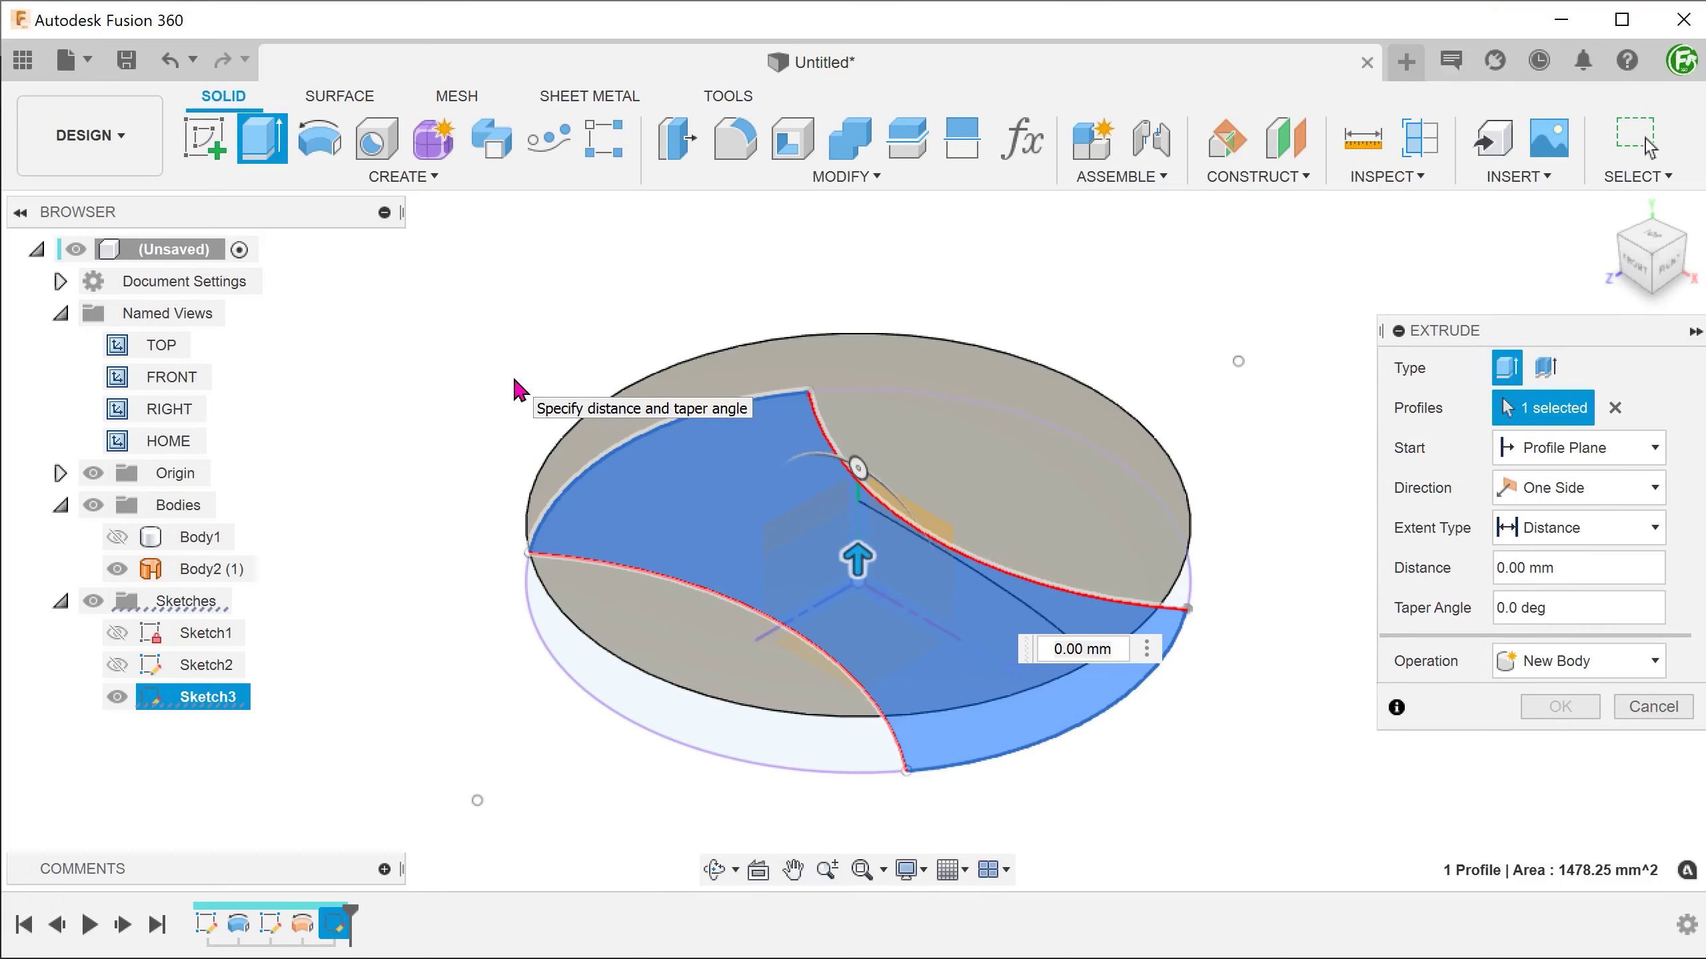
{"action": "left_click", "coordinate": [1624, 452]}
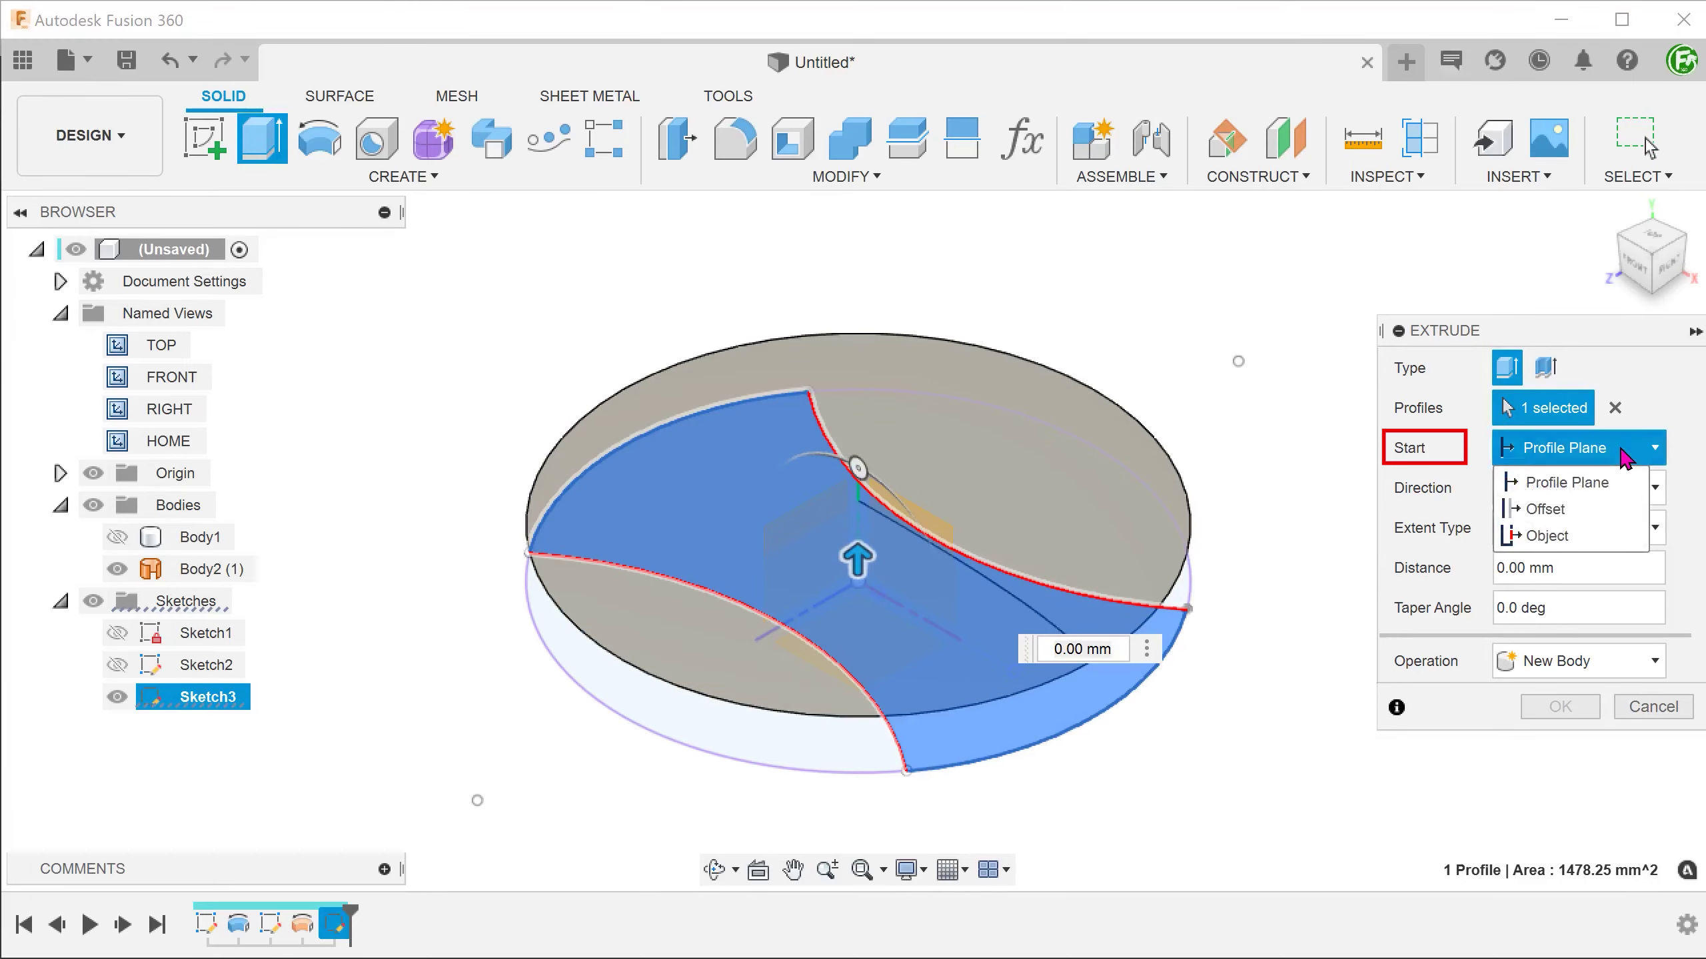
{"action": "left_click", "coordinate": [1610, 537]}
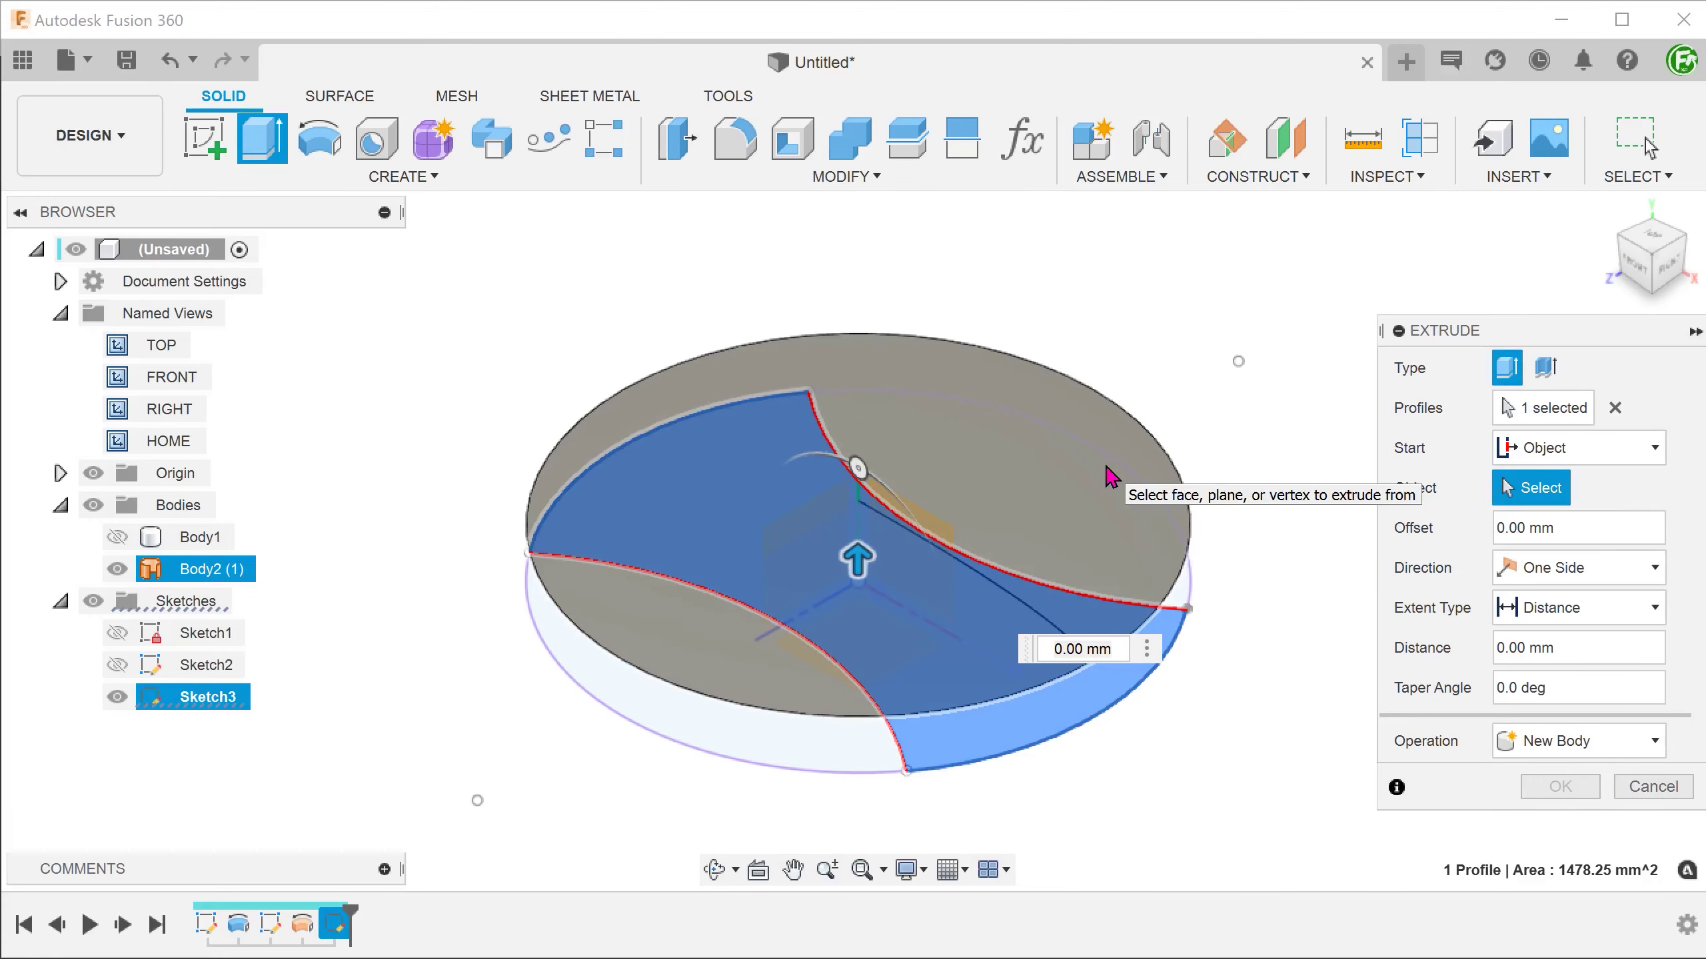
{"action": "left_click", "coordinate": [1109, 476]}
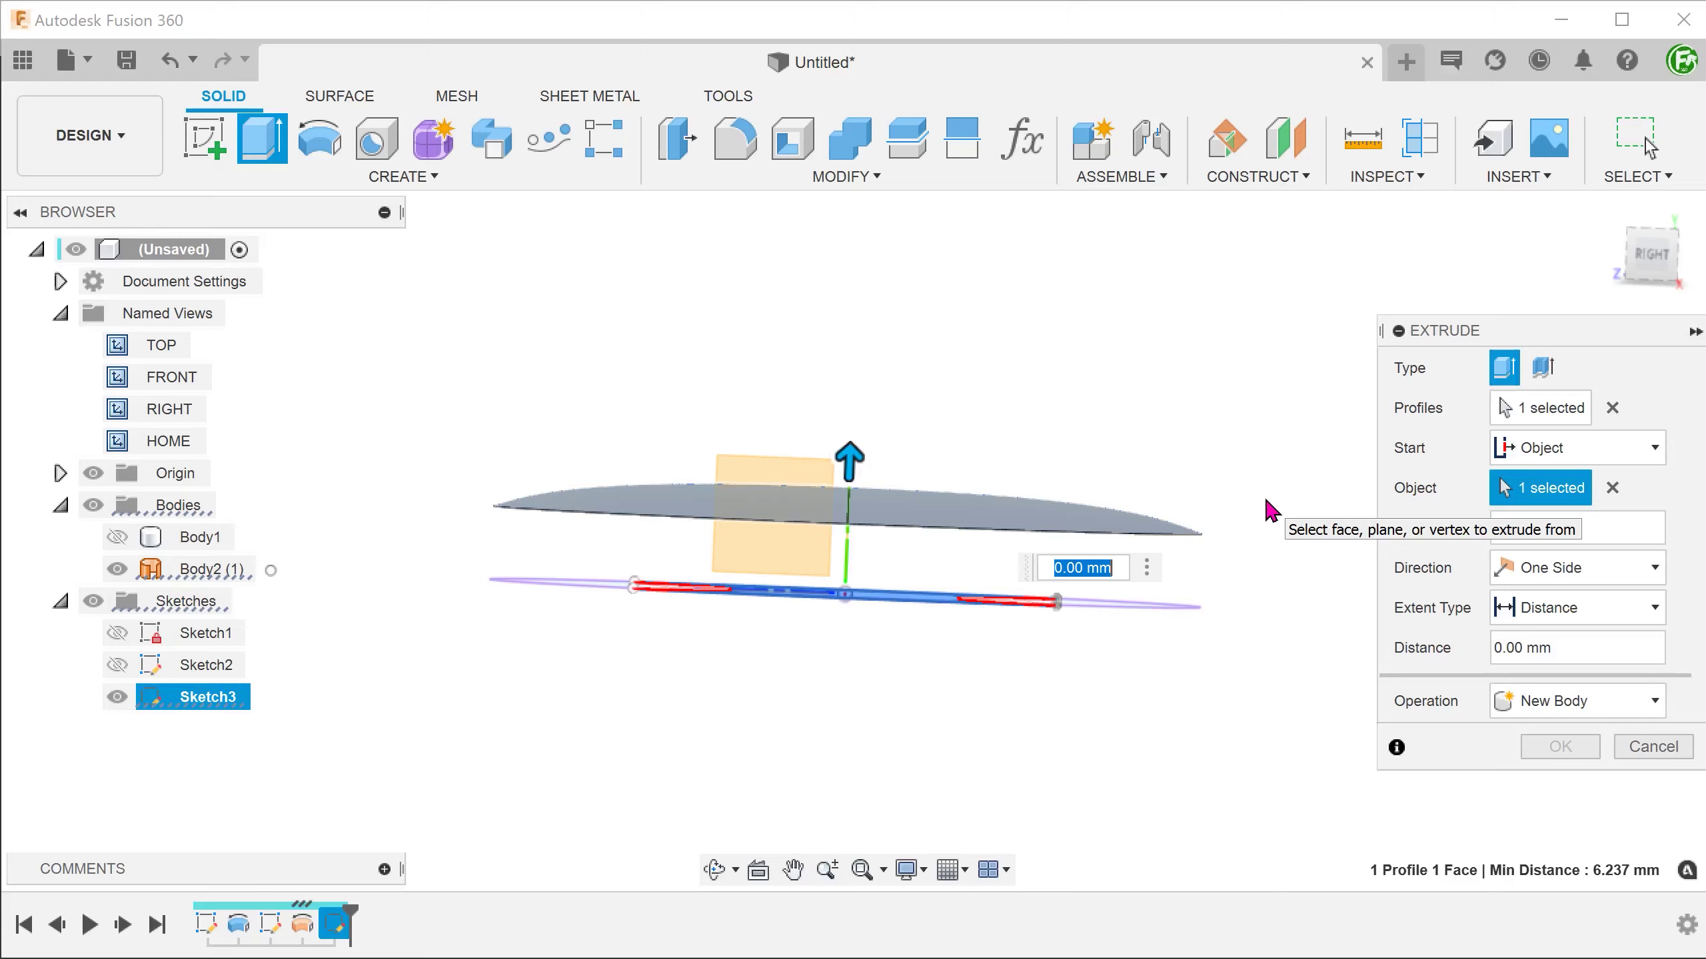
{"action": "left_click", "coordinate": [115, 540]}
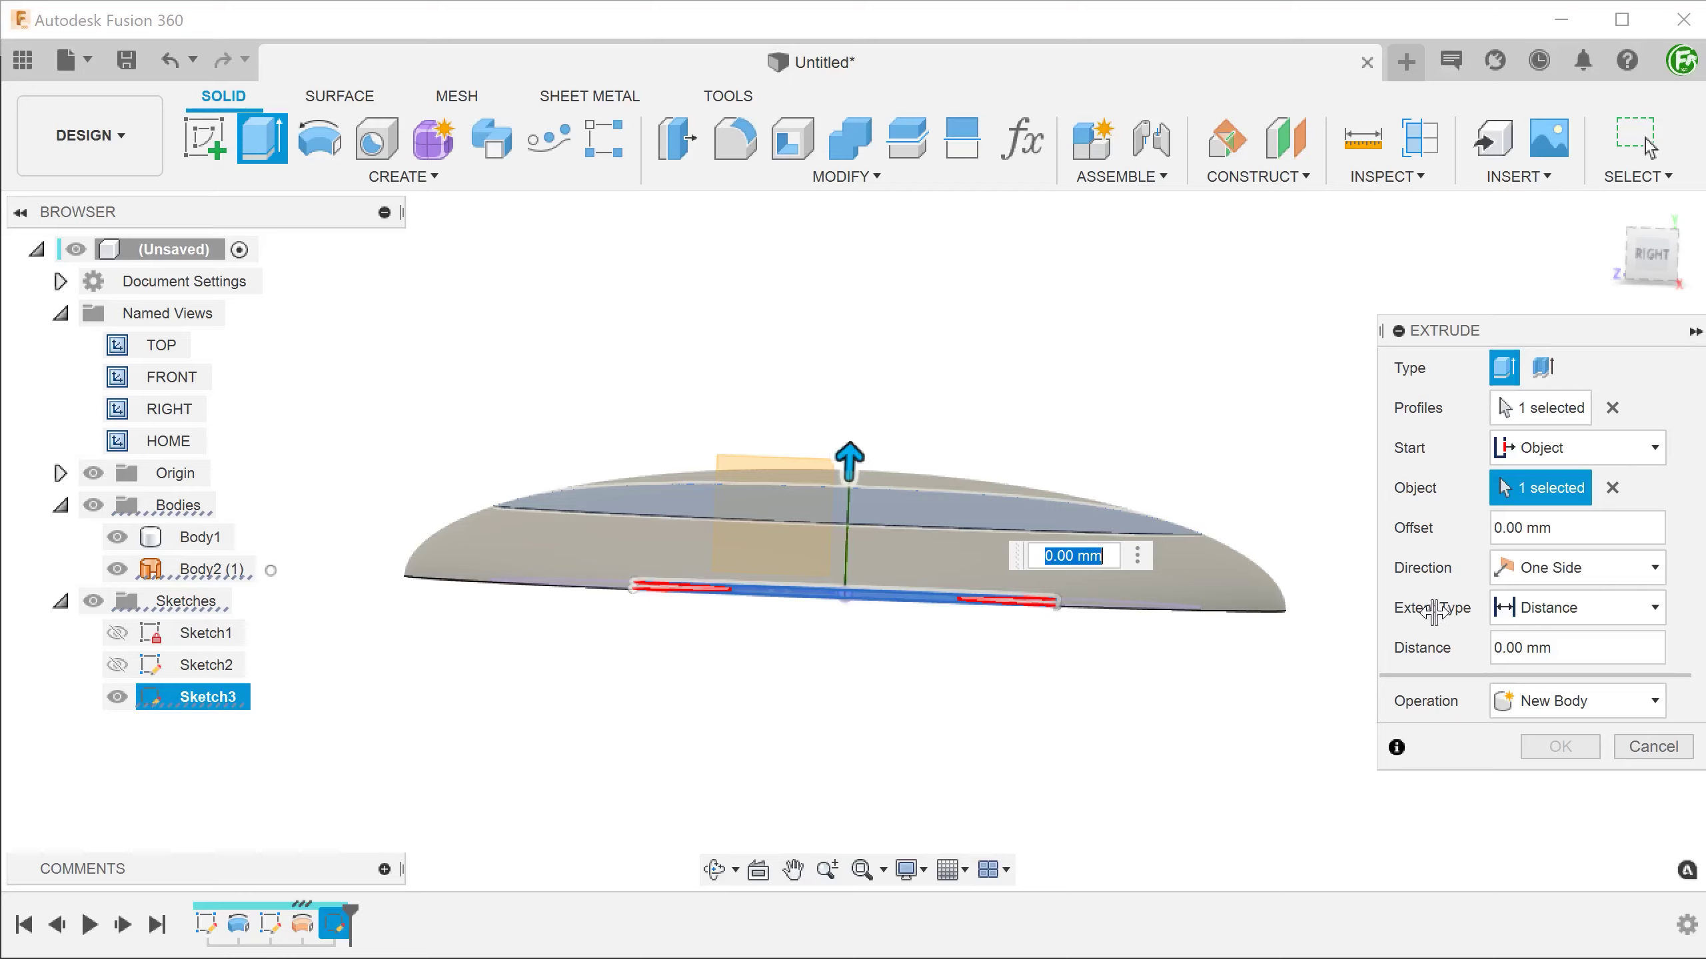
{"action": "left_click", "coordinate": [1574, 609]}
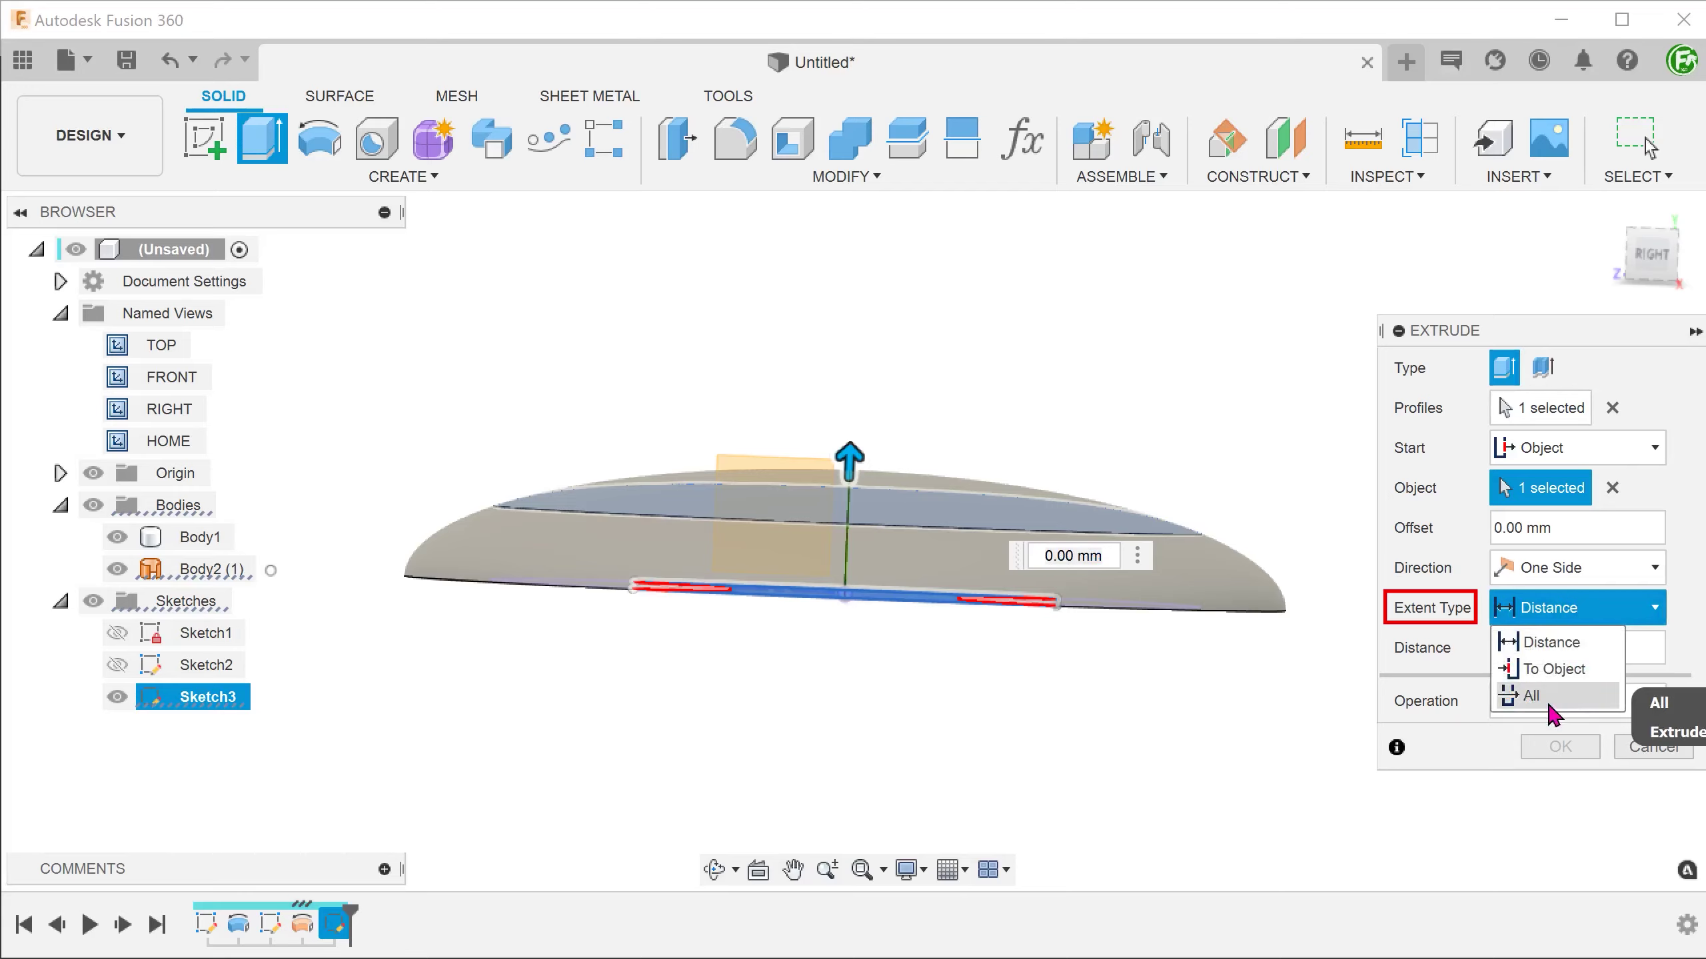